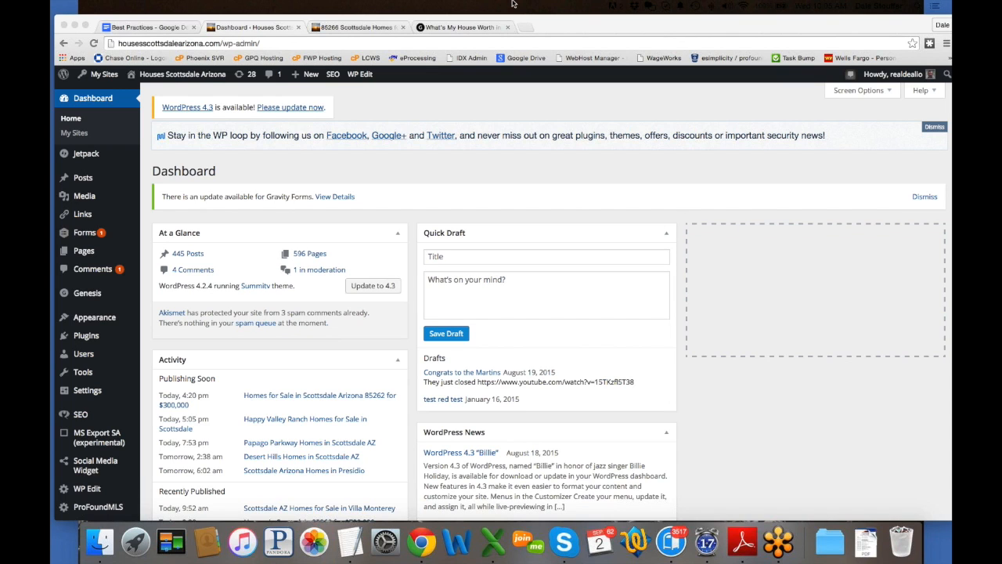
# Step: Switch from the dashboard to the 'What's My House Worth in Chandler' page tab
pyautogui.click(444, 29)
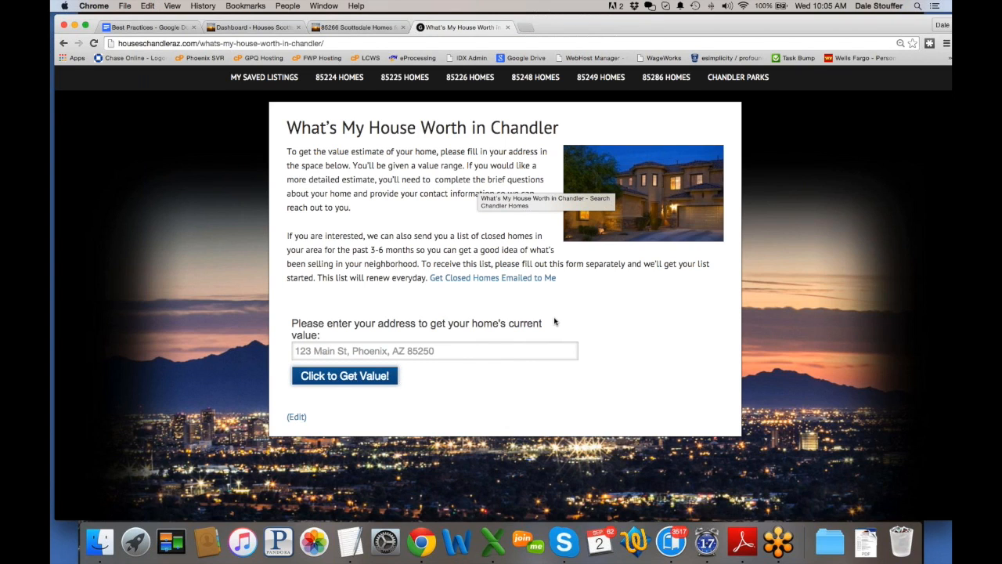
# Step: Fill the home-value address field with the saved Chandler street address from autofill
pyautogui.click(442, 350)
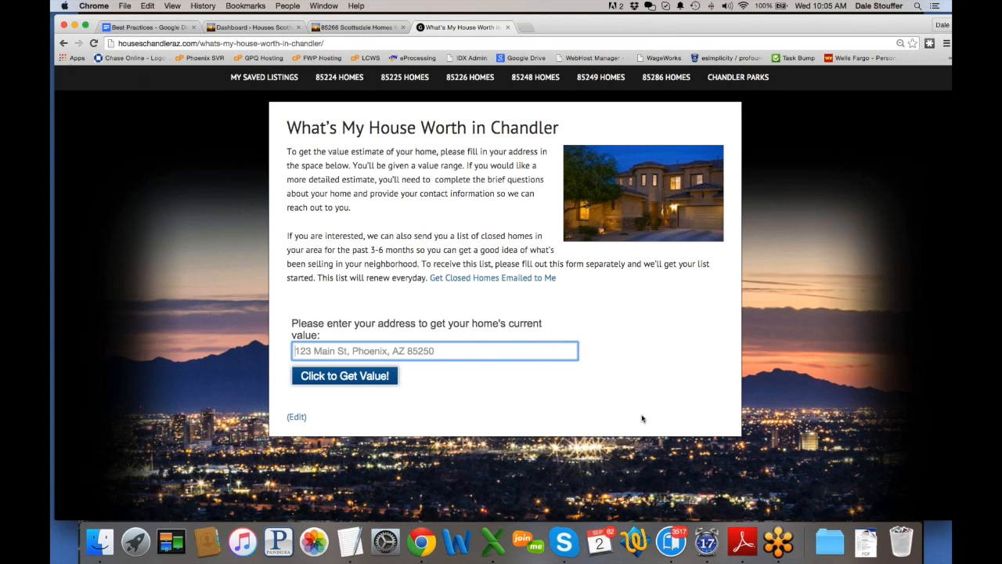
pyautogui.click(517, 351)
pyautogui.click(408, 372)
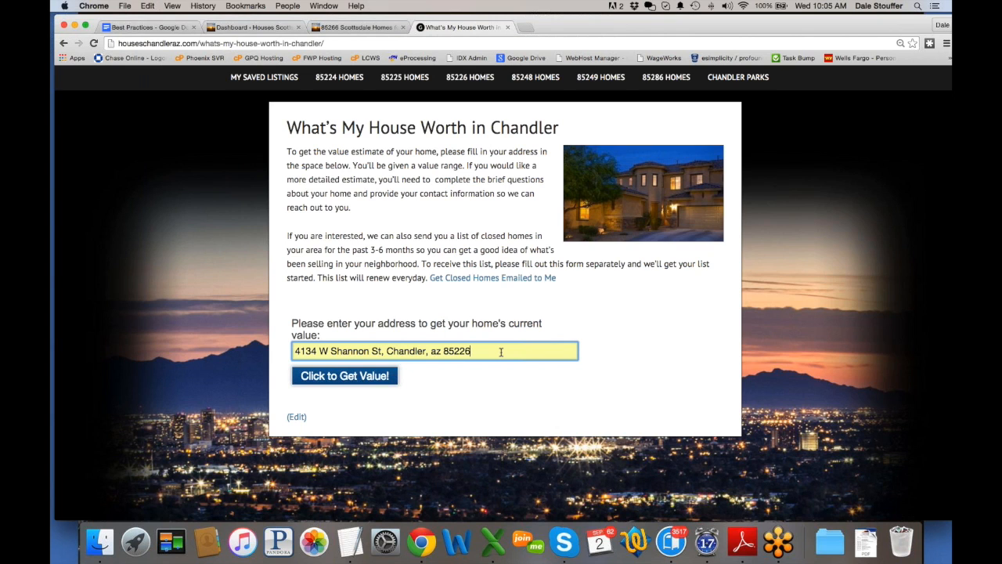
# Step: Request the home's value estimate, getting the $259,420 - $286,728 range
pyautogui.click(357, 377)
pyautogui.scroll(-3, 513, 310)
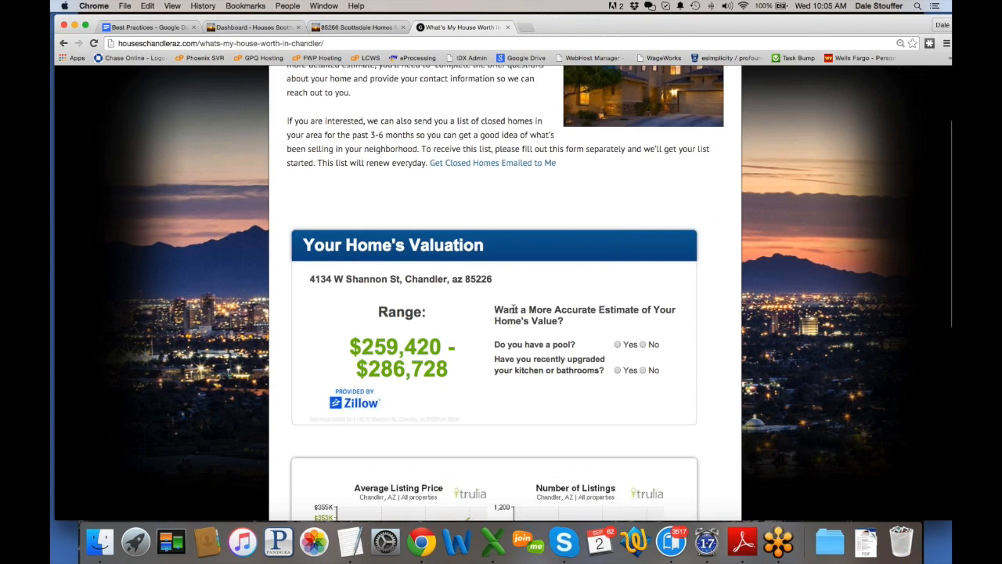
pyautogui.scroll(-1, 513, 310)
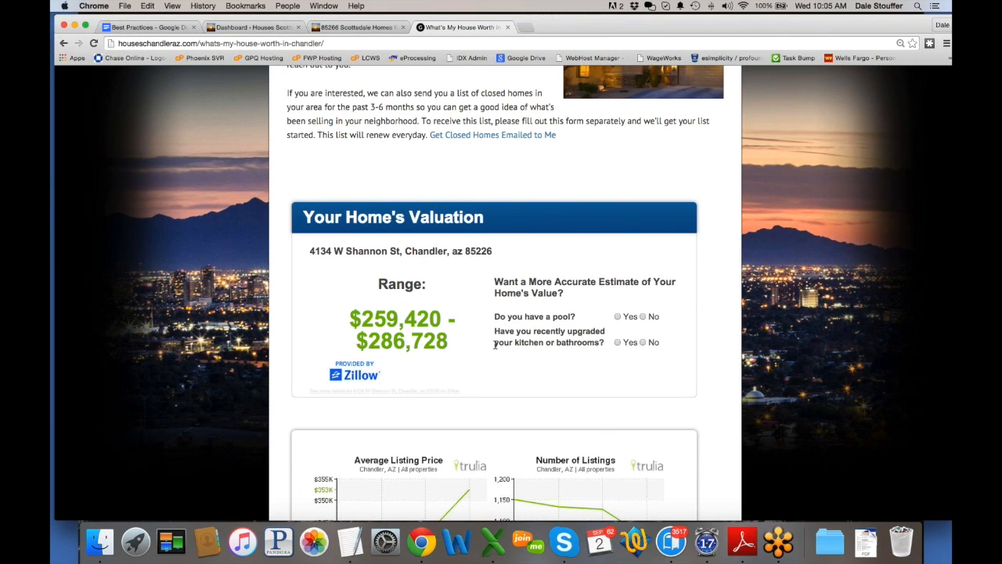
pyautogui.scroll(-1, 462, 266)
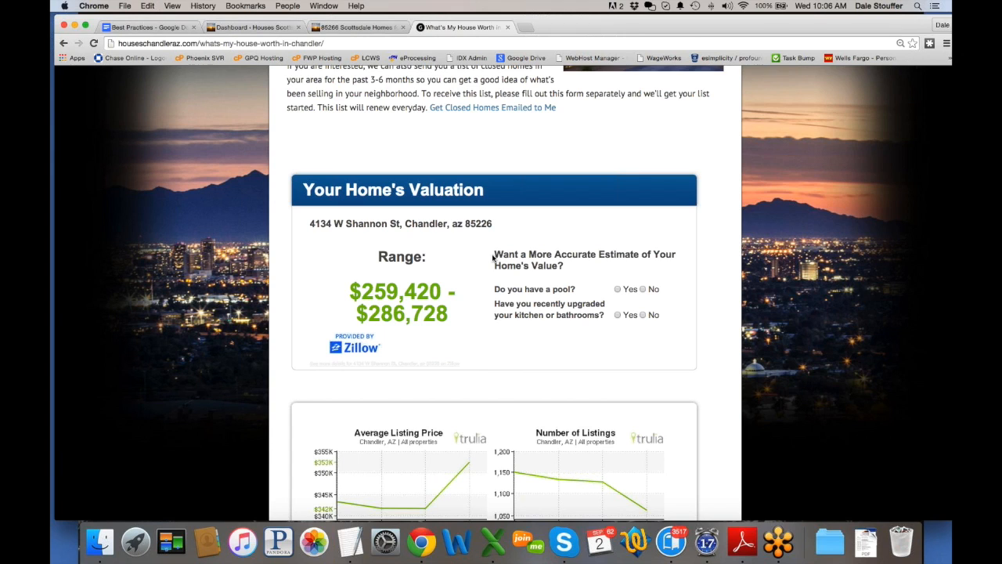
# Step: Answer pool Yes, kitchen/bathroom upgrades No, painted Yes and landscaped Yes
pyautogui.click(617, 289)
pyautogui.click(617, 315)
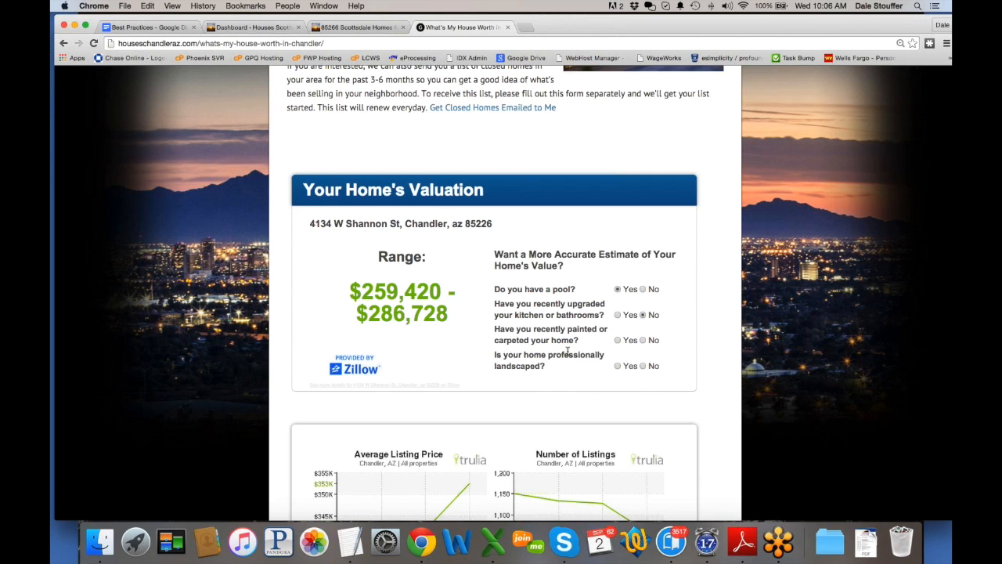
pyautogui.scroll(-1, 566, 351)
pyautogui.click(618, 311)
pyautogui.click(618, 336)
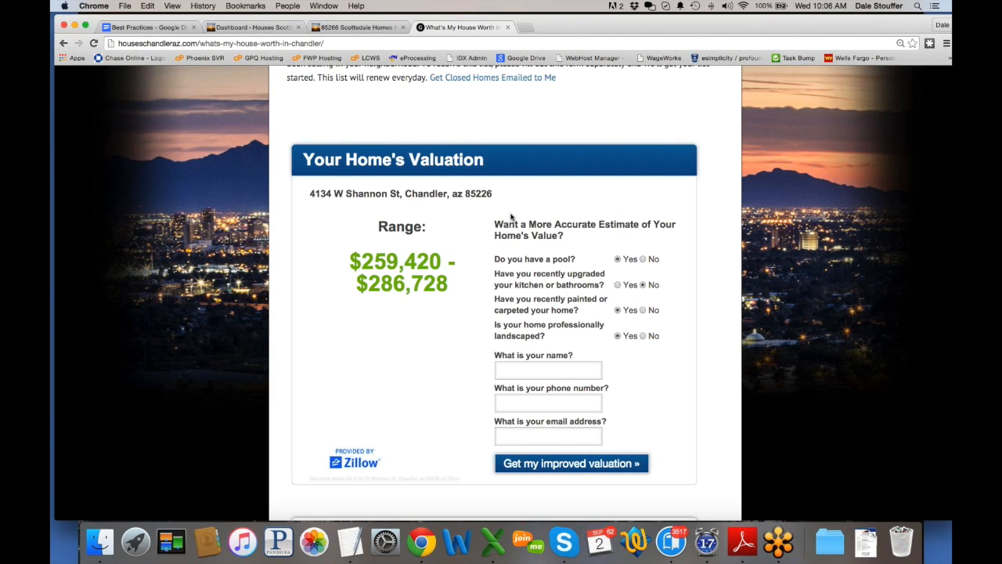
pyautogui.scroll(5, 510, 217)
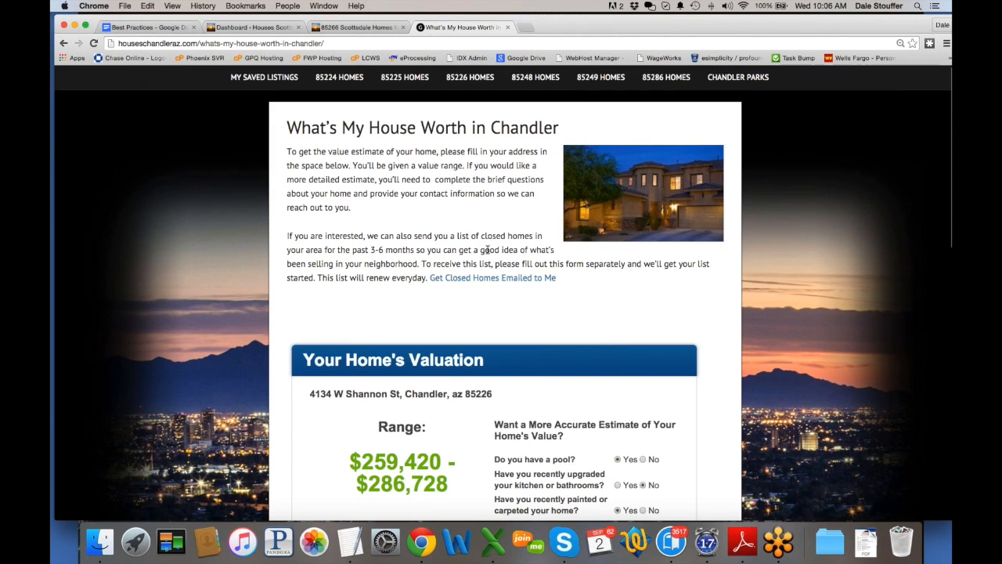
pyautogui.scroll(-3, 488, 250)
pyautogui.scroll(-5, 539, 227)
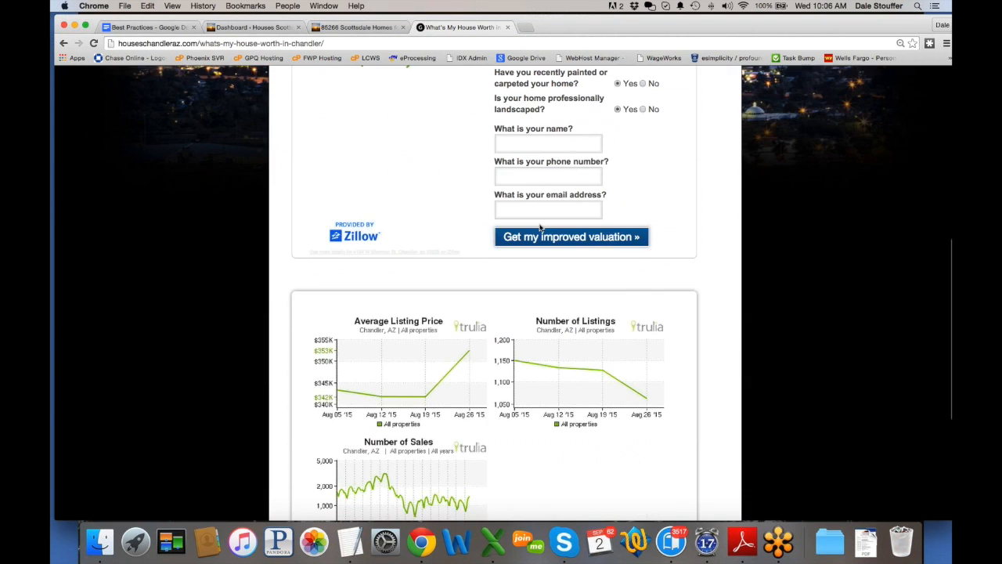
pyautogui.scroll(3, 624, 183)
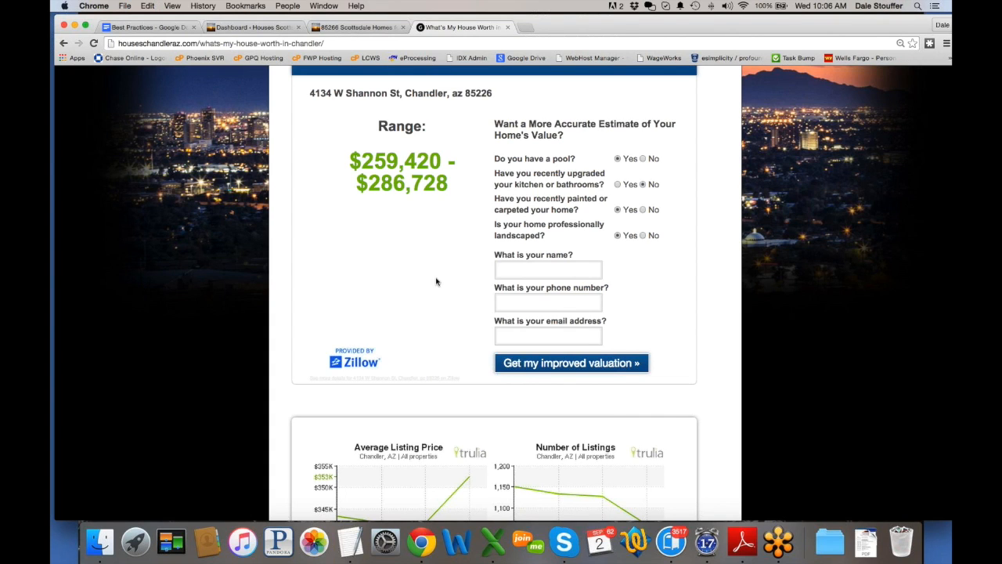
pyautogui.scroll(3, 436, 282)
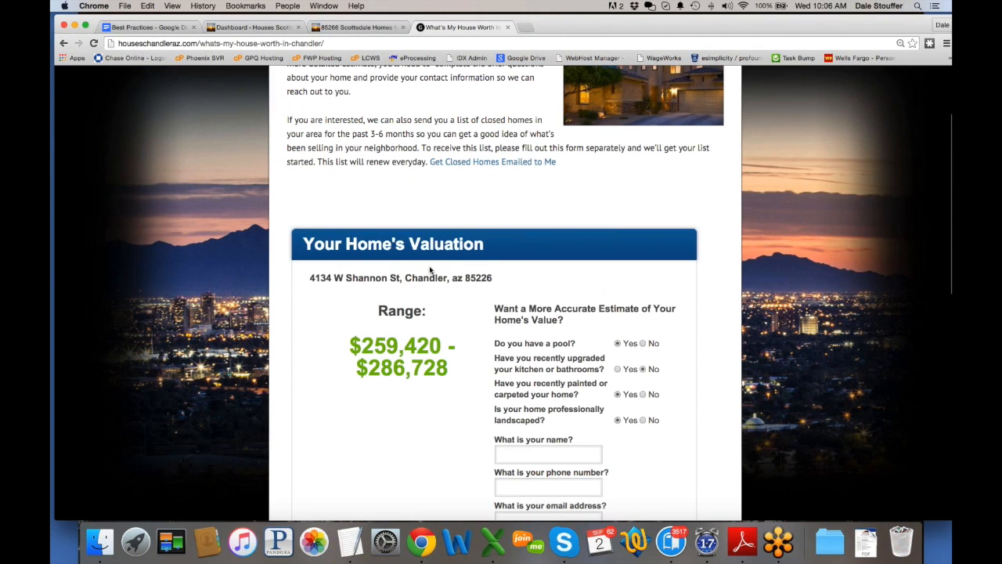
pyautogui.scroll(-3, 431, 268)
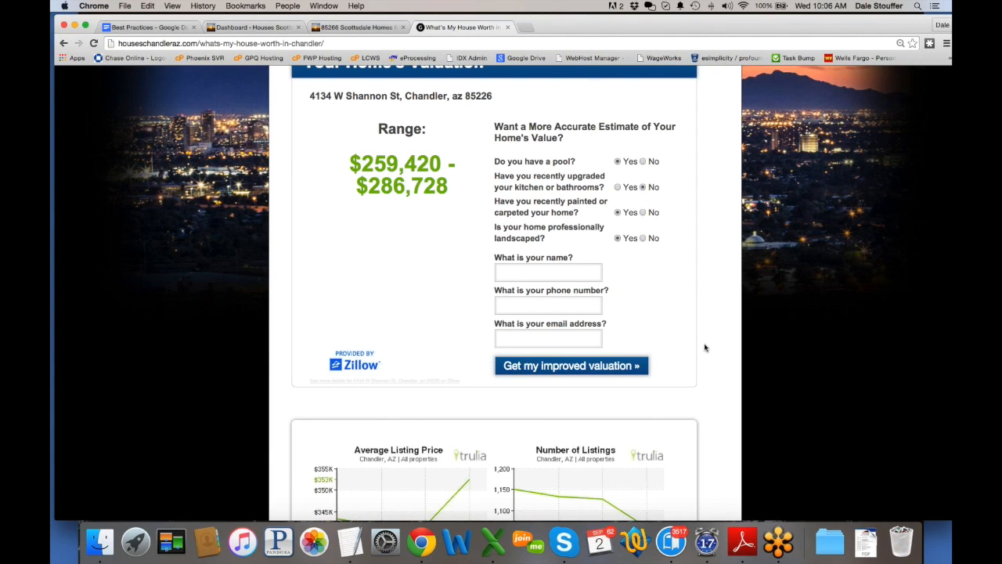
pyautogui.scroll(-10, 705, 348)
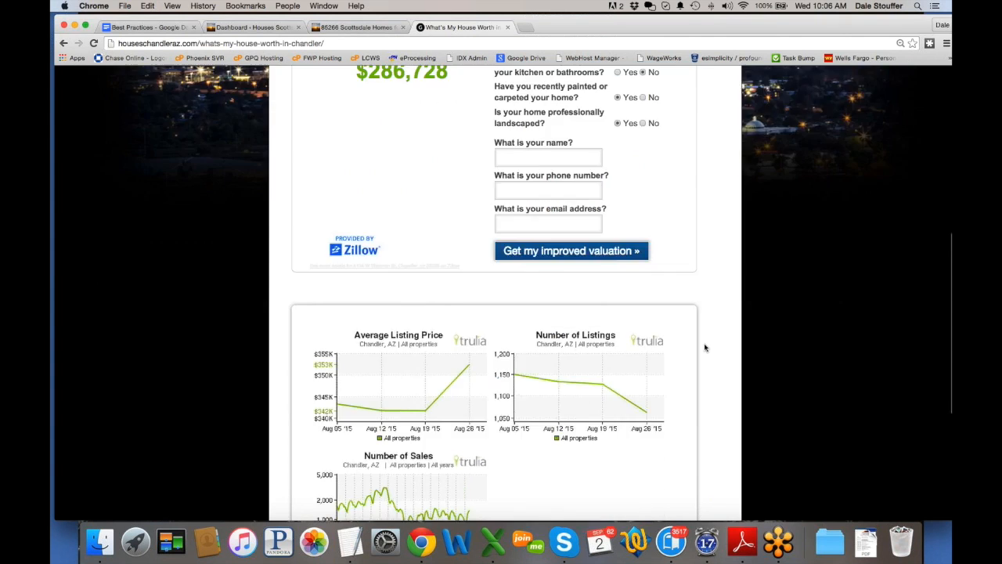
pyautogui.scroll(8, 510, 278)
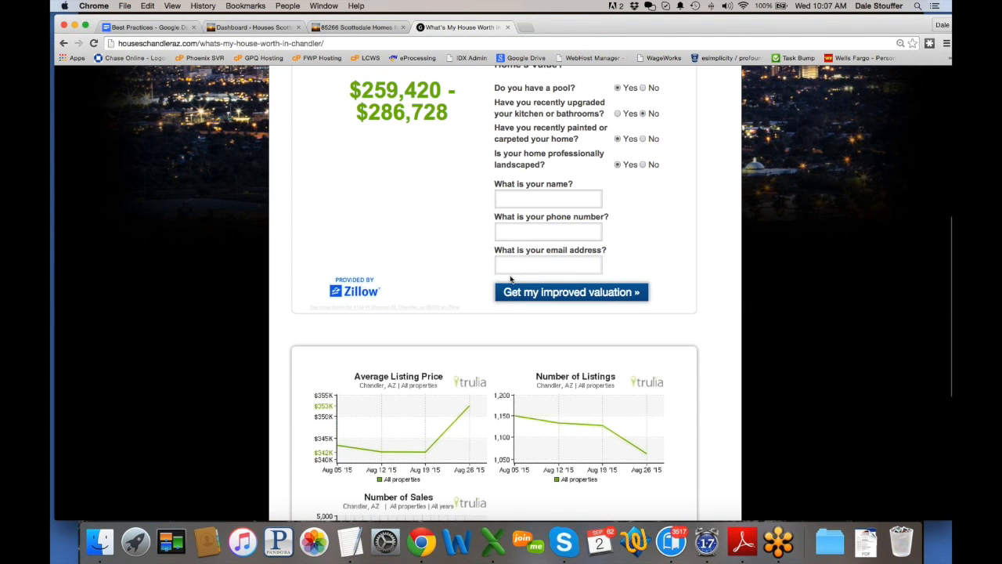
pyautogui.scroll(3, 510, 278)
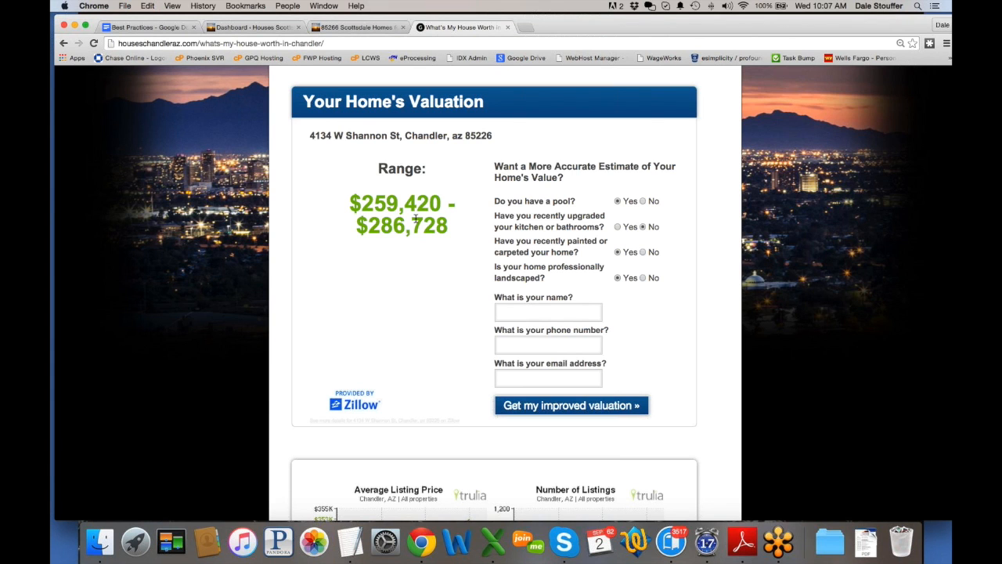
pyautogui.scroll(1, 415, 220)
pyautogui.scroll(6, 414, 220)
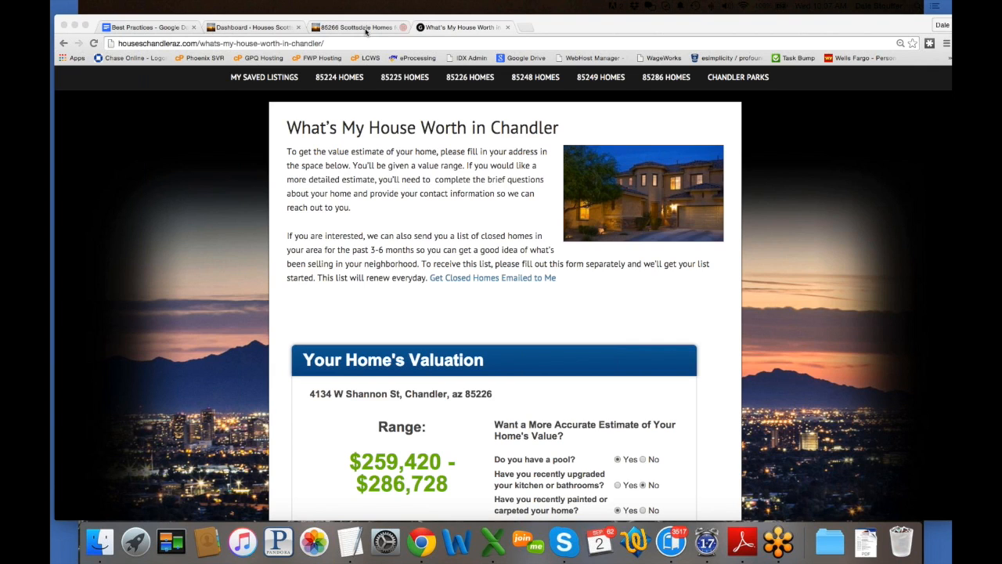
# Step: Go back to the Dashboard tab, then open the '85266 Scottsdale Homes' listings tab
pyautogui.click(238, 29)
pyautogui.click(237, 30)
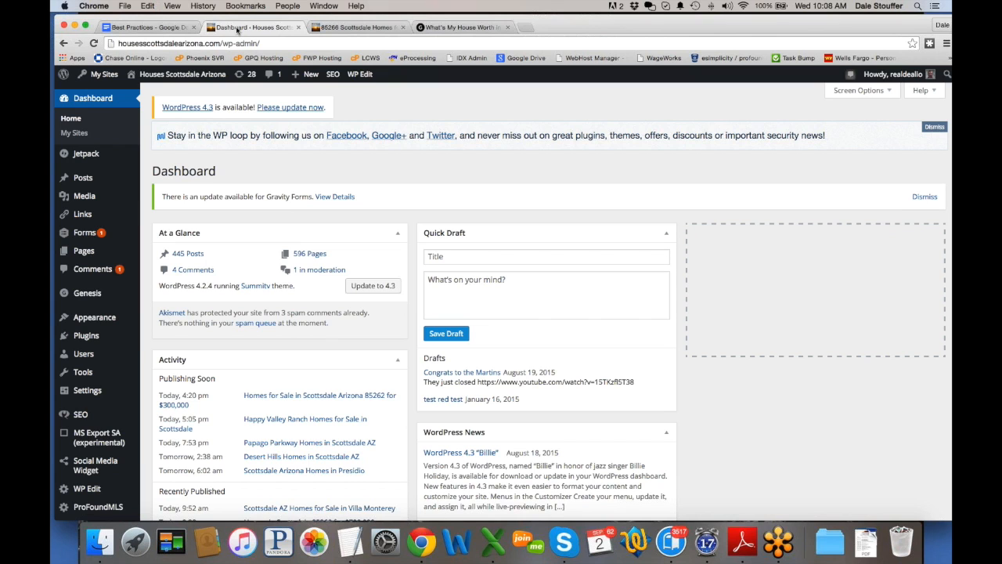
pyautogui.click(352, 28)
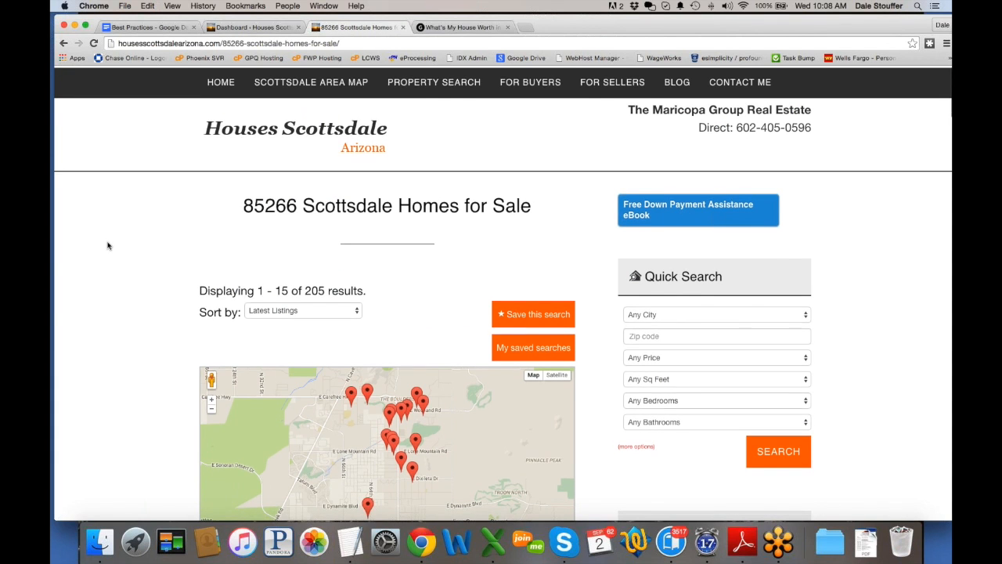
# Step: Scroll the listings, then select the '85266 Scottsdale Homes for Sale' heading text
pyautogui.scroll(-4, 108, 246)
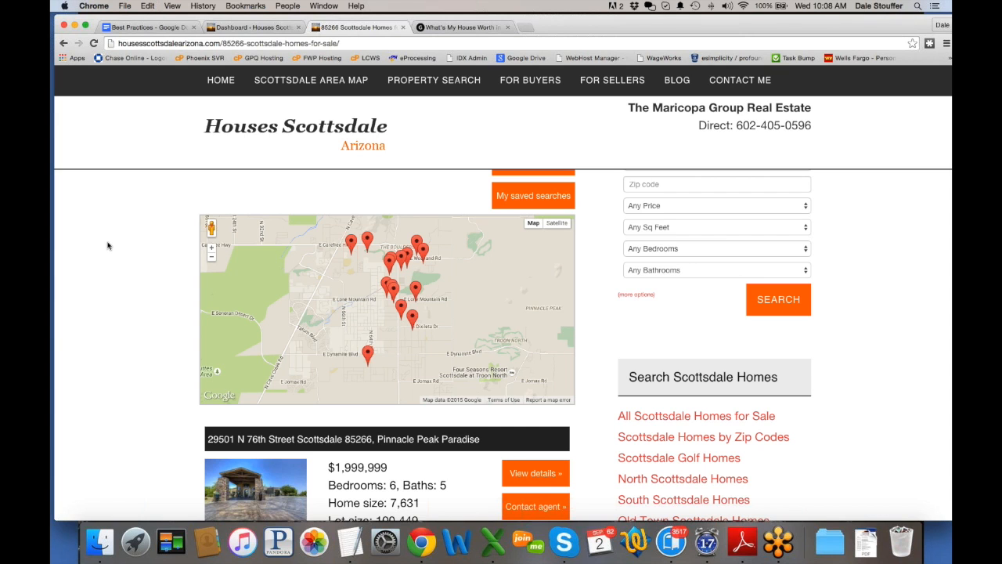
pyautogui.scroll(4, 107, 246)
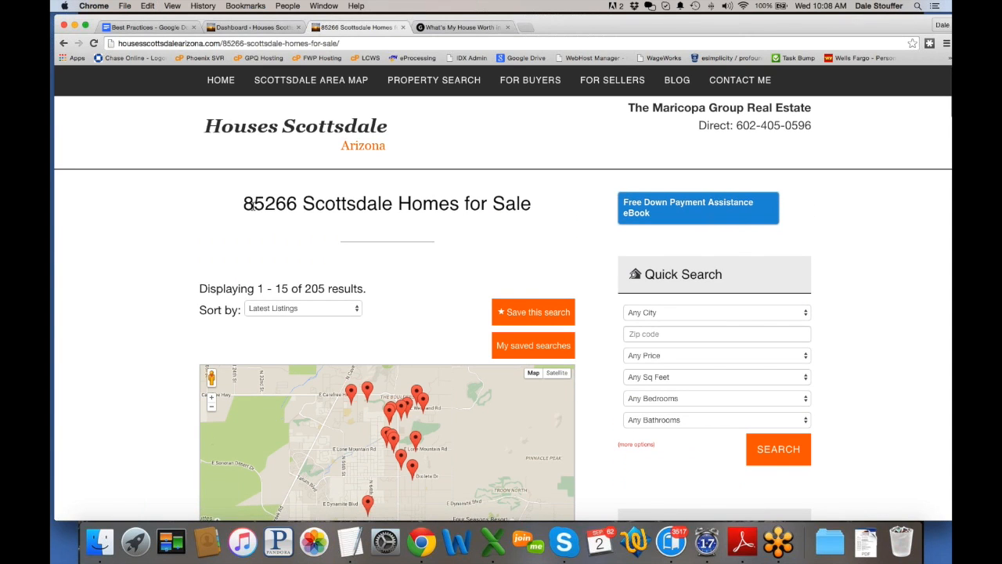
pyautogui.moveTo(243, 203); pyautogui.dragTo(543, 208)
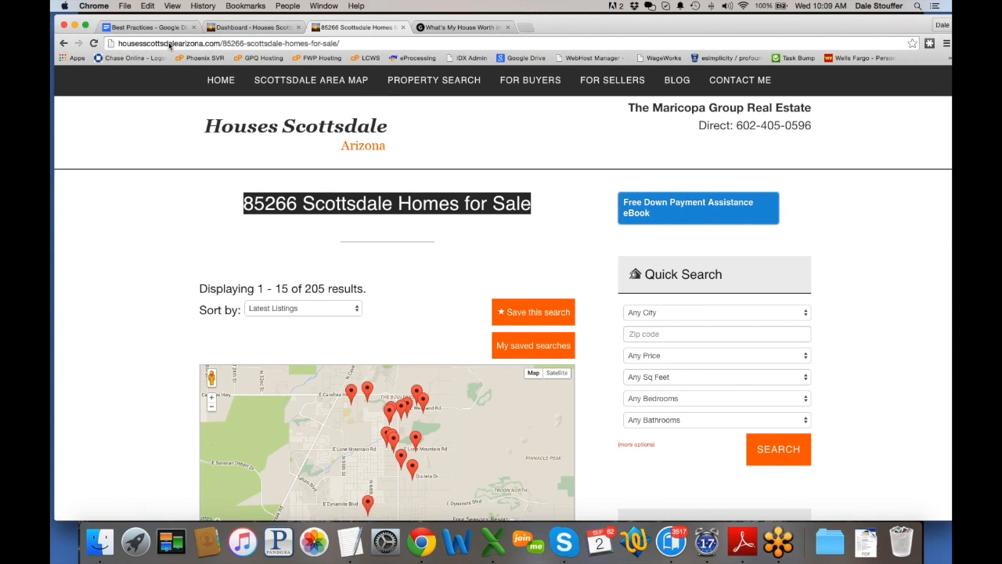
# Step: Select the site's domain in the browser address bar
pyautogui.moveTo(219, 43); pyautogui.dragTo(117, 43)
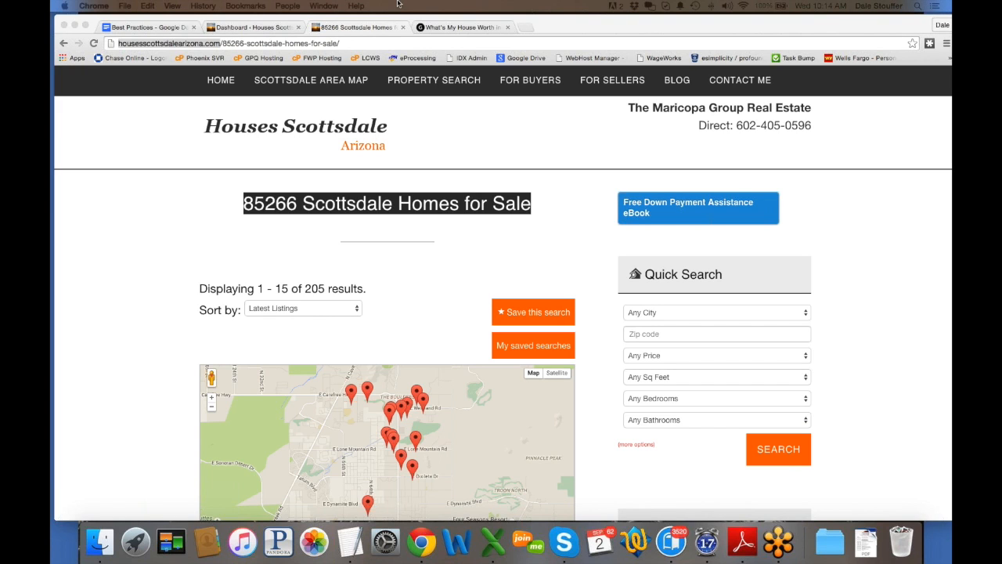
# Step: Visit the admin dashboard, then return to the '85266 Scottsdale Homes for Sale' tab
pyautogui.click(267, 28)
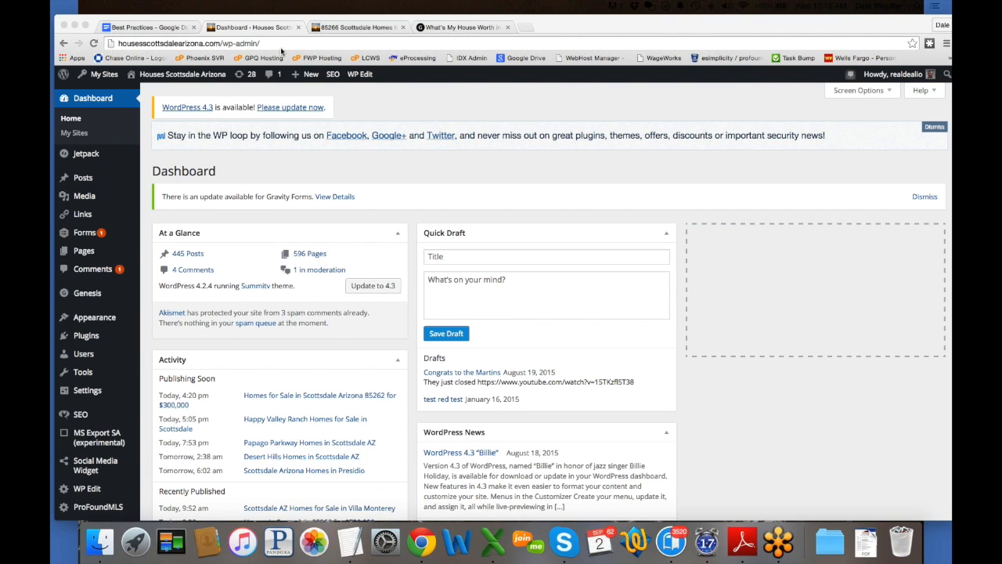
pyautogui.click(364, 27)
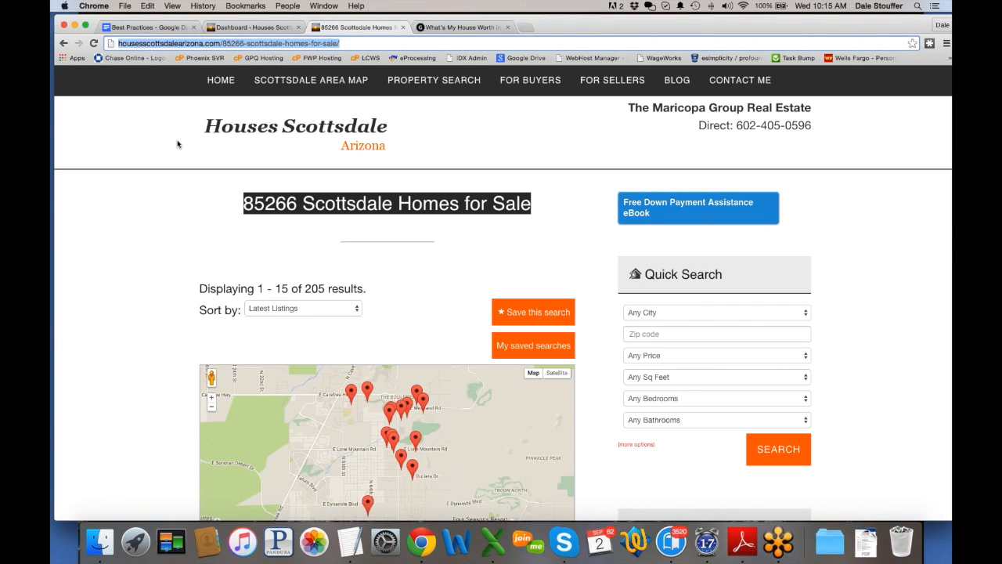
# Step: Go to the site's HOME page and scroll through it
pyautogui.click(227, 81)
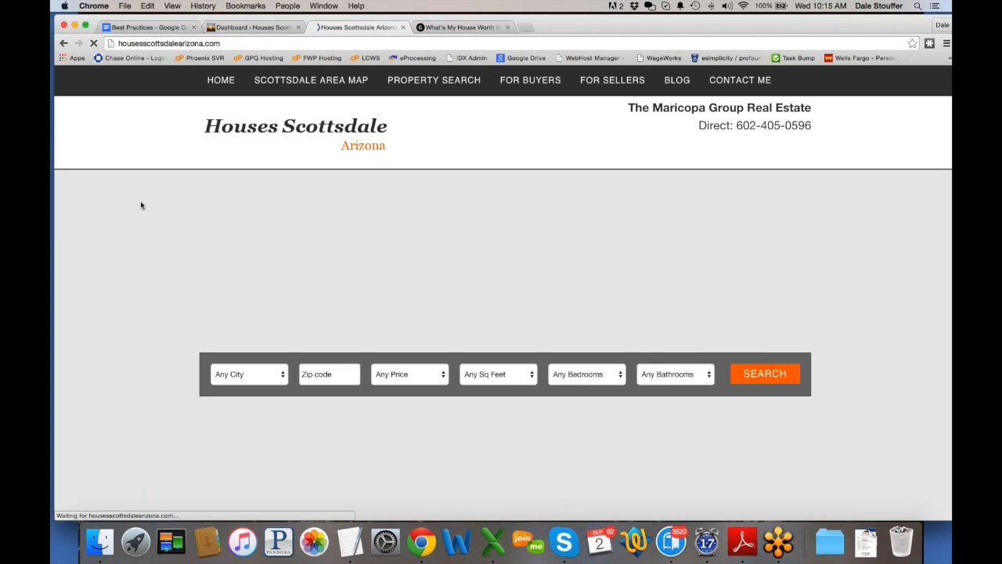
pyautogui.scroll(-15, 113, 276)
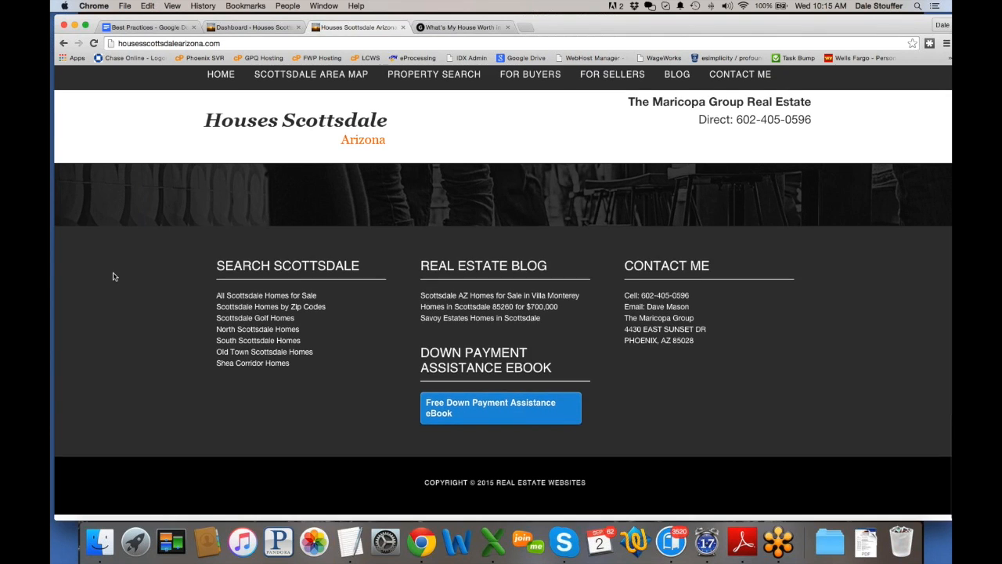
pyautogui.scroll(15, 112, 277)
# Step: Browse the BLOG page's posts, then return to the WordPress Dashboard tab
pyautogui.moveTo(679, 83)
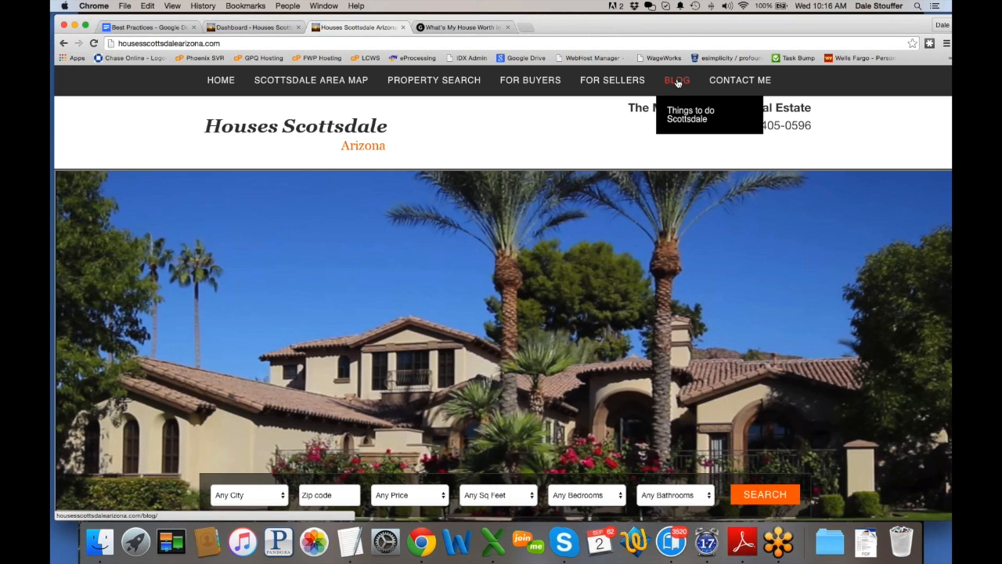
pyautogui.click(678, 82)
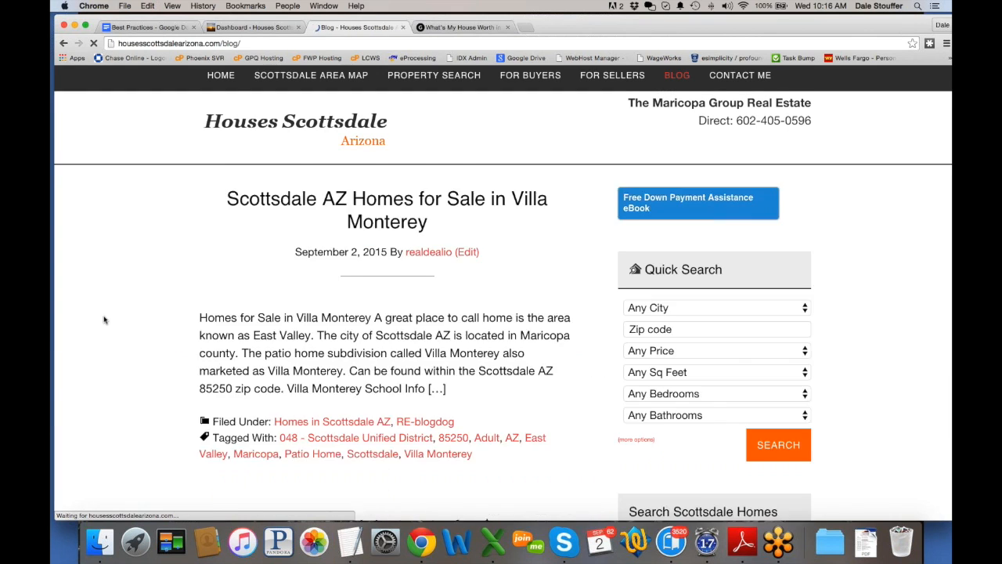
pyautogui.scroll(-6, 156, 258)
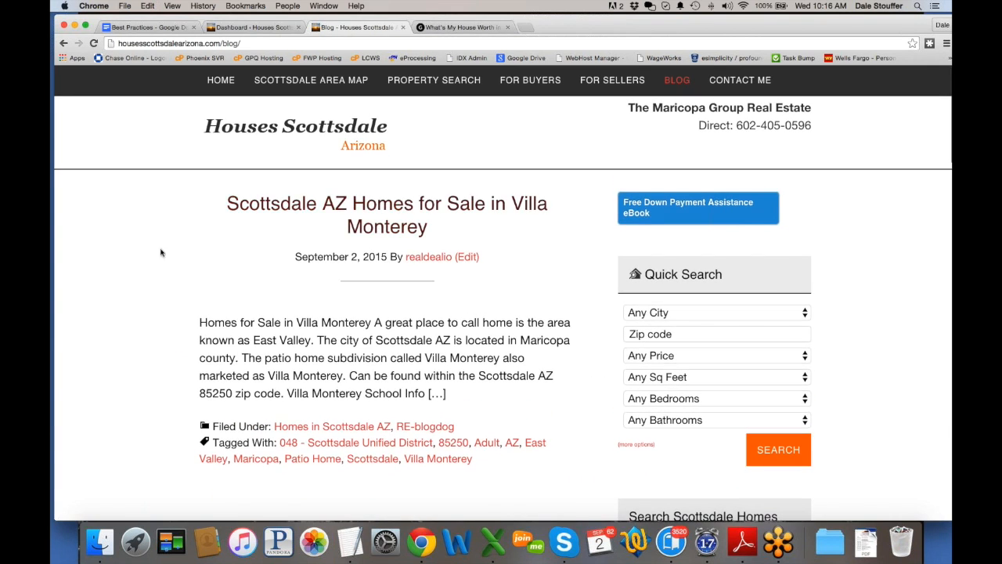
pyautogui.scroll(2, 153, 267)
pyautogui.scroll(3, 152, 267)
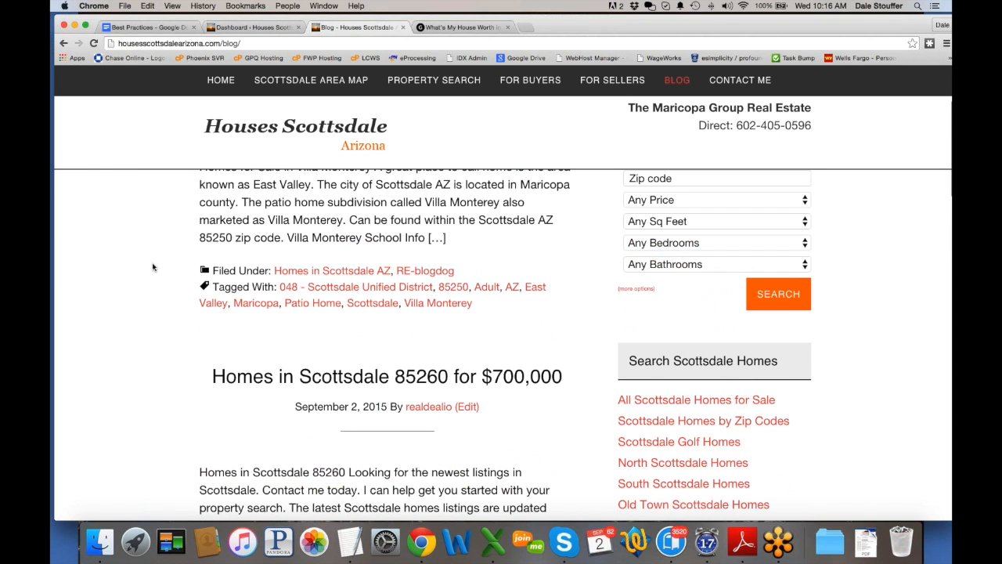
pyautogui.scroll(3, 153, 267)
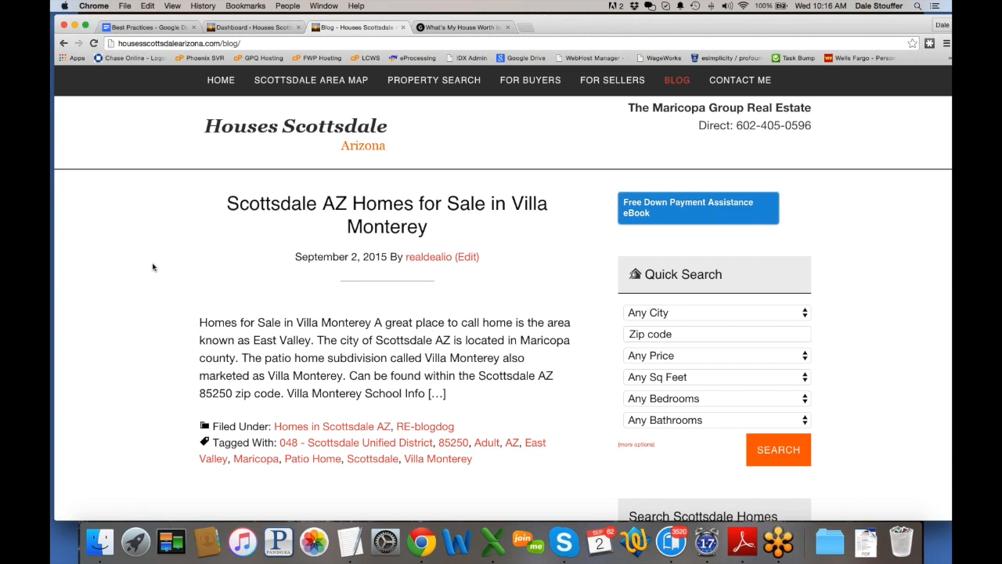
pyautogui.click(254, 29)
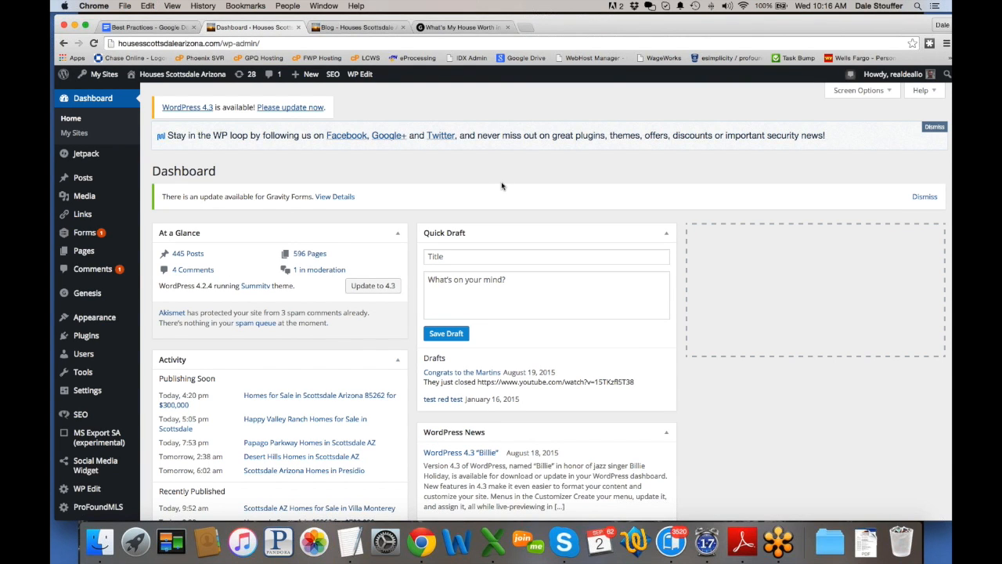
# Step: Create a new post via Posts > Add New in the admin sidebar
pyautogui.moveTo(84, 178)
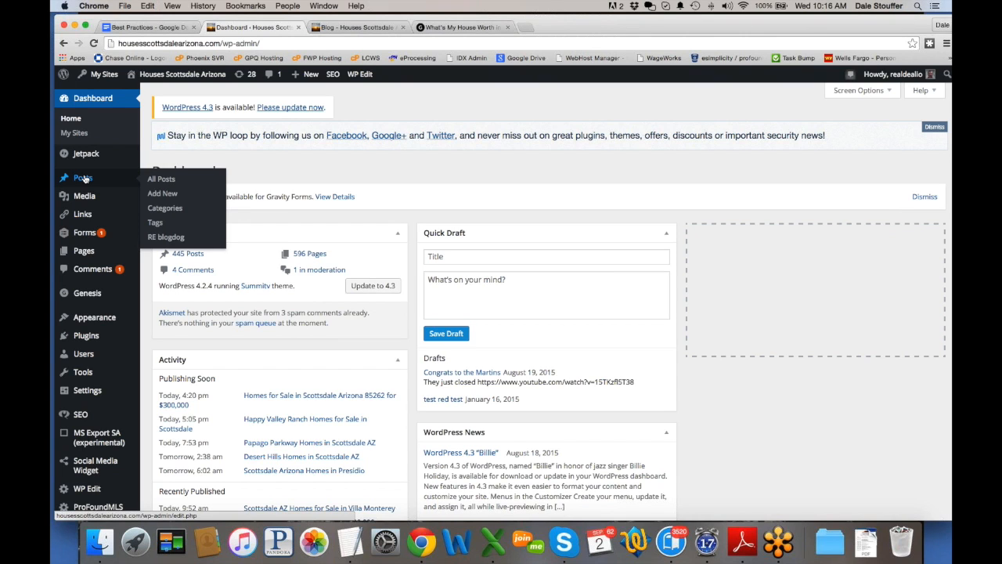
pyautogui.click(167, 196)
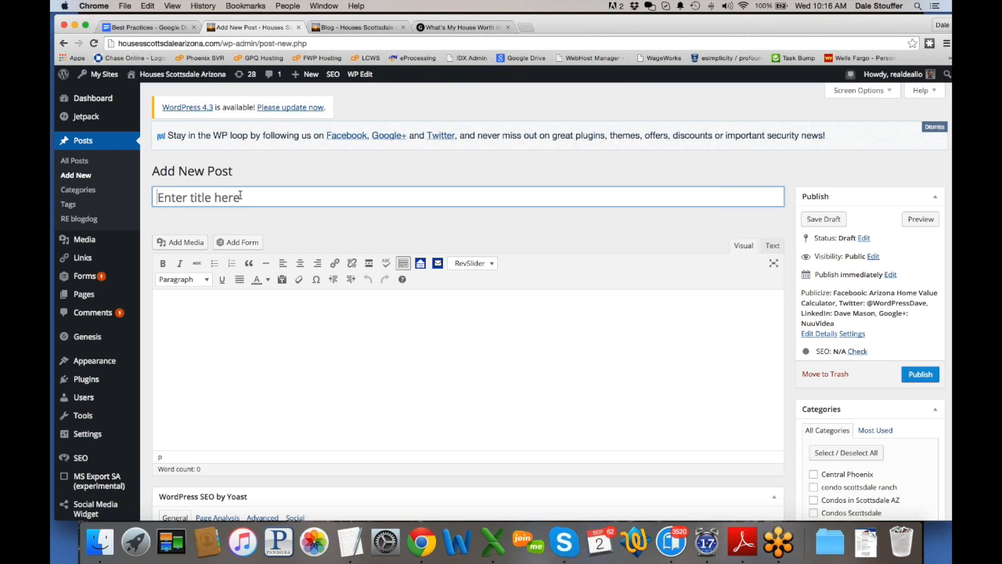
# Step: Focus the empty post title, then switch to the 'Blog - Houses Scottsdale' tab
pyautogui.click(282, 196)
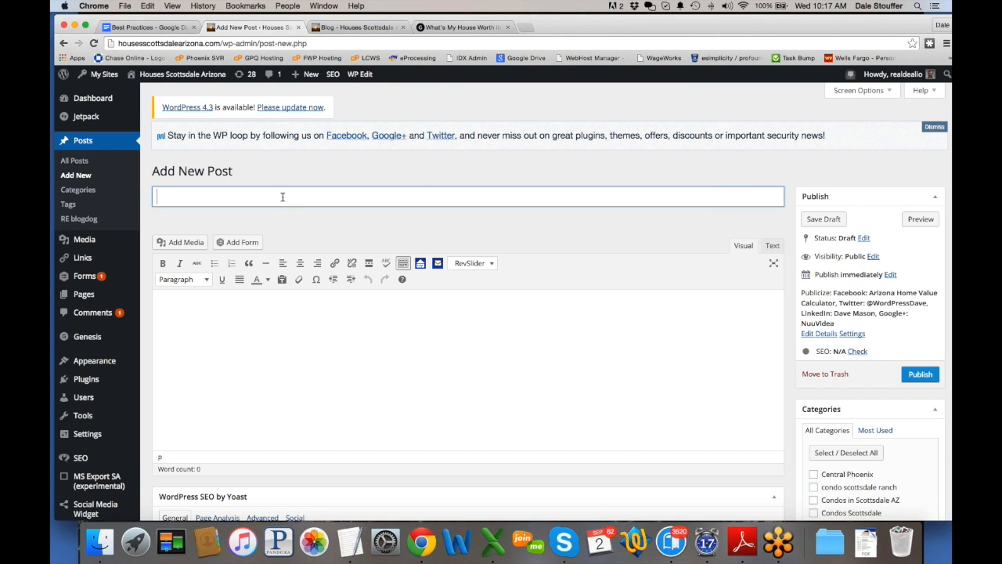
pyautogui.click(356, 27)
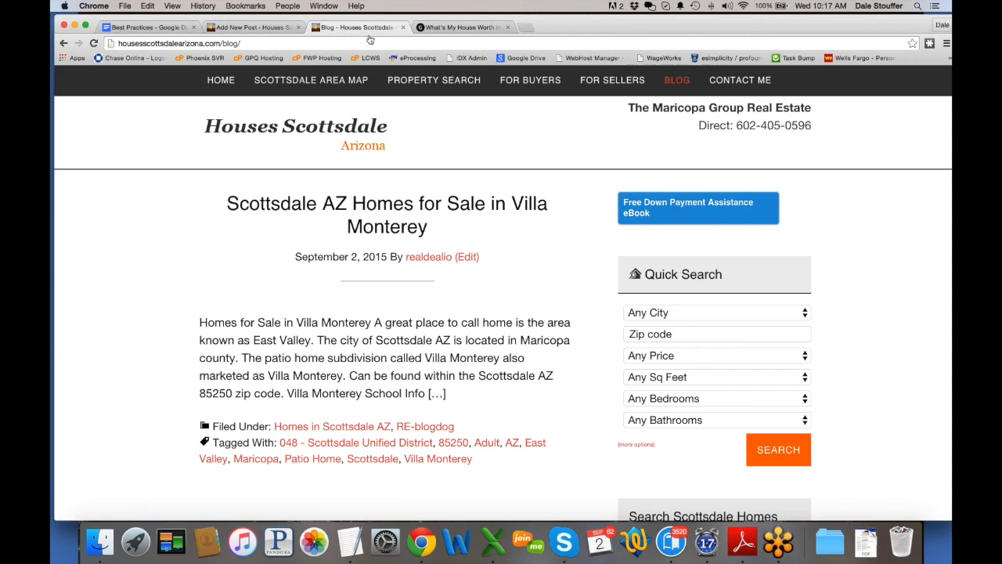
# Step: Scroll the Scottsdale Area Map page down to Scottsdale Ranch, then go back to the new post
pyautogui.click(331, 86)
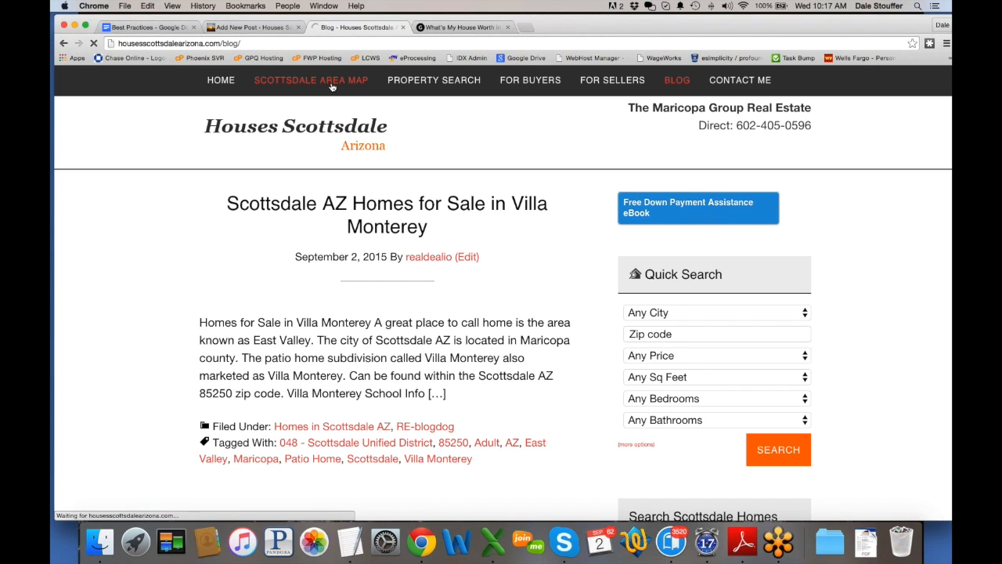
pyautogui.scroll(-10, 142, 324)
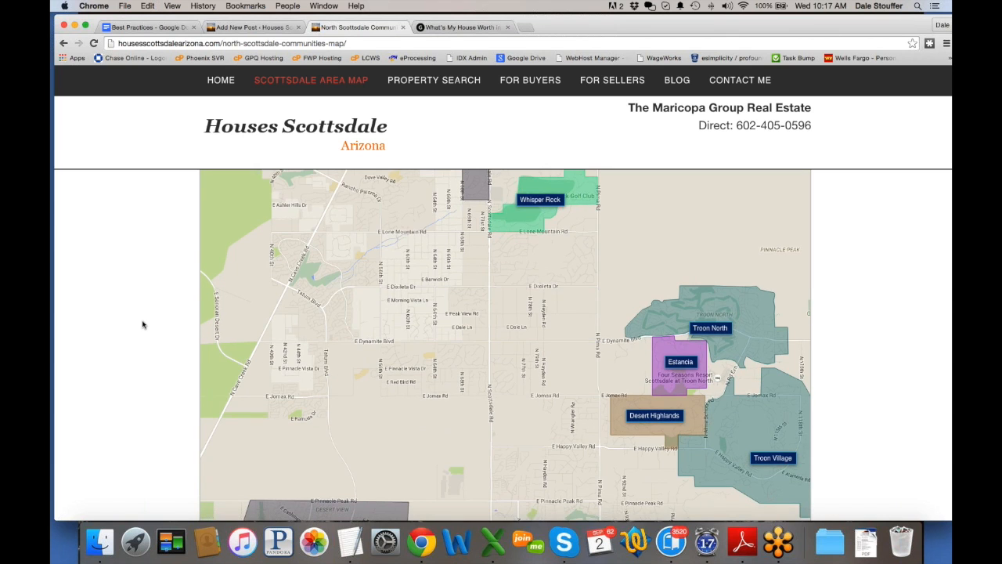
pyautogui.scroll(-8, 143, 324)
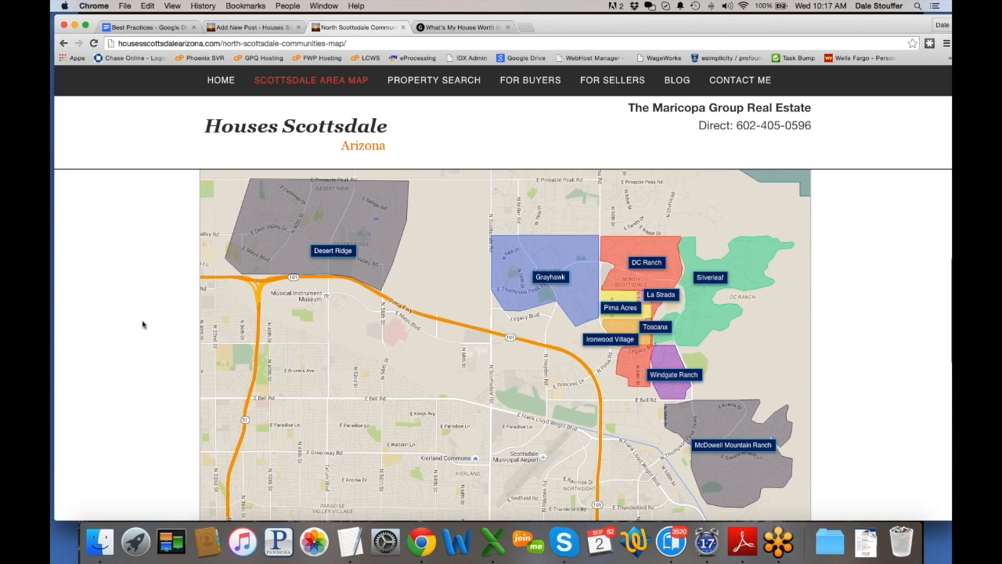
pyautogui.scroll(-5, 142, 324)
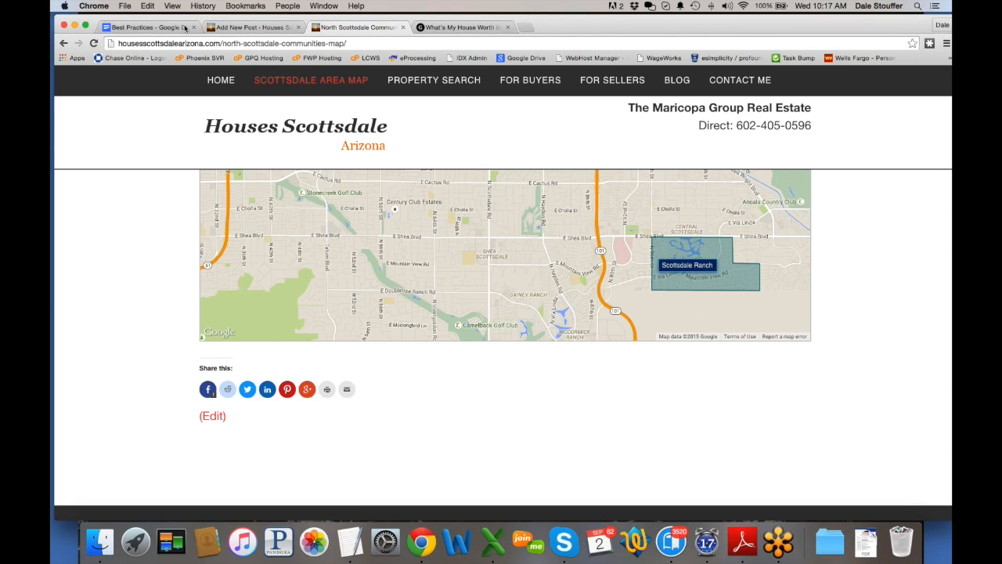
pyautogui.click(260, 28)
# Step: Enter the post title '3 and 4 Bedroom Homes in Scottsdale Ranch', fixing the Scottsdale typo
pyautogui.click(281, 195)
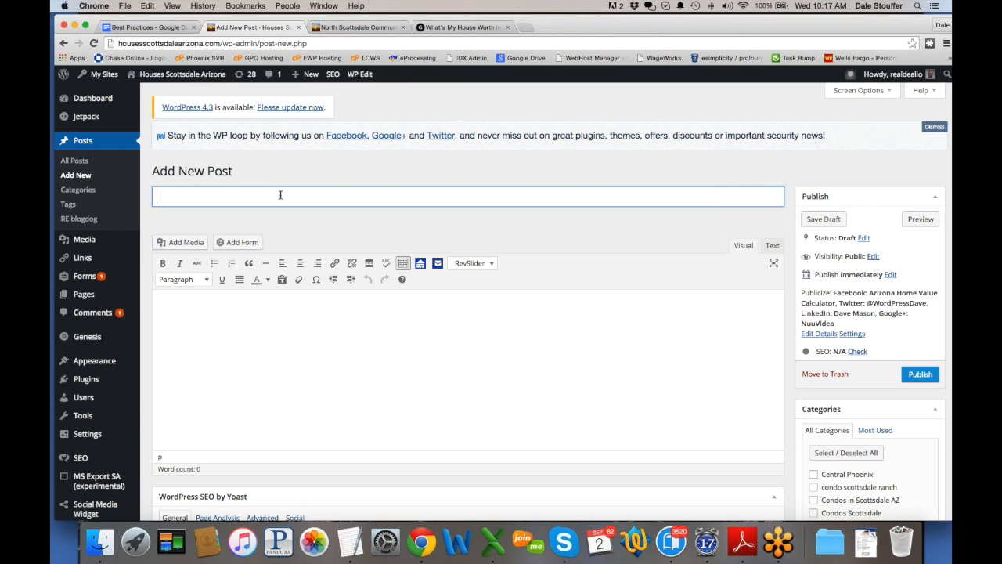
pyautogui.write('3 and 4 Bedroom')
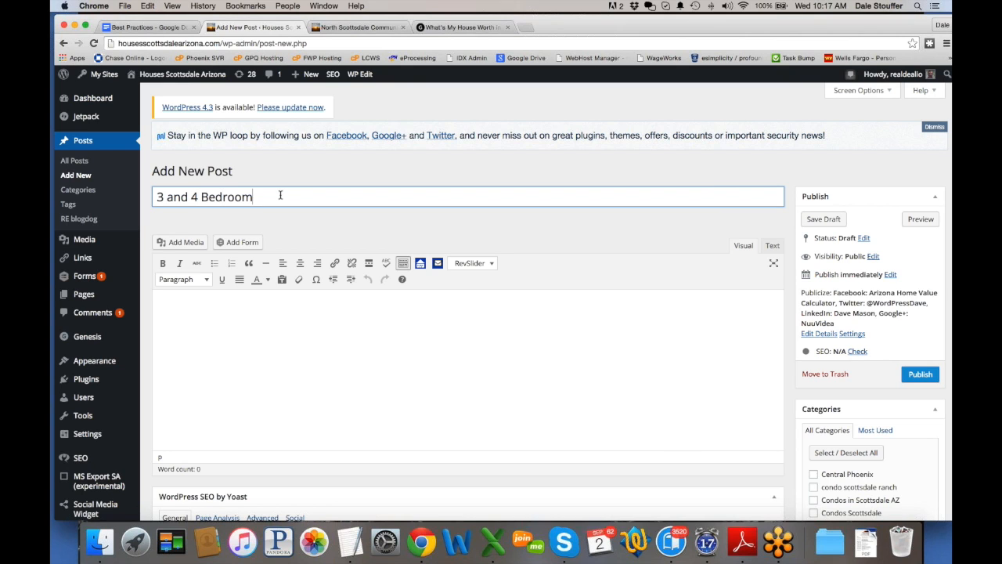
pyautogui.write(' Homes in Scottsdale Ranch')
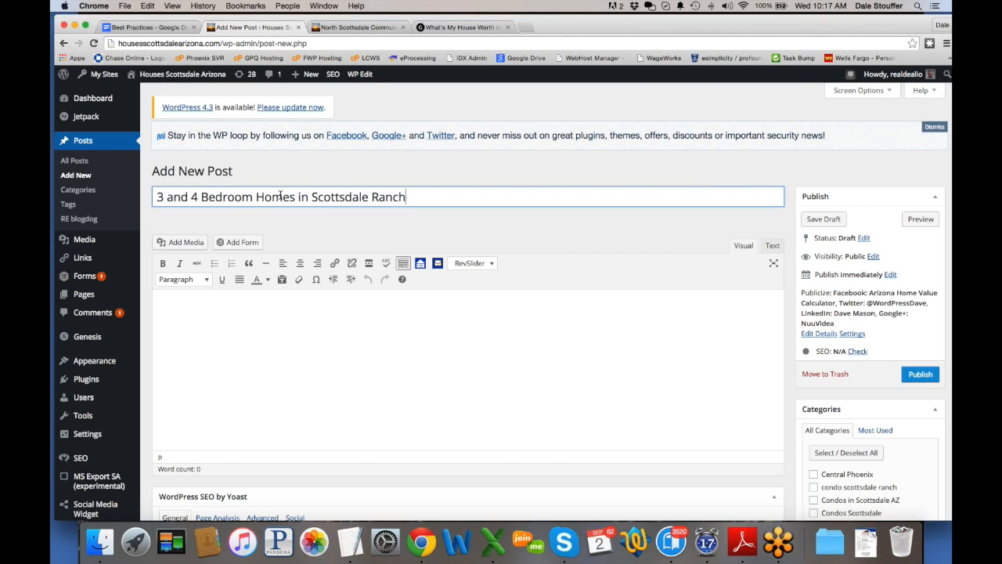
# Step: Add 'Find All' at the start of the title and select the capital A
pyautogui.moveTo(410, 196); pyautogui.dragTo(154, 194)
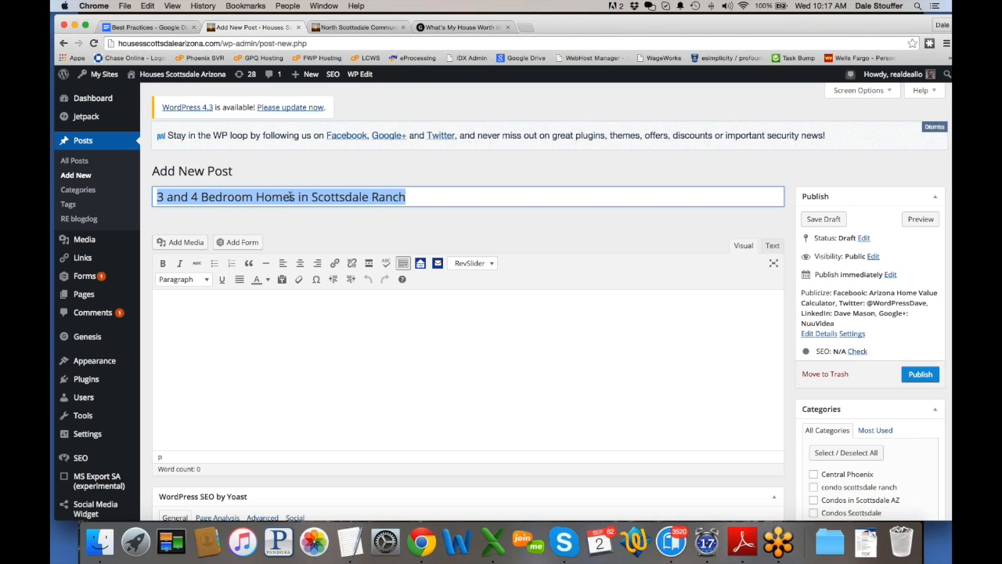
pyautogui.click(155, 197)
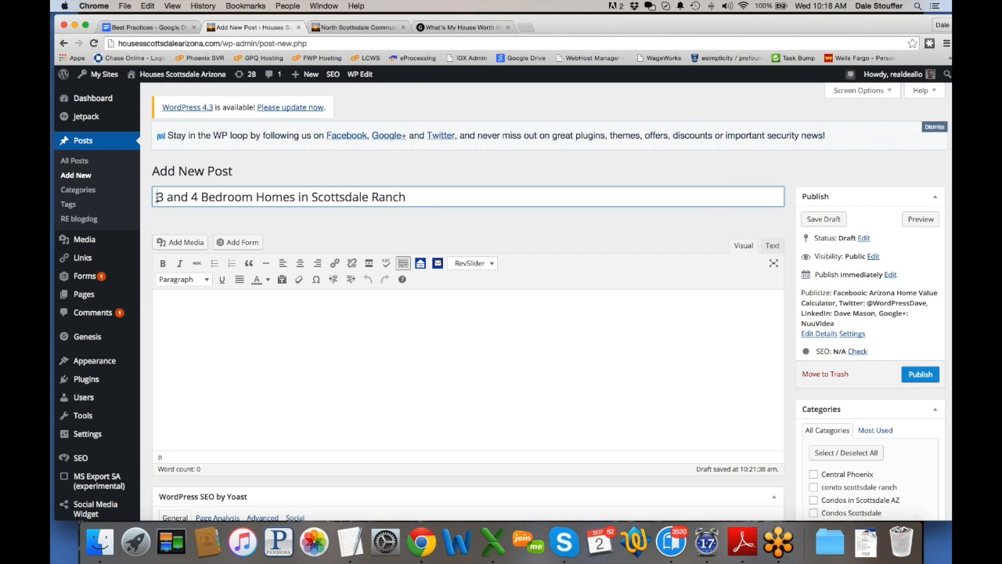
pyautogui.moveTo(155, 196); pyautogui.dragTo(417, 197)
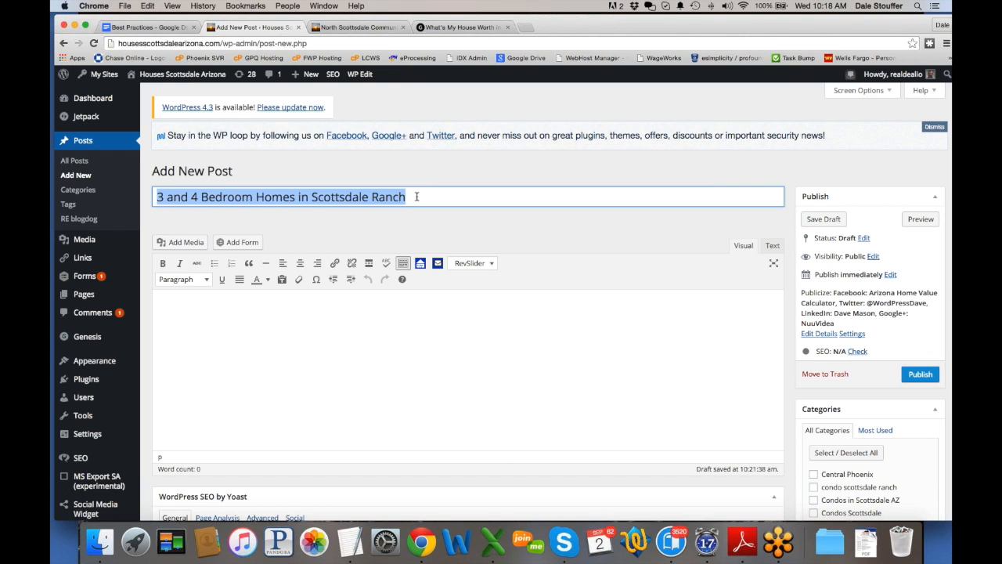
pyautogui.click(355, 185)
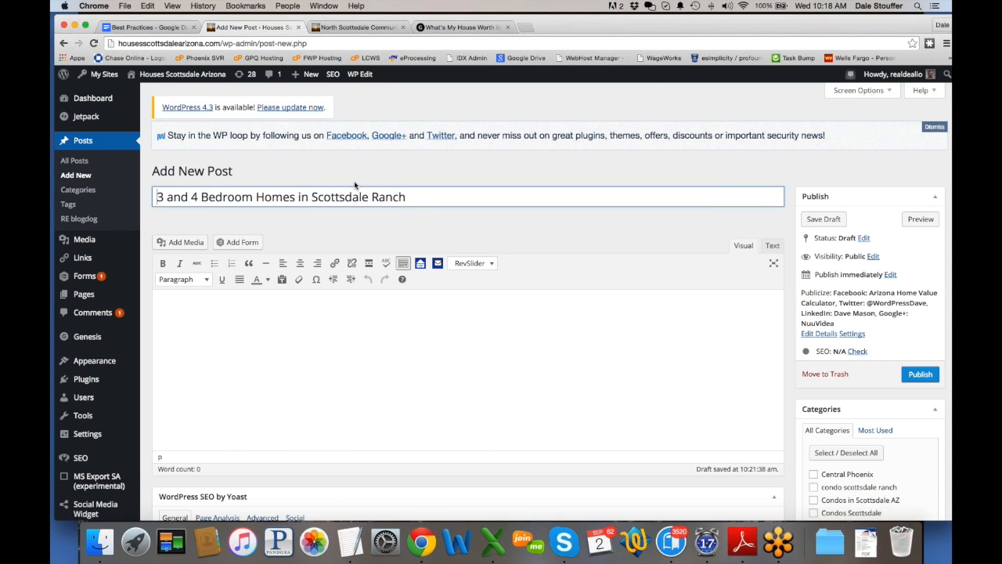
pyautogui.write('Find All')
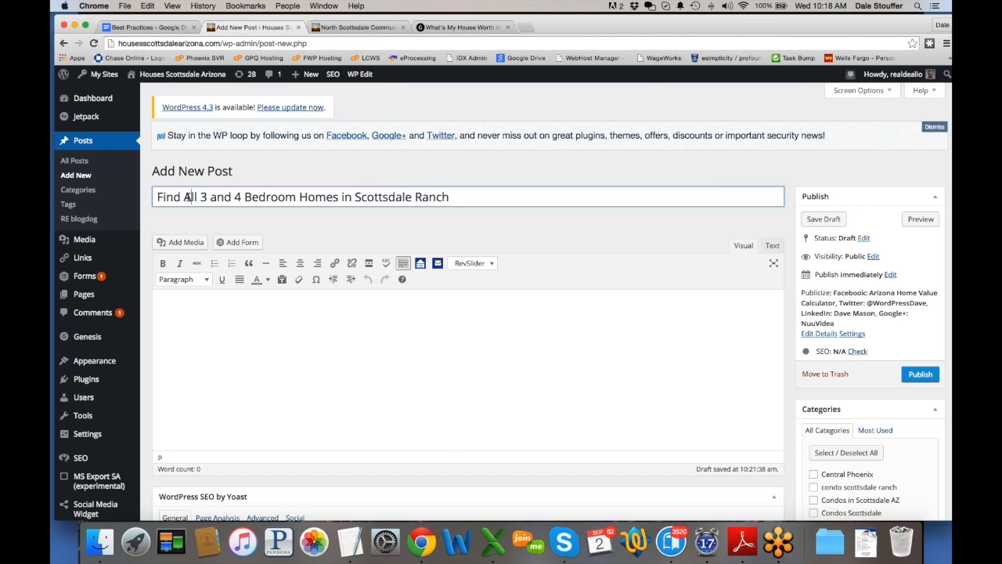
pyautogui.moveTo(183, 197); pyautogui.dragTo(191, 197)
# Step: Make 'all' lowercase and append 'for Sale' to the end of the title
pyautogui.write('a')
pyautogui.click(307, 318)
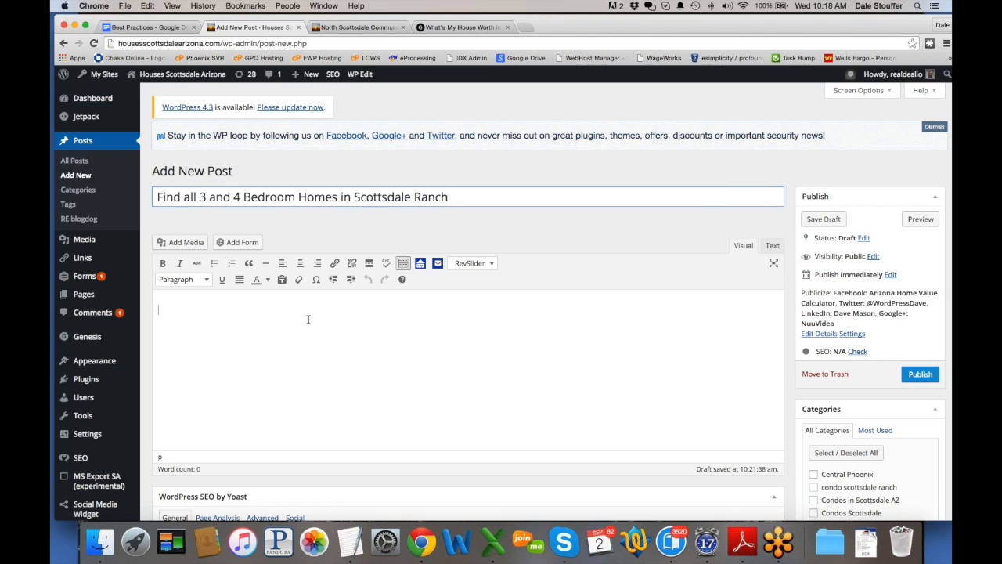
pyautogui.click(477, 196)
pyautogui.write('for Sale')
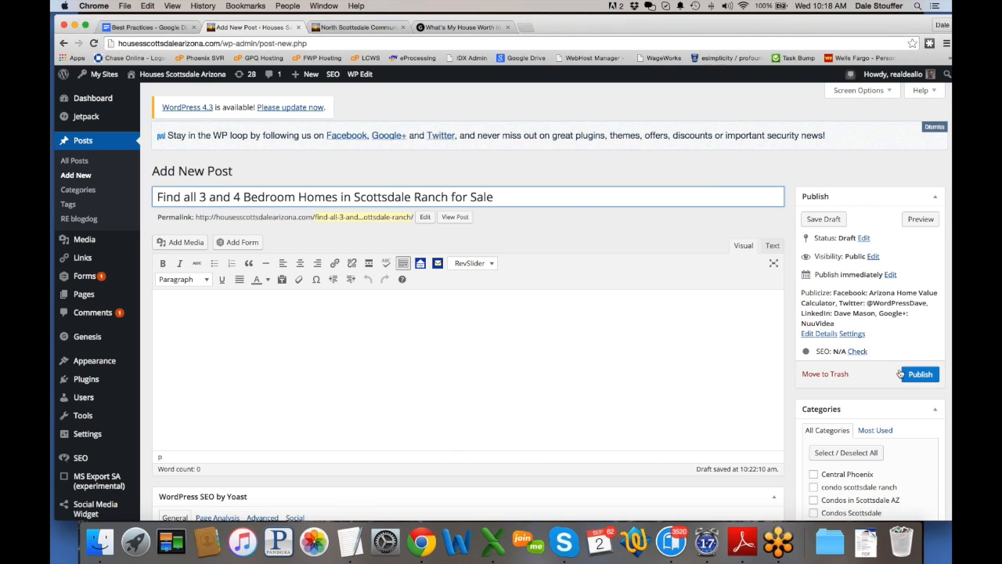
pyautogui.click(431, 307)
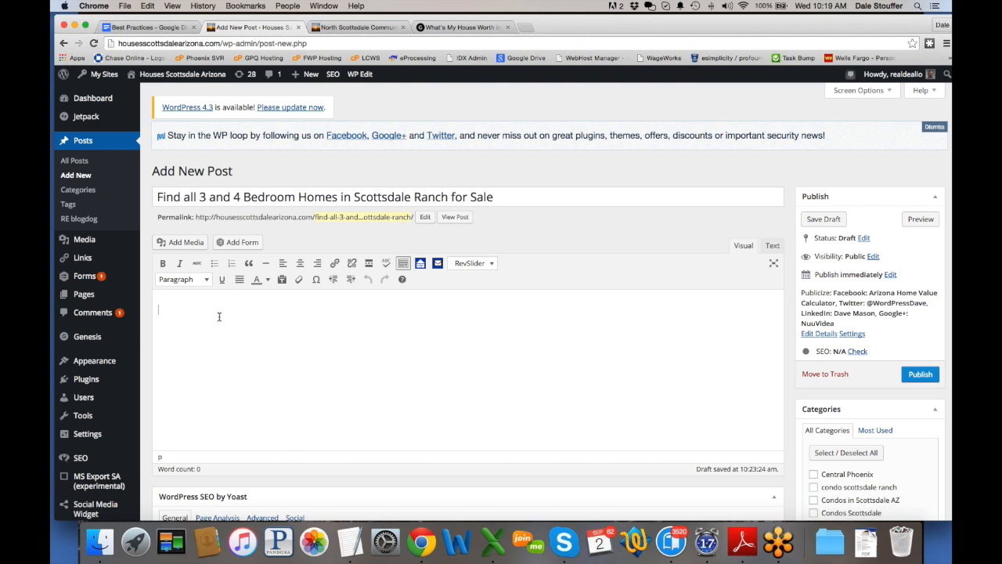
# Step: Write 'Scottsdale Ranch is located just south of Shea in the heart of Scottsdale.' in the body
pyautogui.write('Scottsdale Ranch is located just south of Shea in the ')
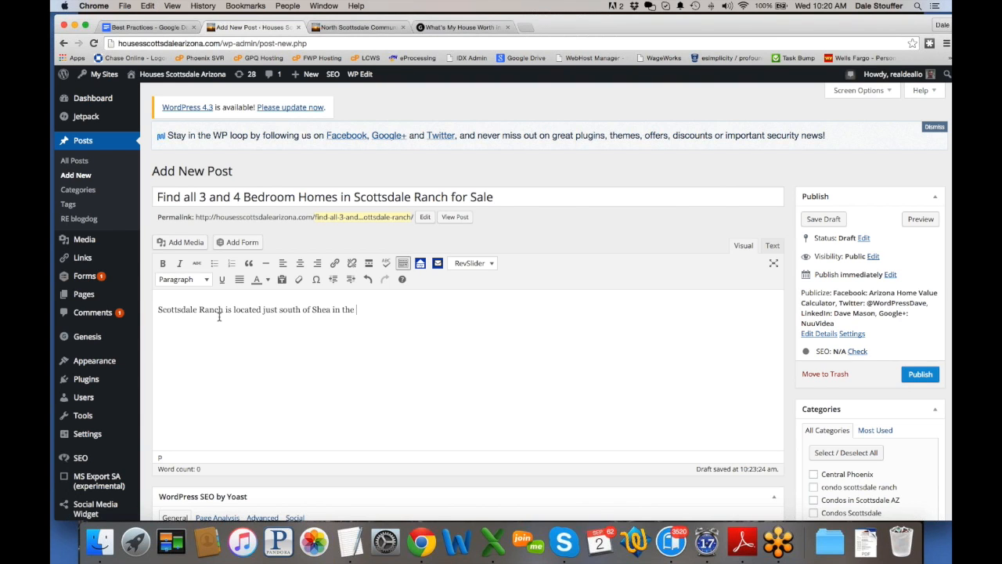
pyautogui.write('heart of Scottsdale.')
pyautogui.click(294, 357)
pyautogui.moveTo(509, 197); pyautogui.dragTo(154, 199)
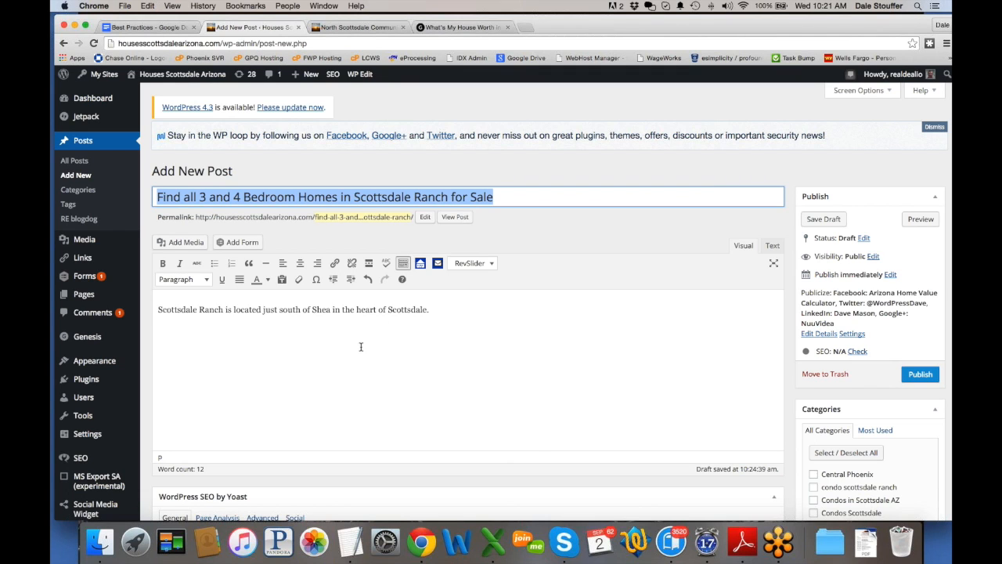
pyautogui.click(443, 308)
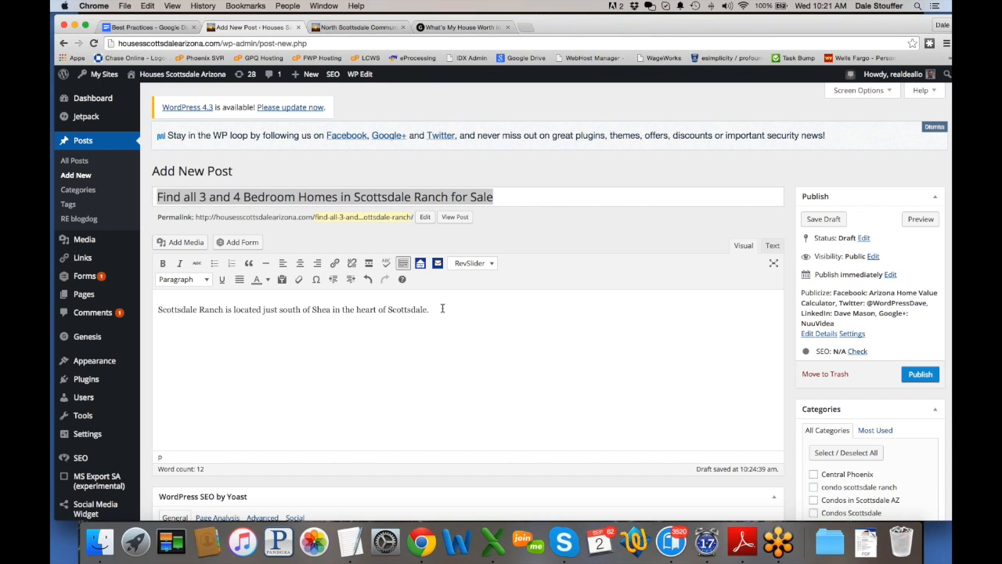
# Step: Recheck the title wording, then add an empty paragraph below the intro sentence
pyautogui.scroll(-1, 443, 309)
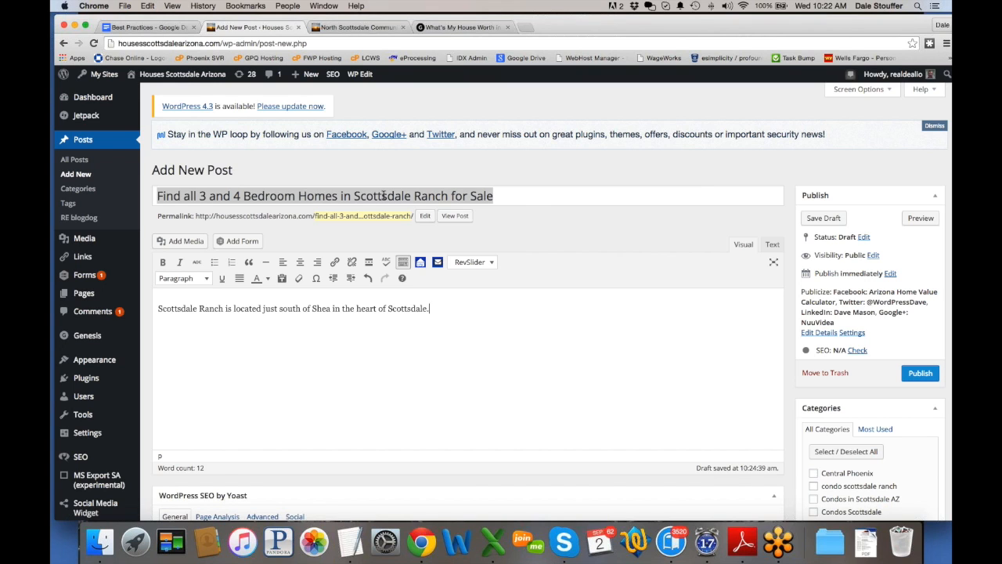
pyautogui.click(355, 312)
pyautogui.click(164, 195)
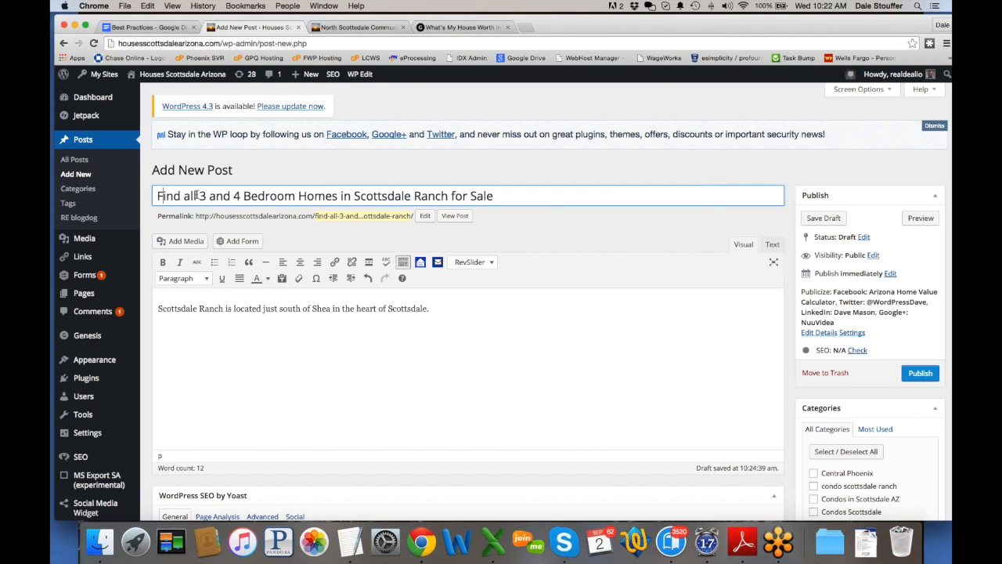
pyautogui.moveTo(199, 197); pyautogui.dragTo(500, 198)
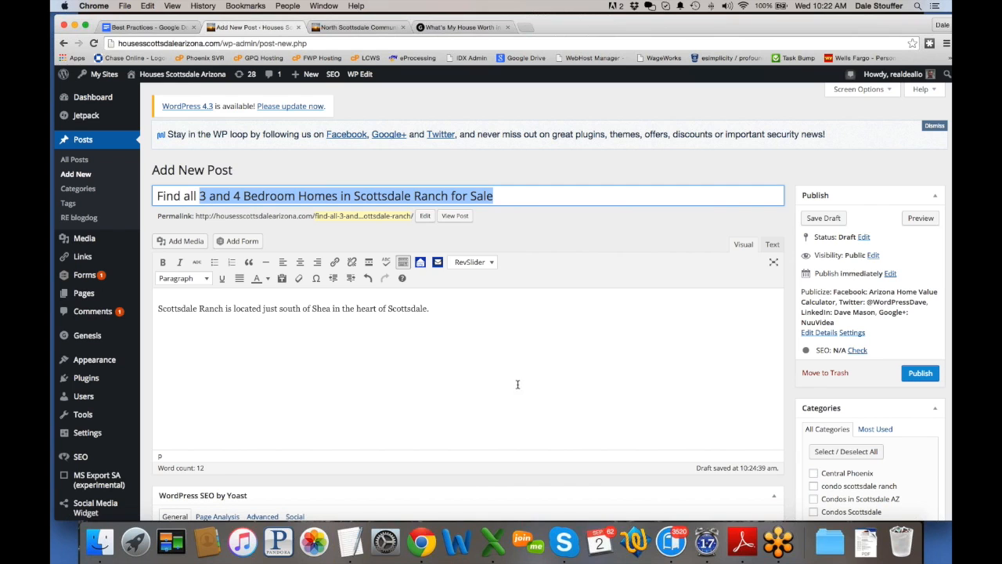
pyautogui.click(454, 306)
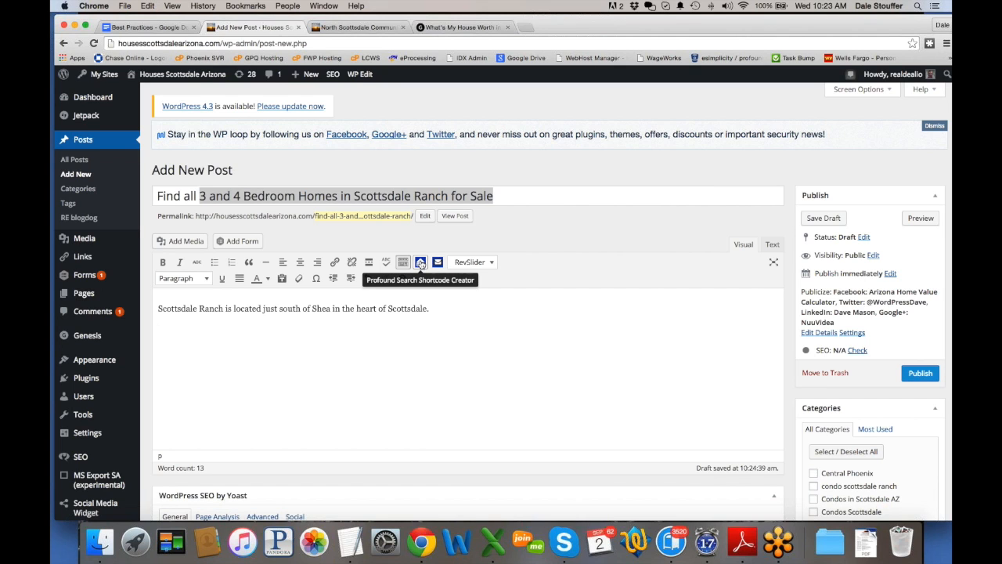
pyautogui.press('Return')
# Step: Collapse all four Profound Search shortcode creator sections, then view the North Scottsdale Communities map
pyautogui.click(420, 263)
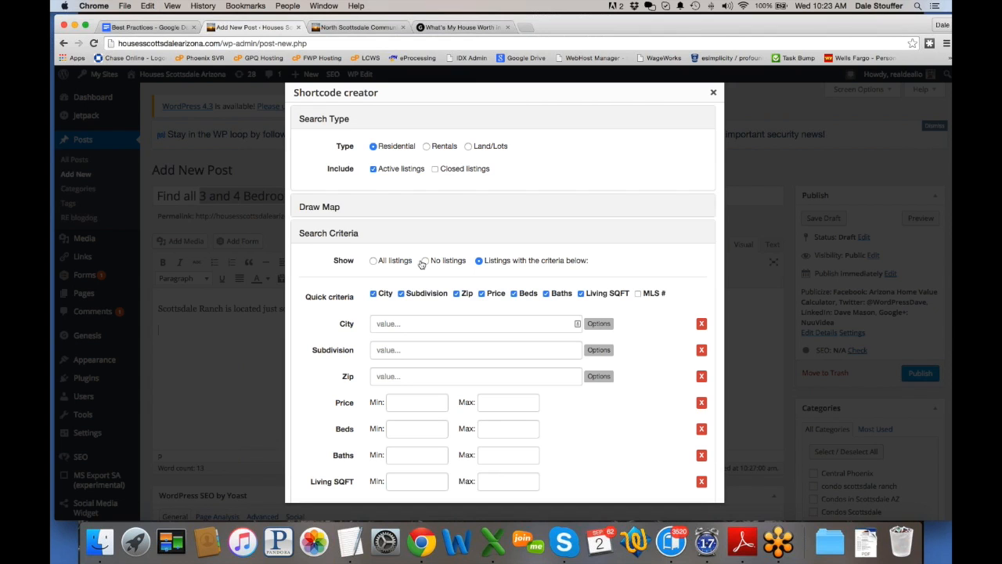
pyautogui.click(347, 233)
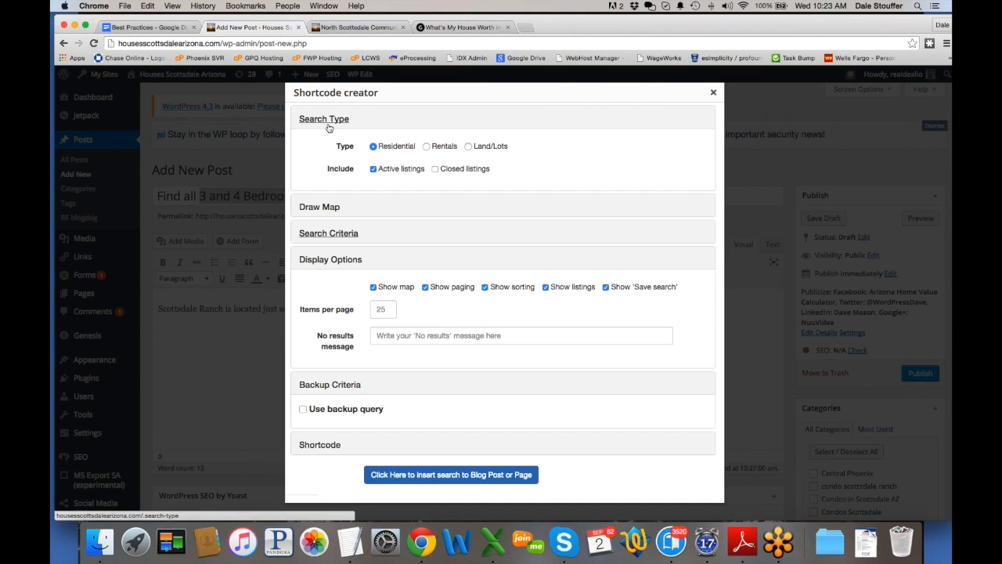
pyautogui.click(327, 124)
pyautogui.click(330, 198)
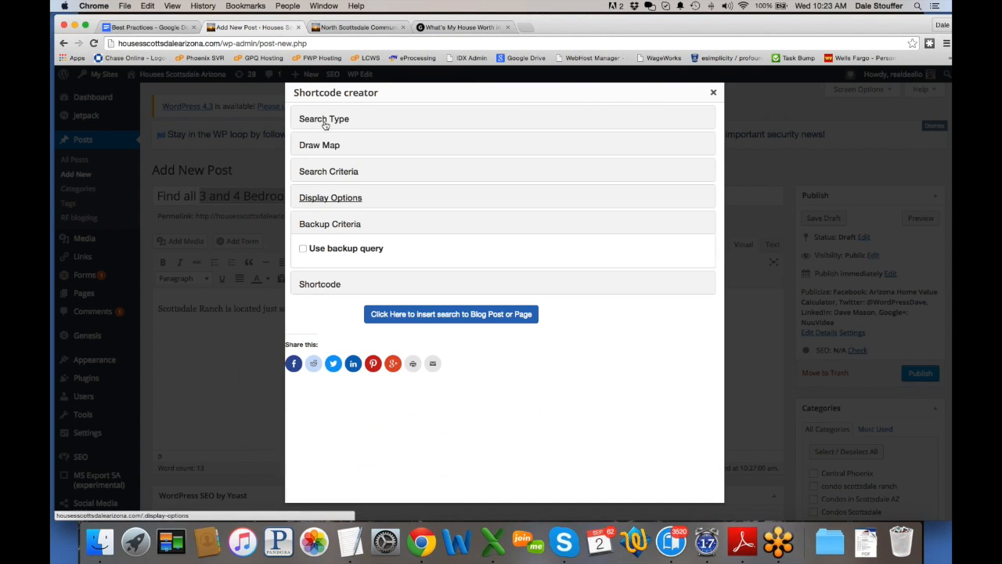
pyautogui.click(305, 232)
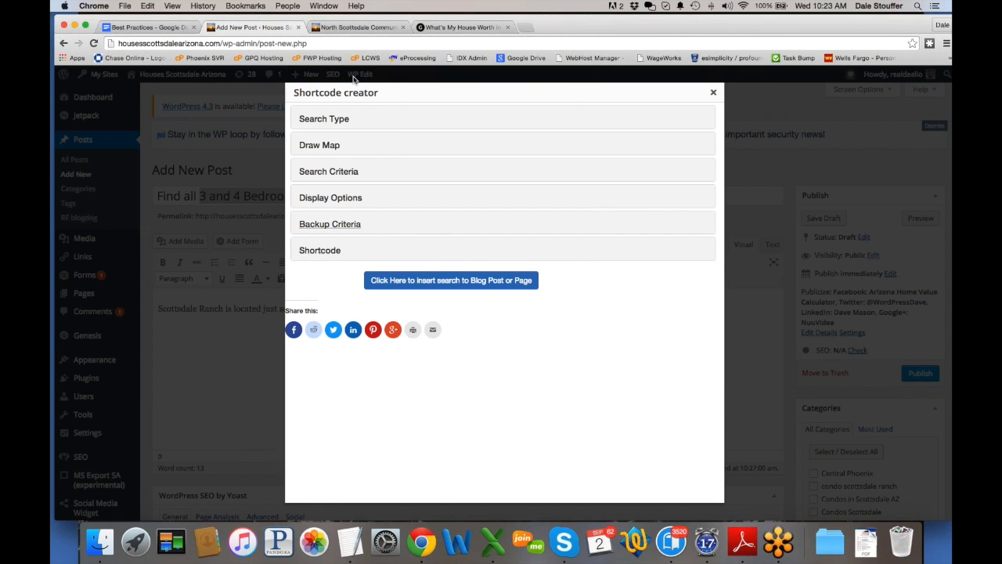
pyautogui.click(376, 29)
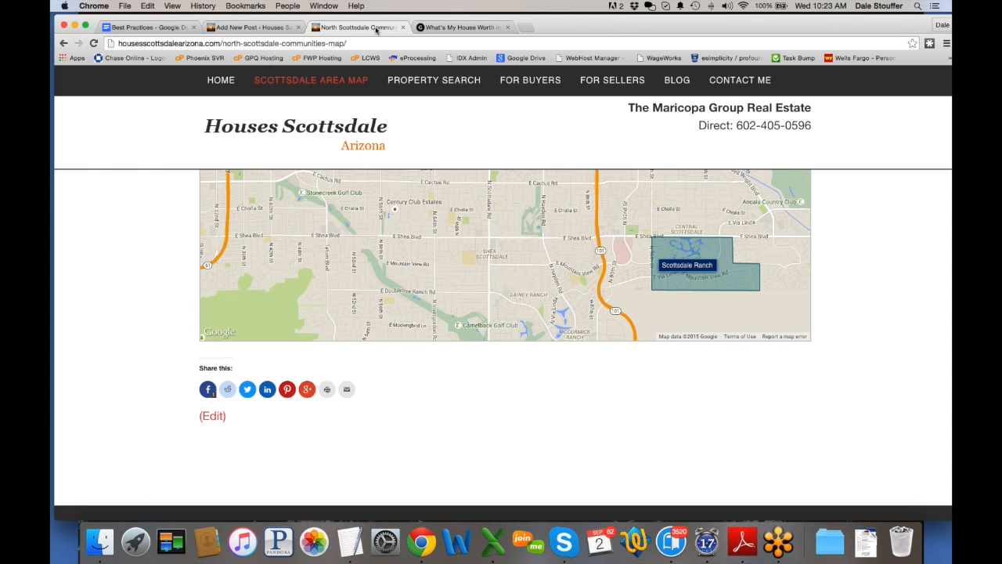
# Step: On the Advanced Search page, expand and collapse Search Type, Draw Map and Search Criteria, then return to the post
pyautogui.click(447, 82)
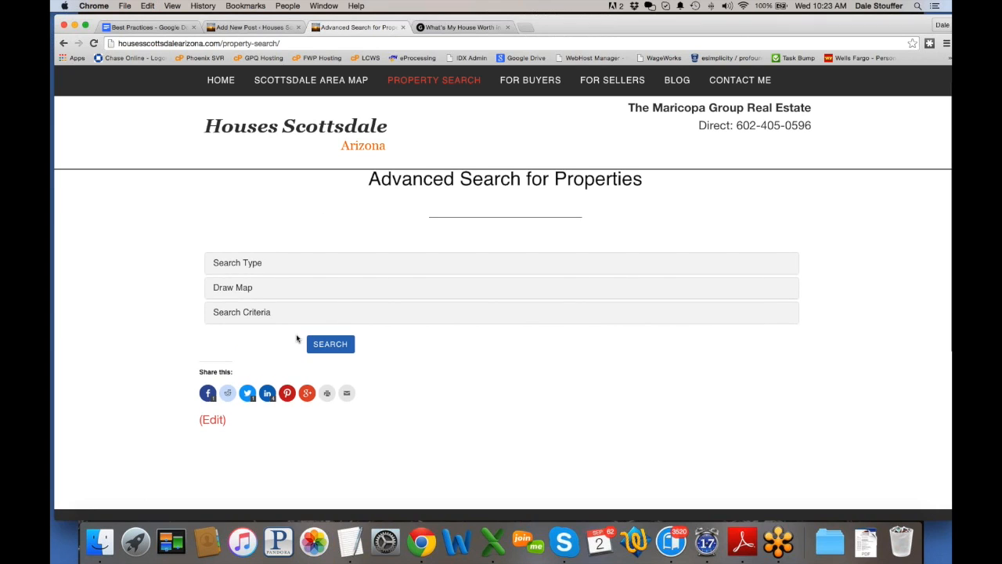
pyautogui.click(238, 264)
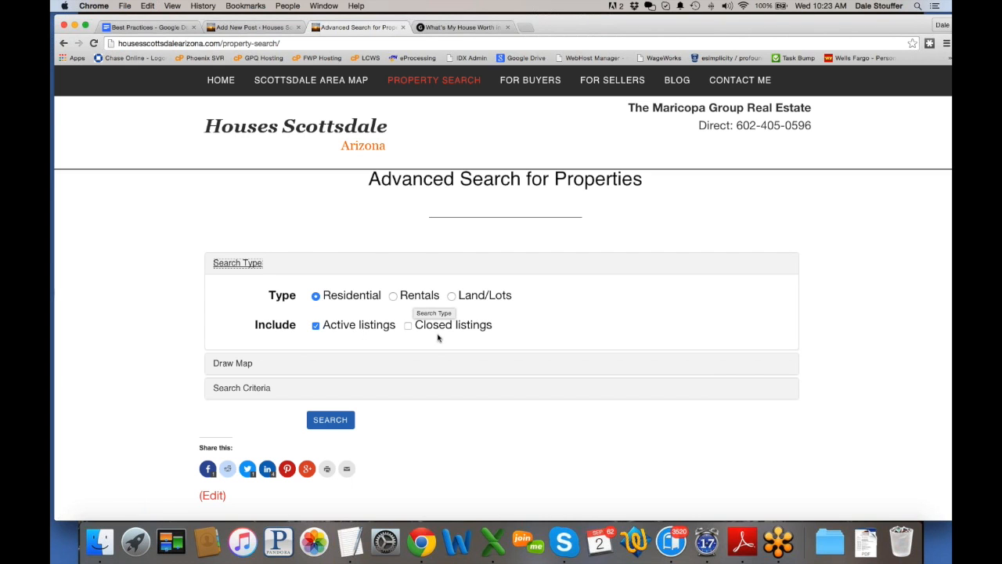
pyautogui.click(237, 268)
pyautogui.click(231, 287)
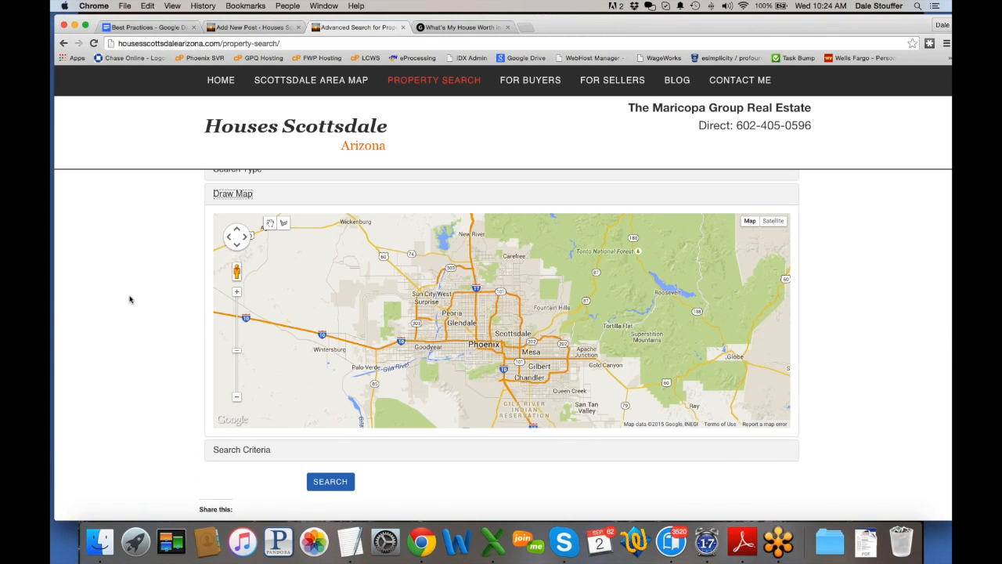
pyautogui.click(222, 192)
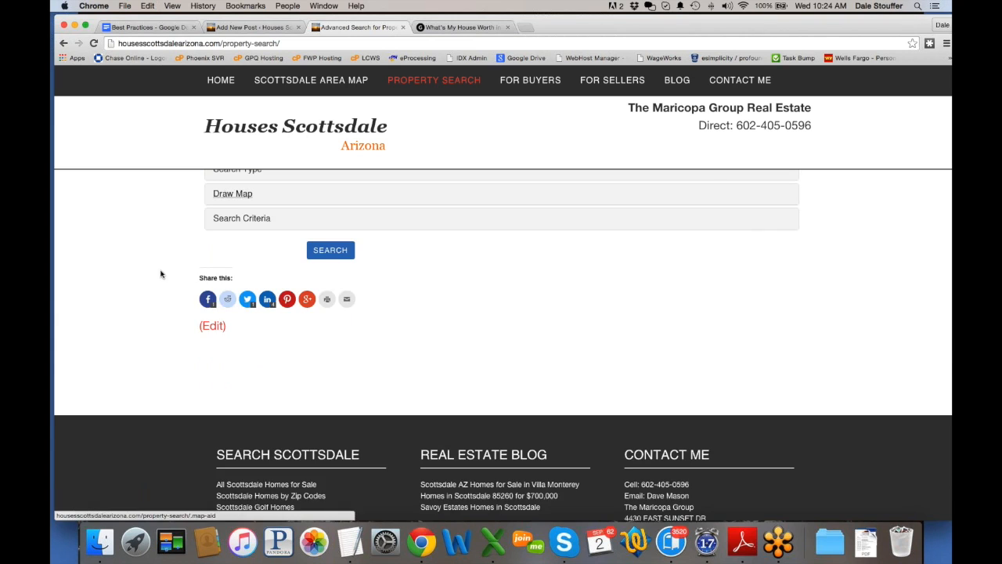
pyautogui.click(245, 182)
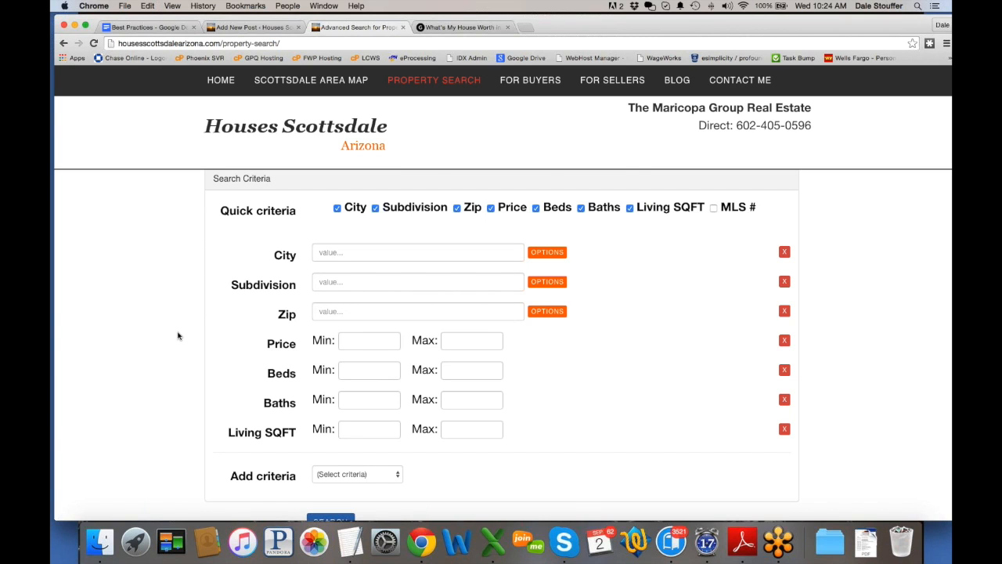
pyautogui.scroll(3, 178, 336)
pyautogui.click(235, 309)
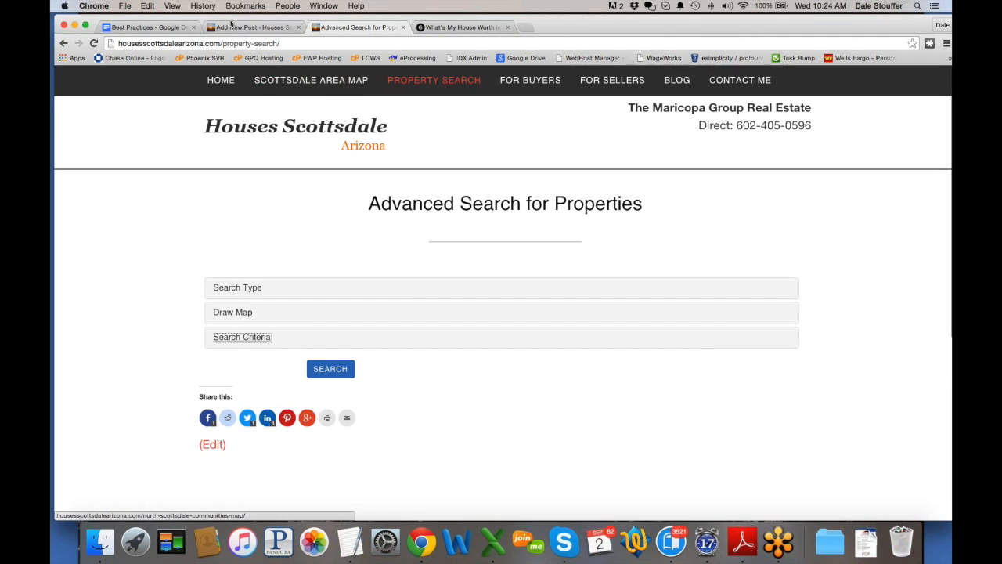
pyautogui.click(234, 26)
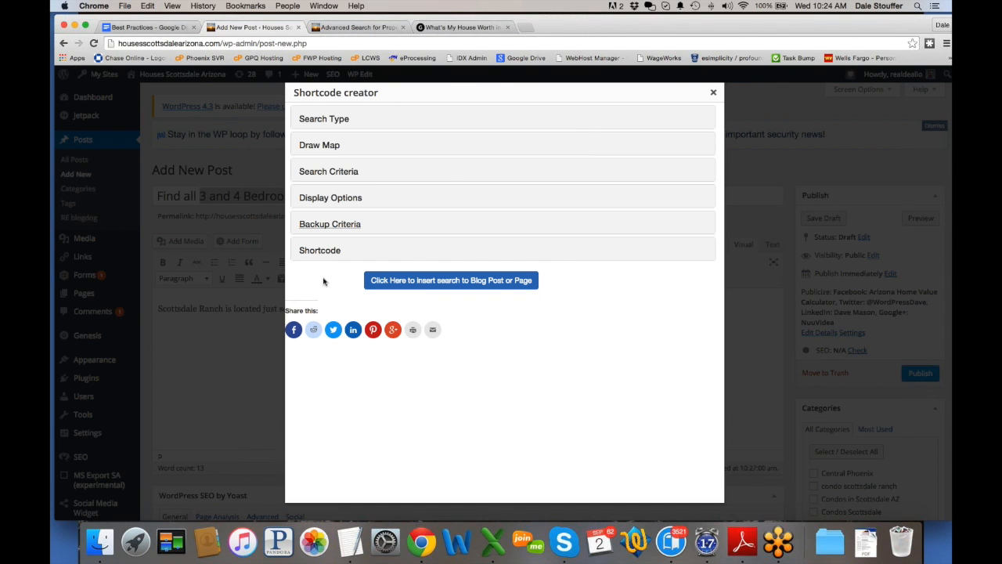
# Step: Open the Draw Map section and zoom the map in toward Phoenix and Scottsdale
pyautogui.click(332, 119)
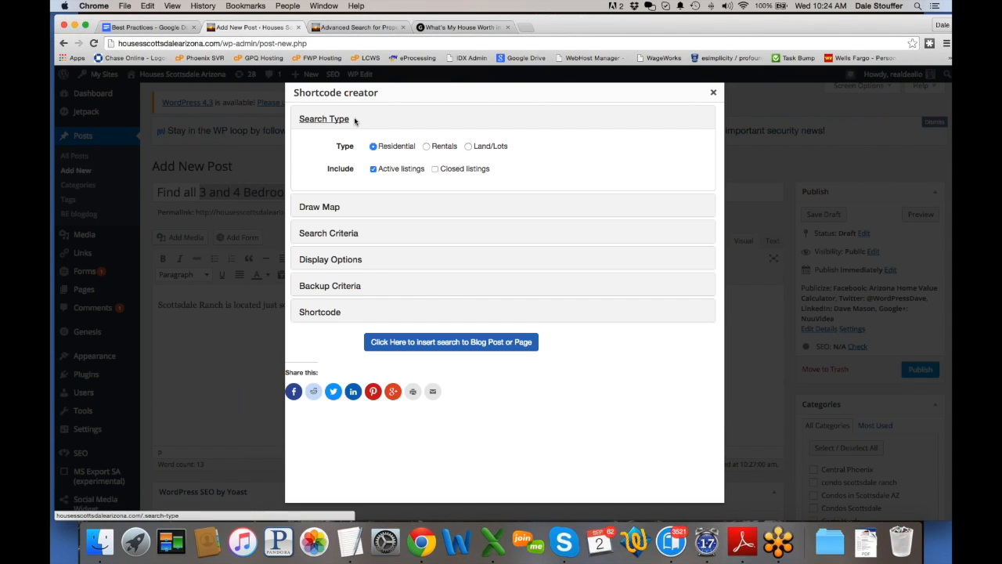
pyautogui.click(312, 122)
pyautogui.click(319, 145)
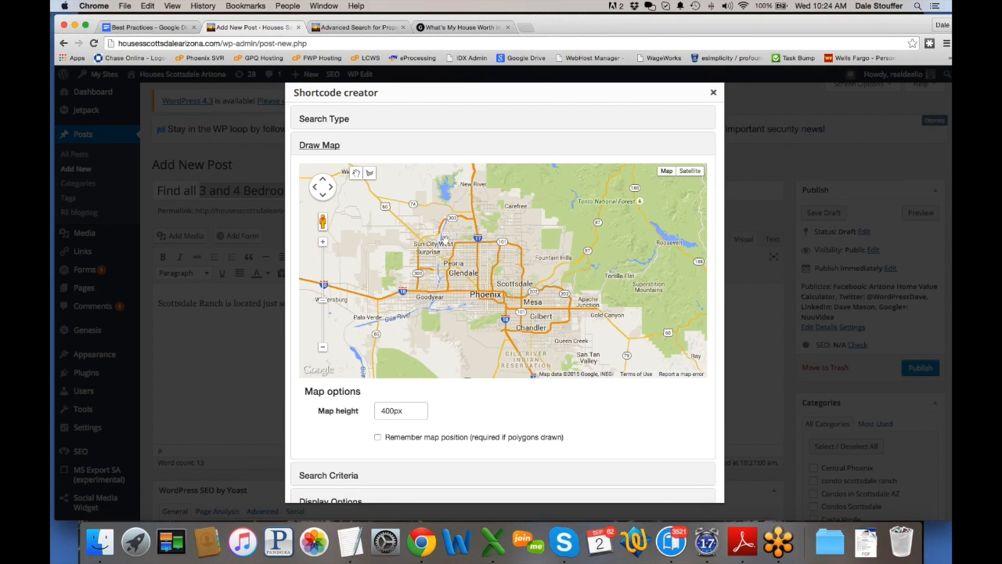
pyautogui.click(323, 243)
pyautogui.click(323, 243)
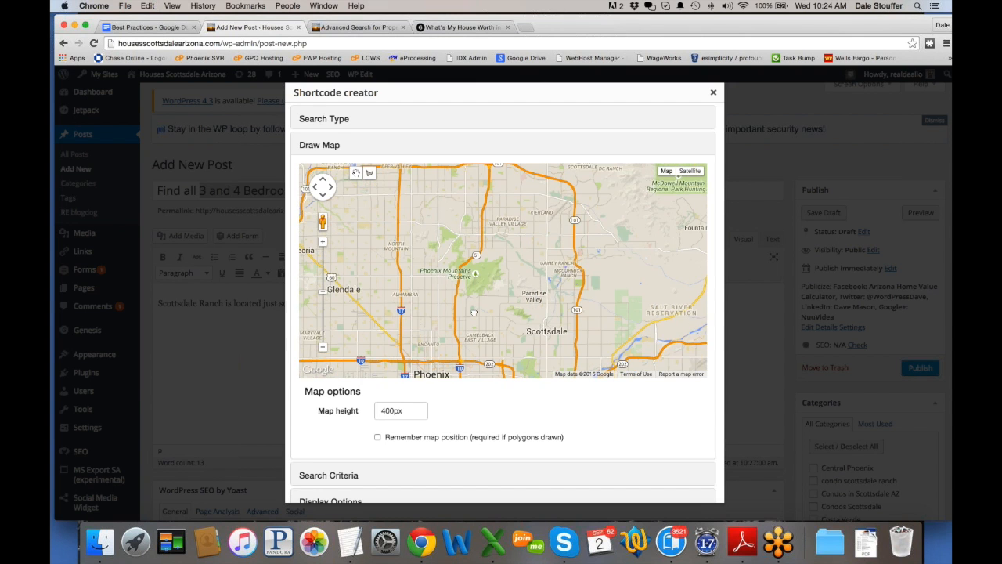
pyautogui.moveTo(473, 312); pyautogui.dragTo(478, 395)
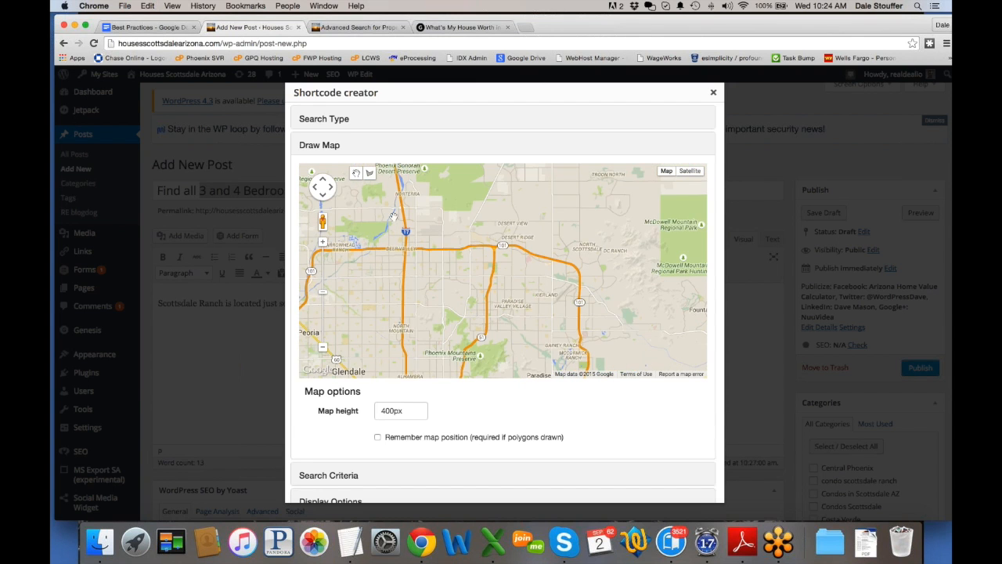
# Step: With the draw-shape tool, pan to Scottsdale and drag a rectangle east of Loop 101
pyautogui.click(369, 174)
pyautogui.moveTo(572, 298); pyautogui.dragTo(439, 183)
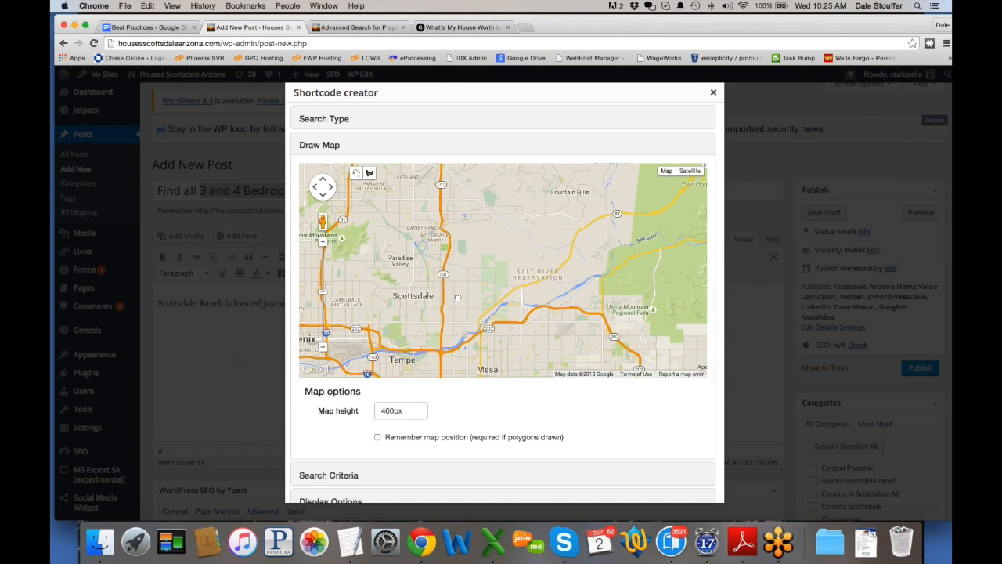
pyautogui.moveTo(458, 297); pyautogui.dragTo(462, 209)
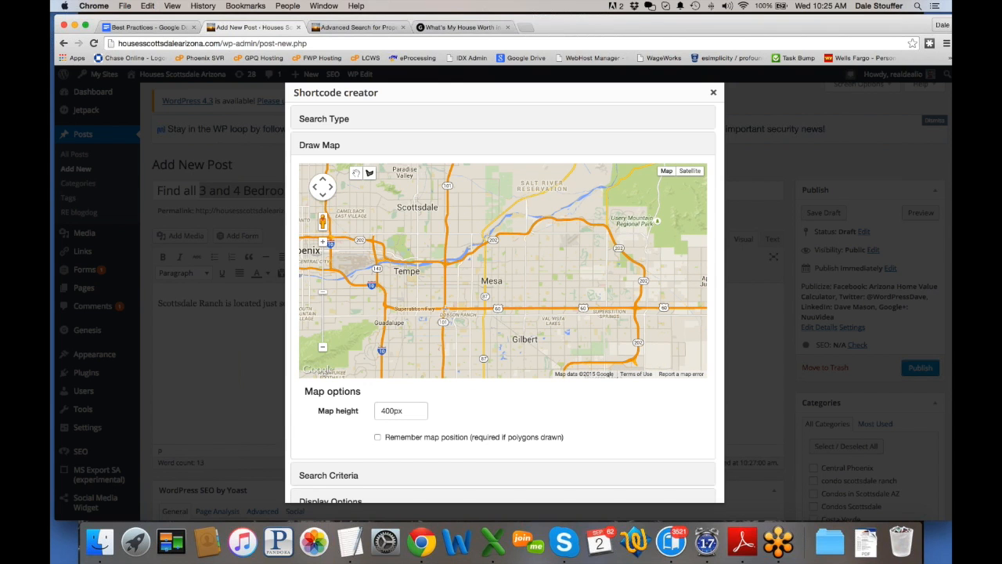
pyautogui.moveTo(469, 239)
pyautogui.mouseDown()
pyautogui.moveTo(475, 330)
pyautogui.moveTo(484, 288)
pyautogui.moveTo(475, 256)
pyautogui.mouseUp()
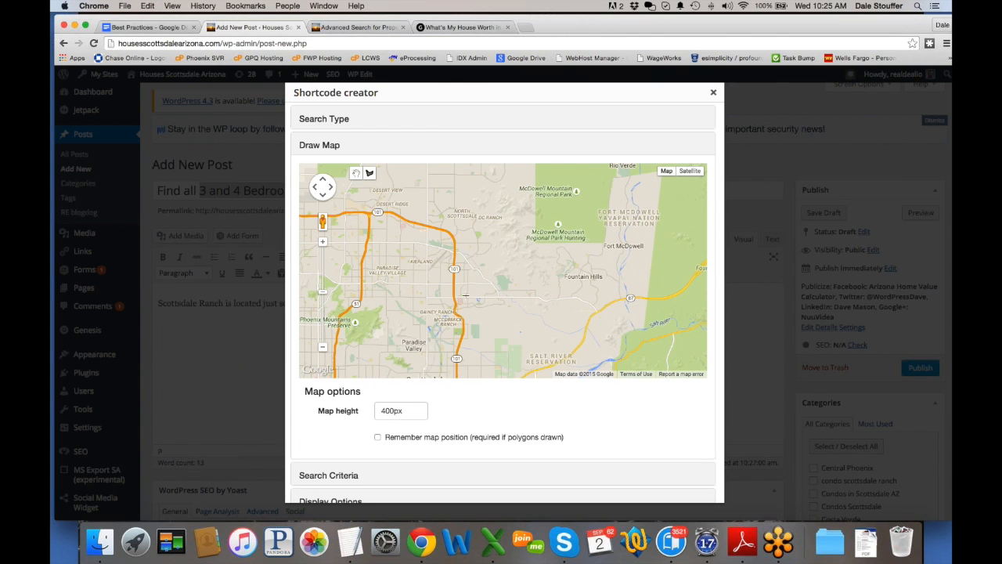
pyautogui.moveTo(465, 296)
pyautogui.mouseDown()
pyautogui.moveTo(465, 312)
pyautogui.moveTo(498, 312)
pyautogui.moveTo(499, 295)
pyautogui.moveTo(470, 295)
pyautogui.mouseUp()
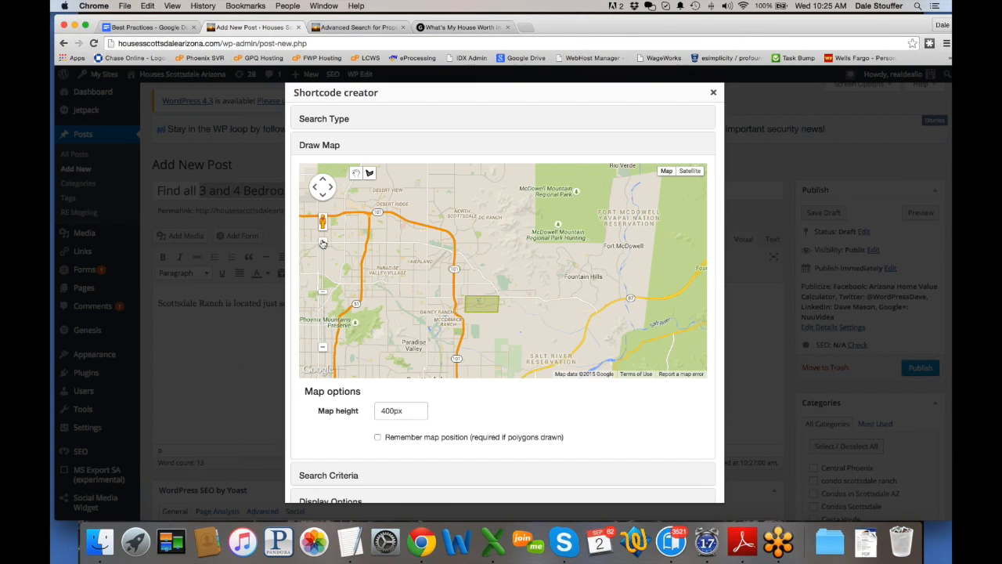
# Step: Zoom in three levels on the drawn area, centre it, and toggle Remember map position on then off
pyautogui.click(322, 243)
pyautogui.click(322, 243)
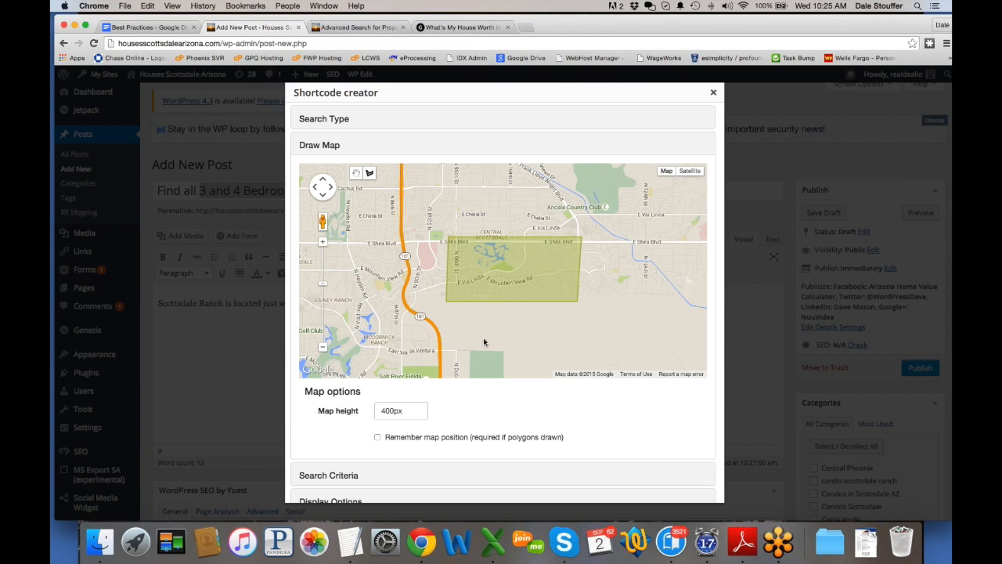
pyautogui.click(322, 241)
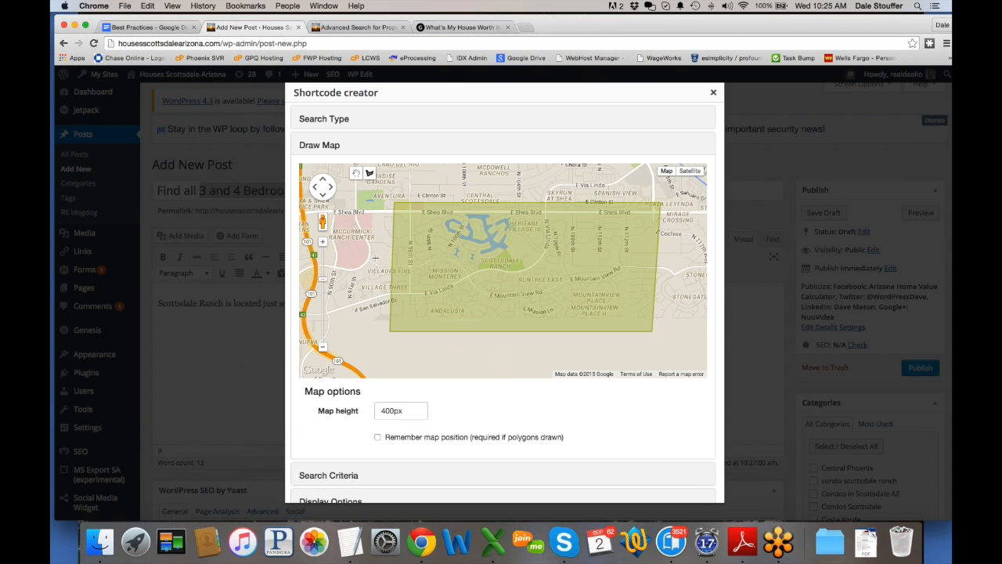
pyautogui.moveTo(375, 257); pyautogui.dragTo(358, 265)
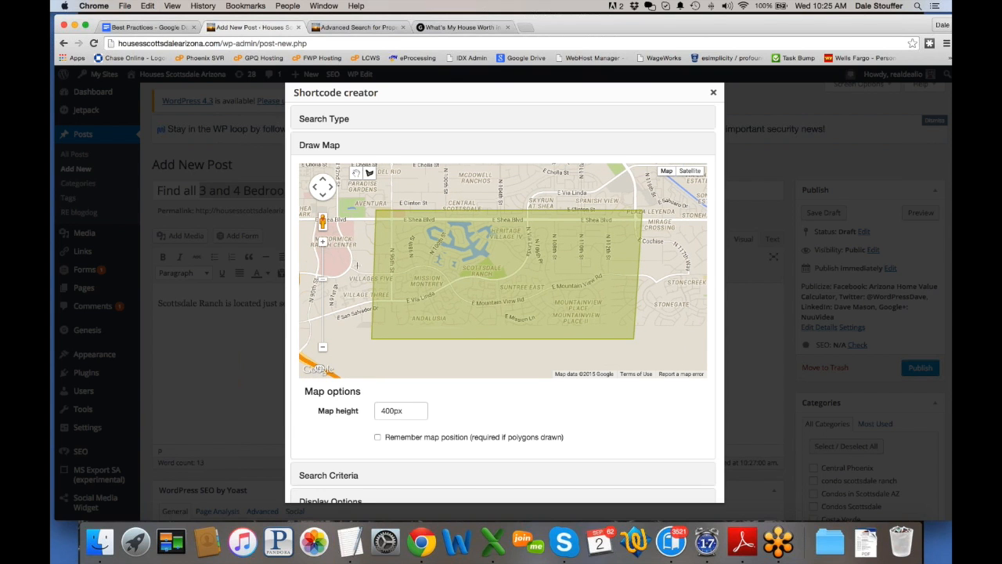
pyautogui.click(377, 436)
pyautogui.click(378, 437)
# Step: View the Scottsdale Area Map page's community boundaries, then return to Add New Post
pyautogui.click(367, 29)
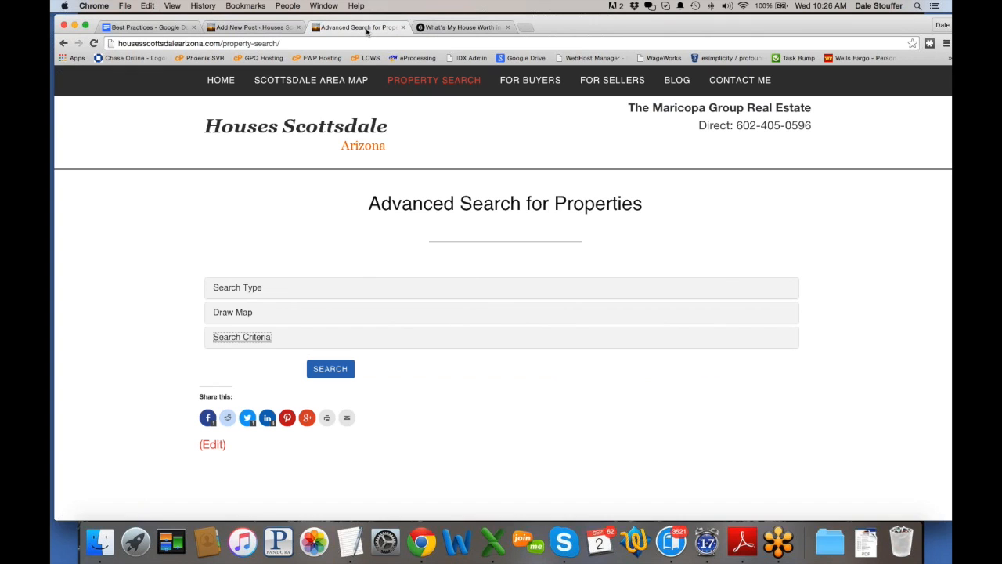
pyautogui.click(321, 82)
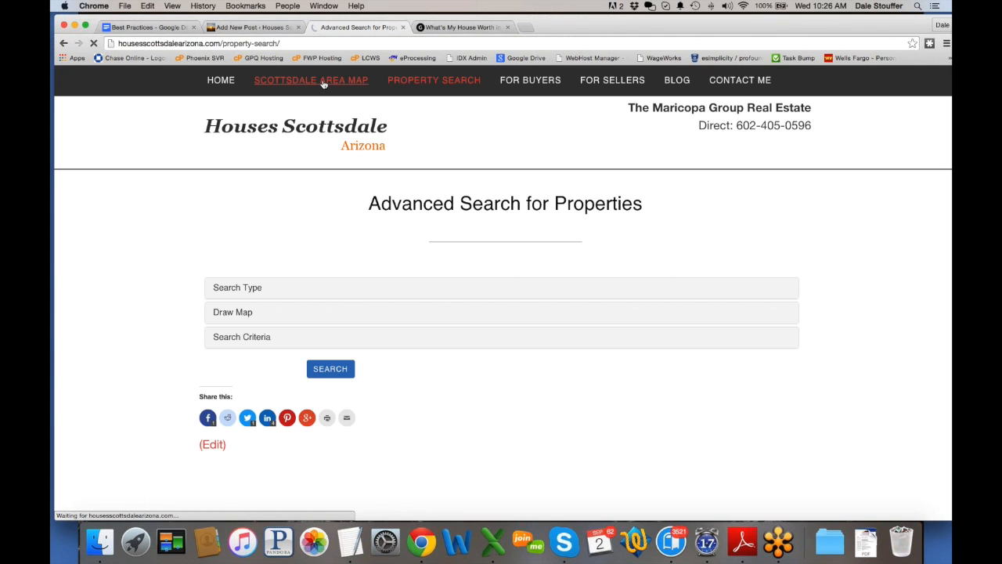
pyautogui.scroll(-2, 121, 355)
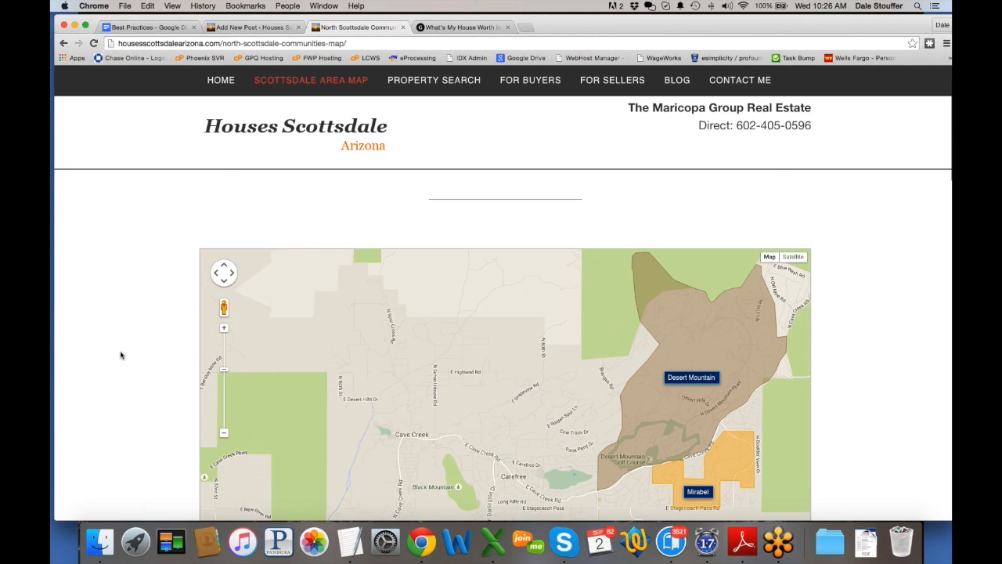
pyautogui.scroll(-5, 120, 355)
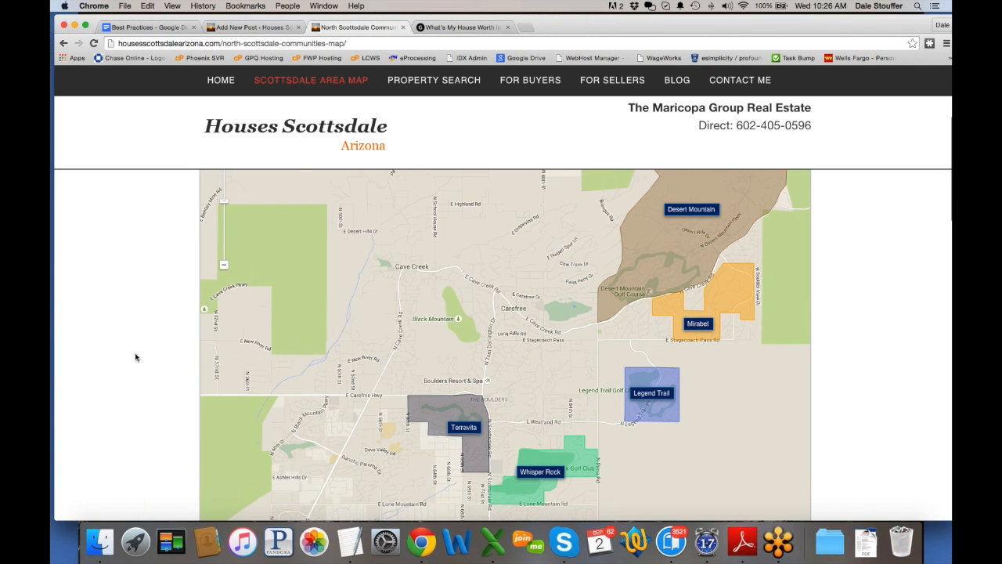
pyautogui.scroll(-15, 135, 358)
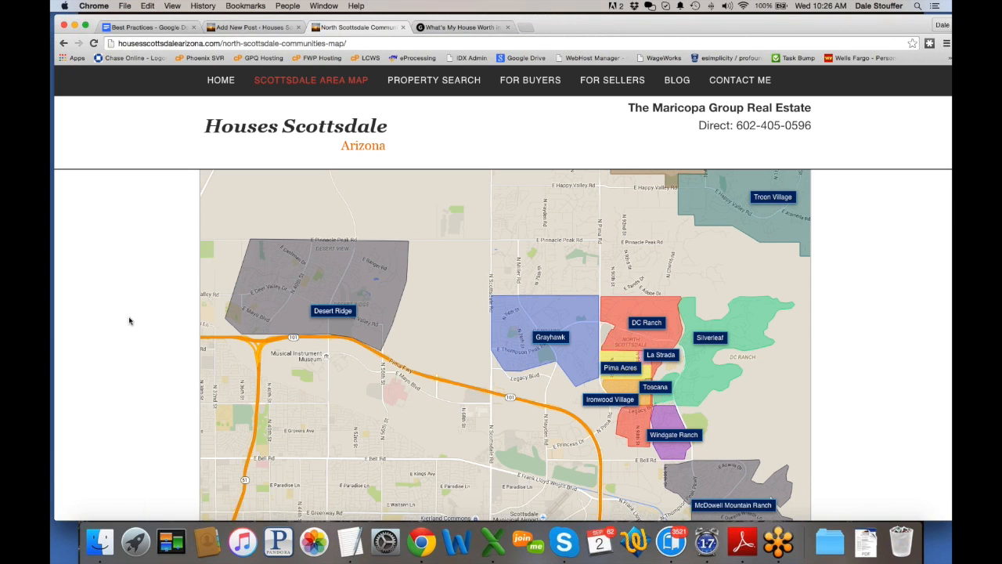
pyautogui.click(257, 30)
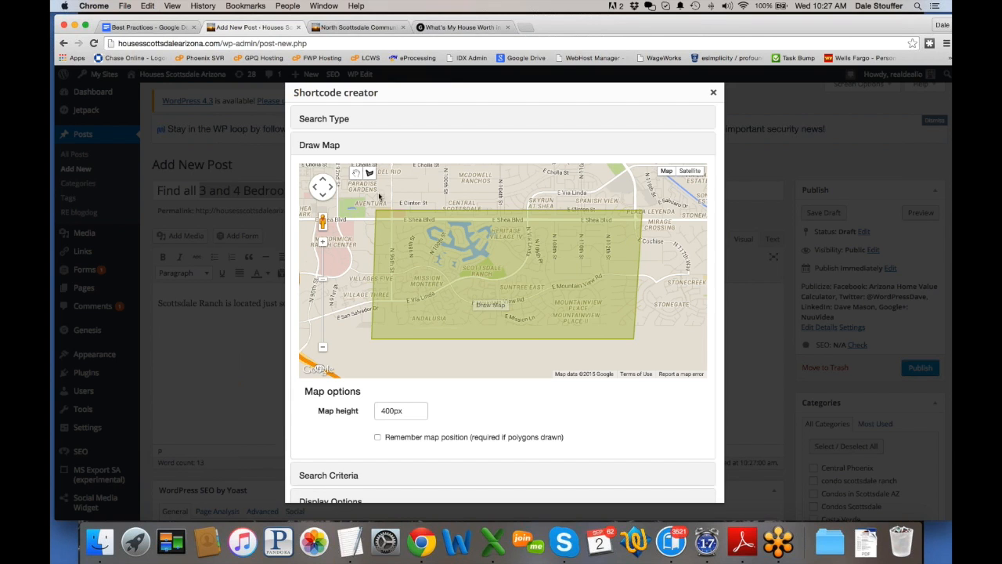
# Step: Reopen the shortcode creator and zoom the map three levels, shifting it south toward Chandler
pyautogui.click(714, 94)
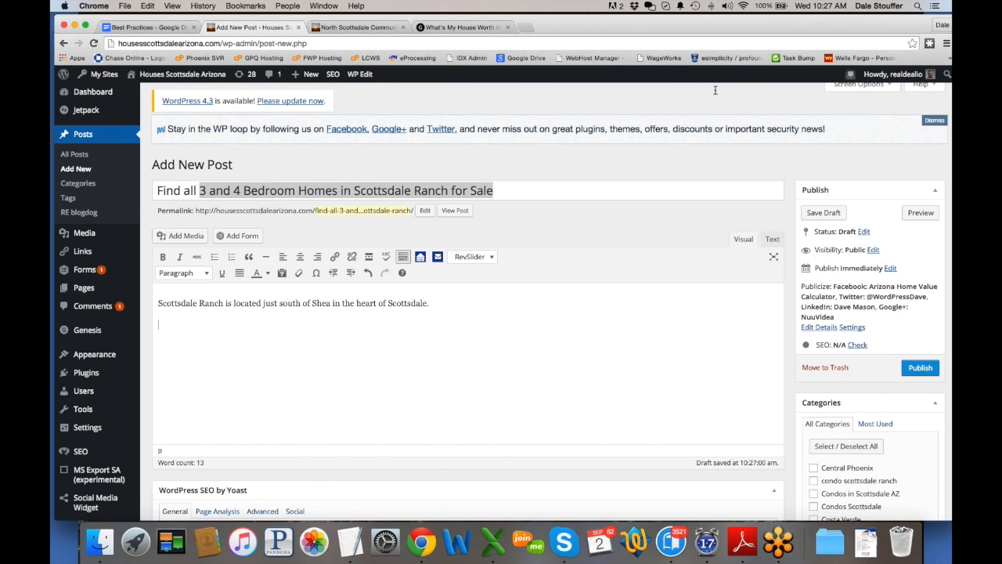
pyautogui.click(420, 257)
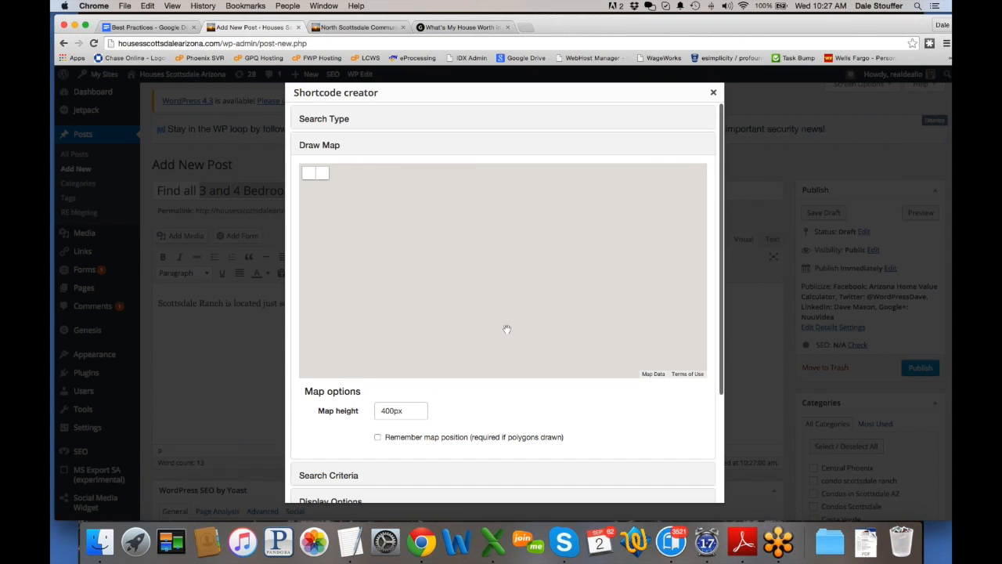
pyautogui.moveTo(507, 333); pyautogui.dragTo(500, 293)
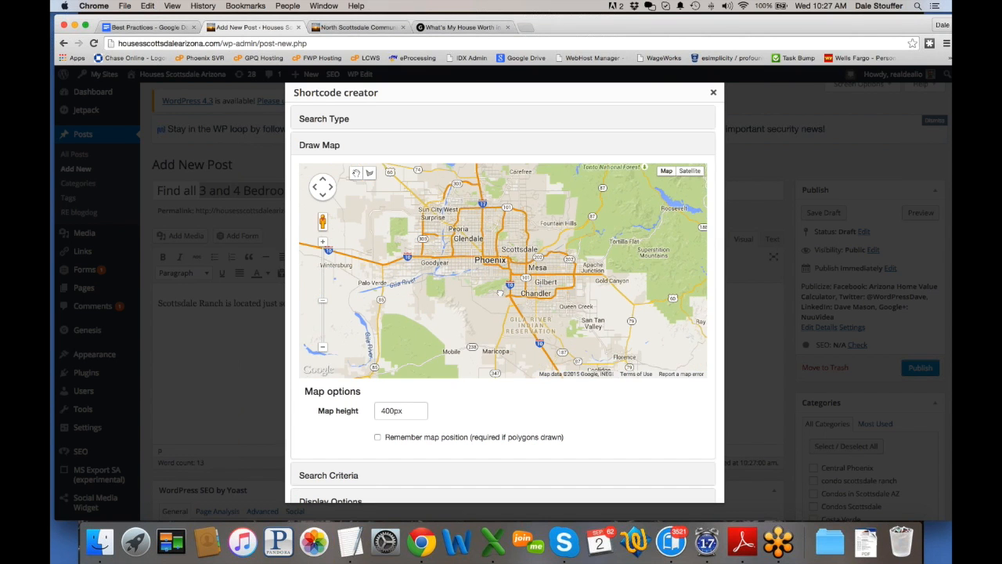
pyautogui.click(323, 242)
pyautogui.click(324, 244)
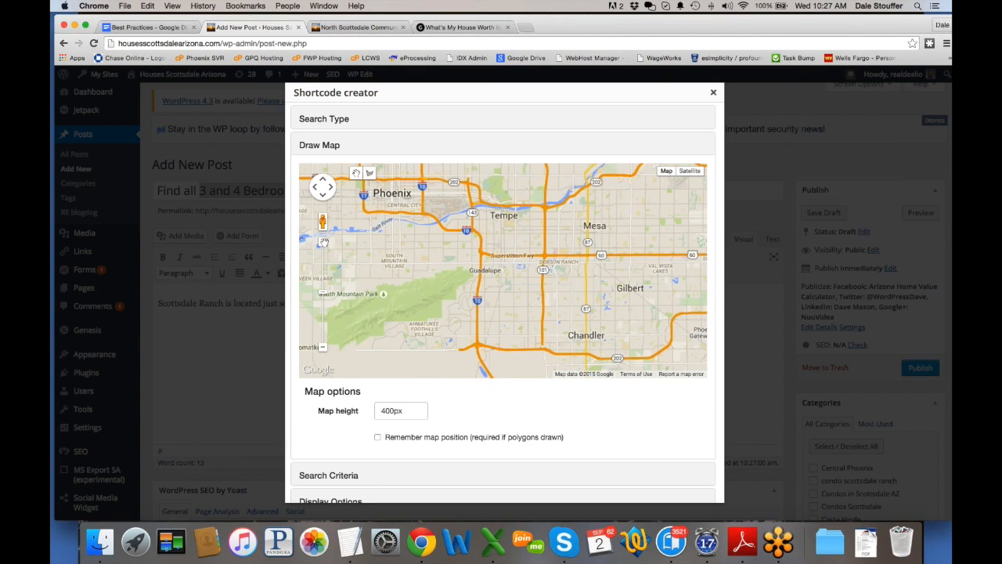
pyautogui.click(324, 244)
pyautogui.moveTo(425, 329); pyautogui.dragTo(427, 267)
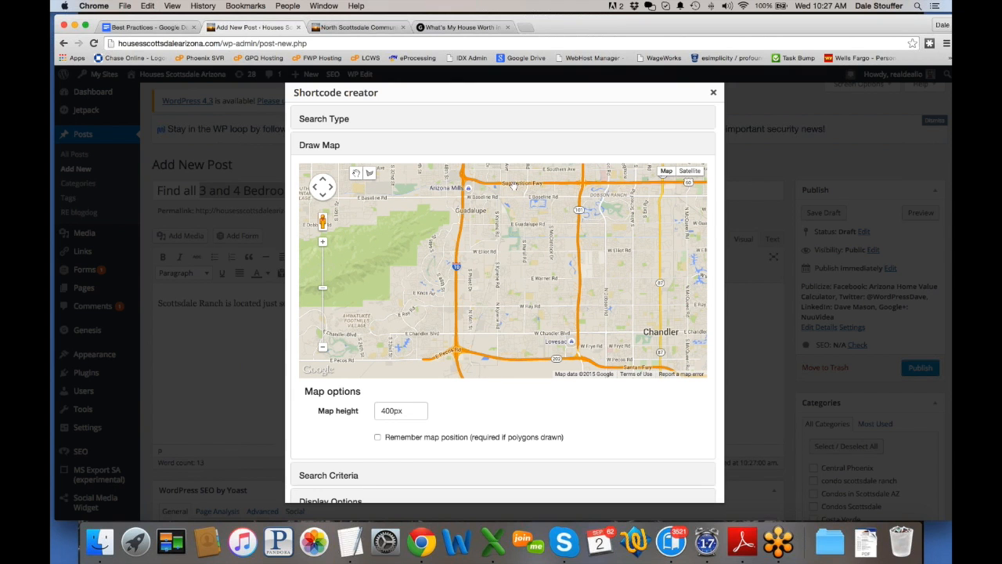
# Step: Draw a closed polygon search area on the map, then close the shortcode creator
pyautogui.click(369, 173)
pyautogui.click(465, 166)
pyautogui.click(458, 349)
pyautogui.click(517, 361)
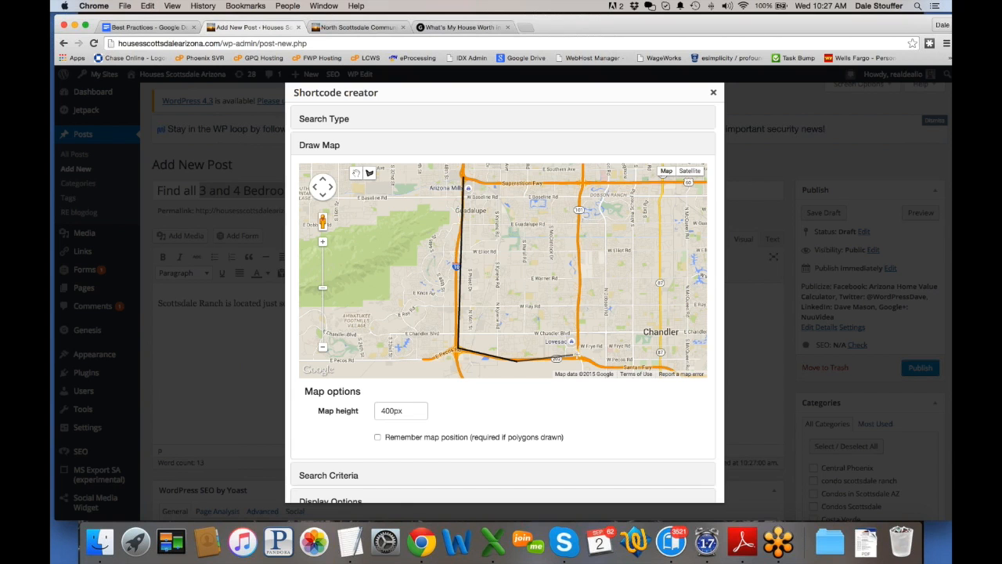
pyautogui.click(577, 357)
pyautogui.click(579, 181)
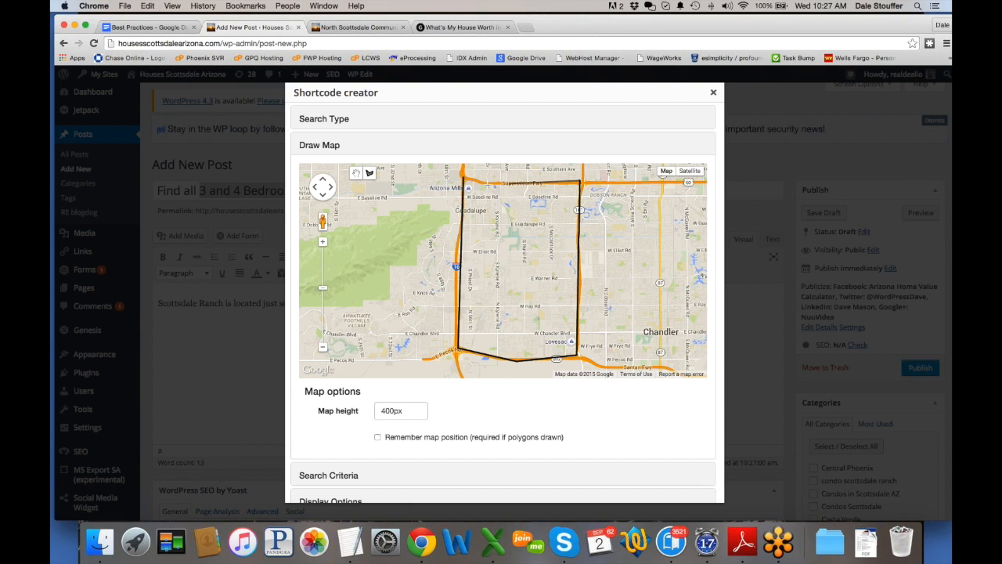
pyautogui.click(464, 179)
pyautogui.moveTo(390, 236); pyautogui.dragTo(365, 237)
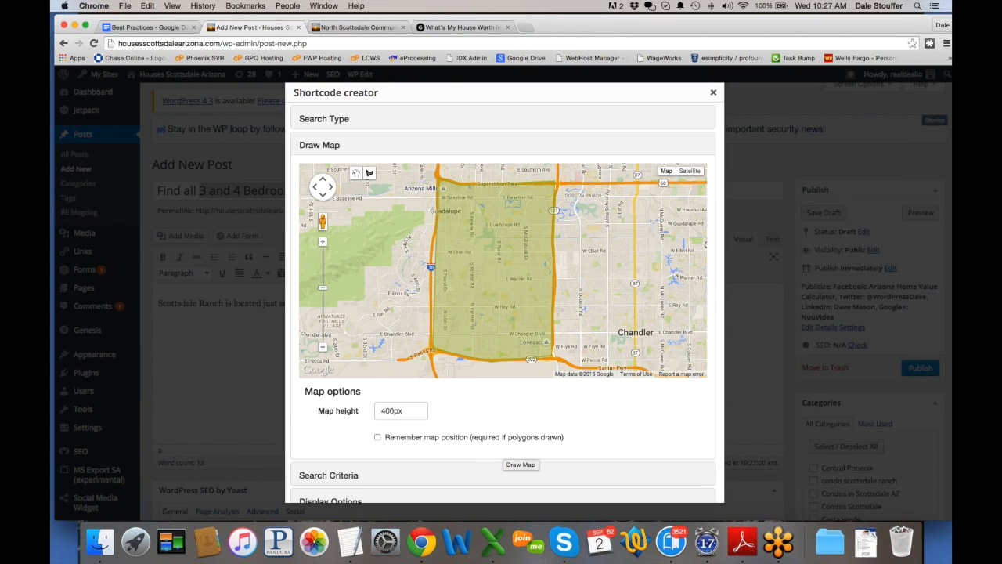
pyautogui.click(713, 93)
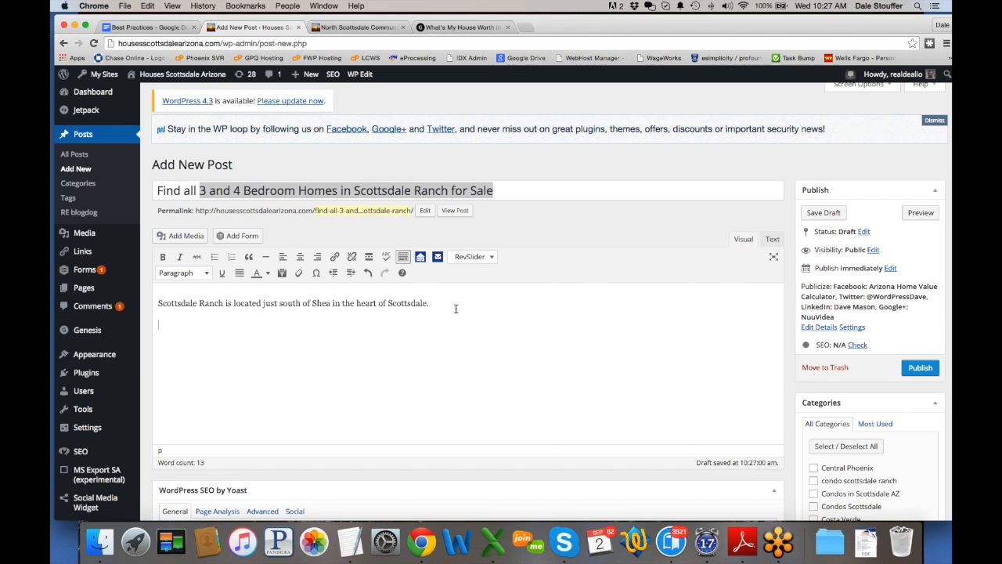
# Step: Reopen the map-search Shortcode creator with Draw Map collapsed, then view the North Scottsdale Communities tab
pyautogui.click(421, 257)
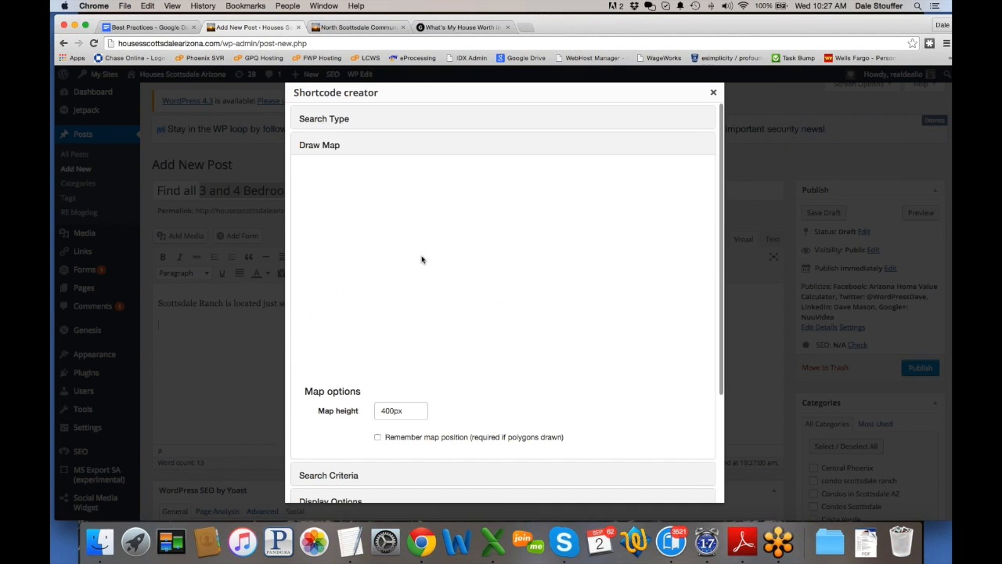
pyautogui.click(333, 152)
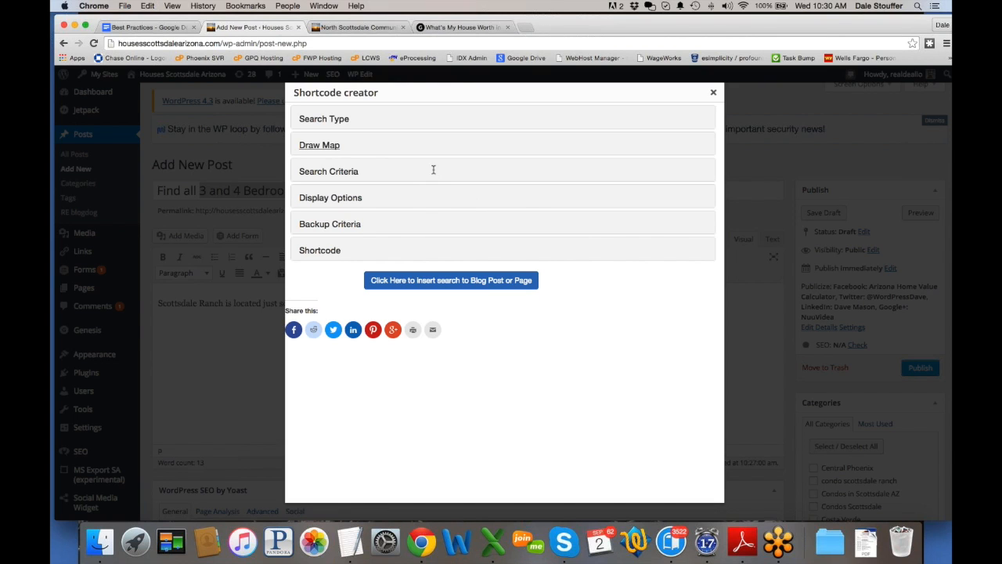
pyautogui.click(377, 28)
# Step: Go back three pages in browser history to reach the live site's Blog page
pyautogui.click(64, 44)
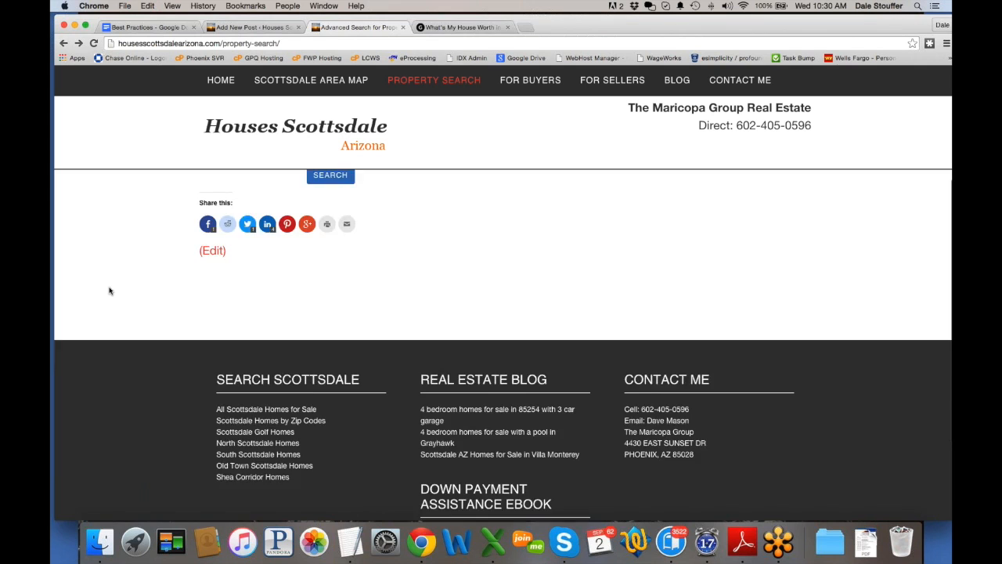
pyautogui.click(64, 44)
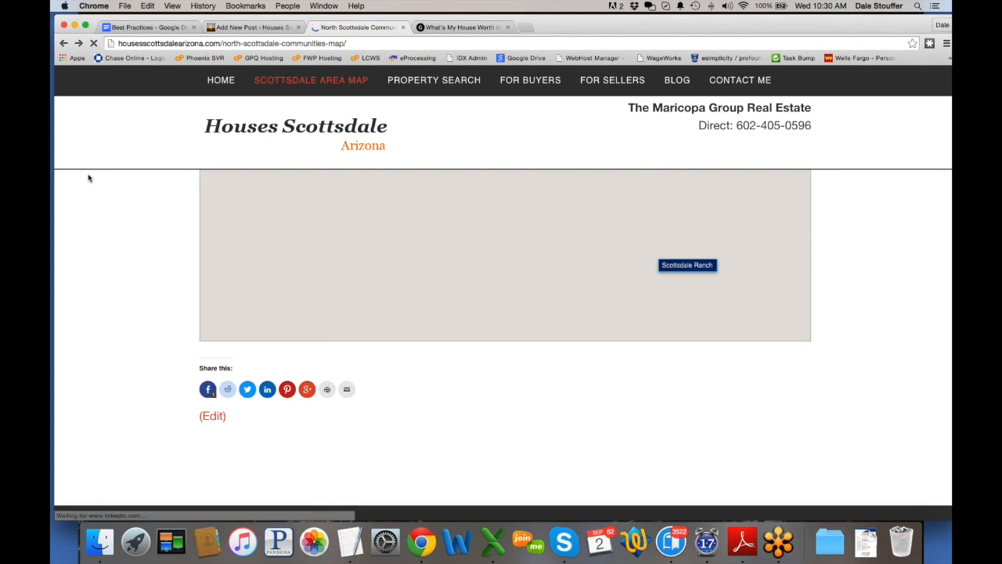
pyautogui.click(64, 44)
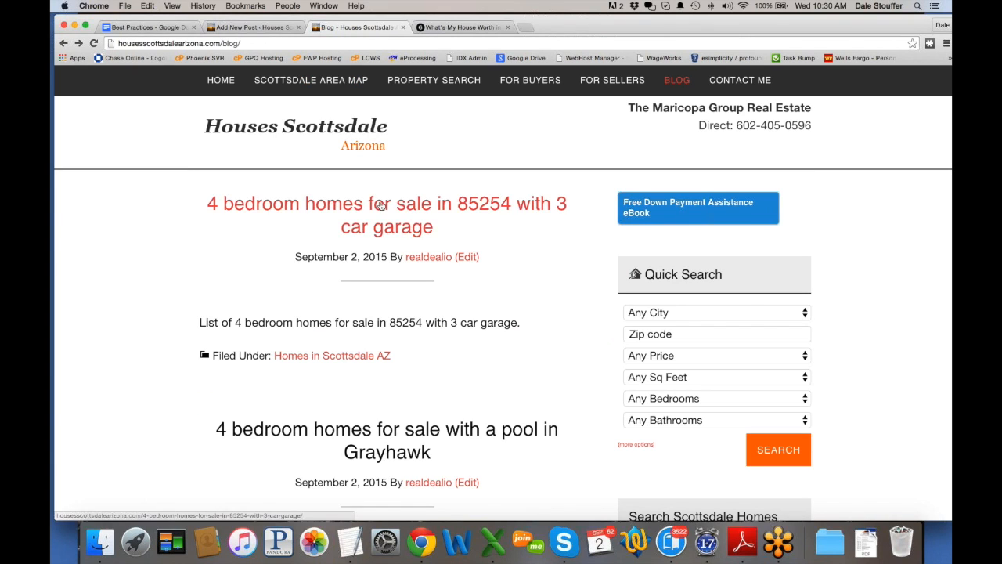
# Step: Review the 4 bedroom 85254 post's map and 49 listings, then return to the new post
pyautogui.click(381, 205)
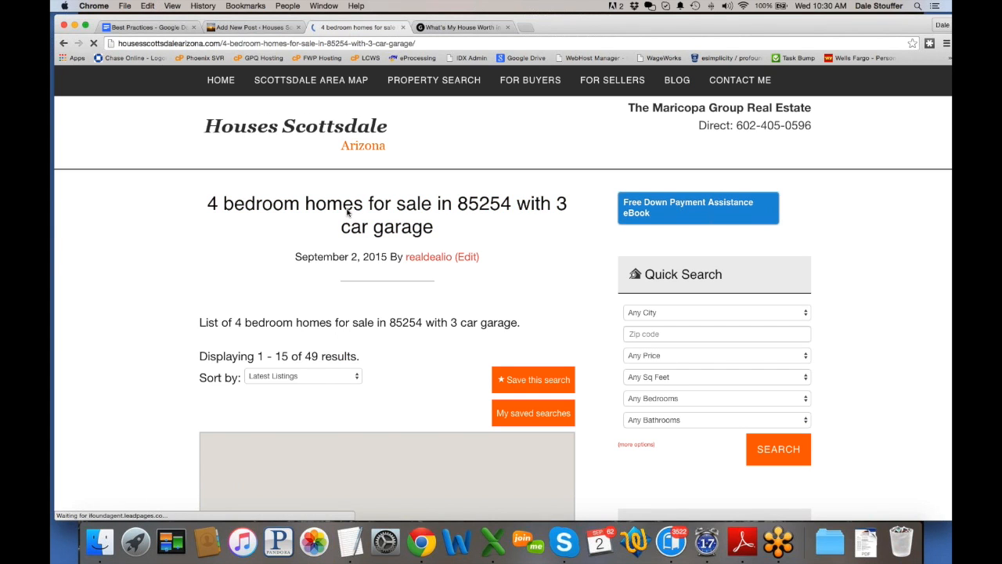
pyautogui.scroll(-2, 347, 212)
pyautogui.scroll(-1, 347, 215)
pyautogui.scroll(3, 347, 216)
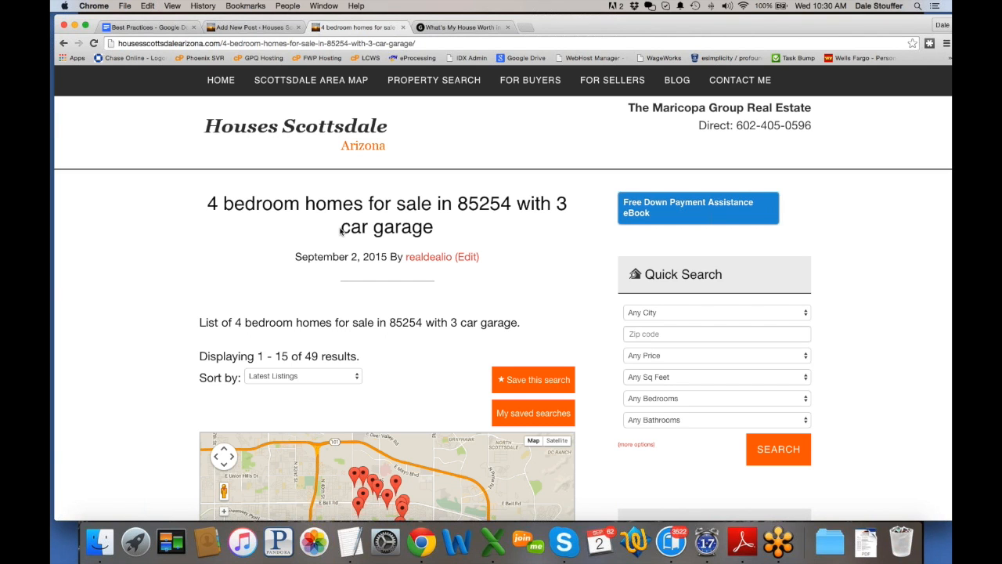
pyautogui.scroll(-10, 118, 260)
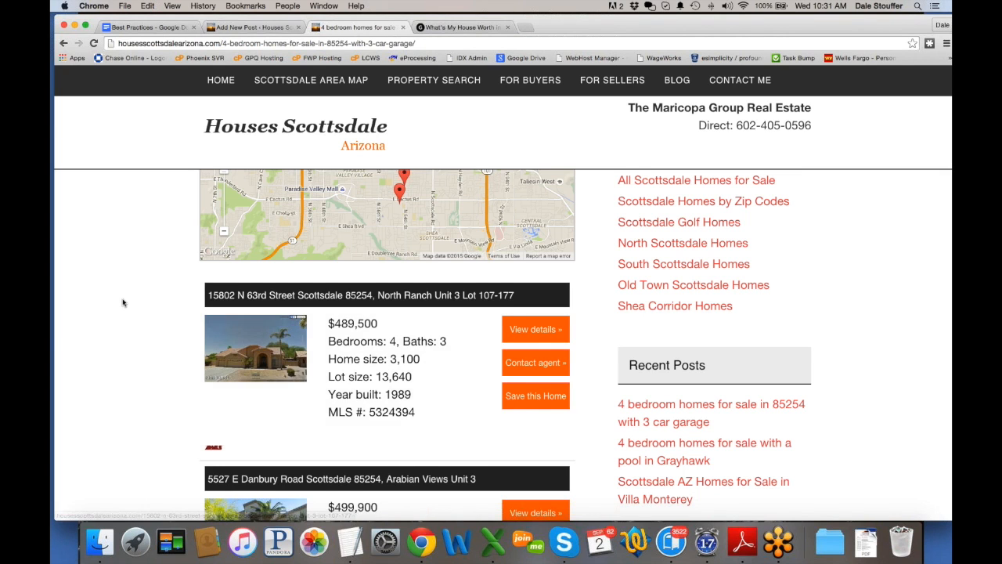
pyautogui.scroll(5, 123, 301)
pyautogui.scroll(1, 123, 302)
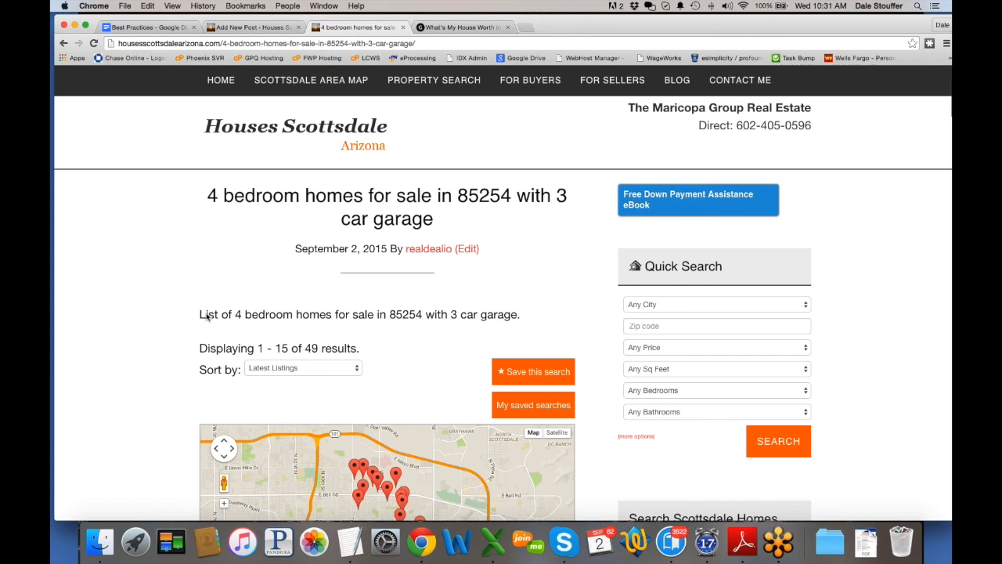
pyautogui.moveTo(205, 314); pyautogui.dragTo(519, 319)
pyautogui.click(519, 320)
pyautogui.scroll(-5, 139, 331)
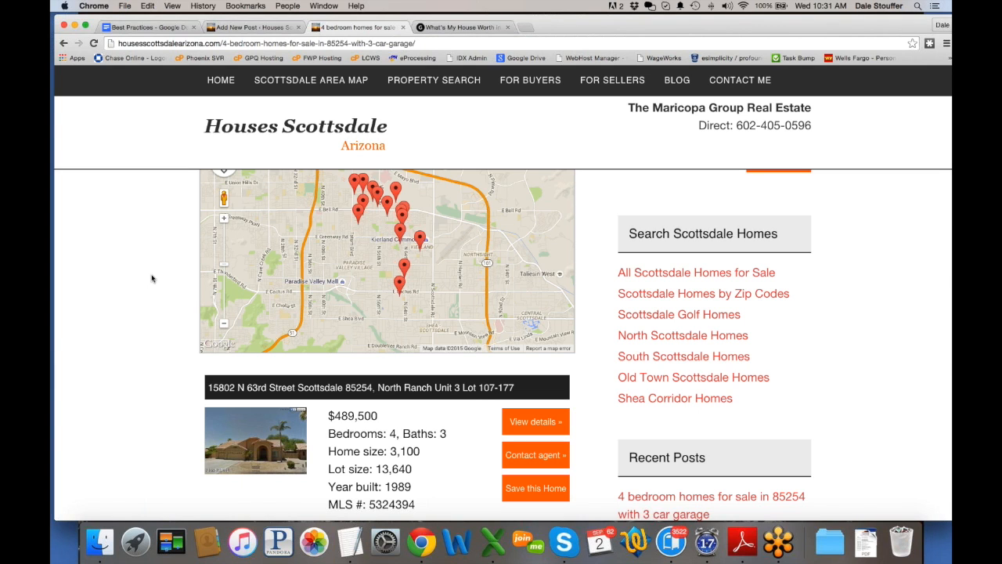
pyautogui.scroll(4, 152, 277)
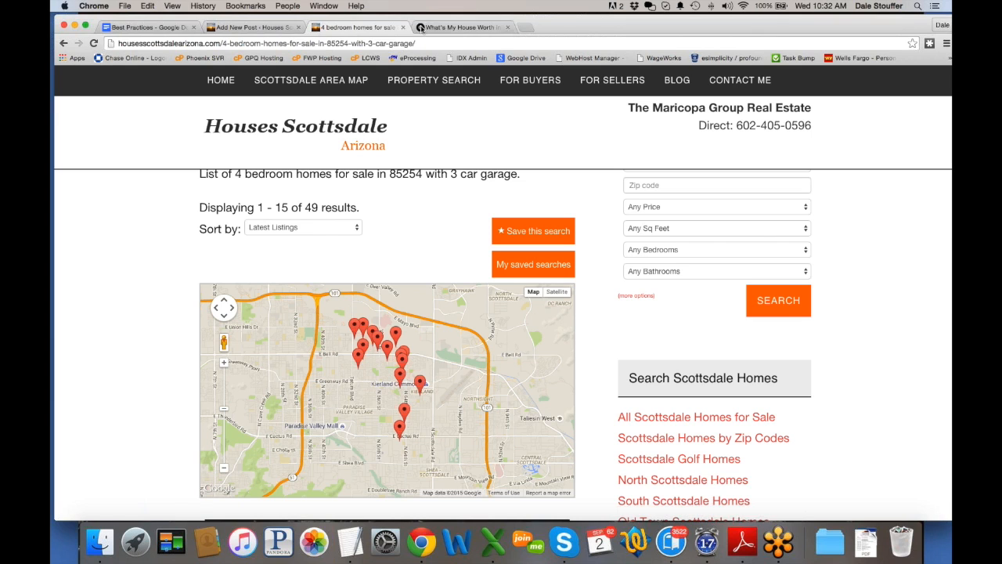
pyautogui.click(237, 29)
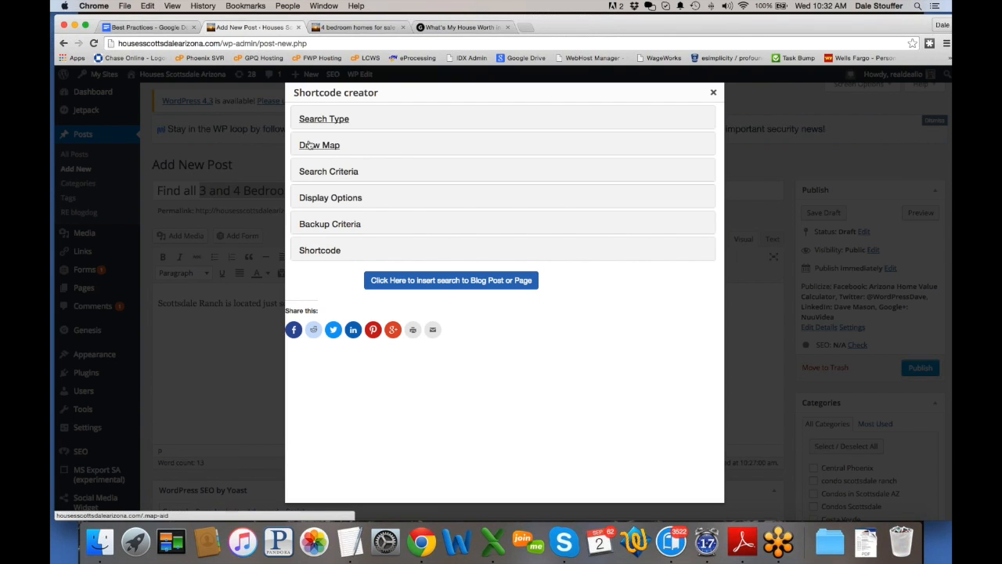
# Step: Expand Search Type and Search Criteria and enter 'scottsdale ranch' as the Subdivision
pyautogui.click(323, 119)
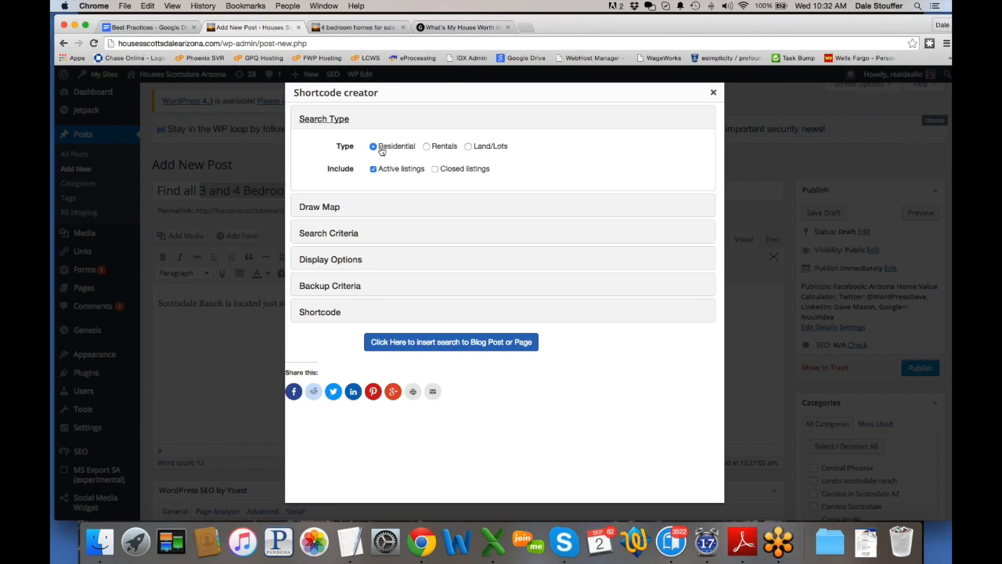
pyautogui.click(318, 233)
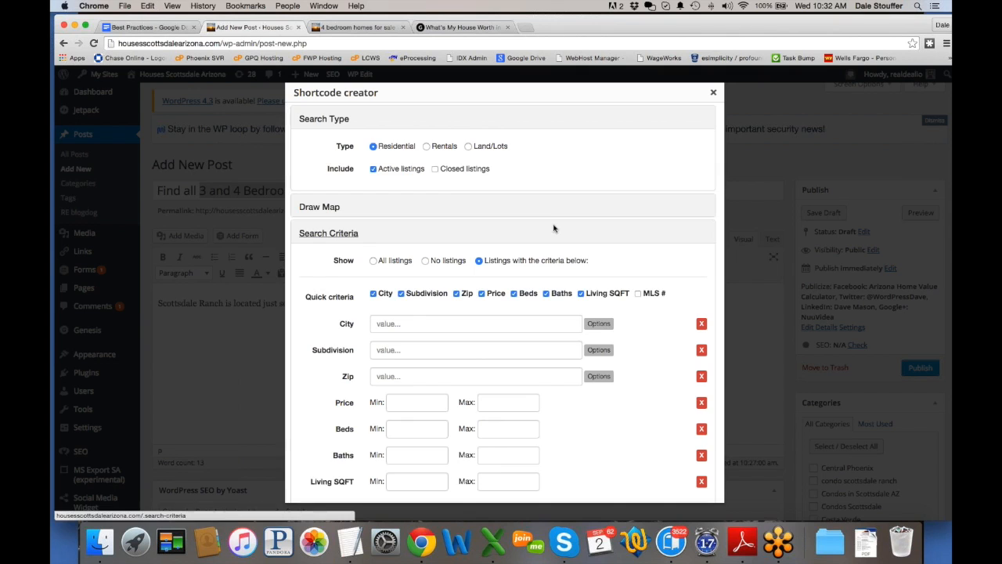
pyautogui.scroll(-3, 554, 225)
pyautogui.click(431, 212)
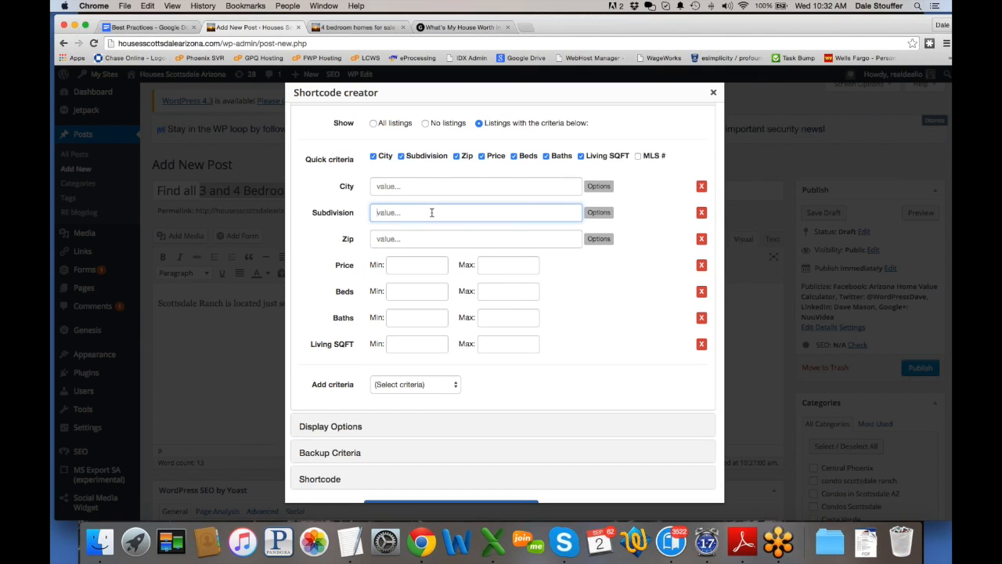
pyautogui.write('scottsdale ranch')
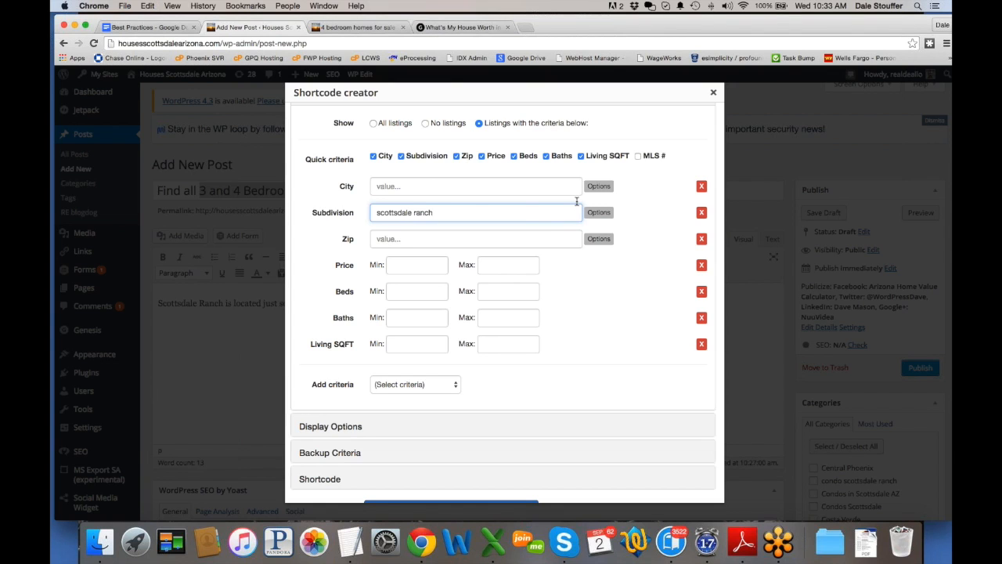
# Step: Set Beds Min to 3 and Beds Max to 4, and uncheck the Living SQFT criterion
pyautogui.click(426, 291)
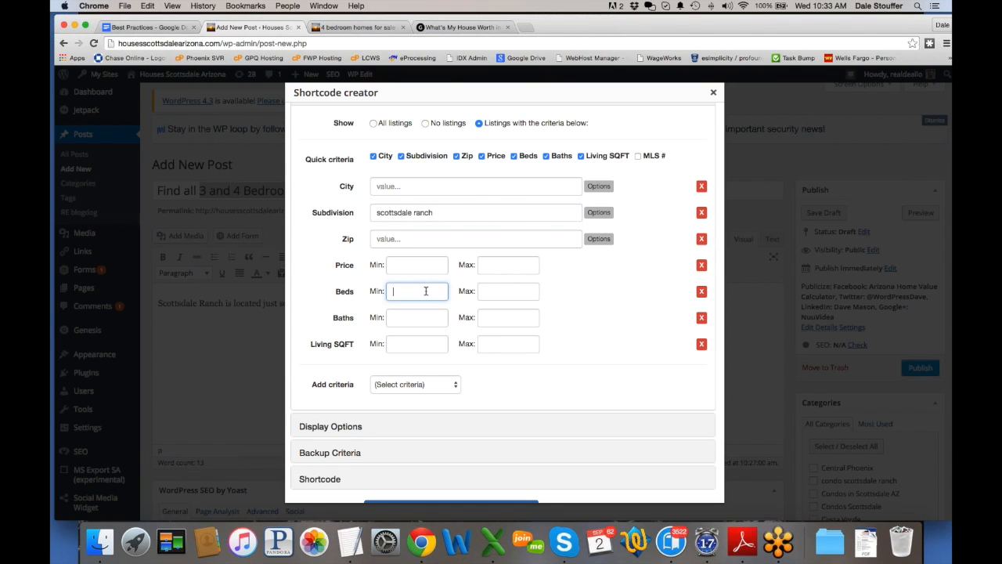
pyautogui.write('3')
pyautogui.click(528, 291)
pyautogui.write('4')
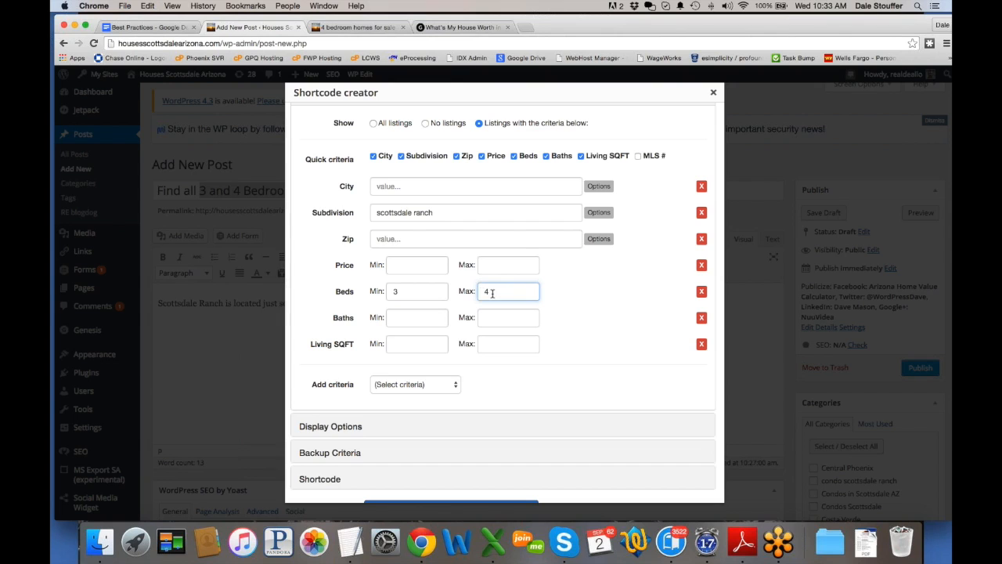
pyautogui.doubleClick(538, 292)
pyautogui.press('BackSpace')
pyautogui.click(701, 346)
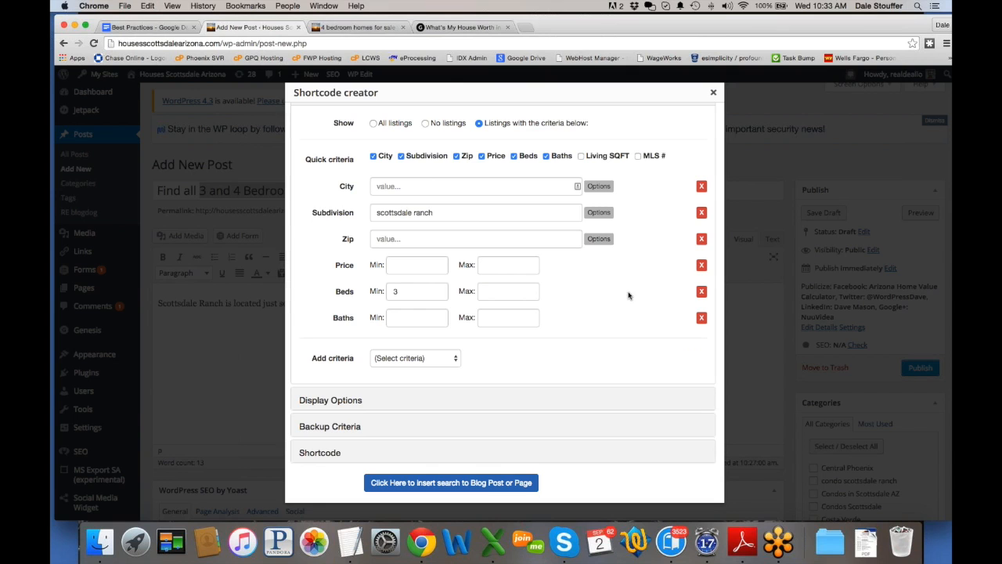
pyautogui.click(581, 156)
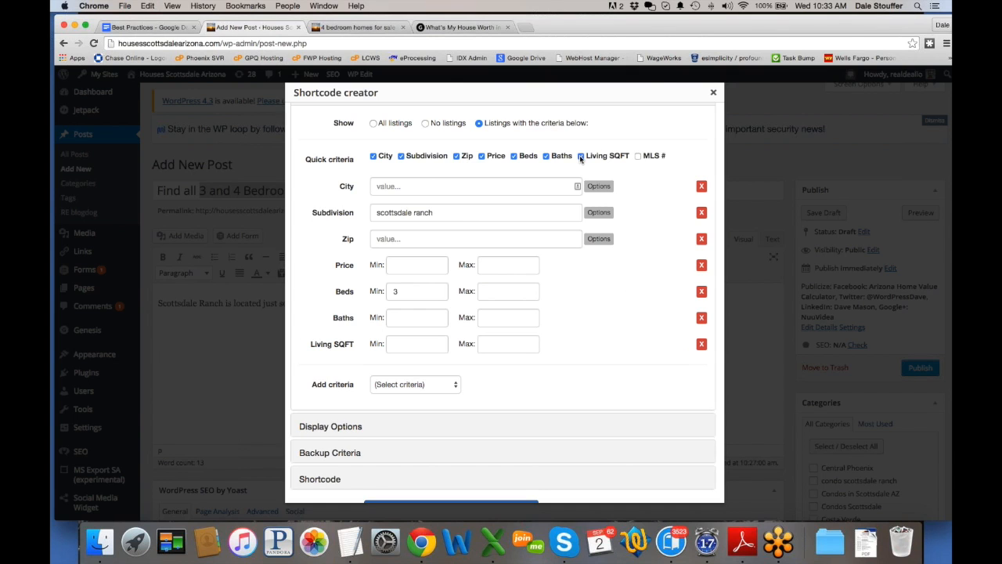
pyautogui.click(666, 348)
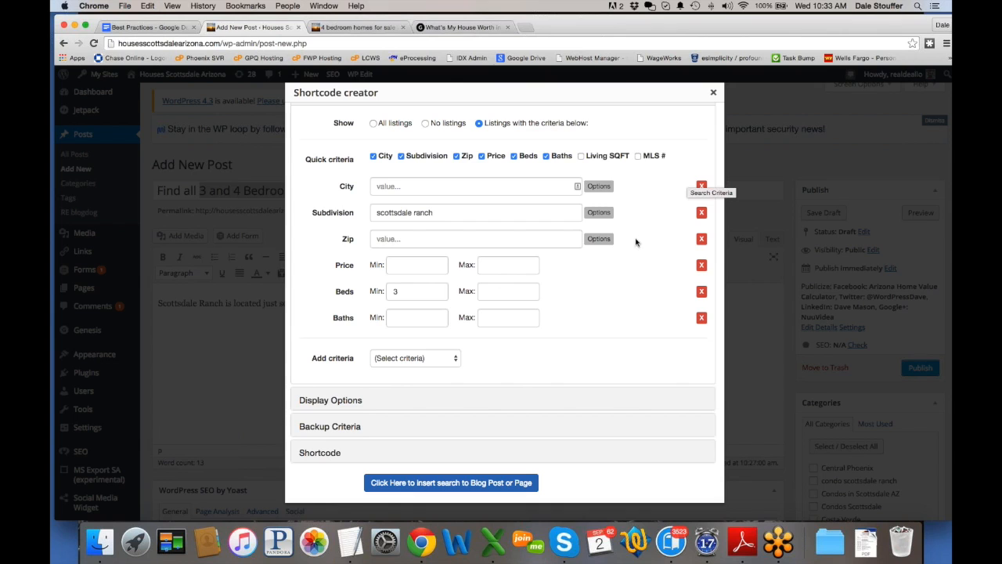
pyautogui.click(505, 297)
pyautogui.write('4')
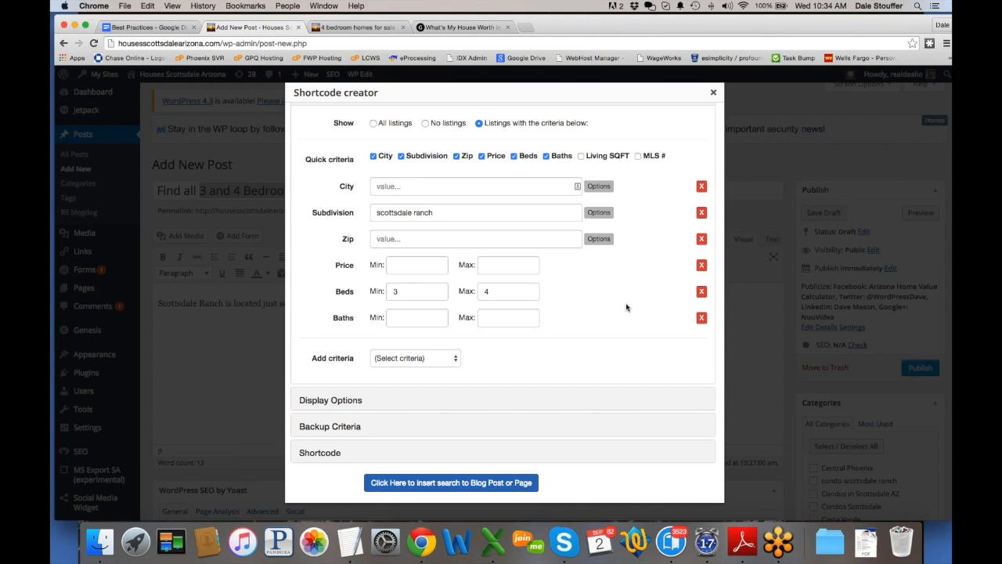
# Step: Insert the search shortcode into the post and check its subdivision and bedroom values
pyautogui.click(438, 484)
pyautogui.moveTo(370, 369); pyautogui.dragTo(147, 312)
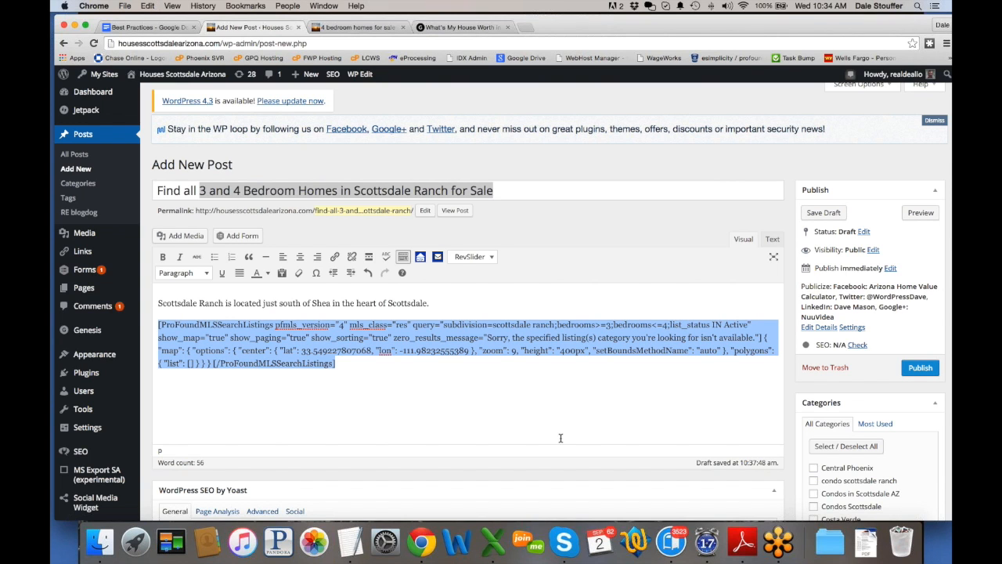
pyautogui.moveTo(443, 325); pyautogui.dragTo(552, 324)
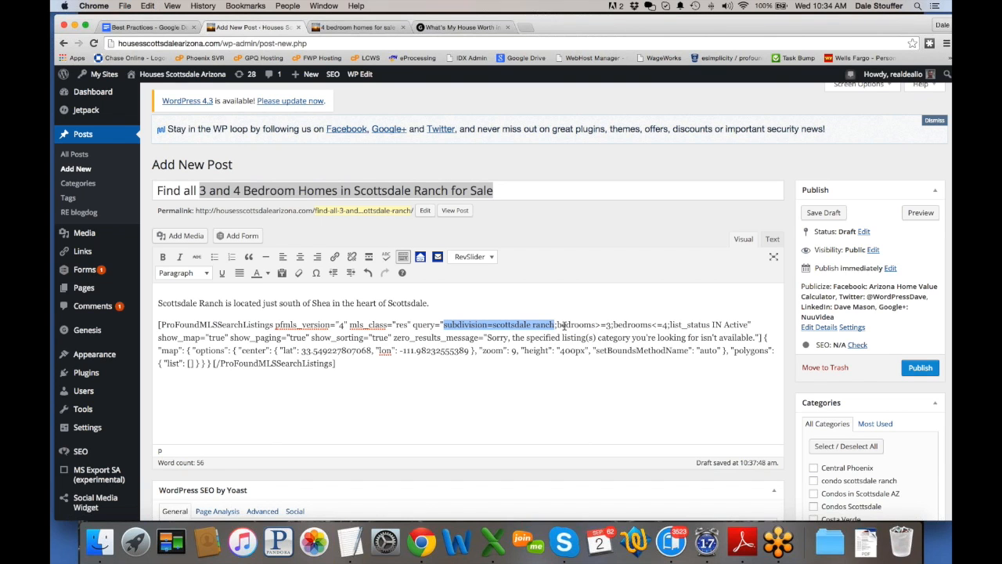
pyautogui.moveTo(557, 324); pyautogui.dragTo(652, 324)
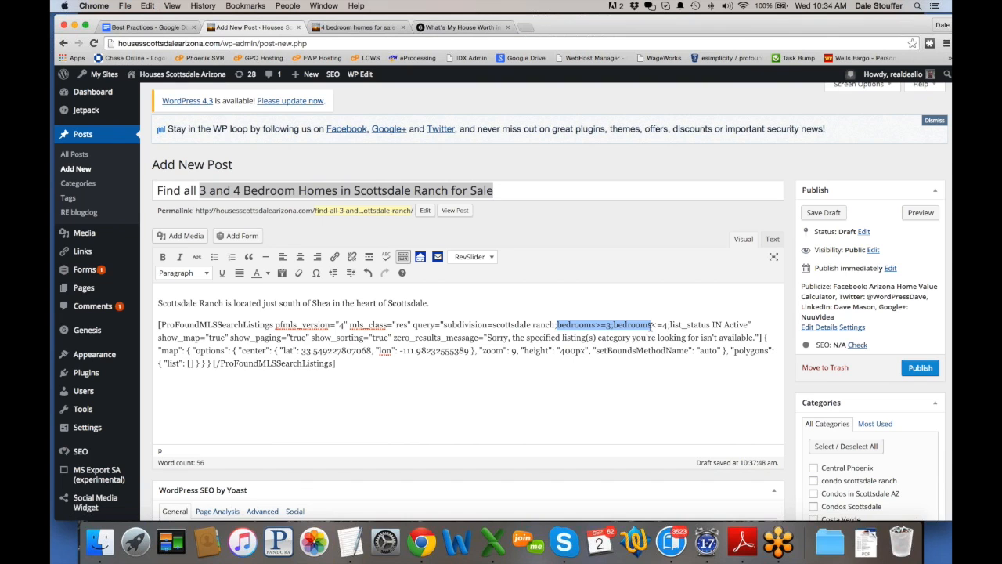
pyautogui.click(648, 370)
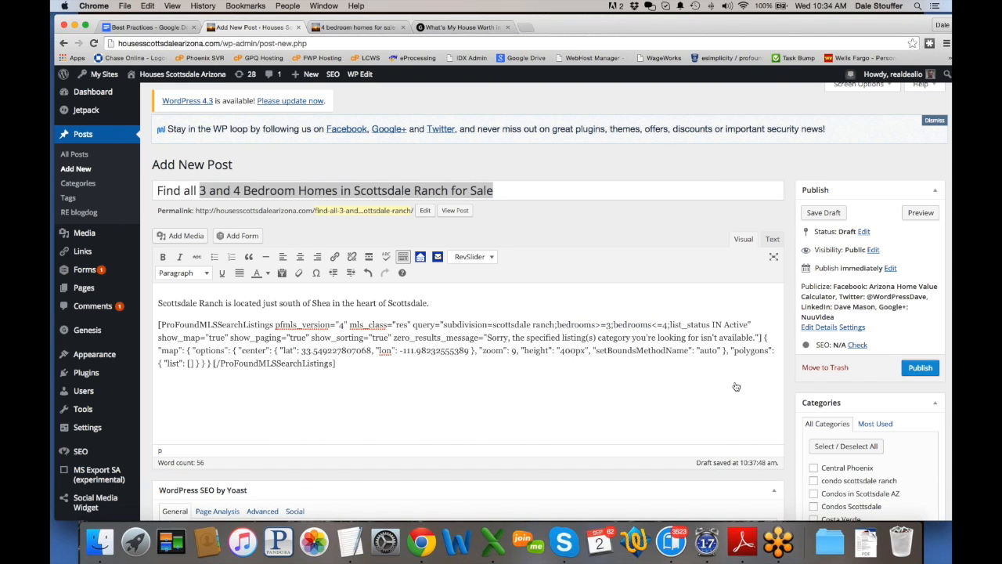
# Step: File the post under the Homes in Scottsdale category and publish it
pyautogui.scroll(-1, 812, 488)
pyautogui.scroll(-1, 813, 489)
pyautogui.scroll(-3, 813, 488)
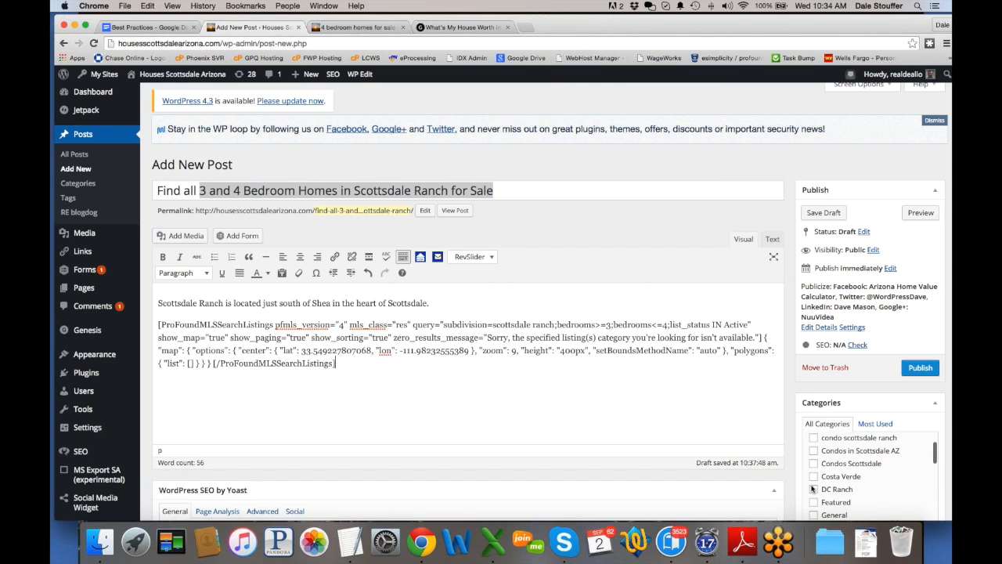
pyautogui.click(813, 473)
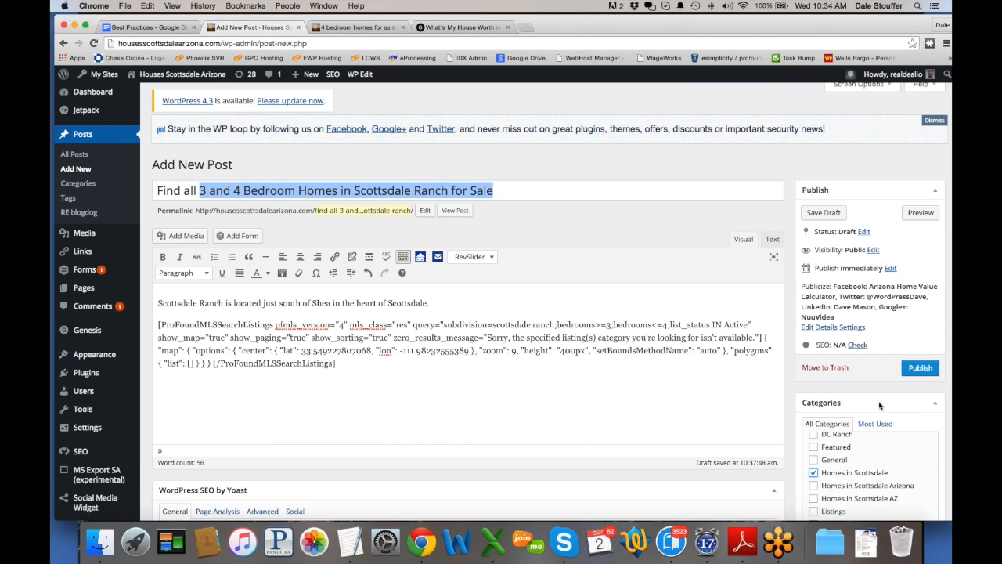
pyautogui.click(920, 368)
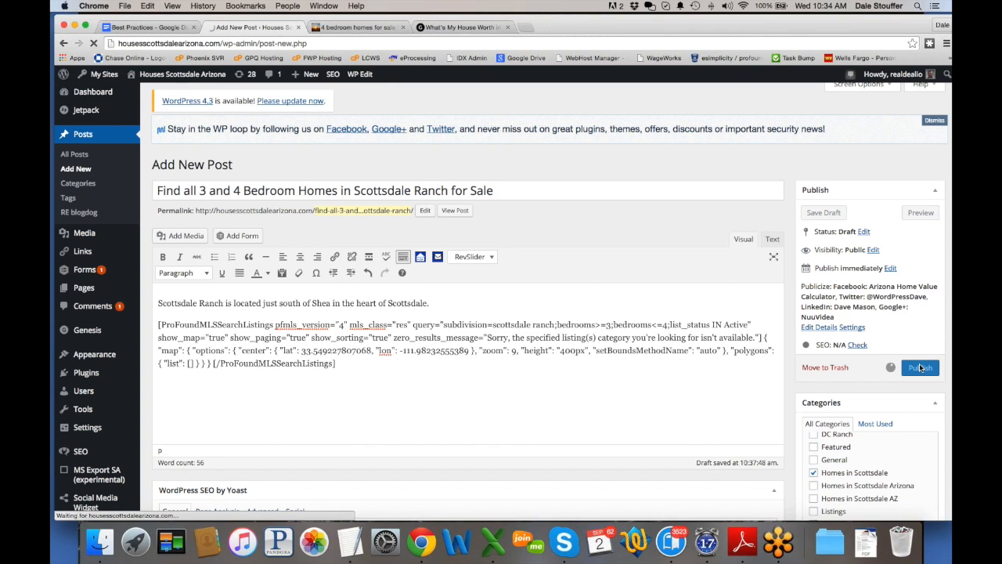
# Step: Open the new post from the live Blog page and review its map and 28 listings
pyautogui.click(356, 27)
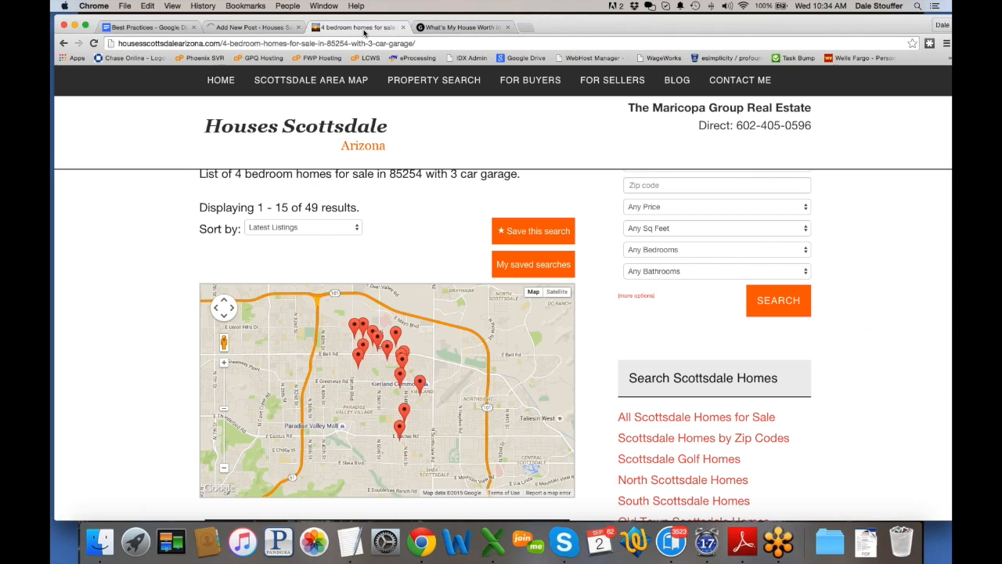
pyautogui.click(671, 83)
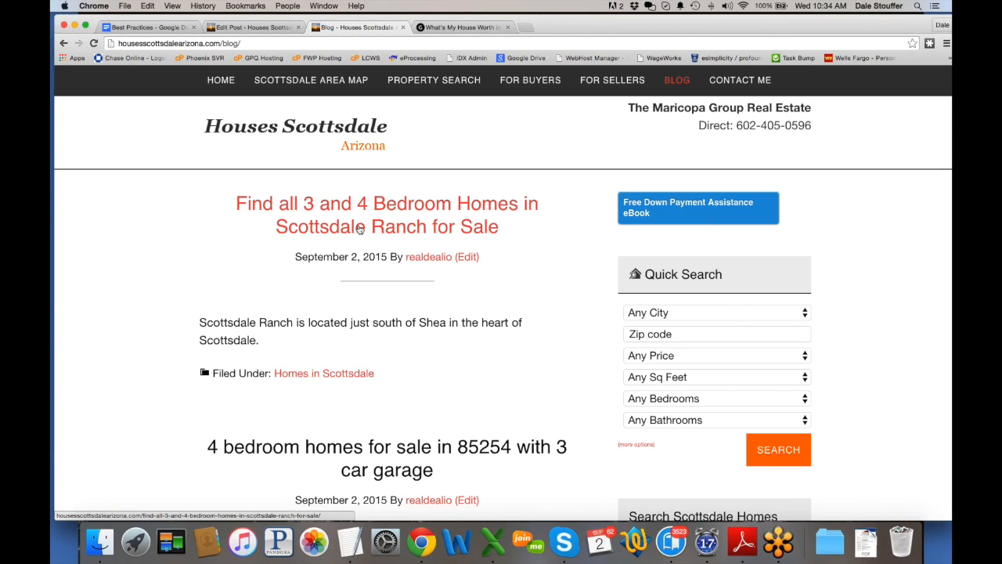
pyautogui.click(360, 228)
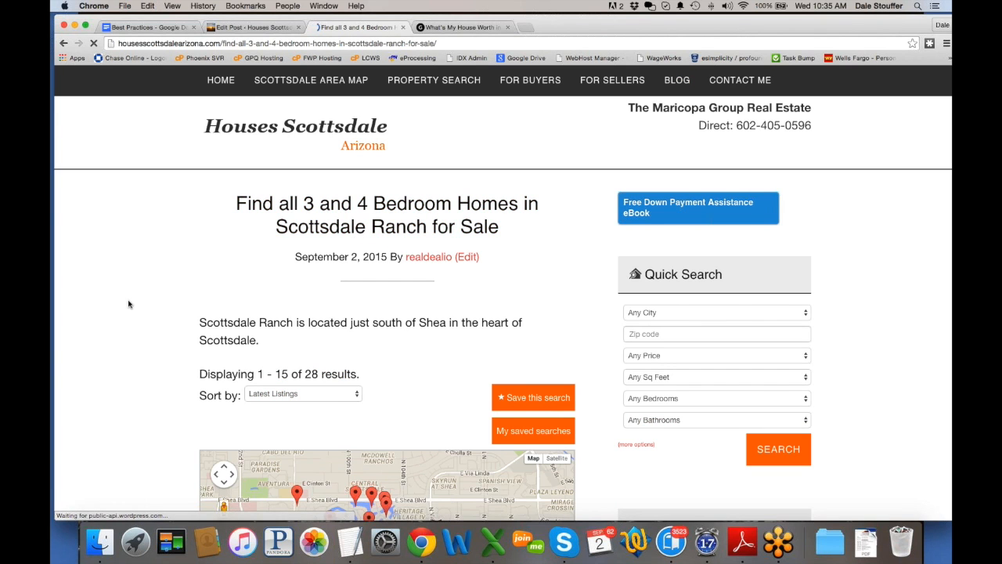
pyautogui.scroll(-10, 129, 304)
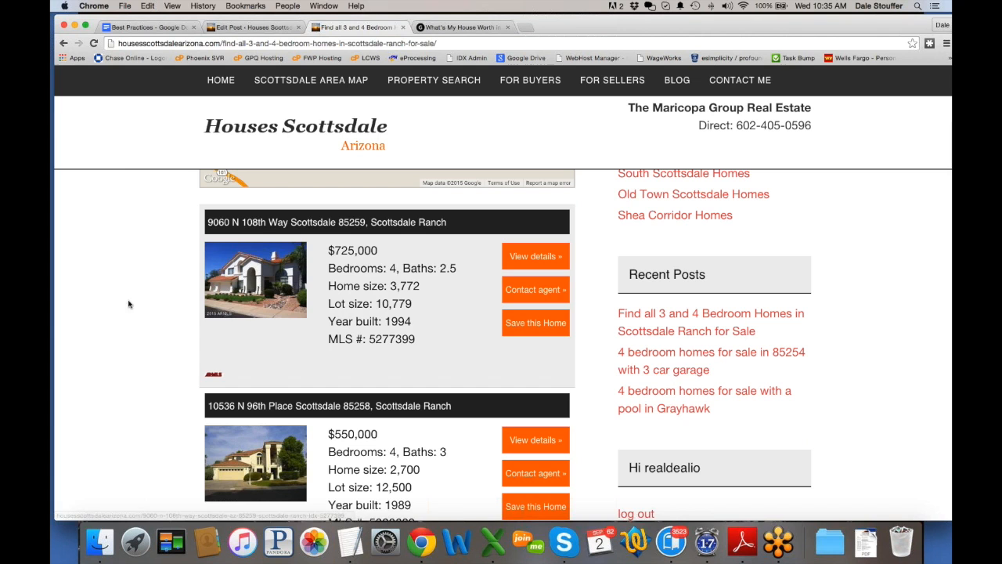
pyautogui.scroll(-5, 391, 340)
pyautogui.scroll(-10, 394, 345)
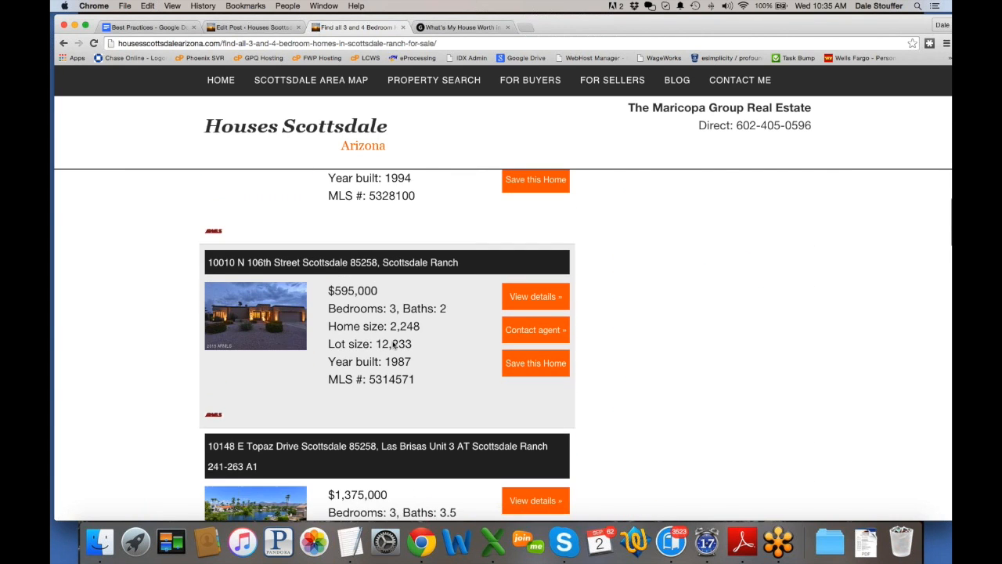
pyautogui.scroll(-13, 394, 344)
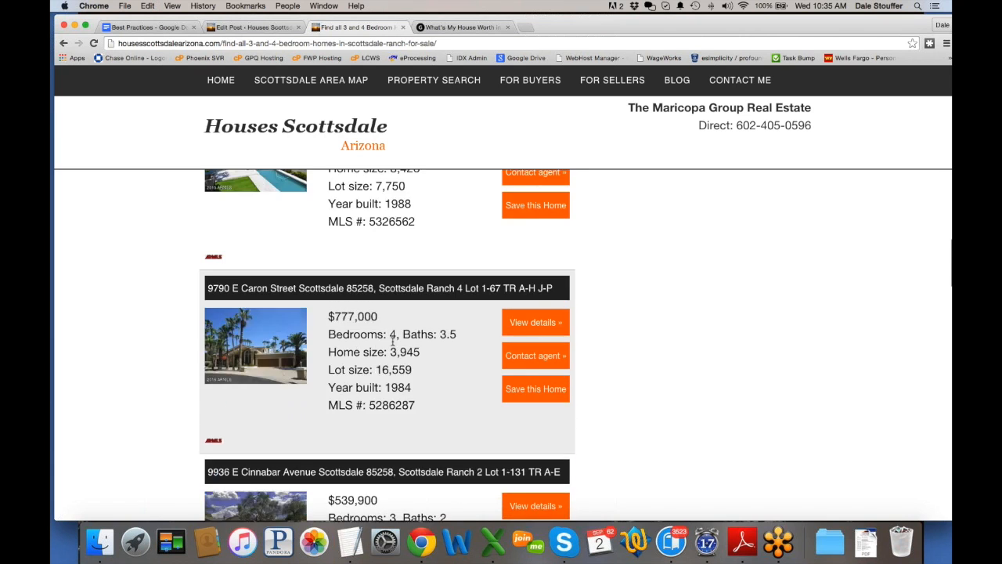
pyautogui.scroll(20, 393, 345)
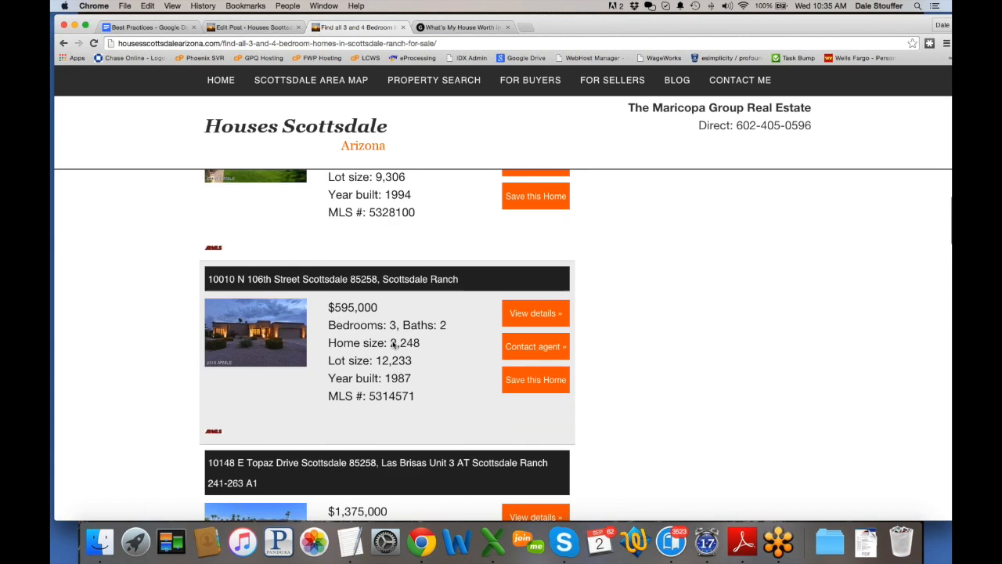
pyautogui.scroll(12, 393, 342)
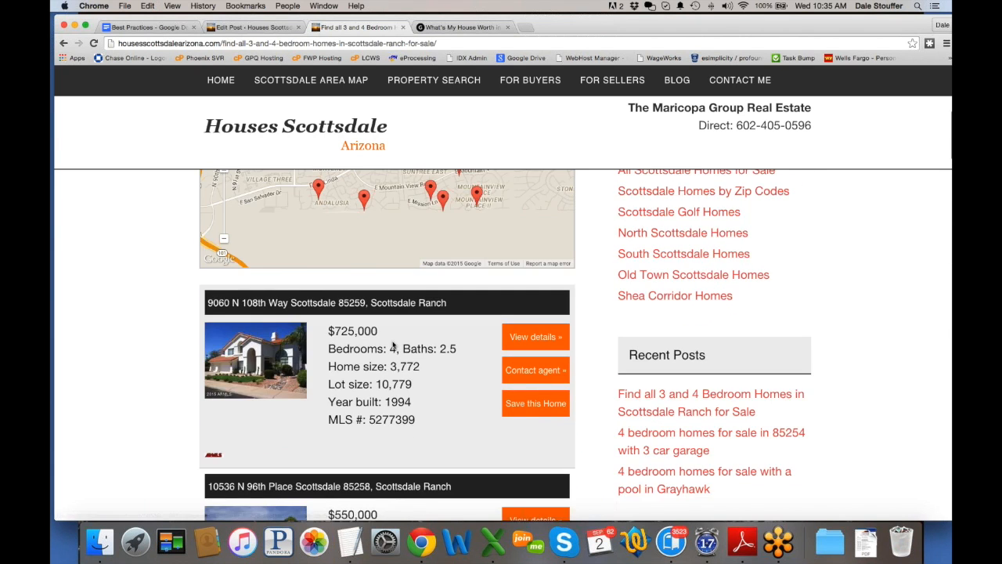
pyautogui.scroll(7, 144, 289)
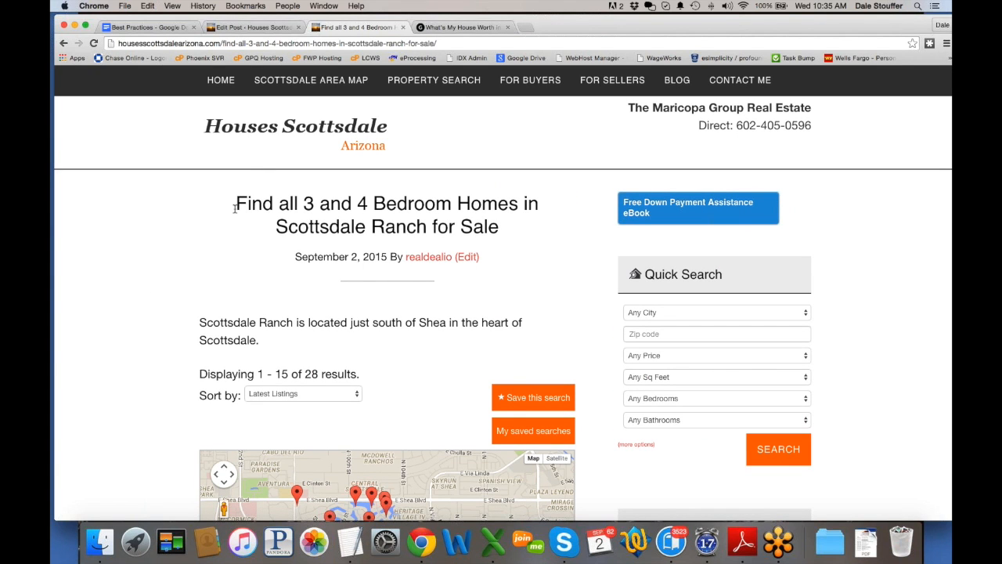
# Step: Select the post's title and web address, then switch to Postbox
pyautogui.moveTo(236, 203); pyautogui.dragTo(510, 228)
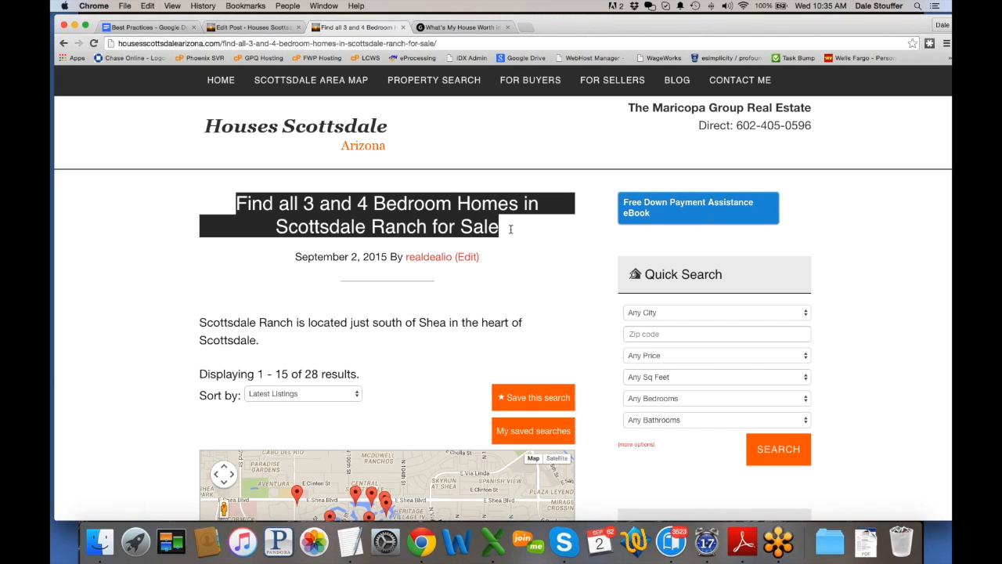
pyautogui.click(245, 45)
pyautogui.press('super+c')
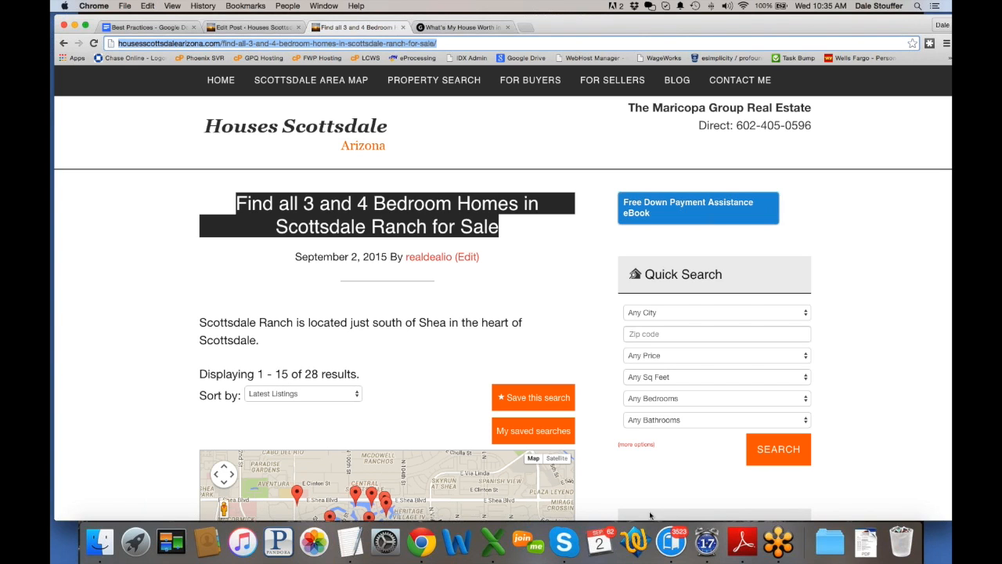
pyautogui.click(671, 541)
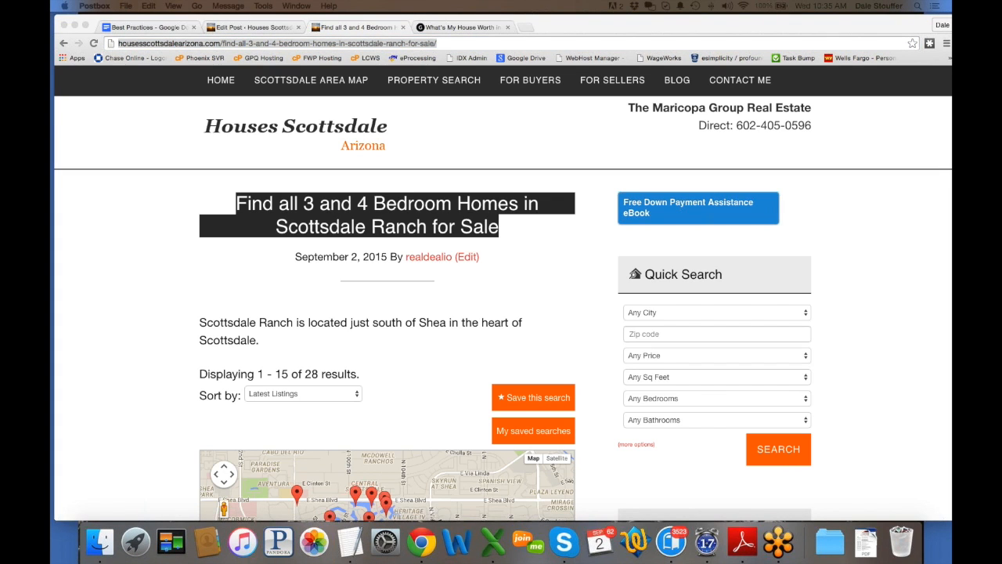
# Step: Address a new email to the client with subject 'the home search you requested'
pyautogui.moveTo(391, 91); pyautogui.dragTo(510, 91)
pyautogui.click(318, 148)
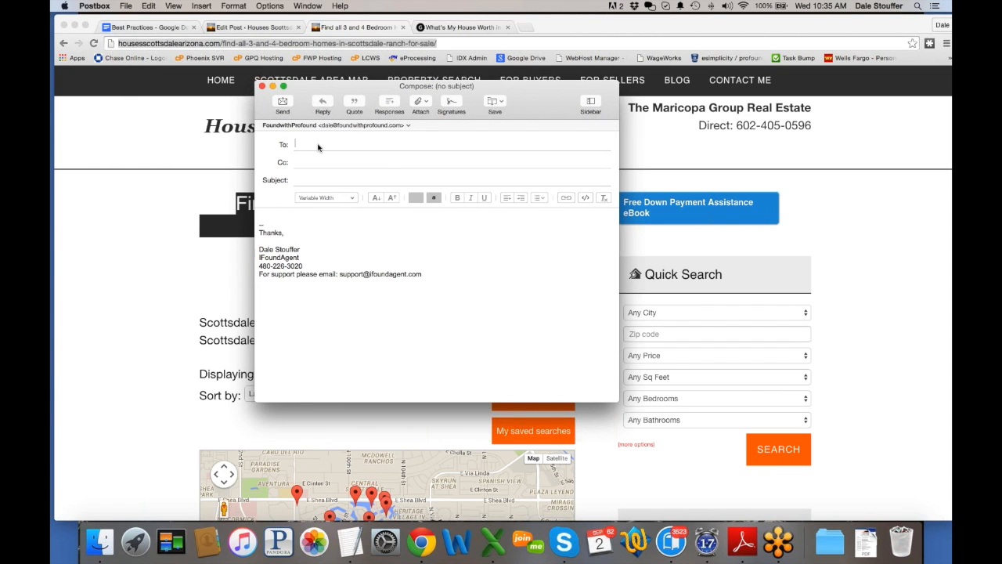
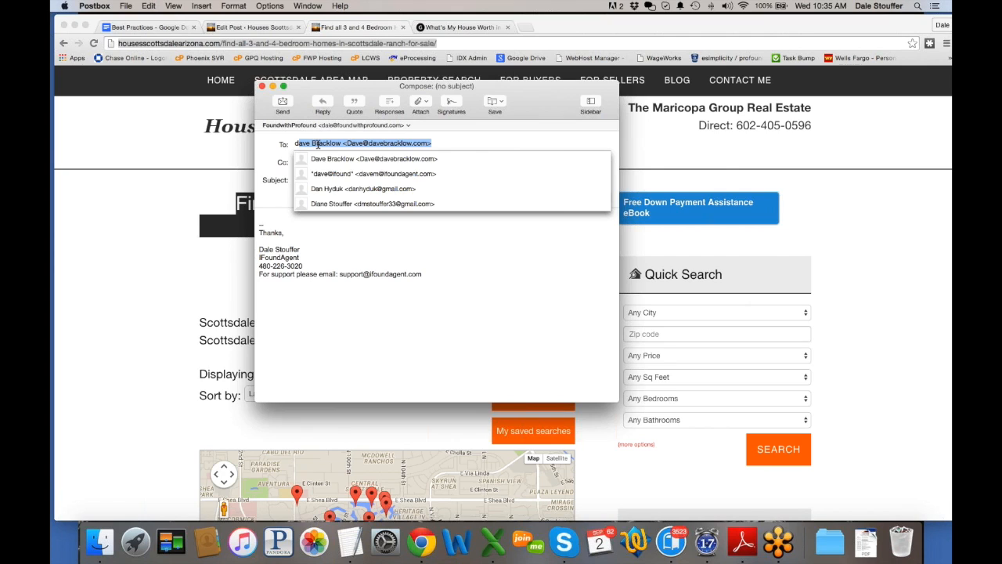
pyautogui.press('Return')
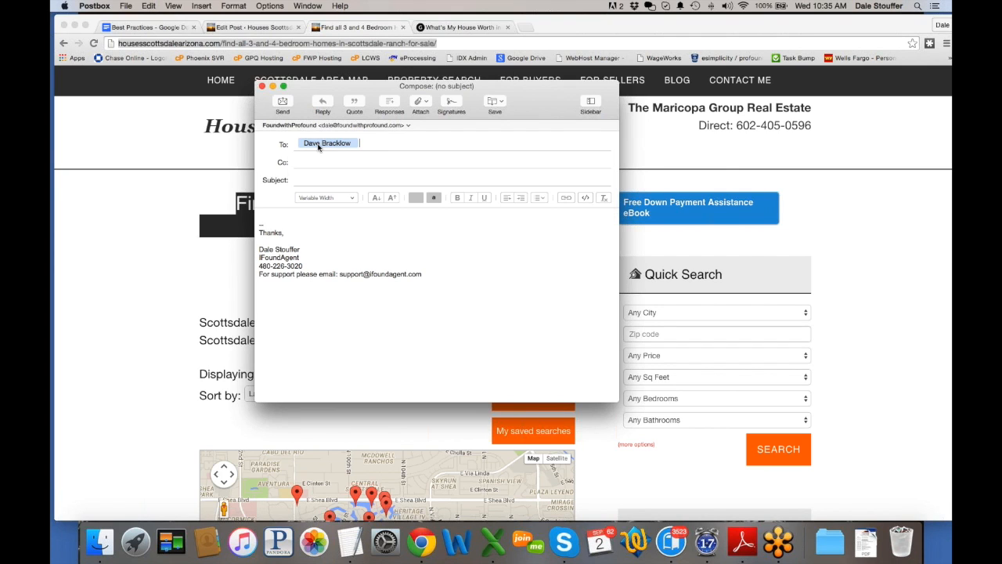
pyautogui.press('Tab')
pyautogui.press('Tab')
pyautogui.write('the home search ')
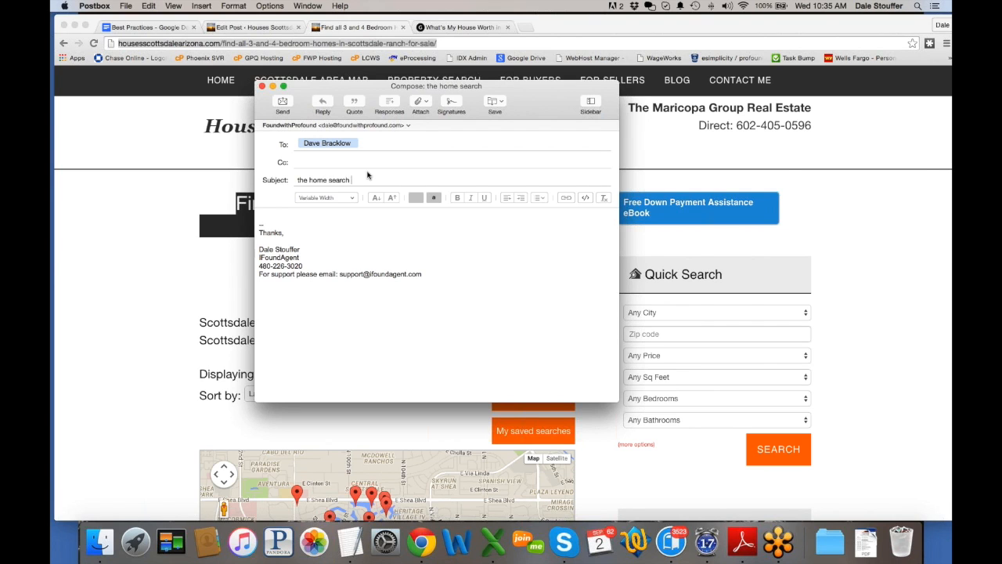
pyautogui.write('you requested')
# Step: Write 'Please click this link to see the search I setup on my website for you:' and add the post URL as a link
pyautogui.click(308, 215)
pyautogui.write('Pl')
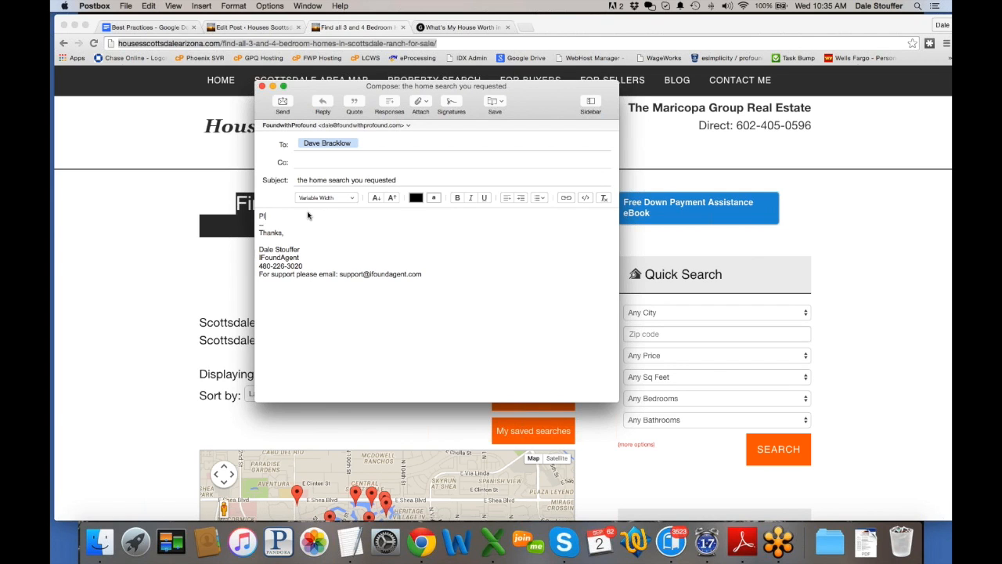
pyautogui.write('ease click this link to see the search I se')
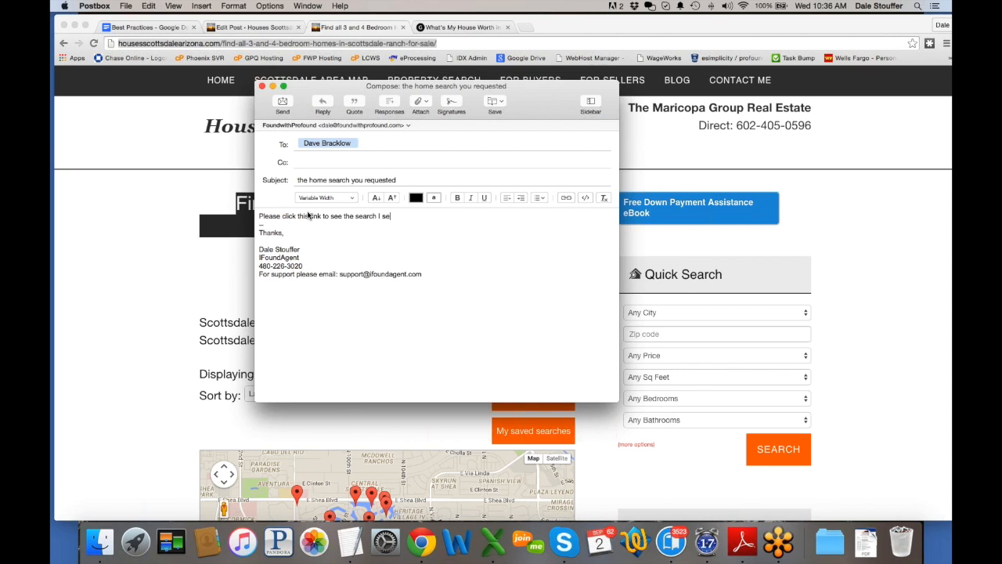
pyautogui.write('tup on my website for you:')
pyautogui.press('Return')
pyautogui.press('Return')
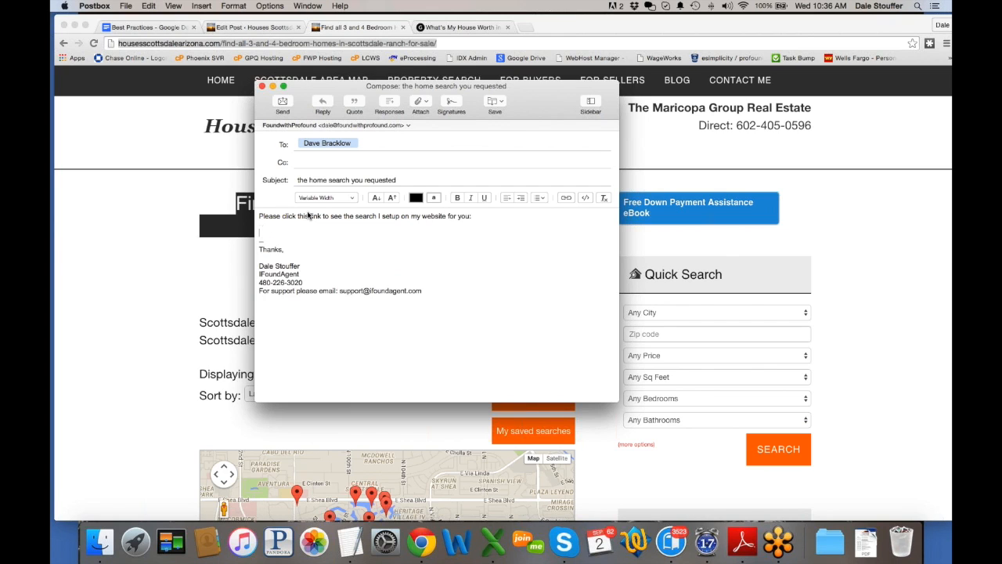
pyautogui.press('super+v')
pyautogui.press('Return')
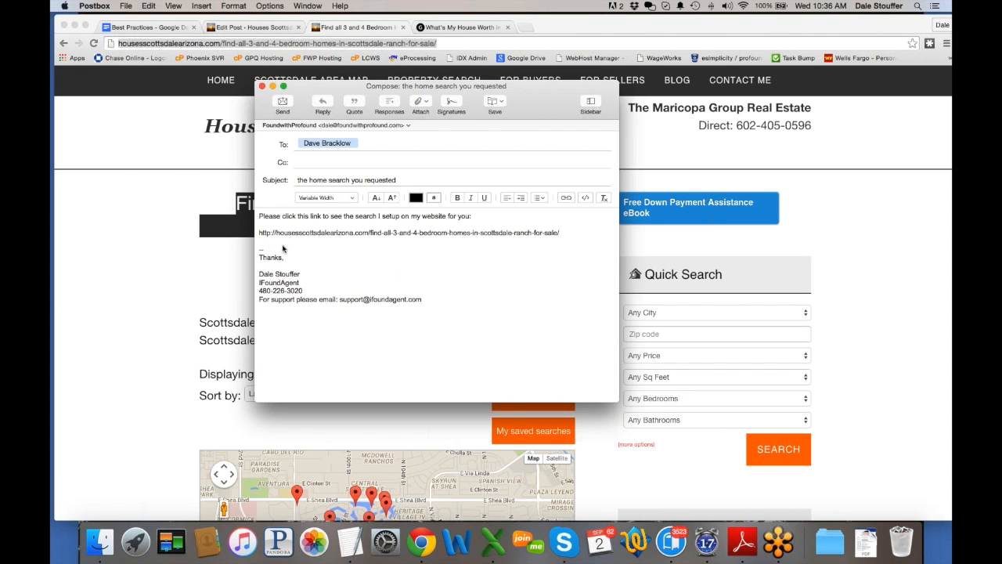
pyautogui.moveTo(568, 233); pyautogui.dragTo(267, 228)
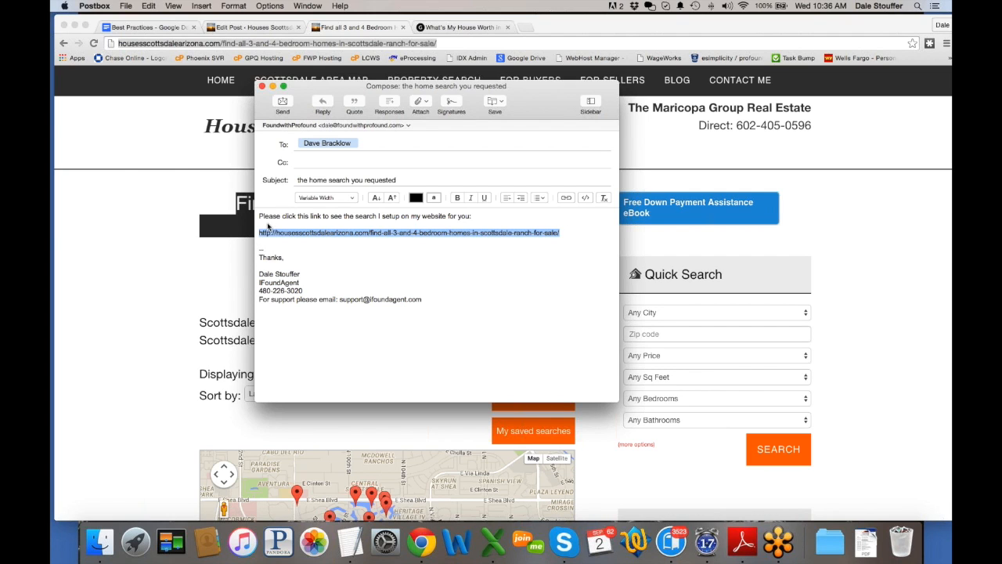
pyautogui.click(566, 198)
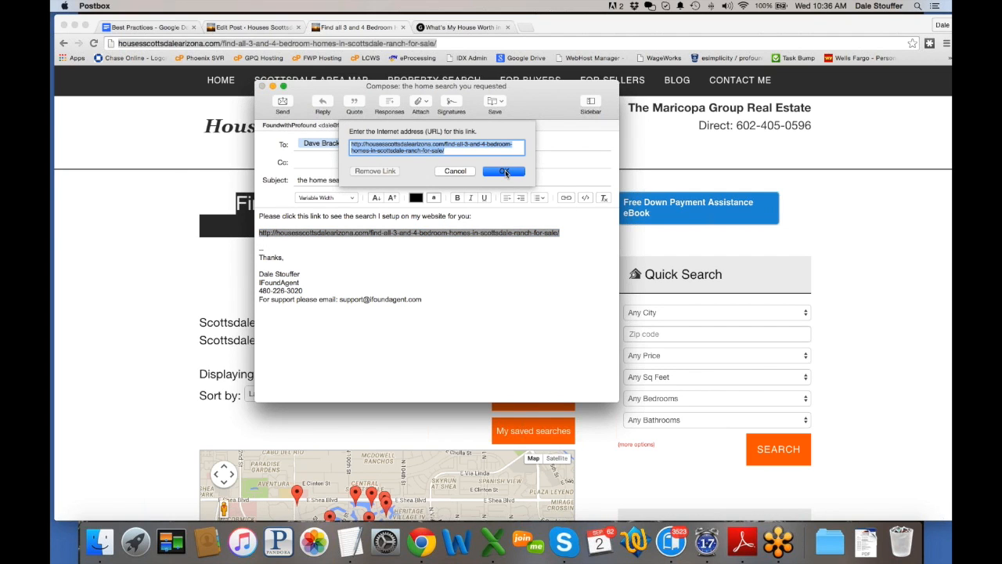
pyautogui.click(505, 172)
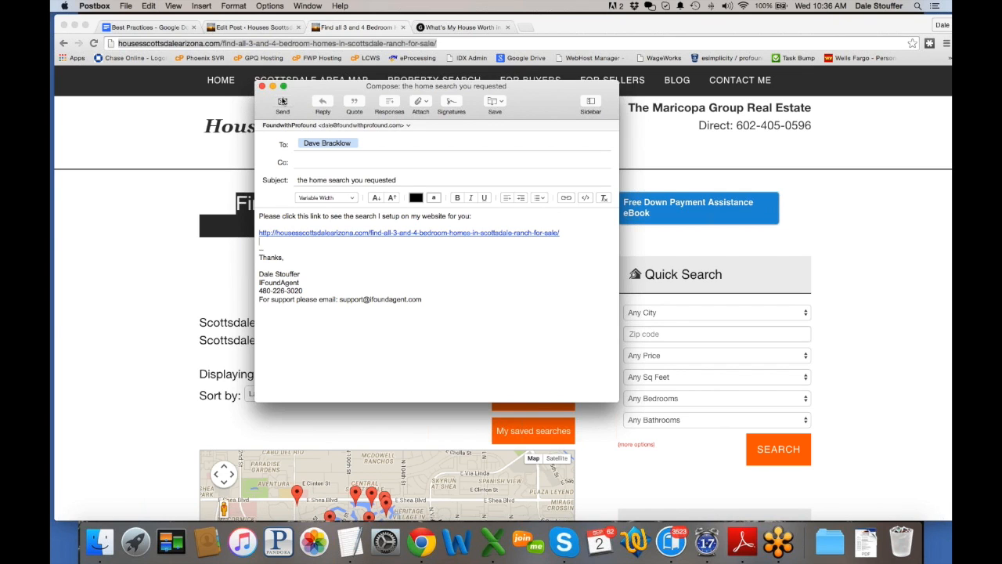
# Step: Send the email and return to the WordPress Edit Post tab
pyautogui.click(283, 101)
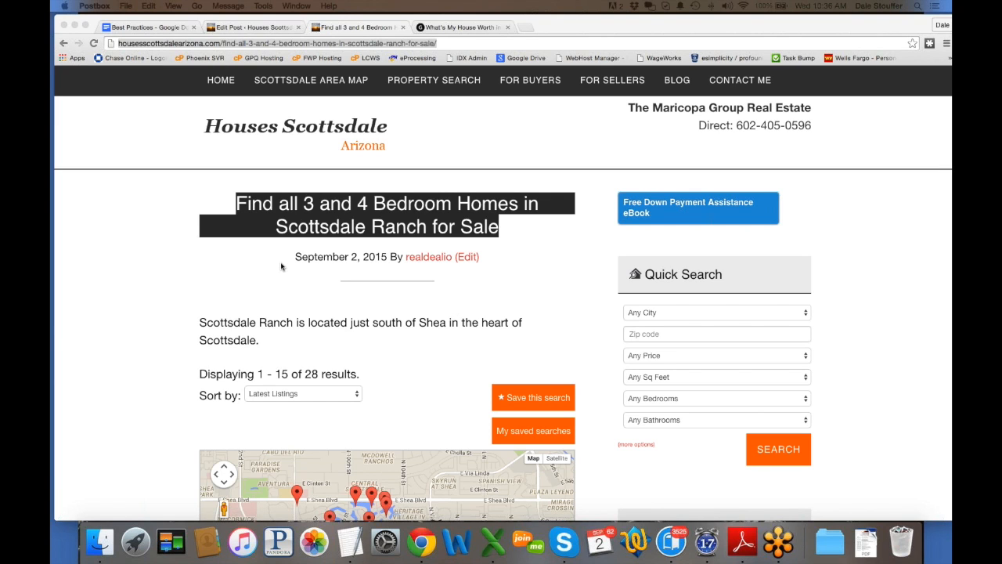
pyautogui.click(255, 27)
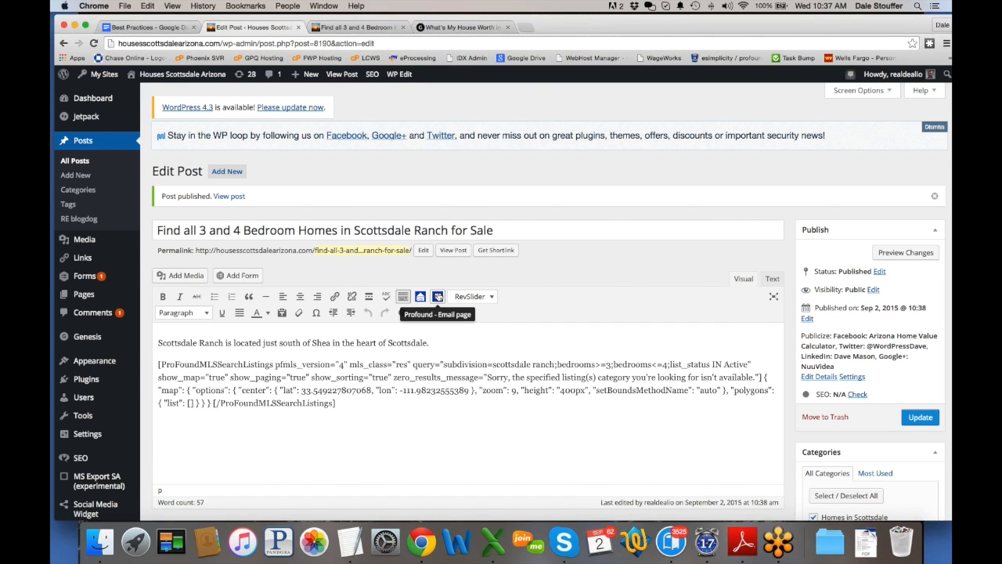
# Step: Switch to the live 'Find all 3 and 4 Bedroom' post tab and select its web address
pyautogui.click(438, 297)
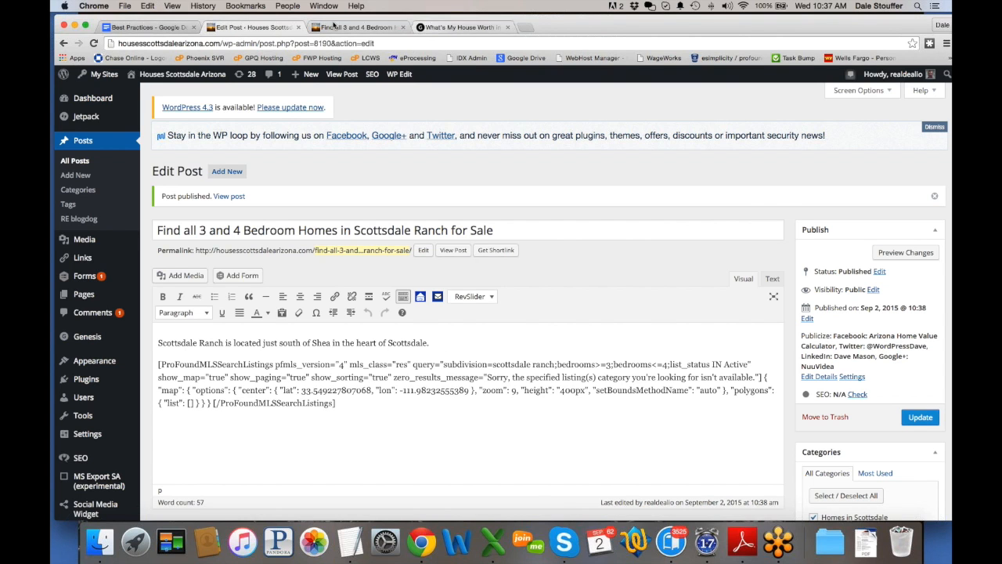
pyautogui.click(334, 28)
pyautogui.click(345, 44)
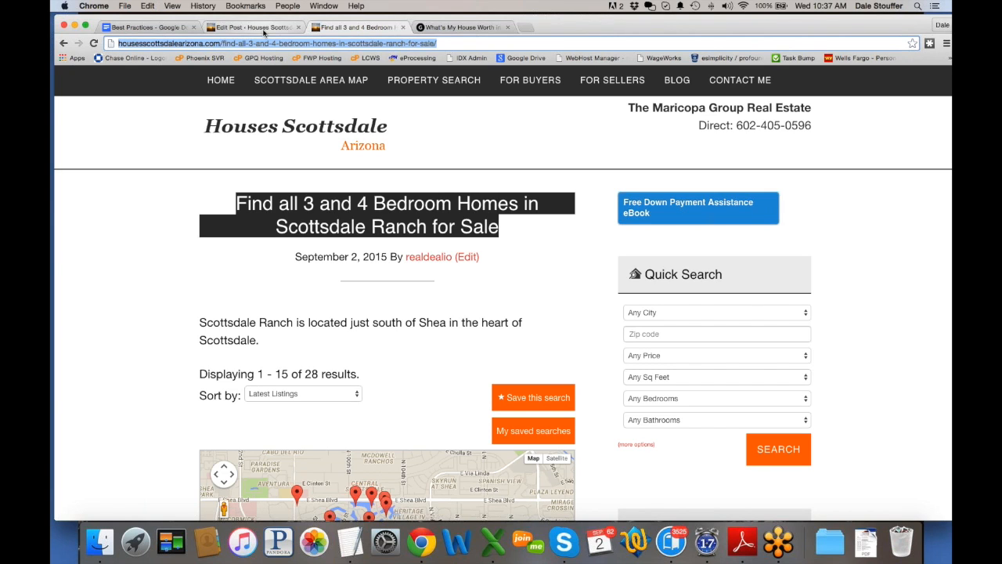
# Step: Switch back to the Edit Post tab for the Scottsdale Ranch 3–4 bedroom post
pyautogui.click(263, 32)
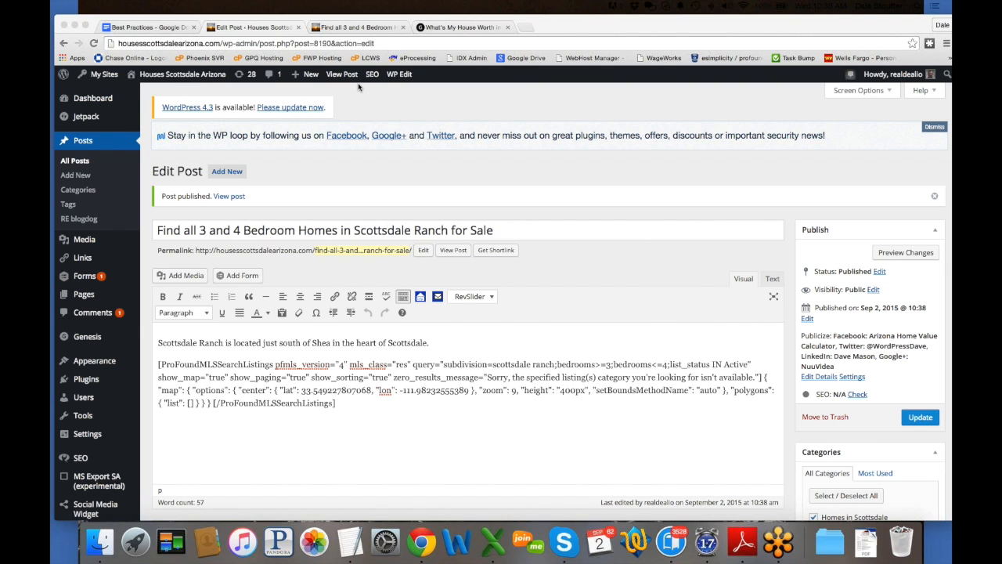
# Step: Select the full listing-search shortcode paragraph below the Scottsdale Ranch intro line
pyautogui.scroll(-1, 483, 393)
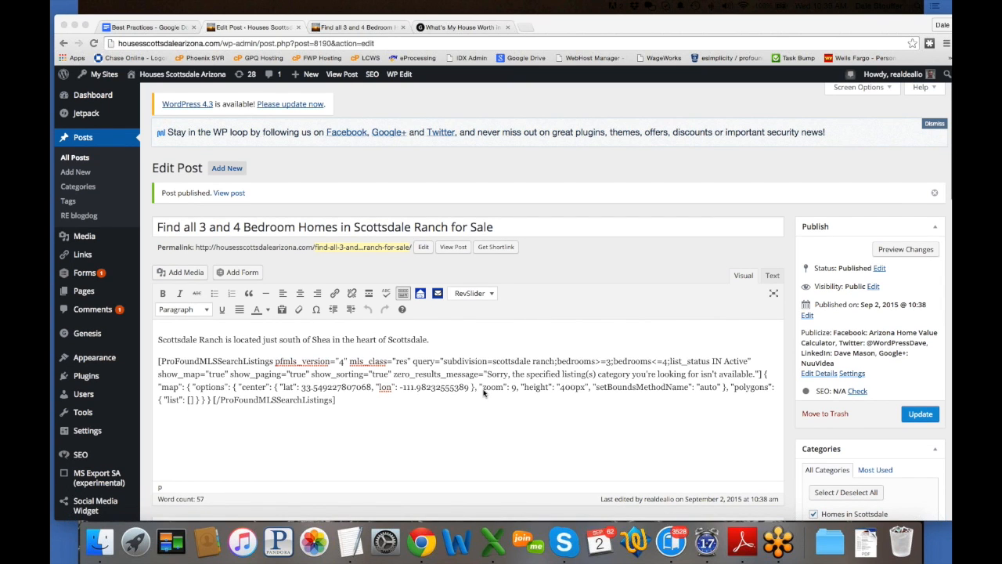
pyautogui.scroll(-1, 484, 393)
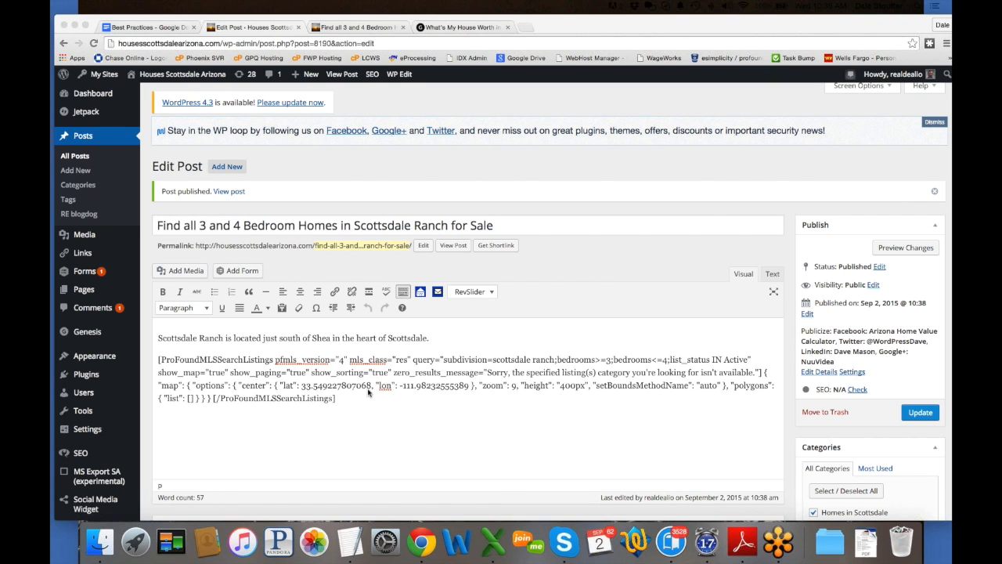
pyautogui.moveTo(365, 397); pyautogui.dragTo(154, 354)
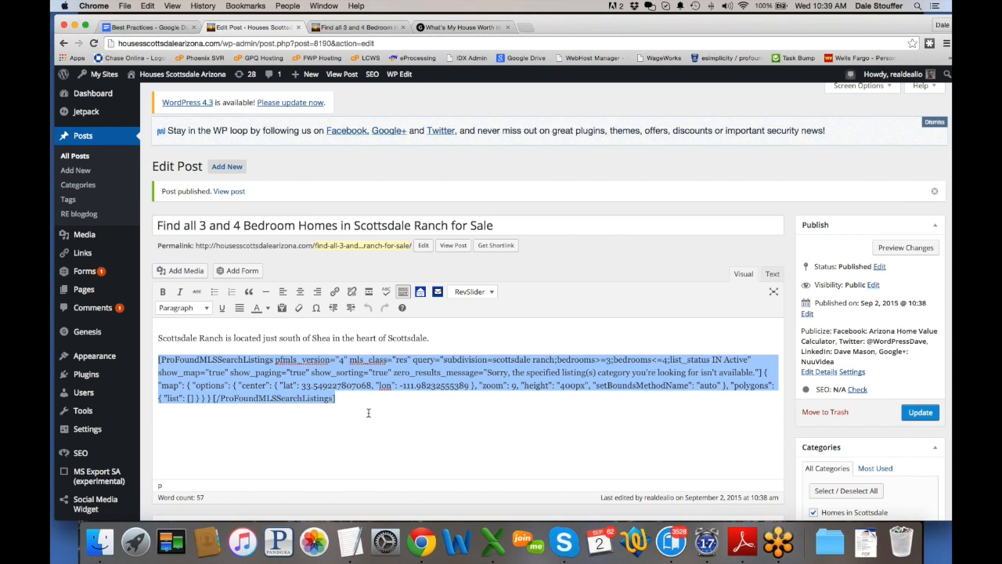
pyautogui.moveTo(352, 399); pyautogui.dragTo(157, 356)
pyautogui.click(420, 292)
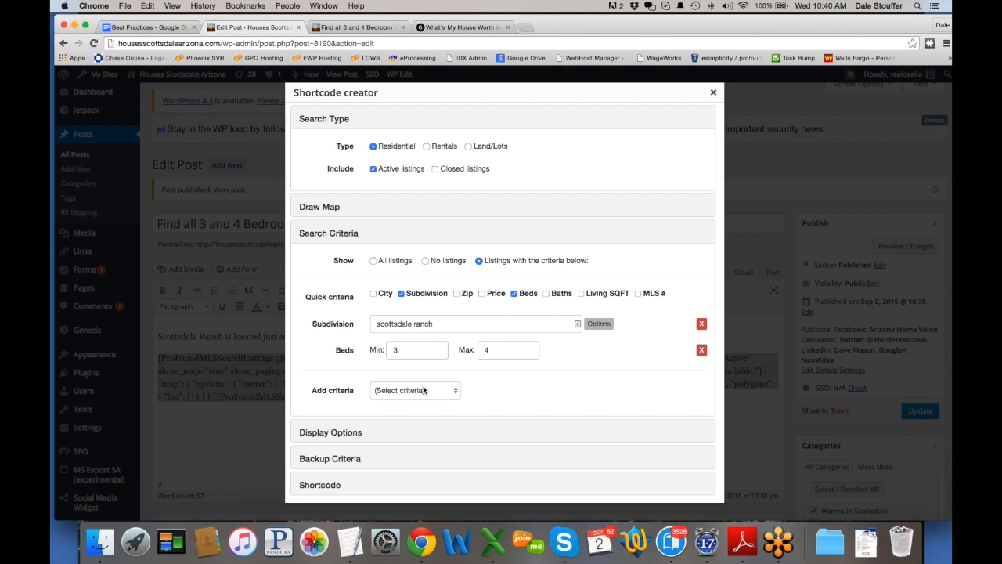
pyautogui.click(712, 94)
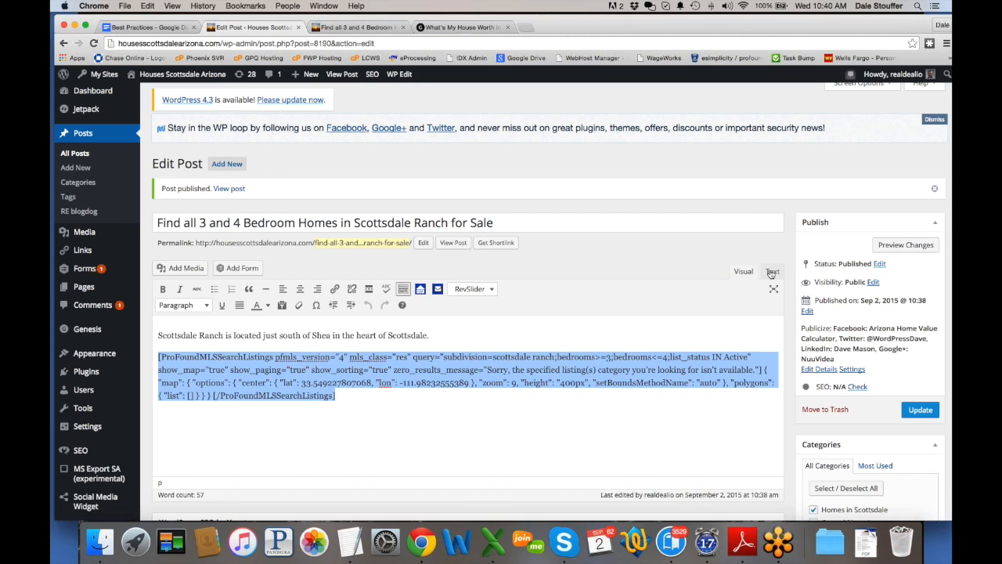
pyautogui.click(772, 272)
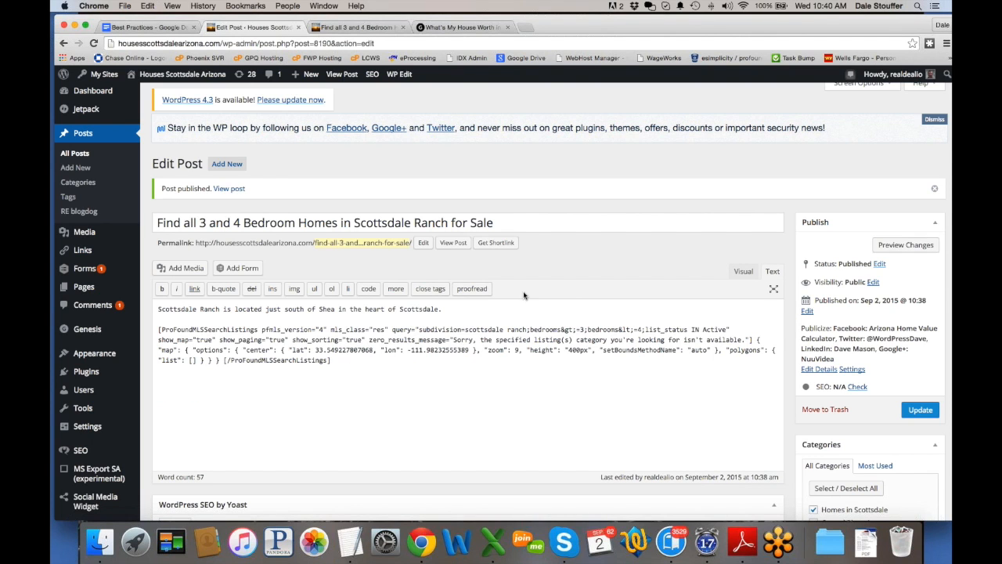
pyautogui.click(743, 272)
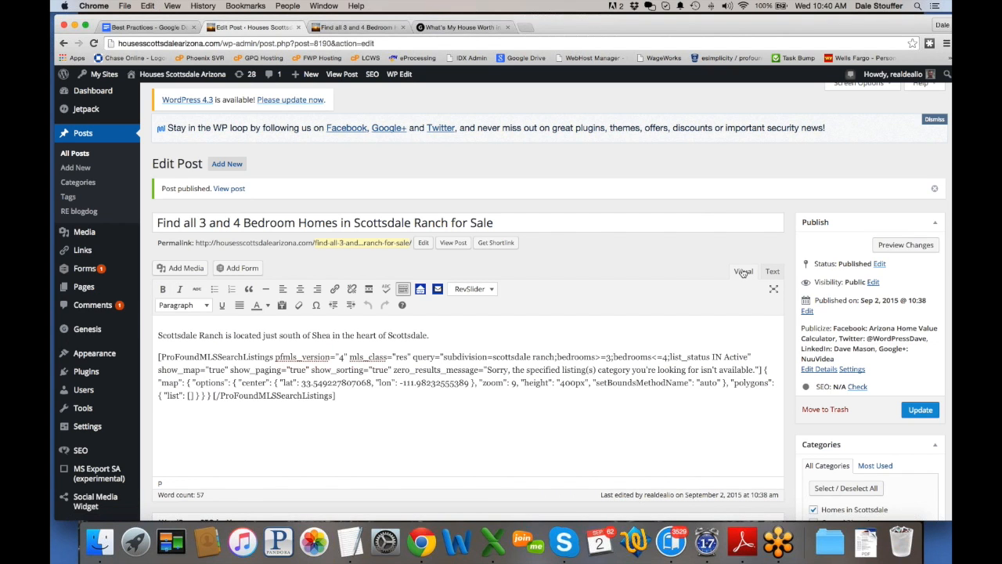
pyautogui.click(422, 291)
# Step: Reopen the selected shortcode in the Shortcode Creator and add a Property Features criterion
pyautogui.moveTo(349, 395); pyautogui.dragTo(157, 354)
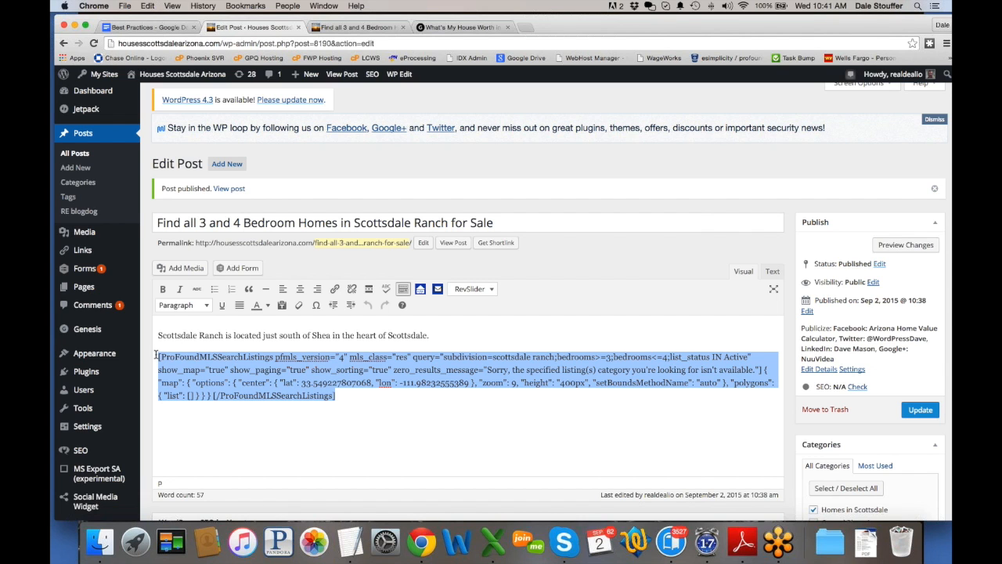
pyautogui.click(420, 290)
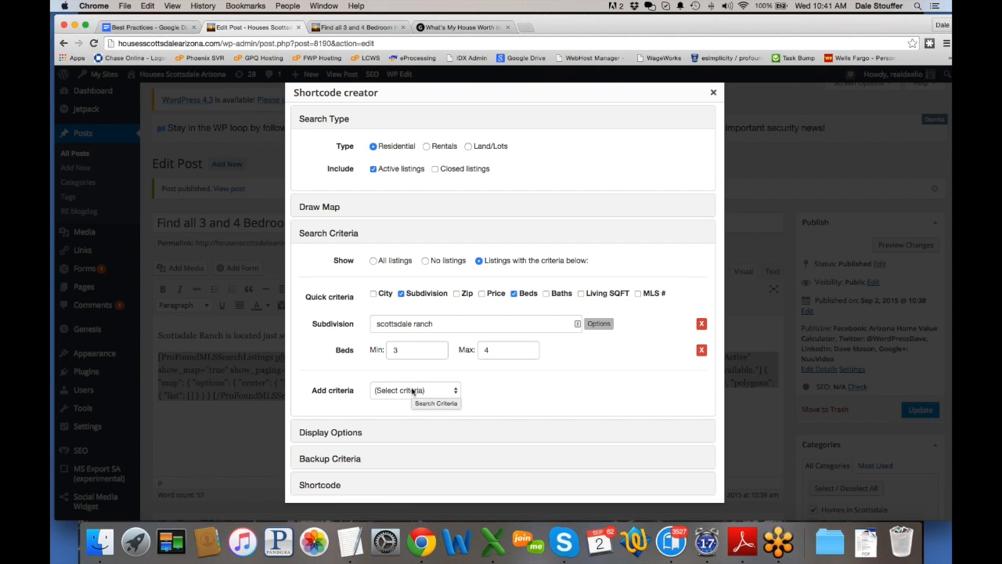
pyautogui.click(412, 390)
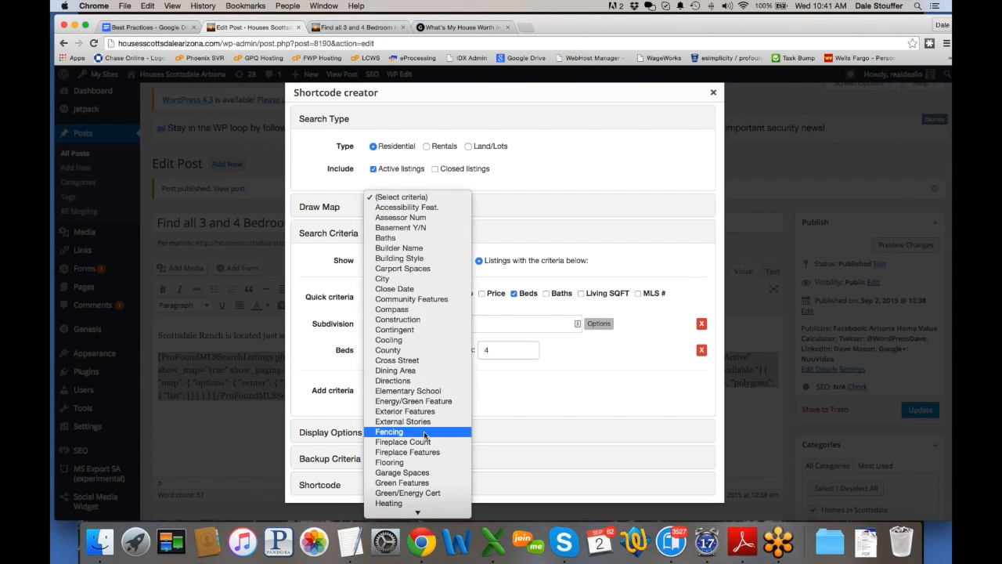
pyautogui.scroll(-10, 425, 436)
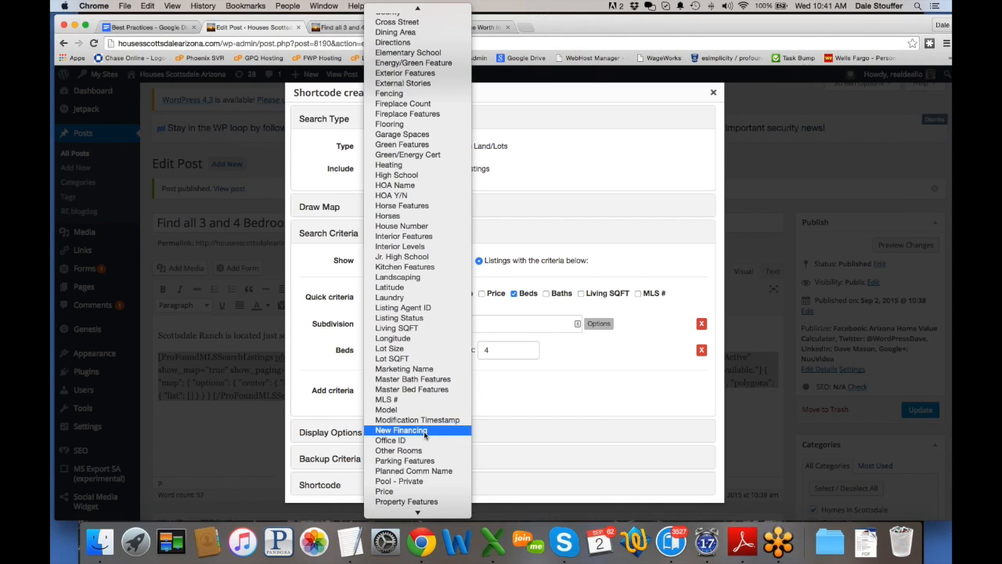
pyautogui.scroll(-2, 425, 436)
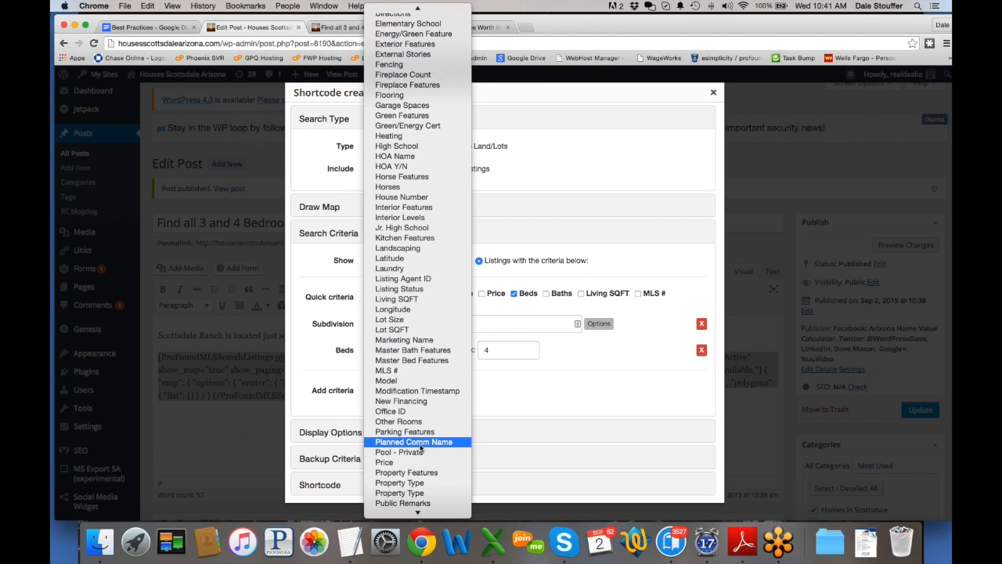
pyautogui.click(420, 472)
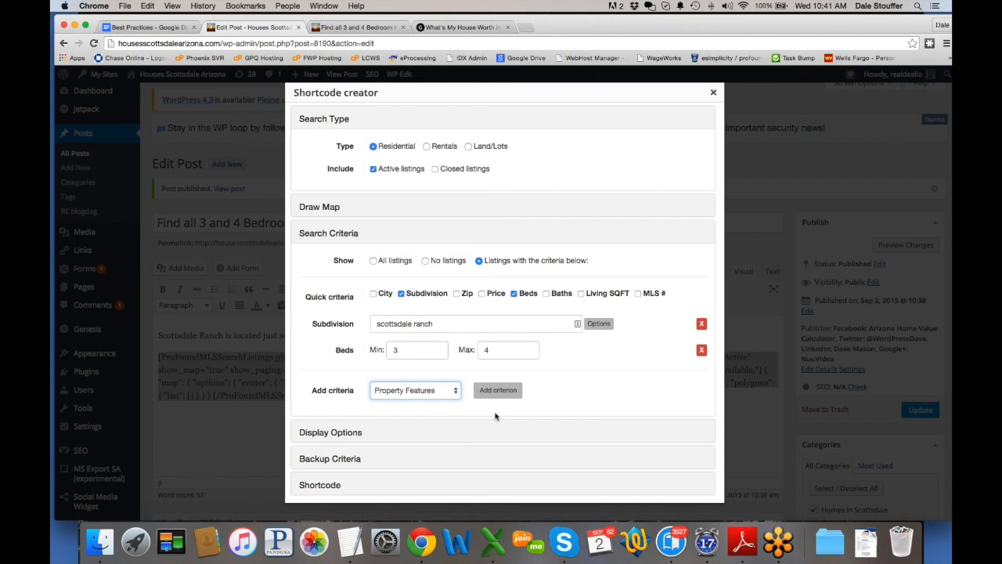
pyautogui.click(509, 393)
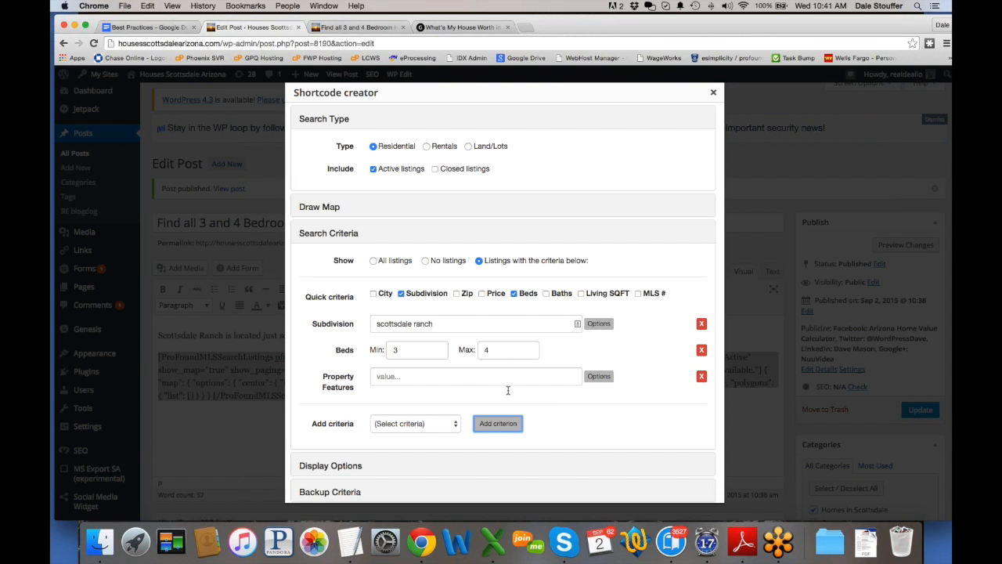
# Step: Choose Golf Course Lot as the property feature and insert the updated search into the post
pyautogui.click(599, 377)
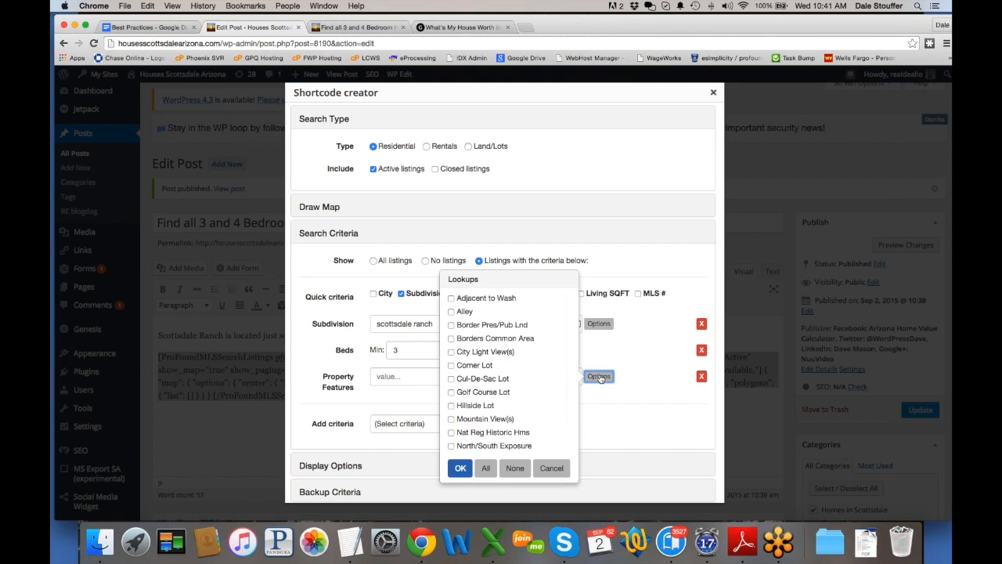
pyautogui.scroll(-1, 530, 405)
pyautogui.scroll(-4, 530, 405)
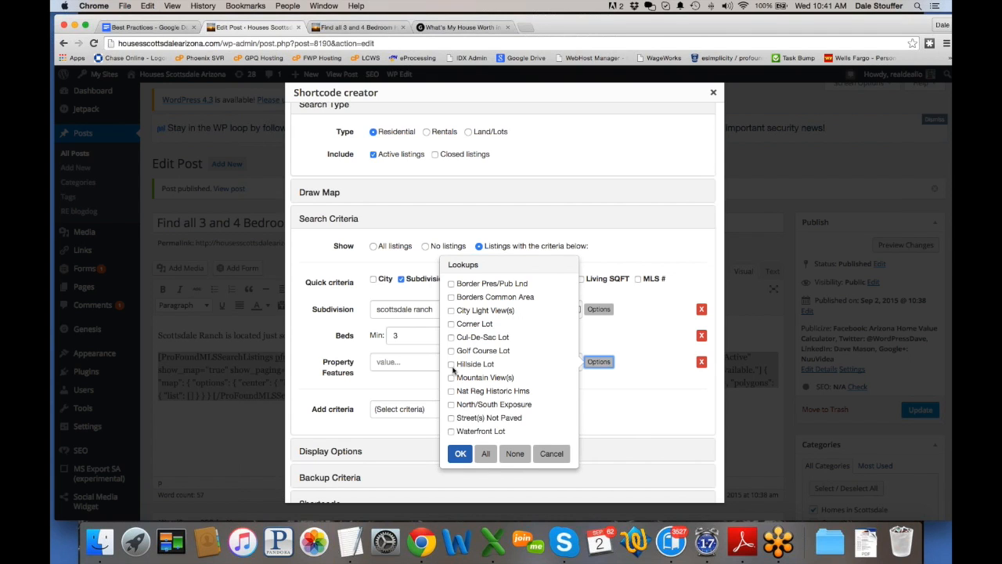
pyautogui.click(452, 350)
pyautogui.click(460, 452)
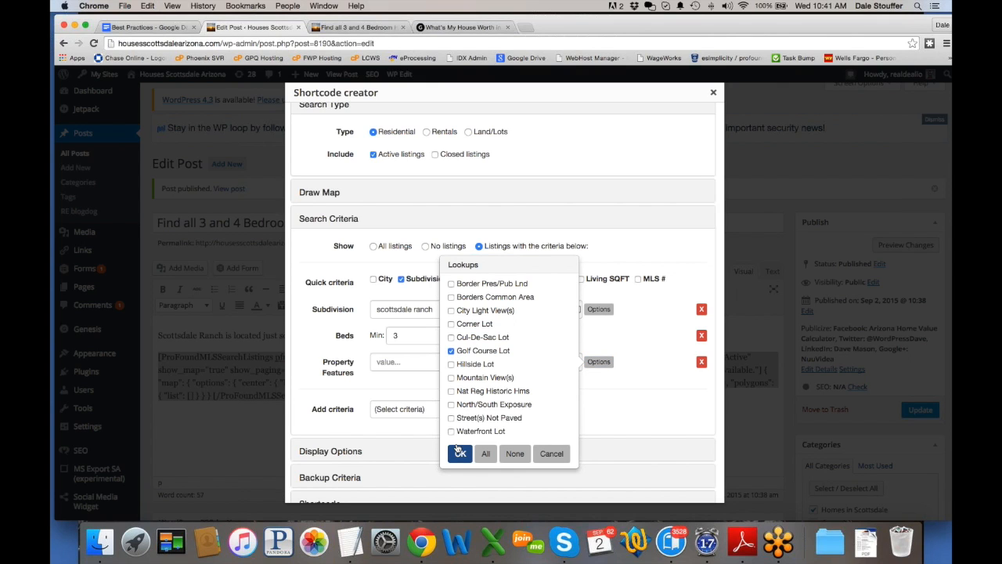
pyautogui.click(459, 452)
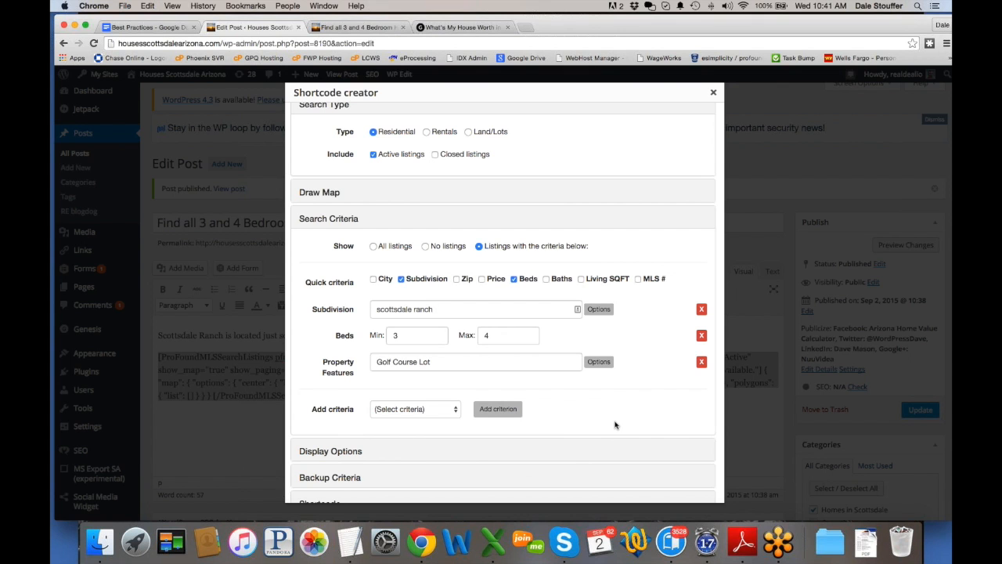
pyautogui.scroll(-5, 506, 459)
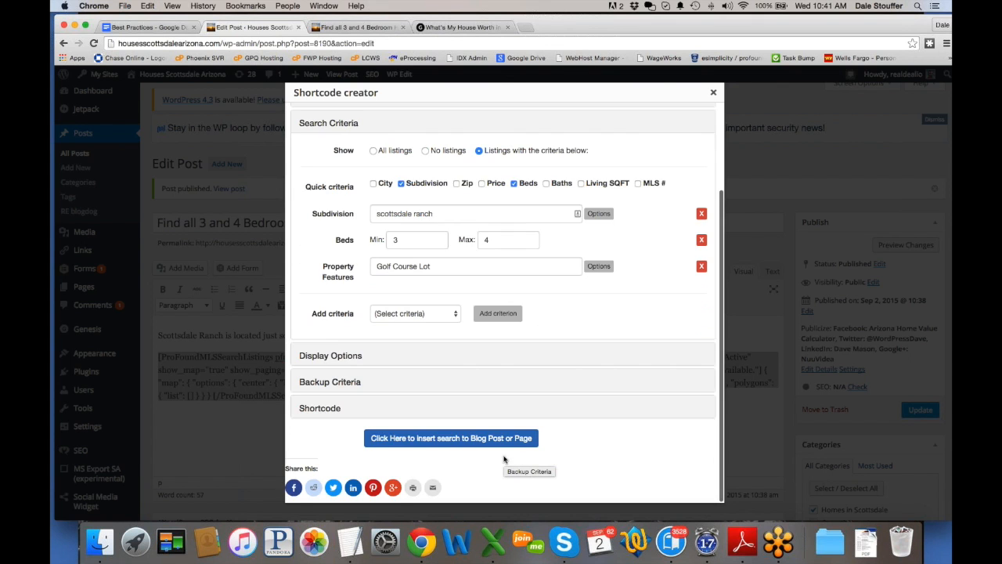
pyautogui.click(475, 440)
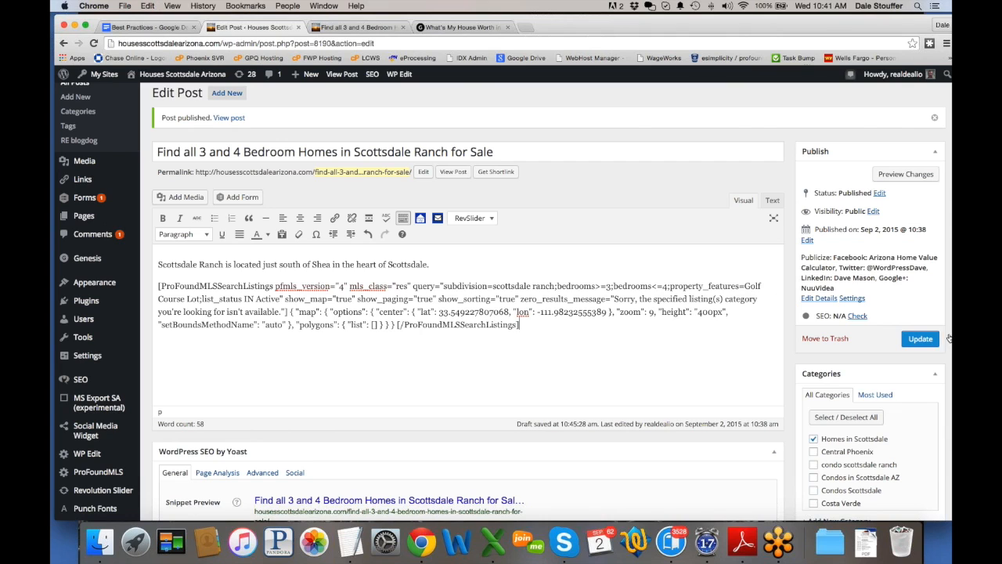
# Step: Update the post and view it live, switching the map to Satellite and back to Map
pyautogui.click(921, 339)
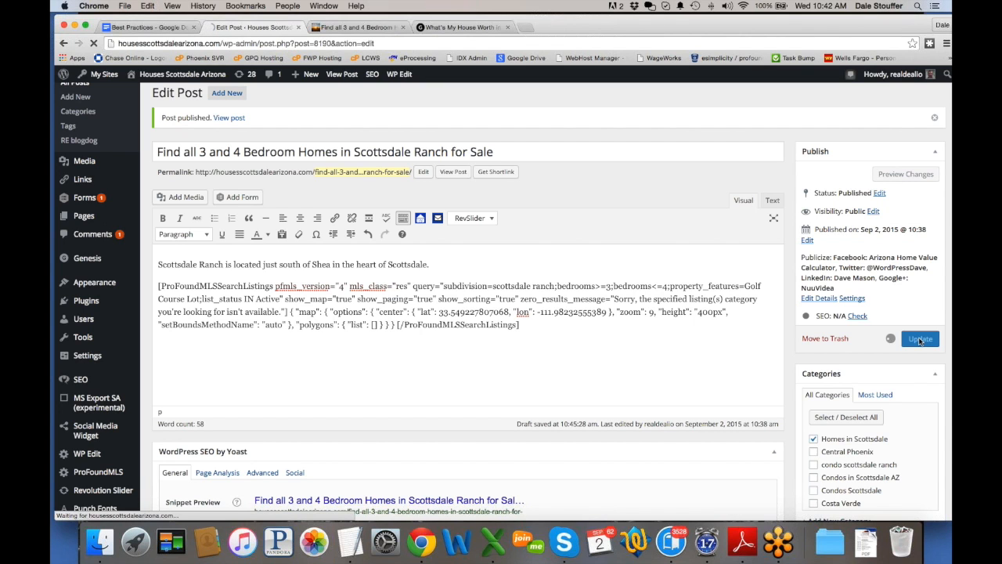
pyautogui.click(375, 31)
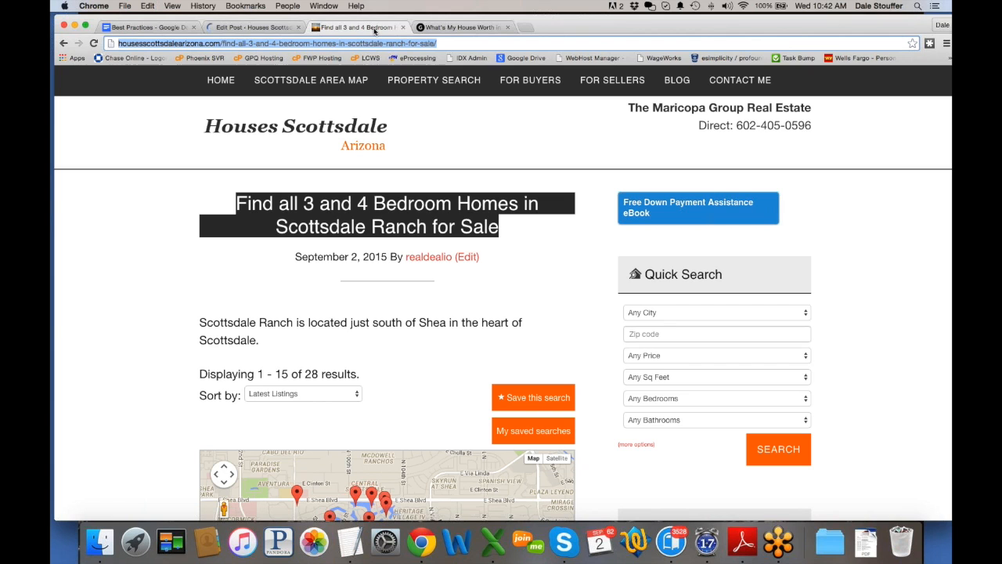
pyautogui.scroll(-4, 124, 265)
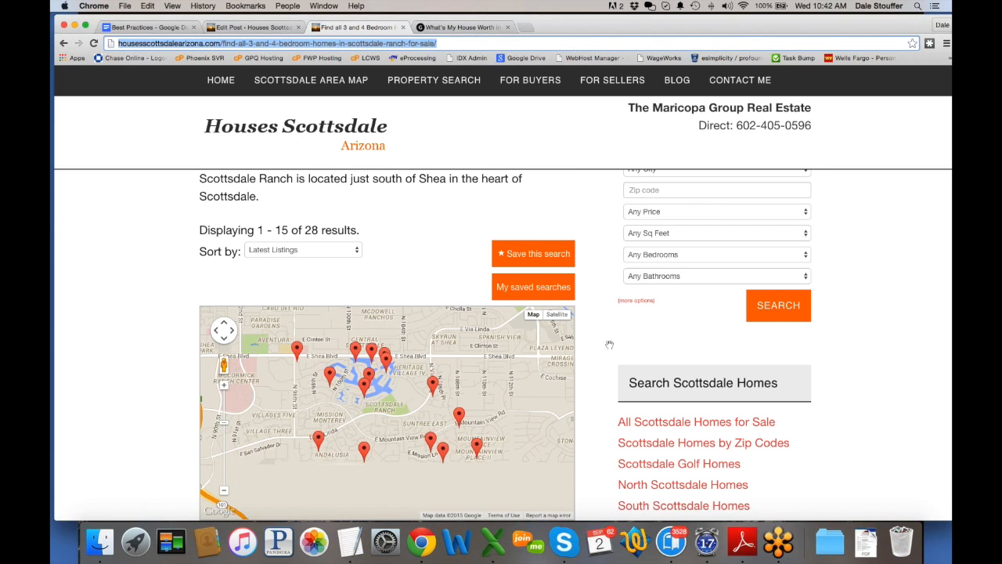
pyautogui.click(559, 316)
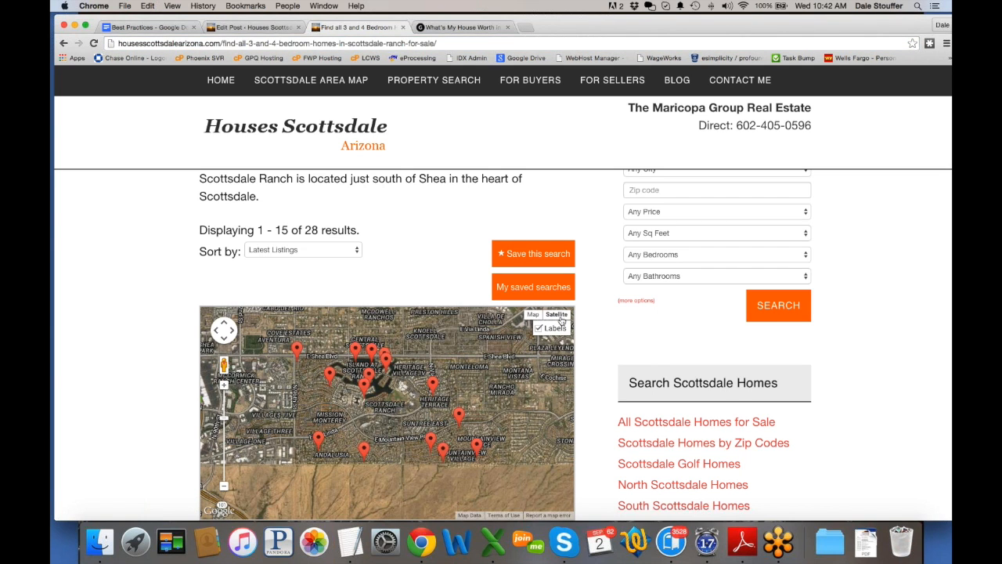
pyautogui.click(532, 314)
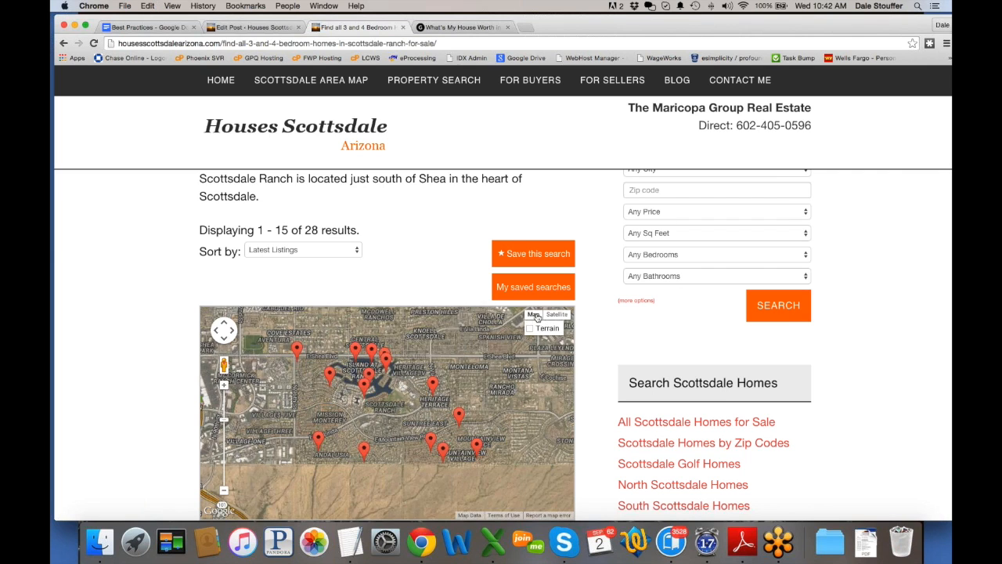
# Step: Reload the live post and confirm it now shows the no-results message
pyautogui.click(93, 43)
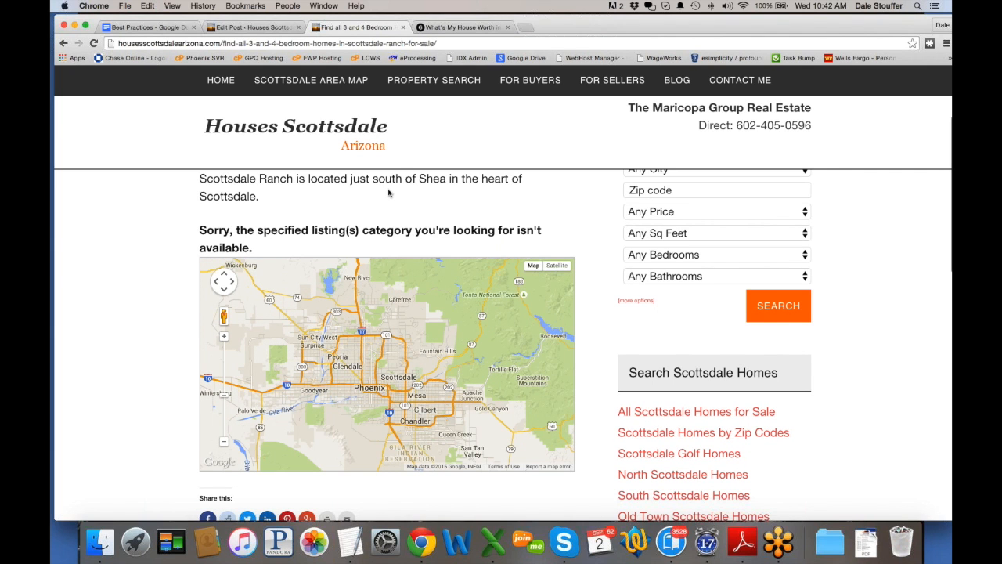
pyautogui.scroll(3, 149, 358)
pyautogui.scroll(-3, 150, 360)
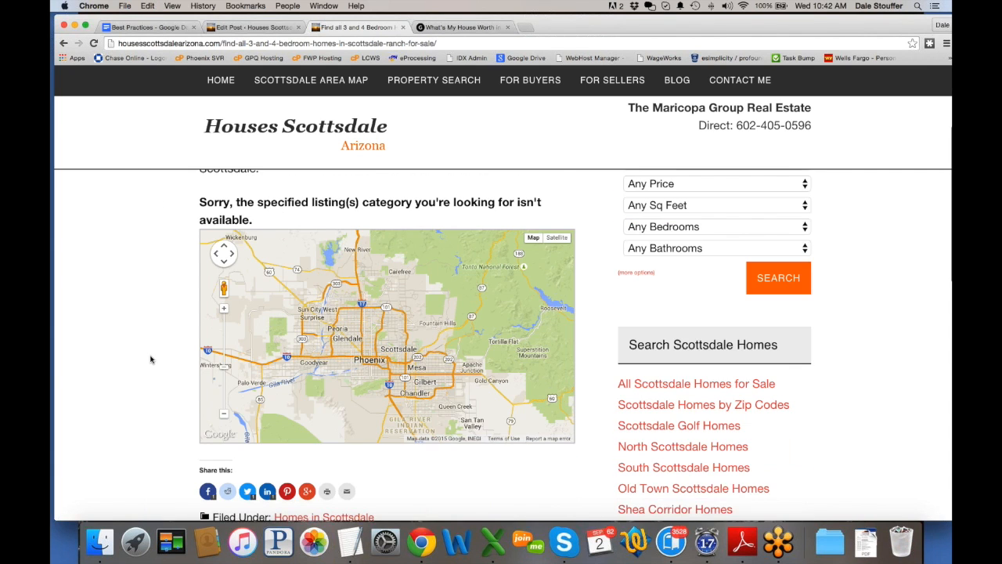
pyautogui.scroll(1, 150, 359)
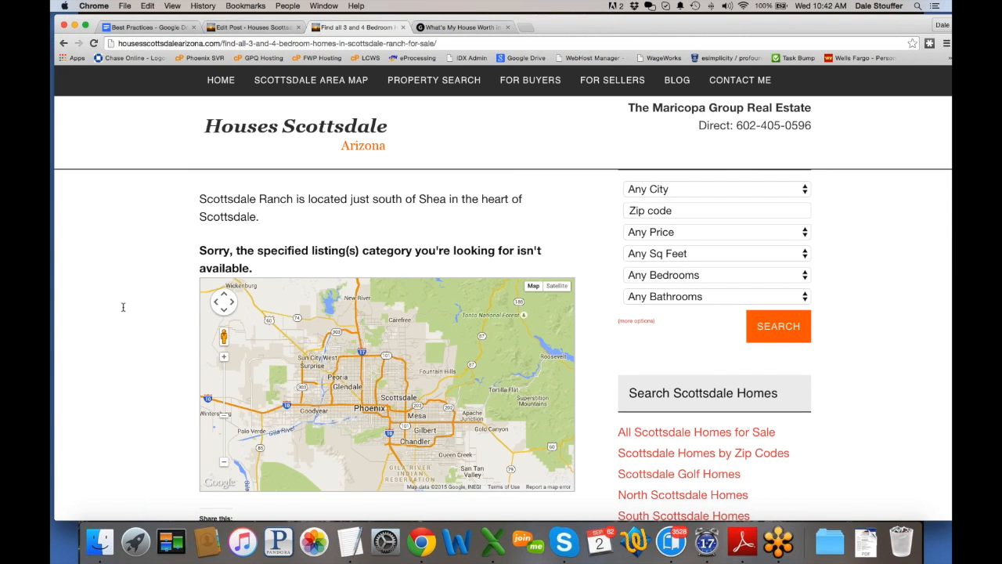
# Step: Reopen the Scottsdale Ranch listings shortcode in the ProFound creator and expand Display Options and Backup Criteria
pyautogui.click(252, 28)
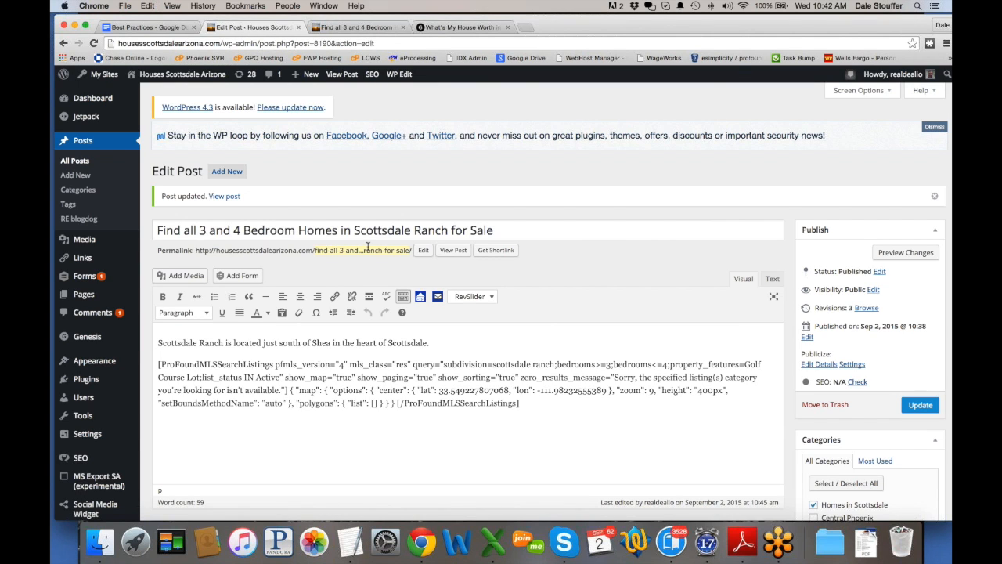
pyautogui.moveTo(522, 402); pyautogui.dragTo(176, 349)
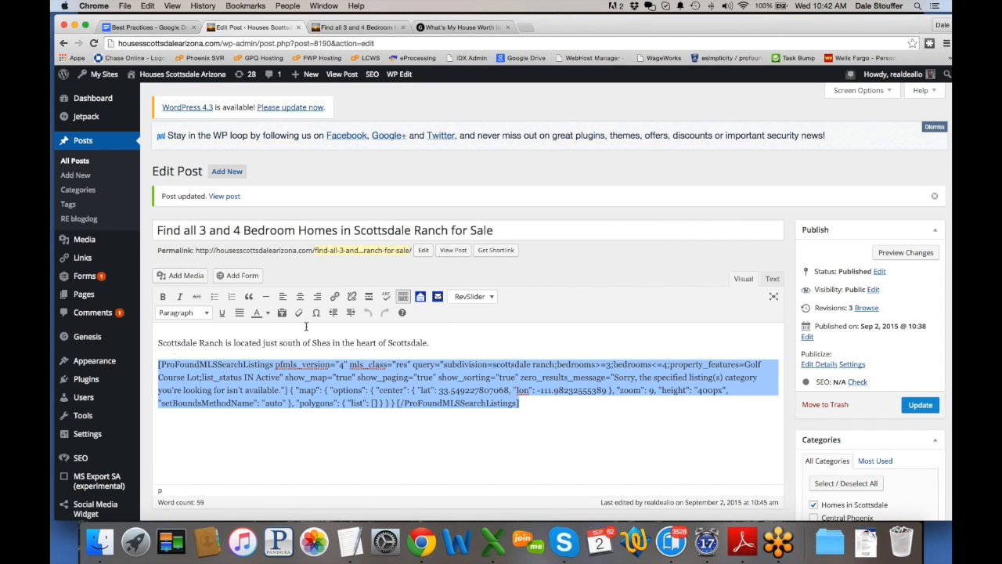
pyautogui.click(422, 299)
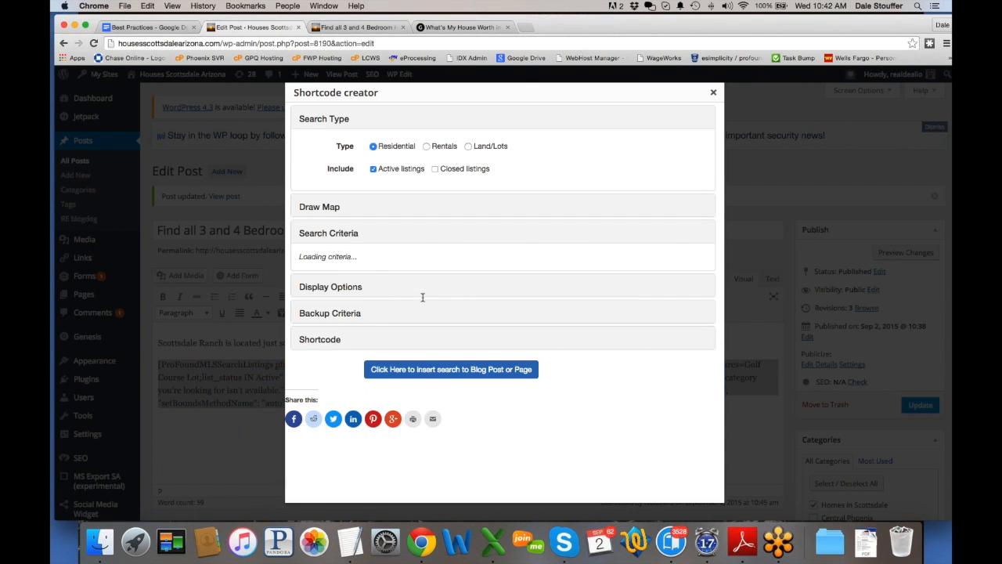
pyautogui.scroll(-3, 286, 321)
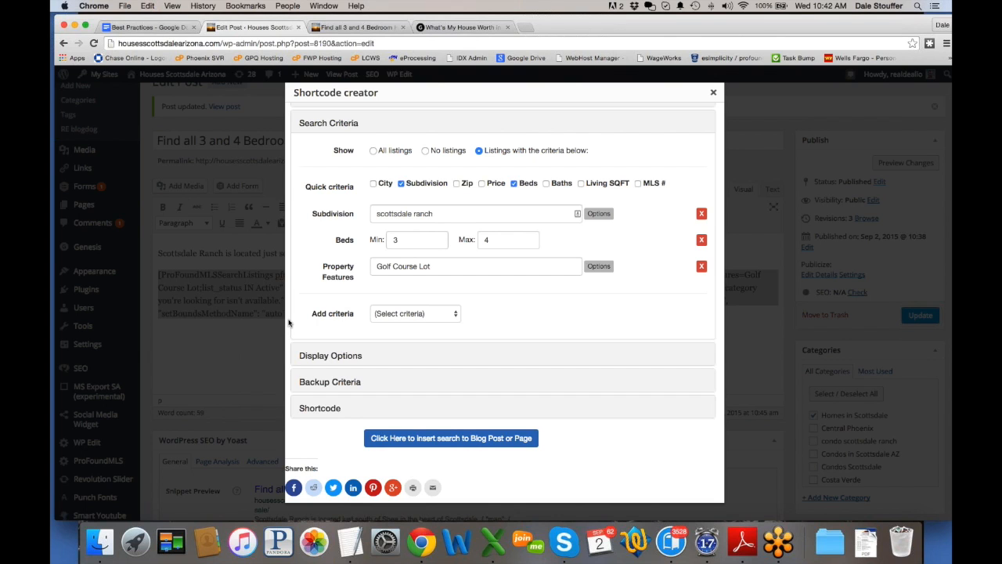
pyautogui.click(332, 356)
pyautogui.scroll(-1, 327, 357)
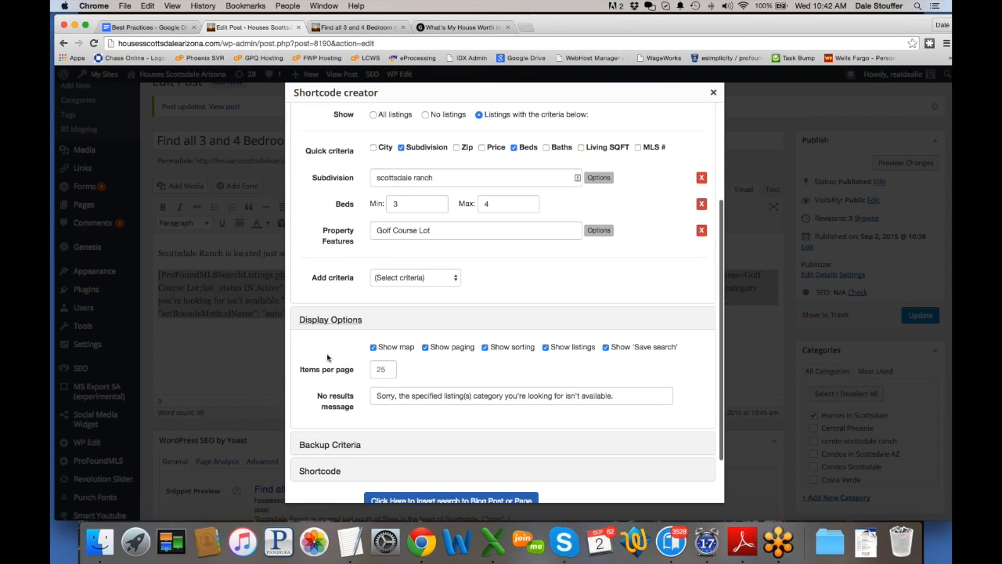
pyautogui.scroll(-1, 329, 391)
pyautogui.click(332, 430)
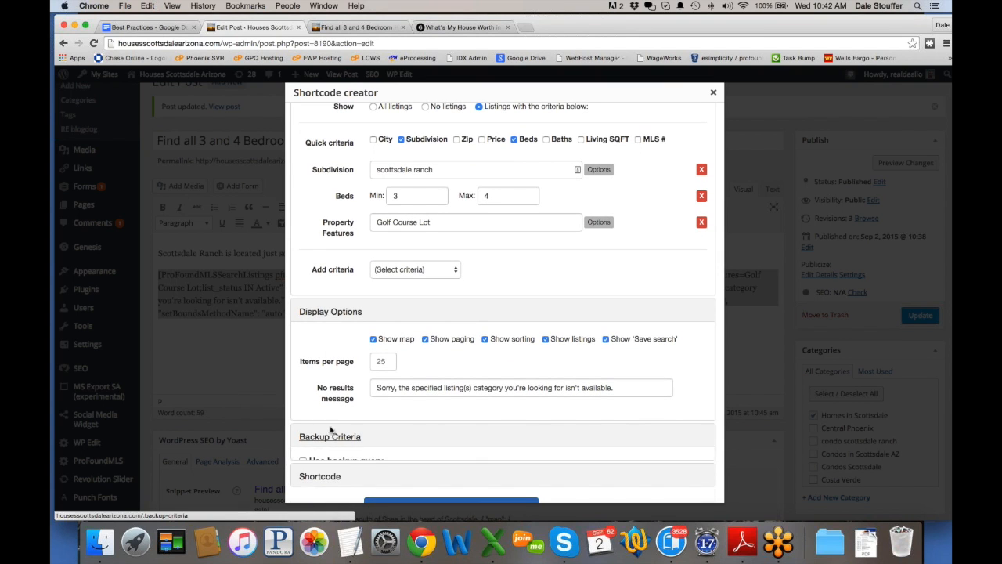
pyautogui.scroll(-3, 331, 429)
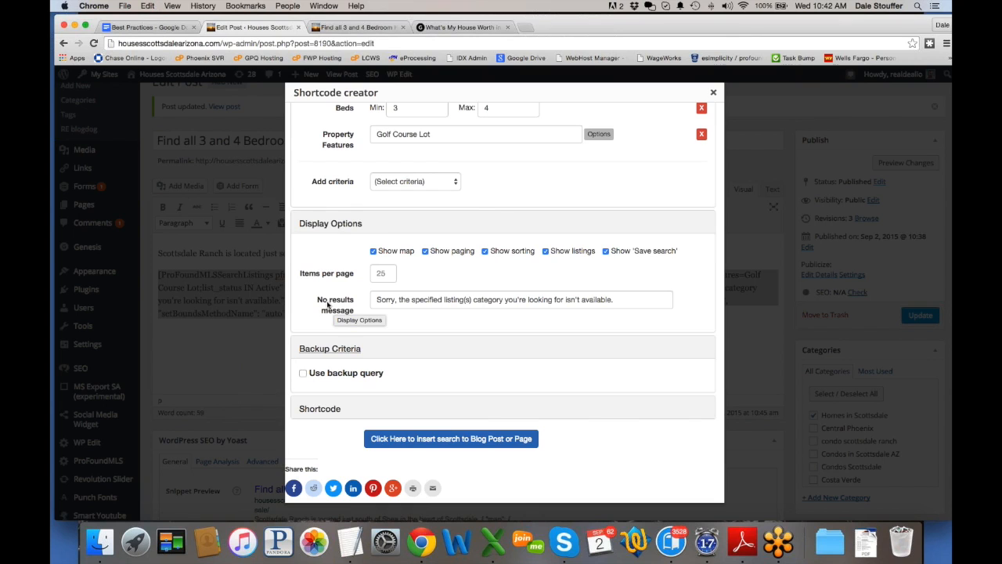
# Step: Extend the no-results message with 'however here are all homes in Scottsdale Ranch for Sale.'
pyautogui.click(400, 300)
pyautogui.moveTo(619, 299); pyautogui.dragTo(366, 300)
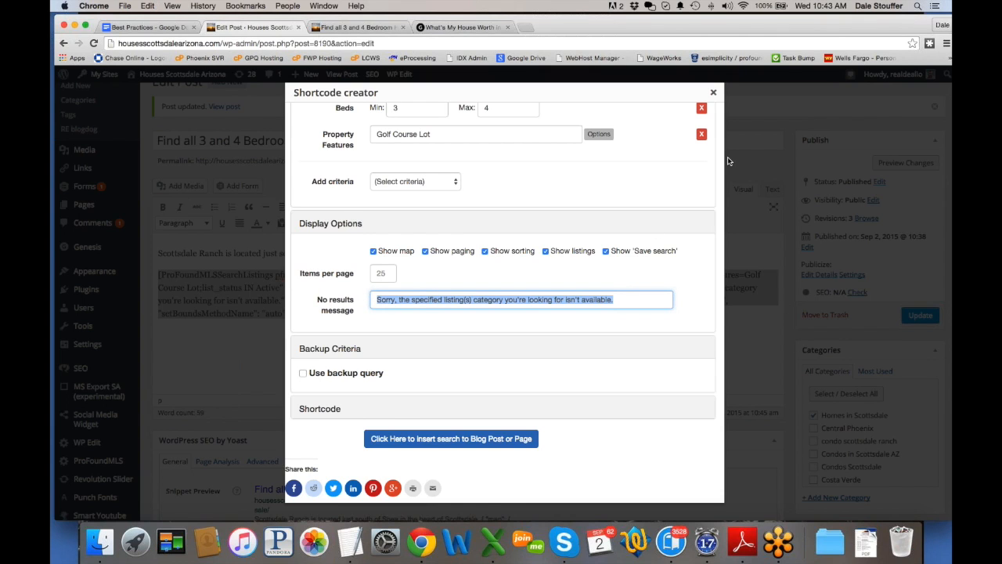
pyautogui.click(445, 300)
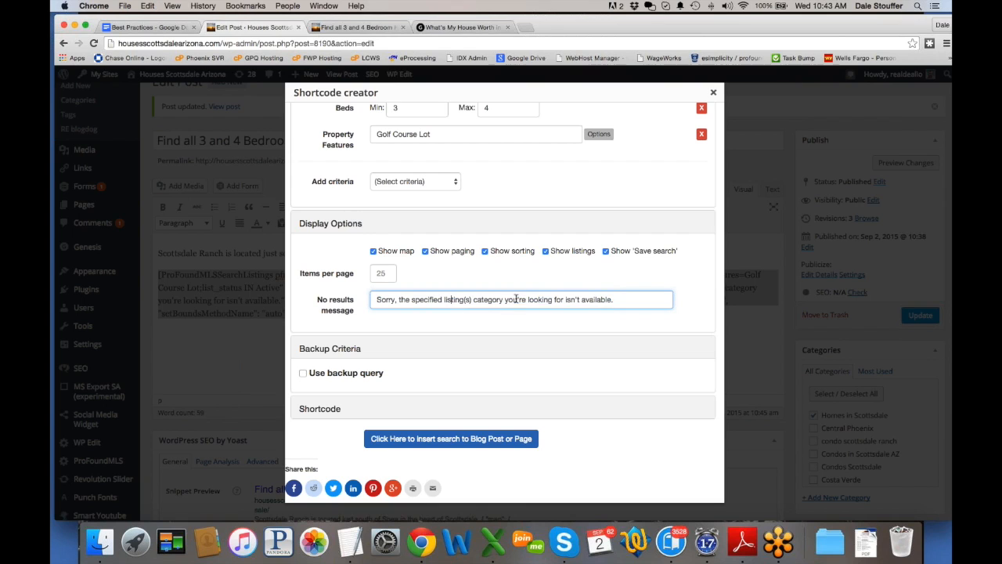
pyautogui.click(629, 298)
pyautogui.write(', now')
pyautogui.press('BackSpace')
pyautogui.press('BackSpace')
pyautogui.press('BackSpace')
pyautogui.write('however here are a')
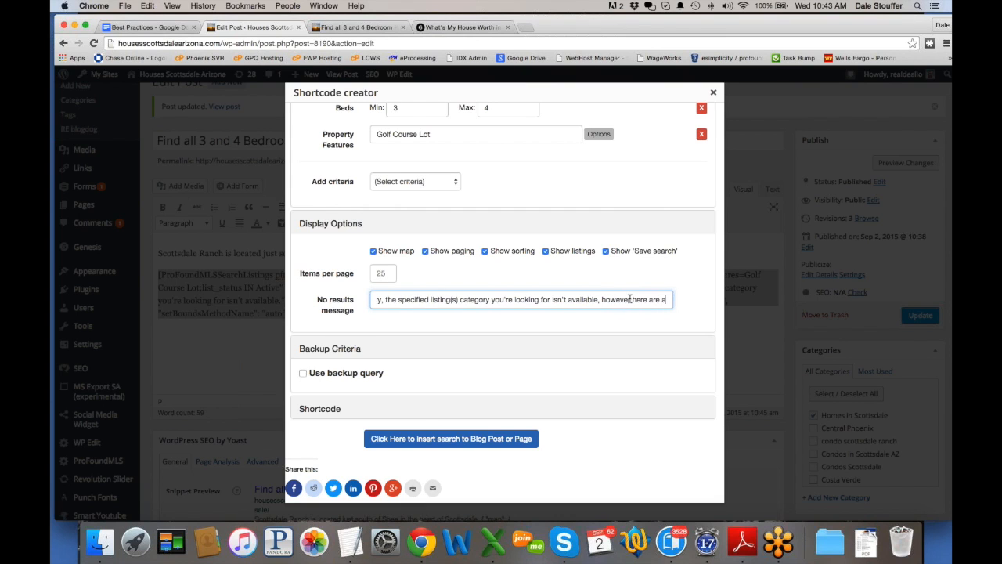
pyautogui.write('ll homes in Scto')
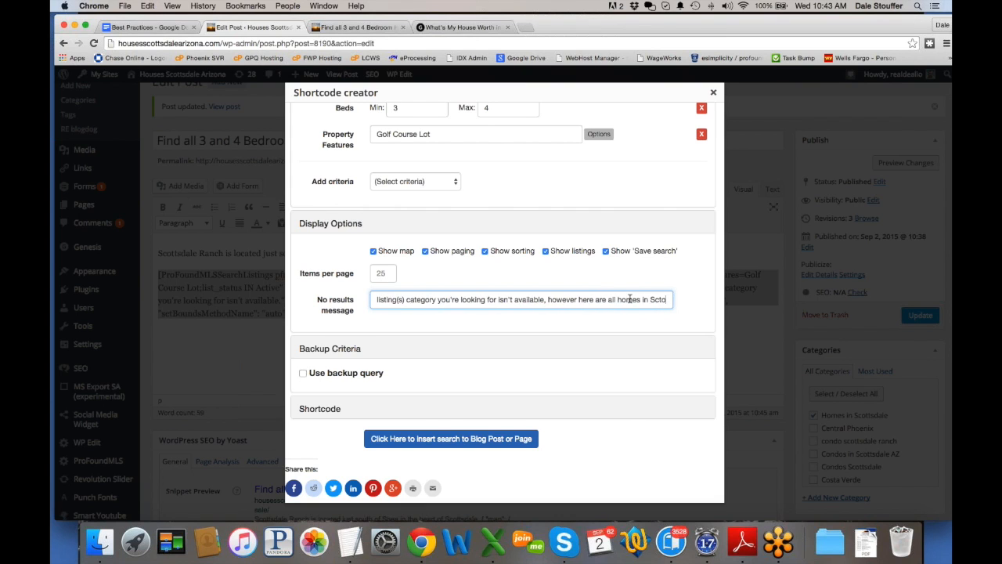
pyautogui.press('BackSpace')
pyautogui.write('ottsdale Ranch for Sale.')
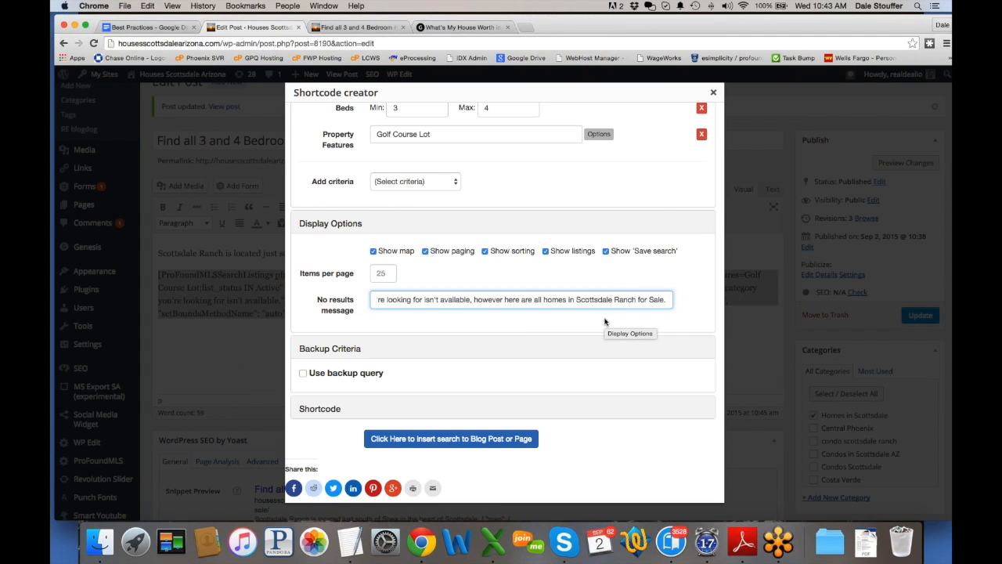
# Step: Turn on Use backup query under Backup Criteria
pyautogui.scroll(3, 576, 236)
pyautogui.scroll(5, 577, 235)
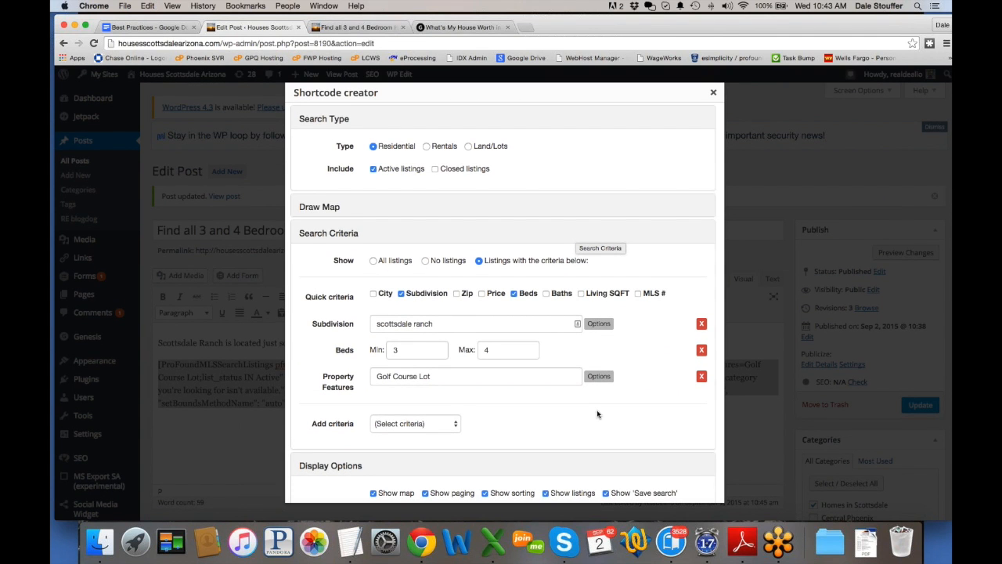
pyautogui.scroll(-8, 598, 412)
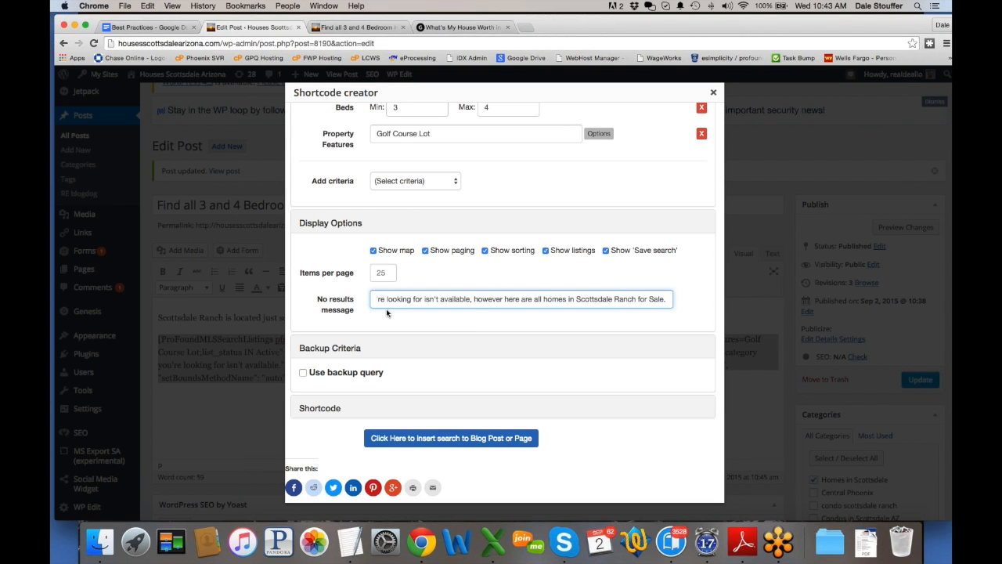
pyautogui.scroll(8, 470, 297)
pyautogui.scroll(-2, 587, 266)
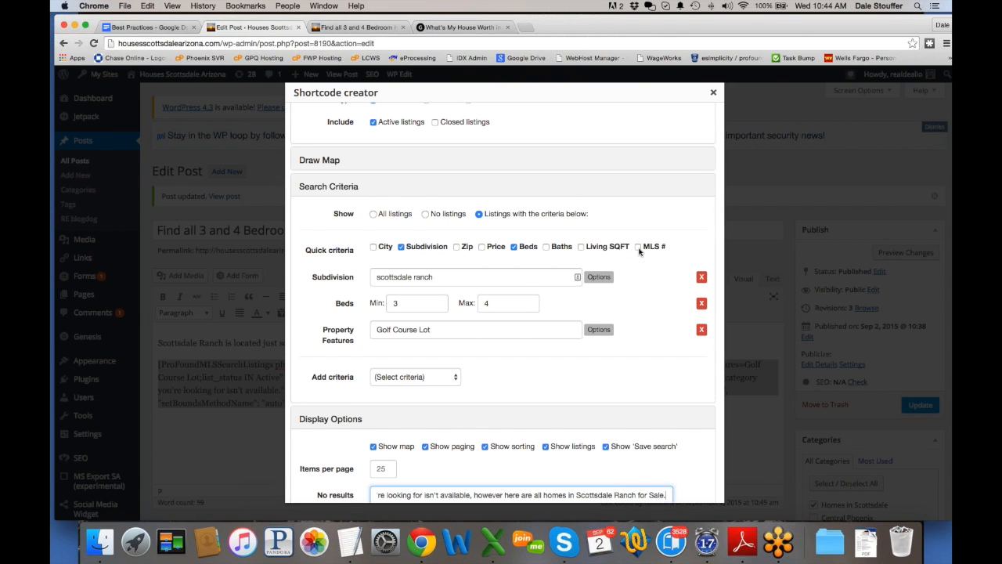
pyautogui.scroll(-1, 501, 382)
pyautogui.scroll(-5, 501, 382)
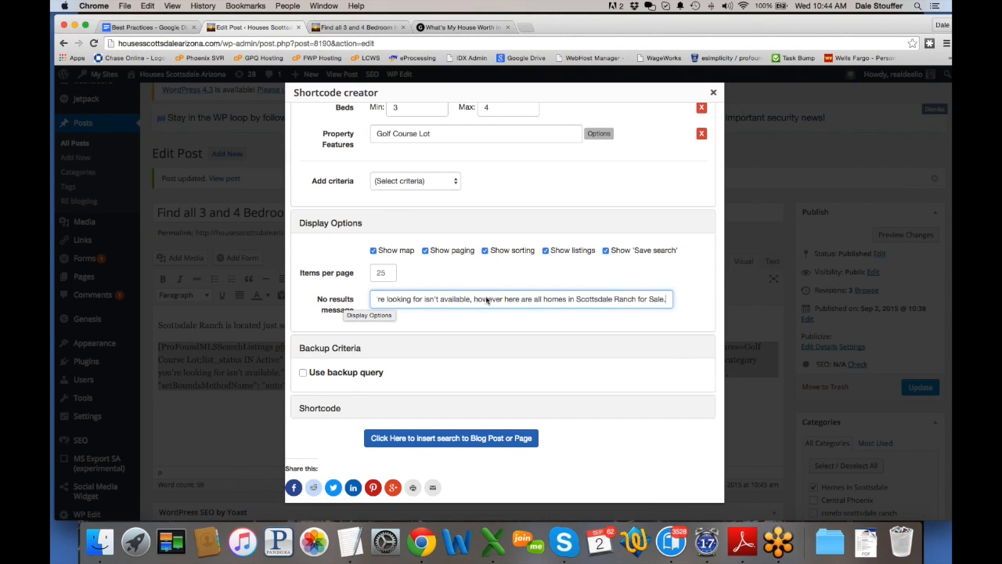
pyautogui.click(303, 372)
pyautogui.scroll(-5, 457, 355)
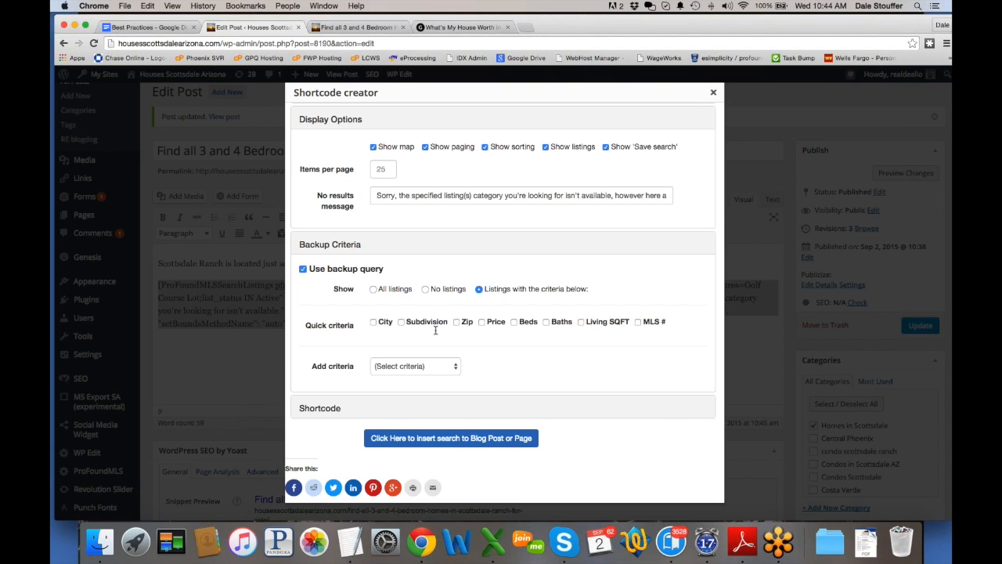
# Step: Restrict the backup query to the subdivision 'scottsdale ranch'
pyautogui.click(402, 322)
pyautogui.click(427, 351)
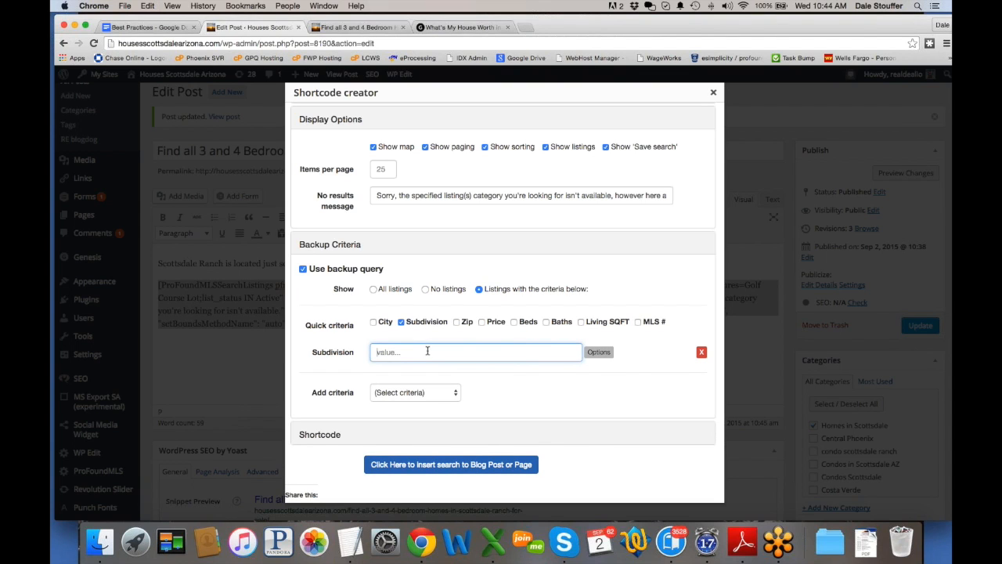
pyautogui.write('scottsdale ranch')
# Step: Insert the revised search into the post, update it, and view the live page
pyautogui.scroll(-1, 506, 372)
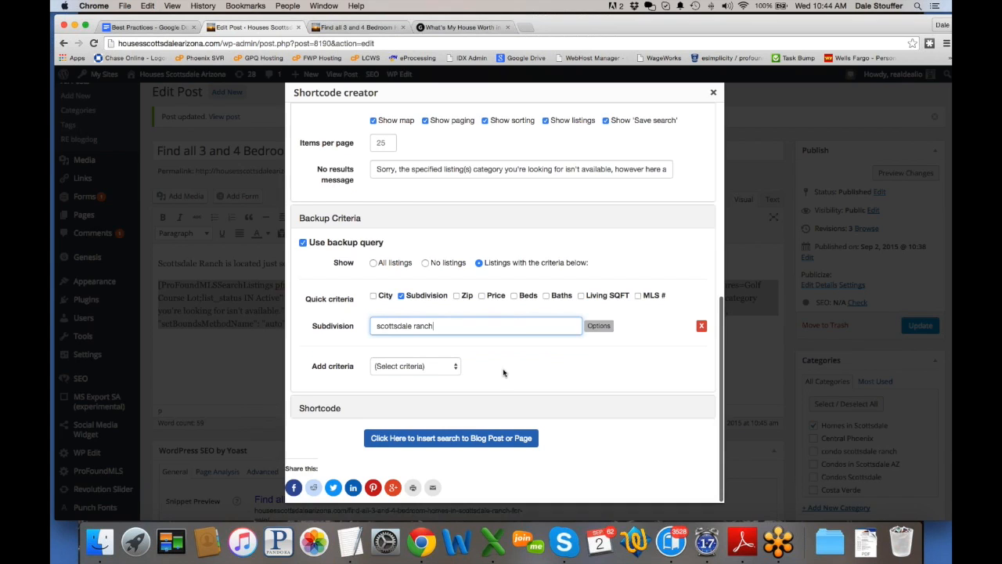
pyautogui.click(434, 437)
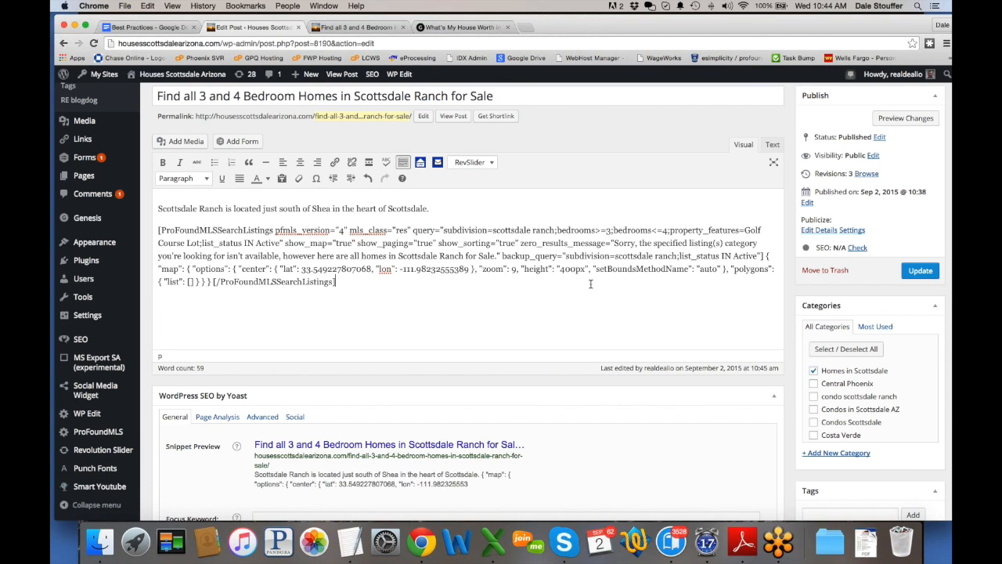
pyautogui.moveTo(614, 243); pyautogui.dragTo(498, 256)
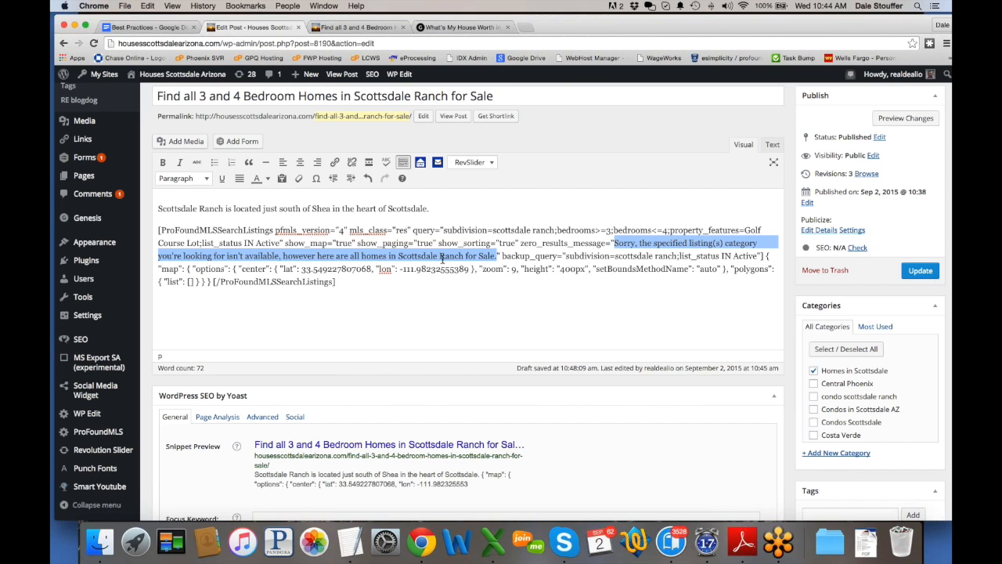
pyautogui.click(912, 270)
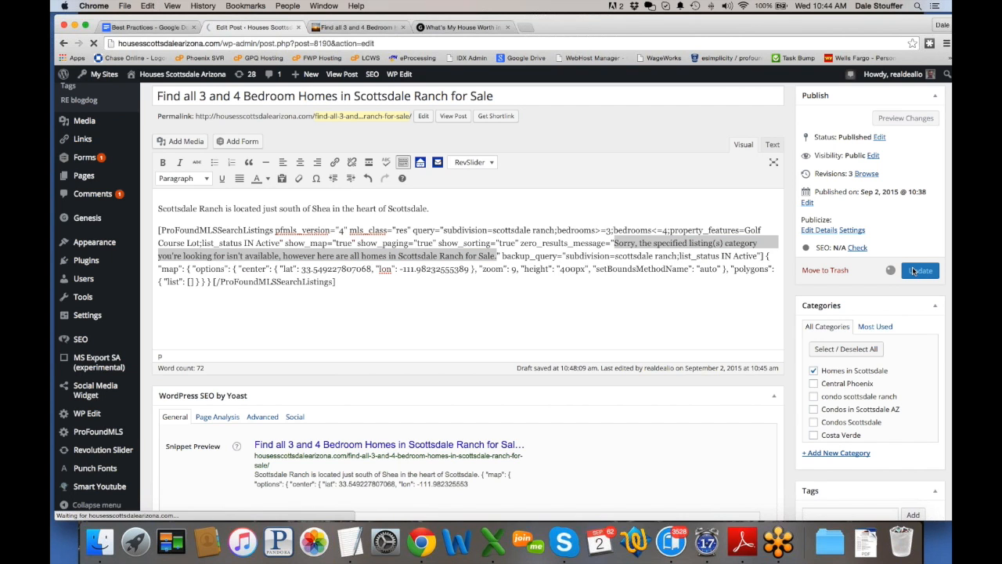
pyautogui.click(359, 27)
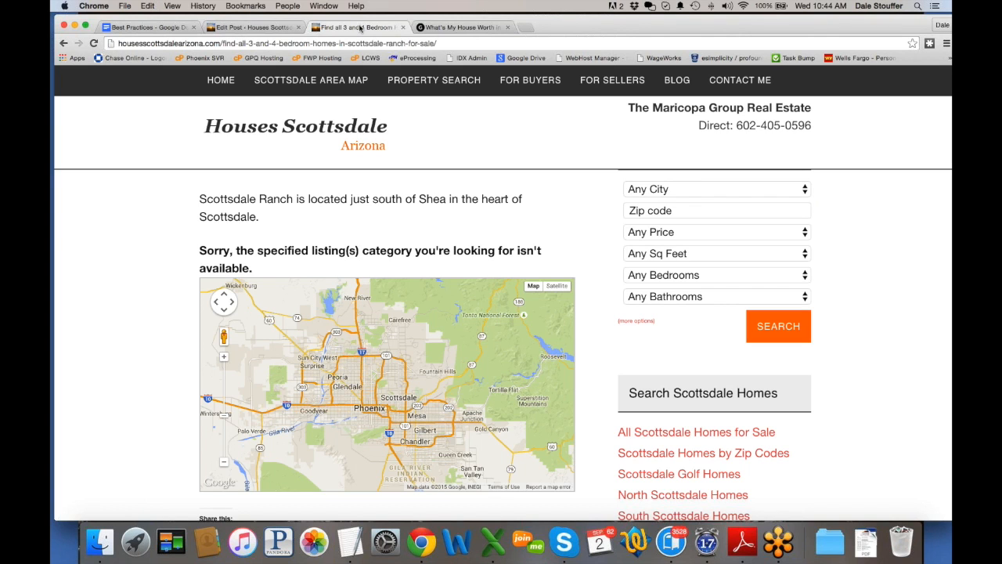
# Step: Reload the live post and review the map and the 38 fallback Scottsdale Ranch listings
pyautogui.click(94, 43)
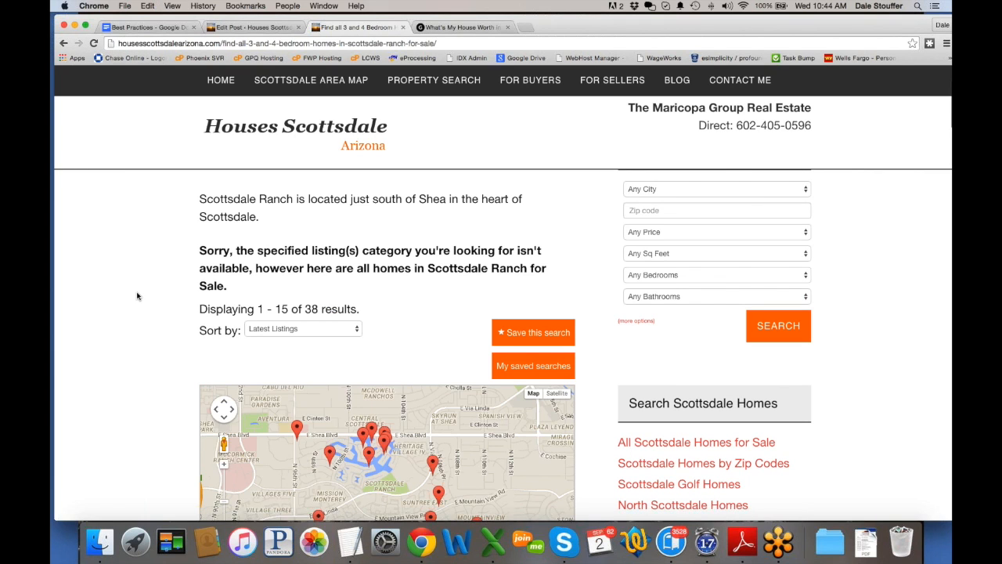
pyautogui.scroll(-4, 136, 292)
pyautogui.scroll(2, 350, 278)
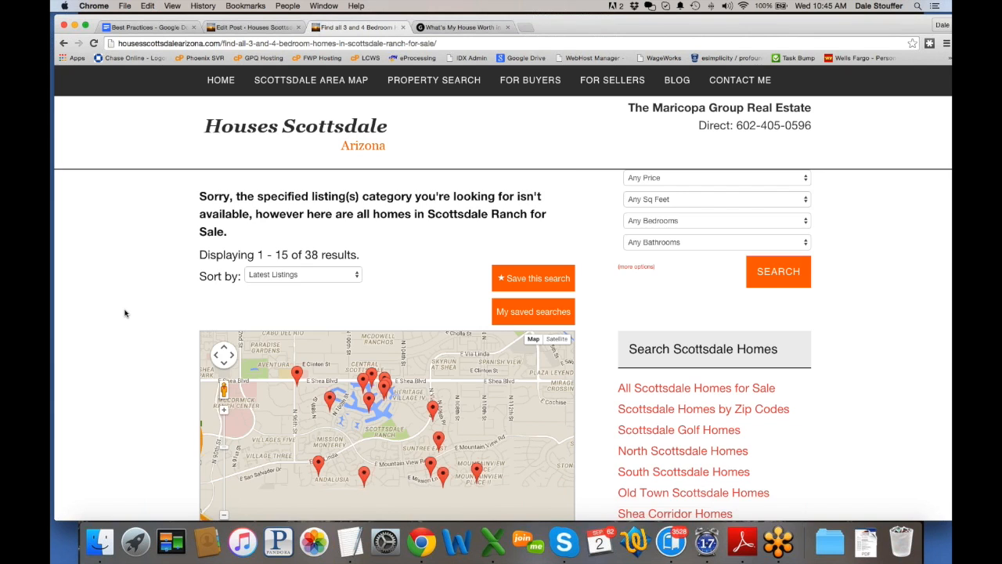
pyautogui.scroll(-10, 127, 314)
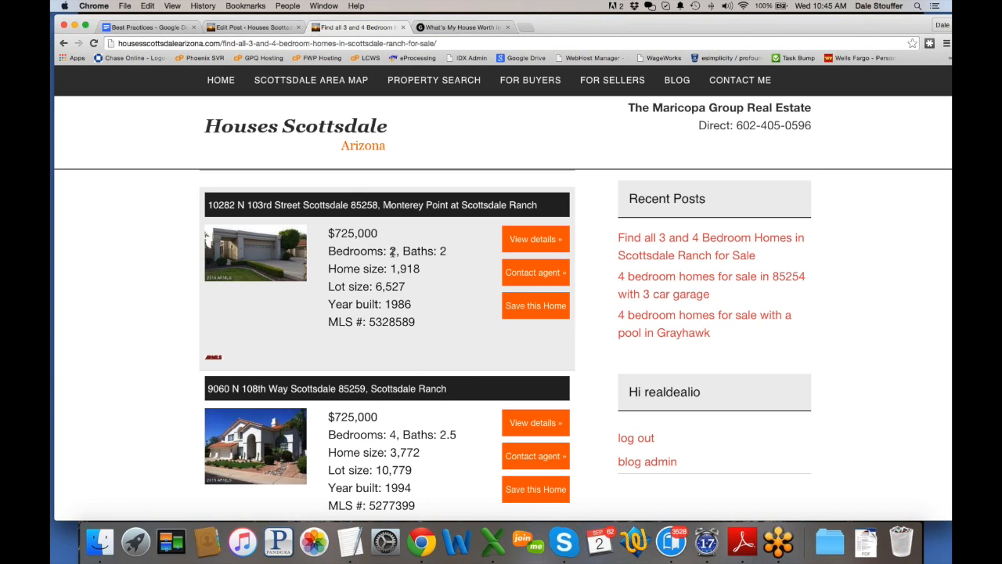
pyautogui.scroll(-5, 407, 373)
pyautogui.scroll(-15, 408, 373)
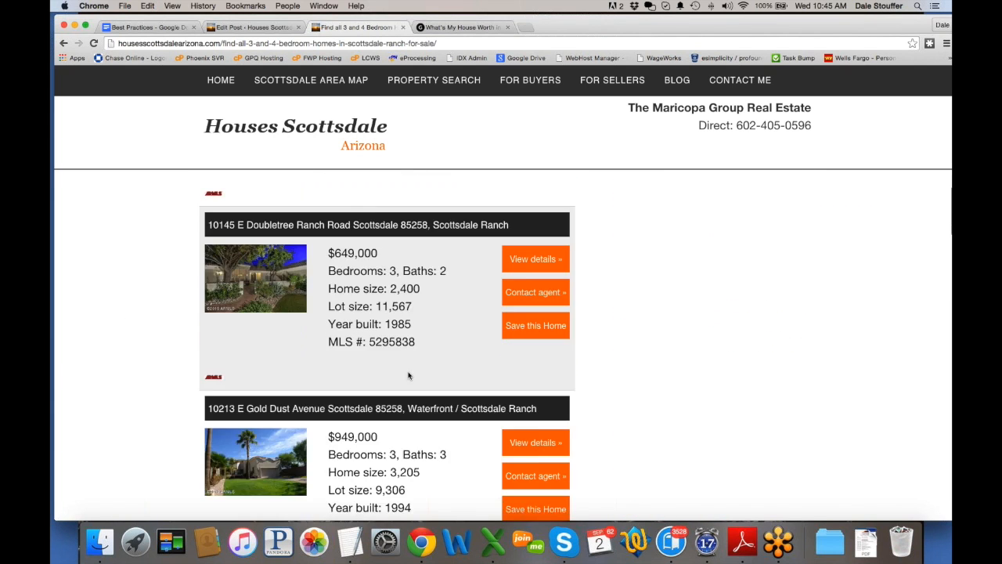
pyautogui.scroll(15, 408, 376)
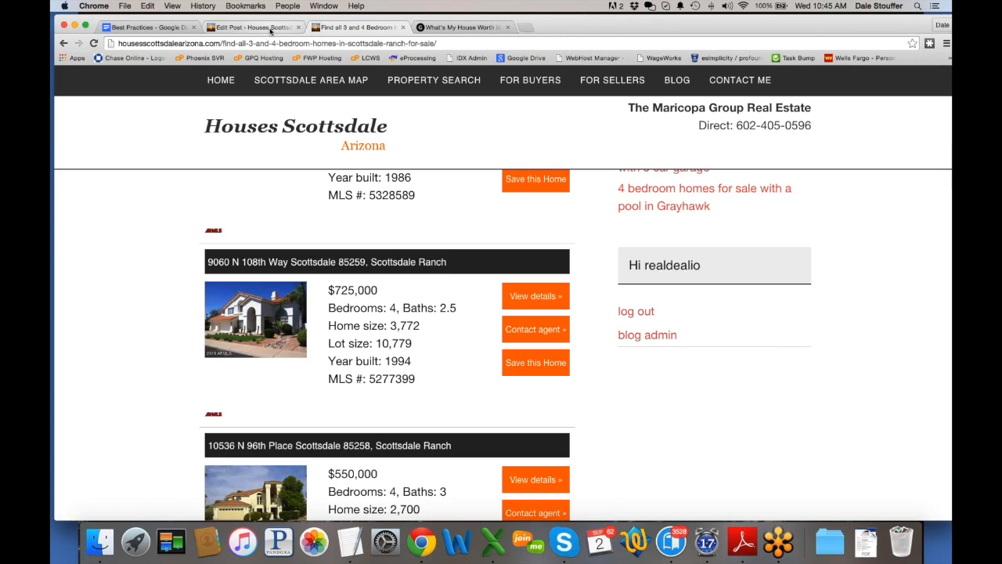
pyautogui.click(269, 27)
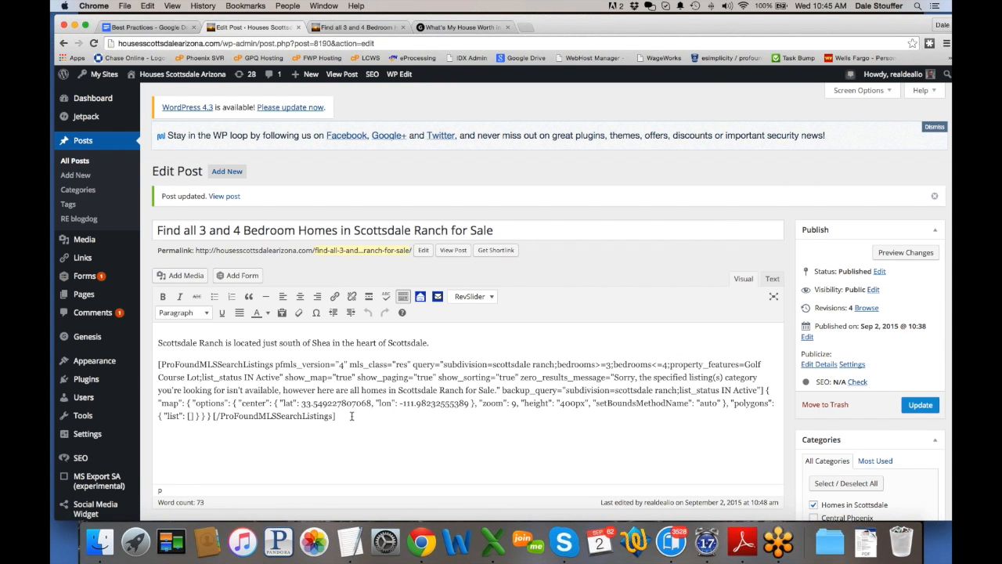
# Step: Reopen the listings shortcode in the Profound Search Shortcode Creator and review its criteria
pyautogui.moveTo(353, 416); pyautogui.dragTo(159, 360)
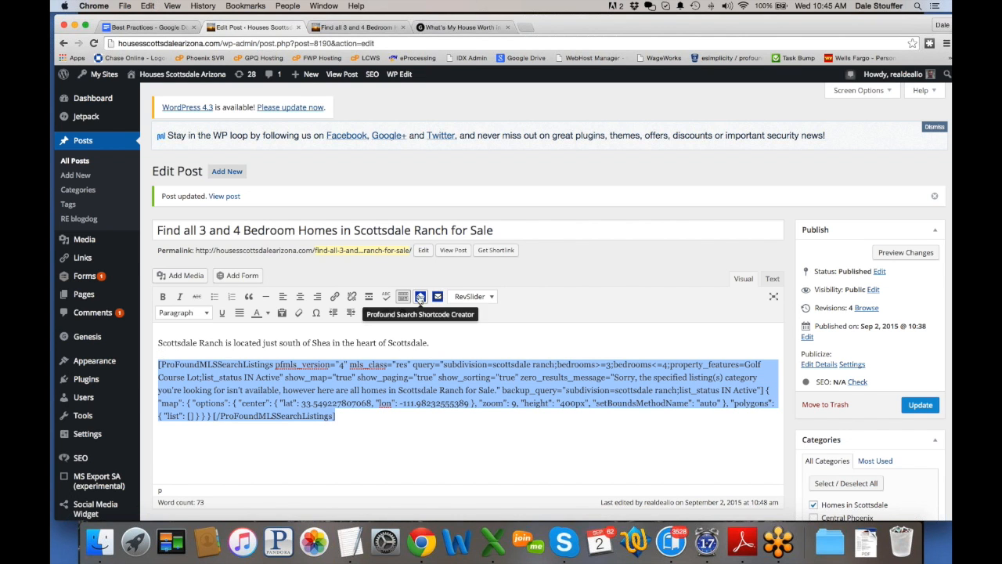
pyautogui.click(421, 297)
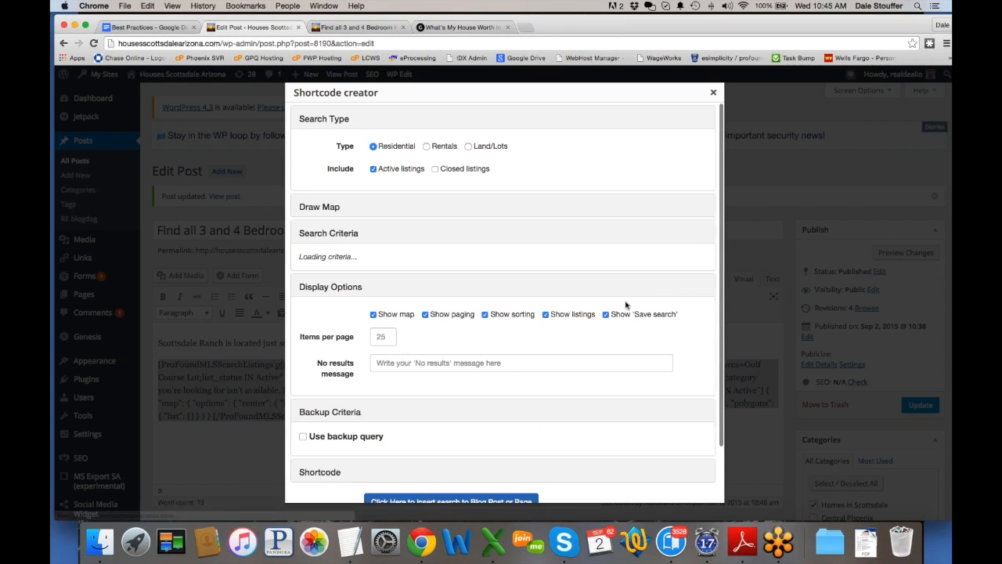
pyautogui.scroll(-3, 540, 309)
pyautogui.scroll(-3, 547, 317)
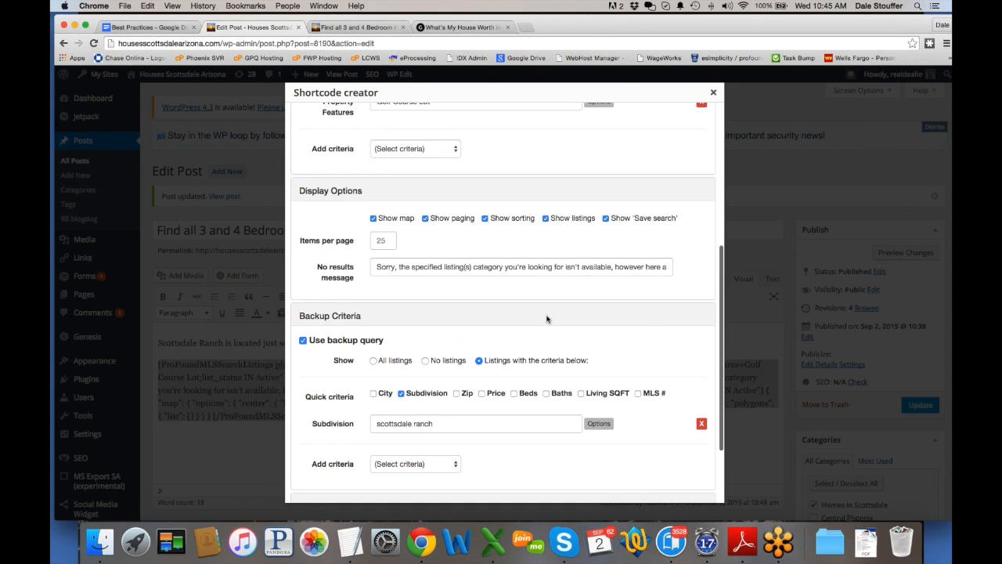
pyautogui.scroll(-1, 547, 318)
pyautogui.scroll(-3, 546, 318)
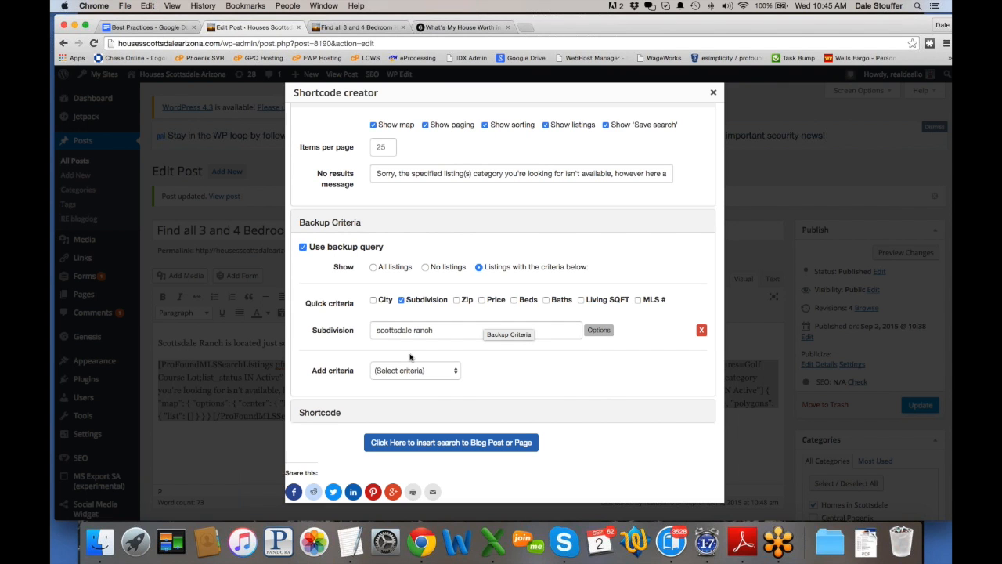
pyautogui.scroll(15, 409, 357)
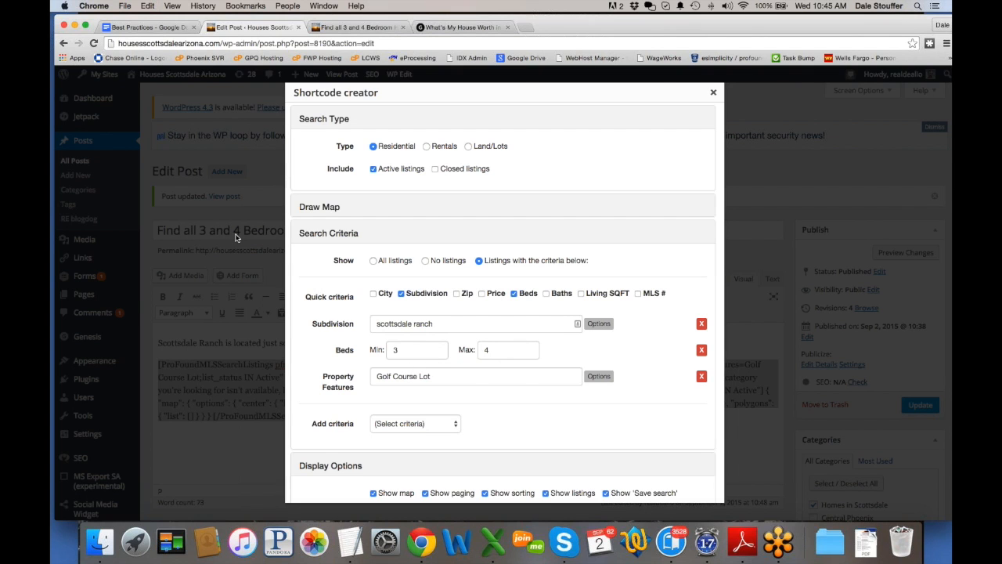
pyautogui.scroll(-14, 606, 304)
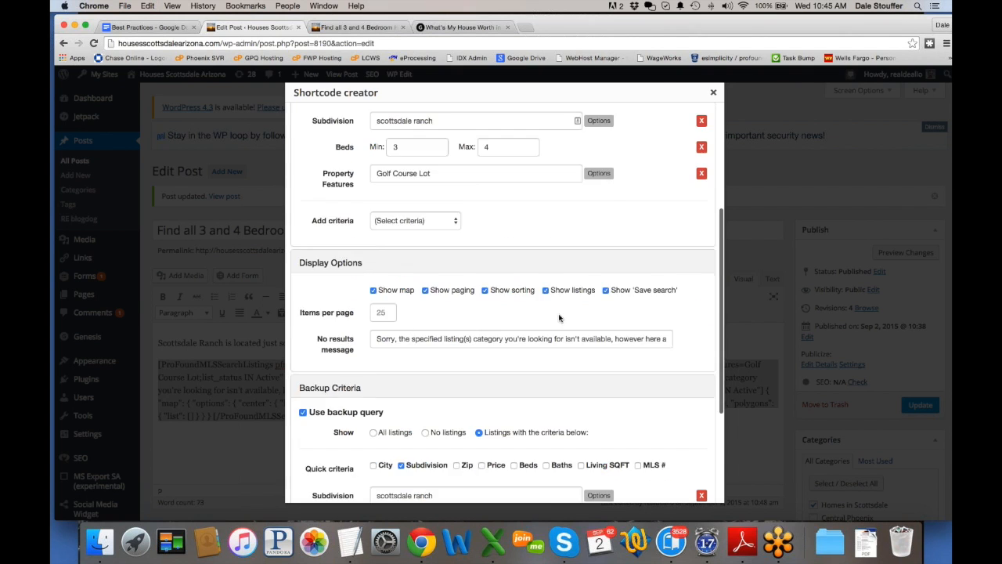
pyautogui.scroll(-2, 537, 423)
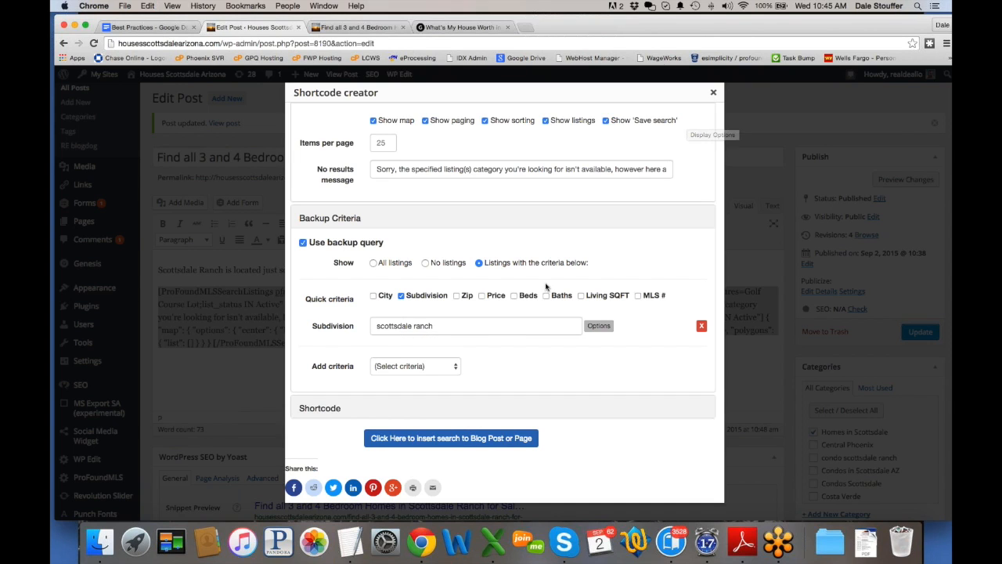
# Step: Remove Subdivision from the backup criteria and insert the revised search into the post
pyautogui.click(701, 325)
pyautogui.scroll(5, 581, 253)
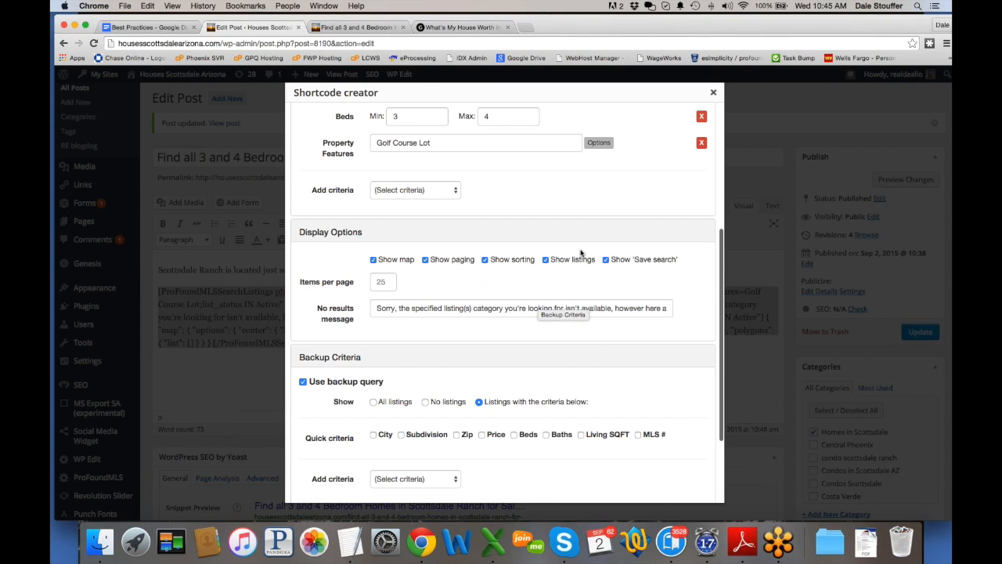
pyautogui.scroll(4, 581, 253)
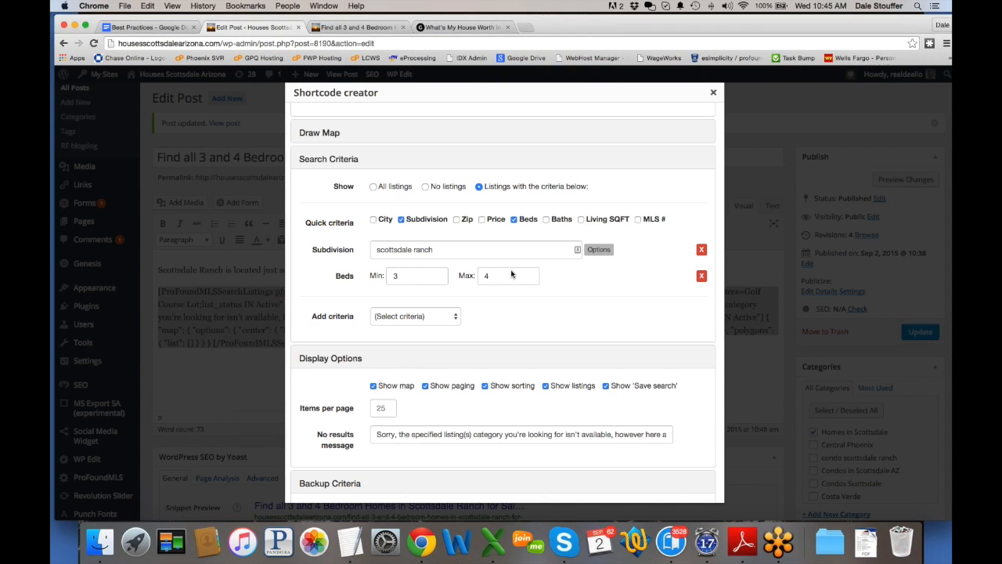
pyautogui.scroll(-3, 546, 338)
pyautogui.scroll(-5, 546, 338)
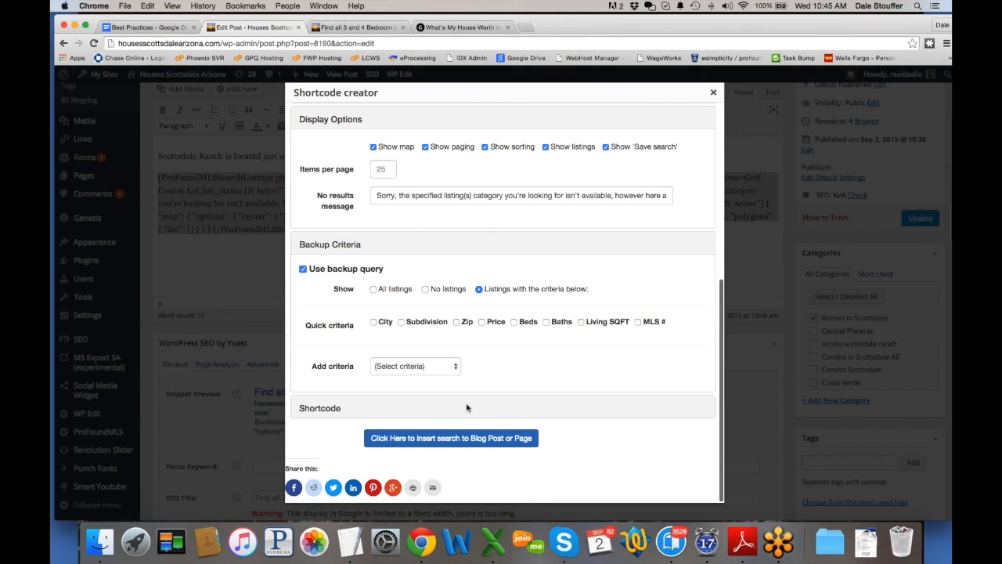
pyautogui.click(452, 436)
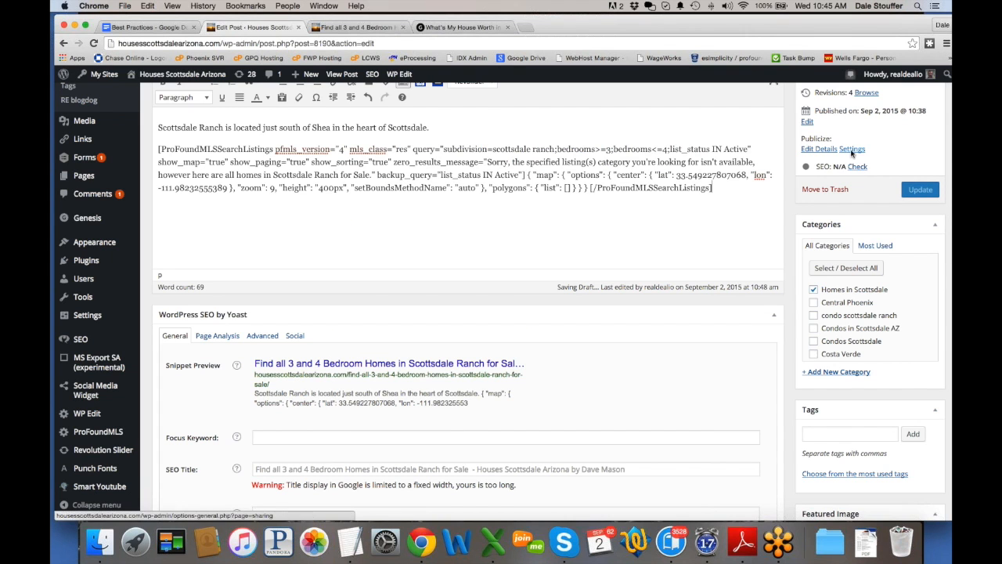
# Step: Update the post and reload the live page to confirm it shows 28 results
pyautogui.click(921, 190)
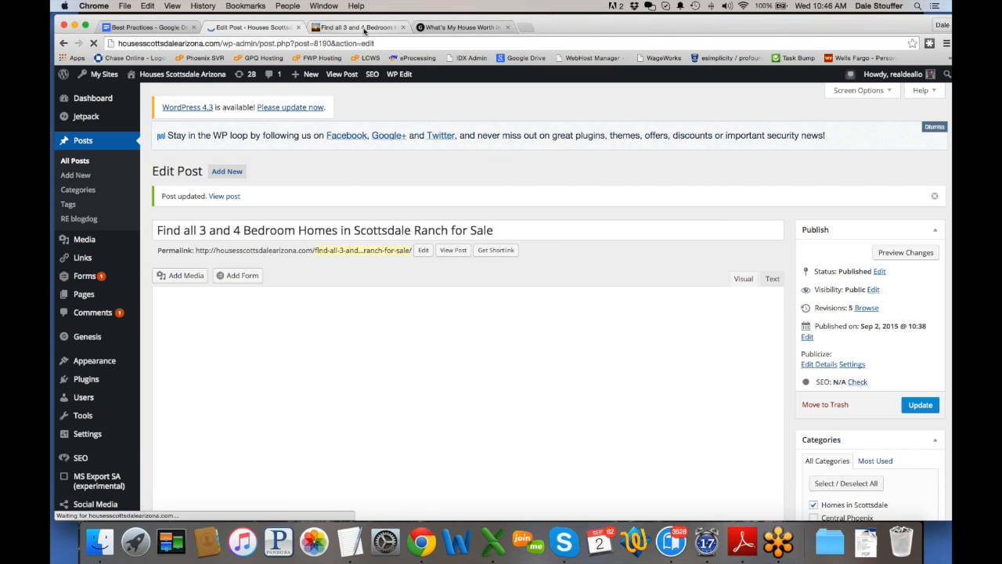
pyautogui.click(364, 29)
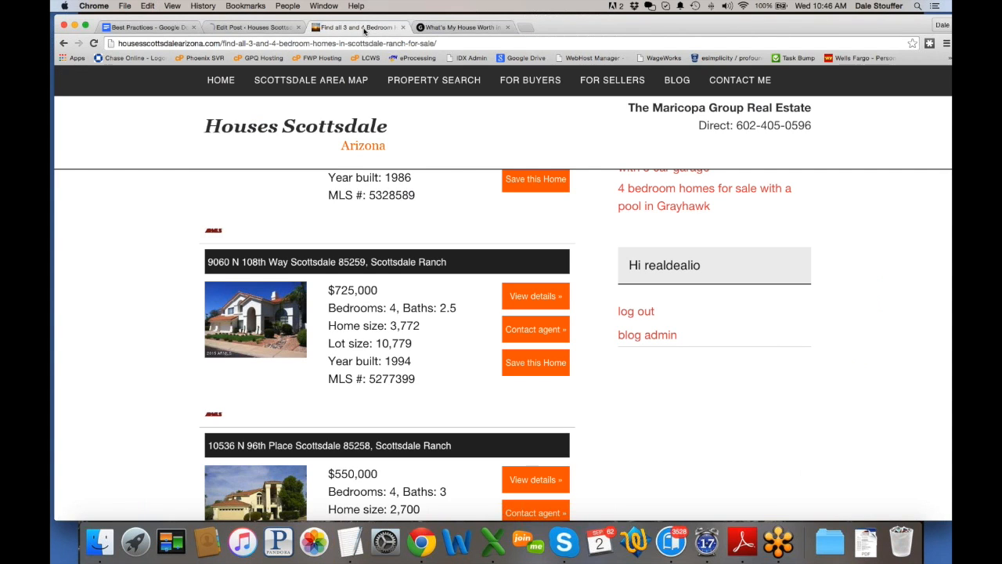
pyautogui.click(93, 43)
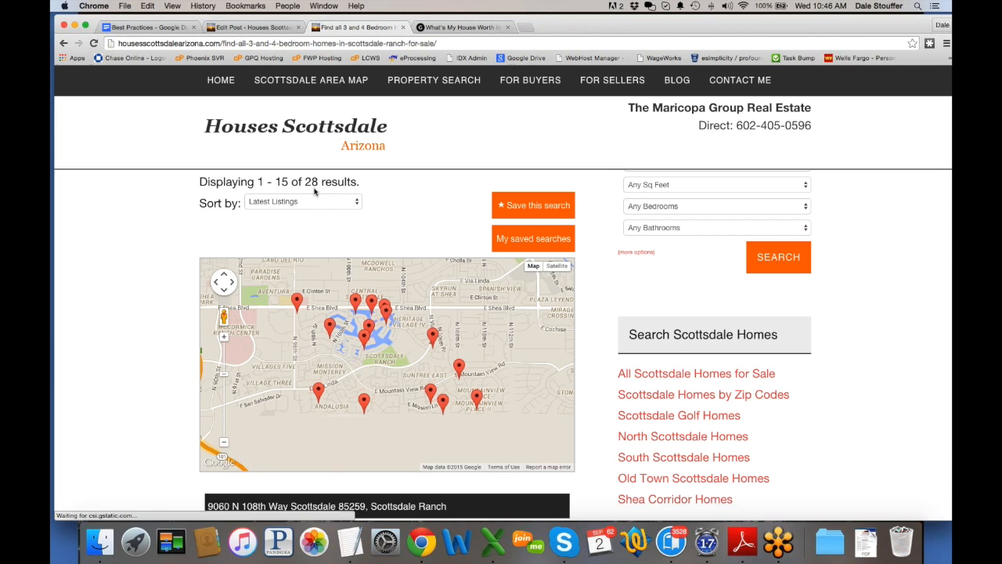
pyautogui.scroll(-5, 123, 314)
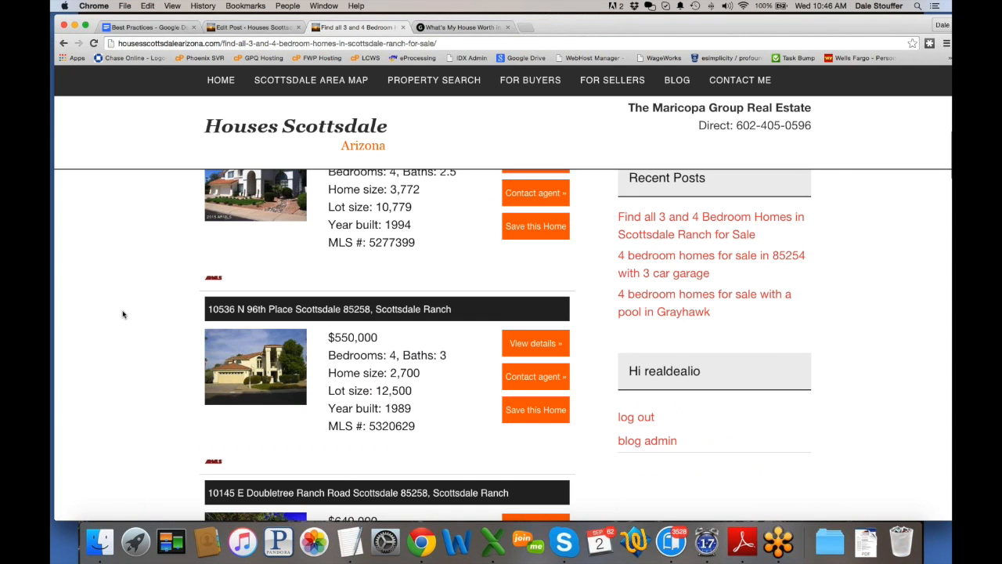
pyautogui.scroll(-4, 123, 314)
pyautogui.scroll(15, 149, 248)
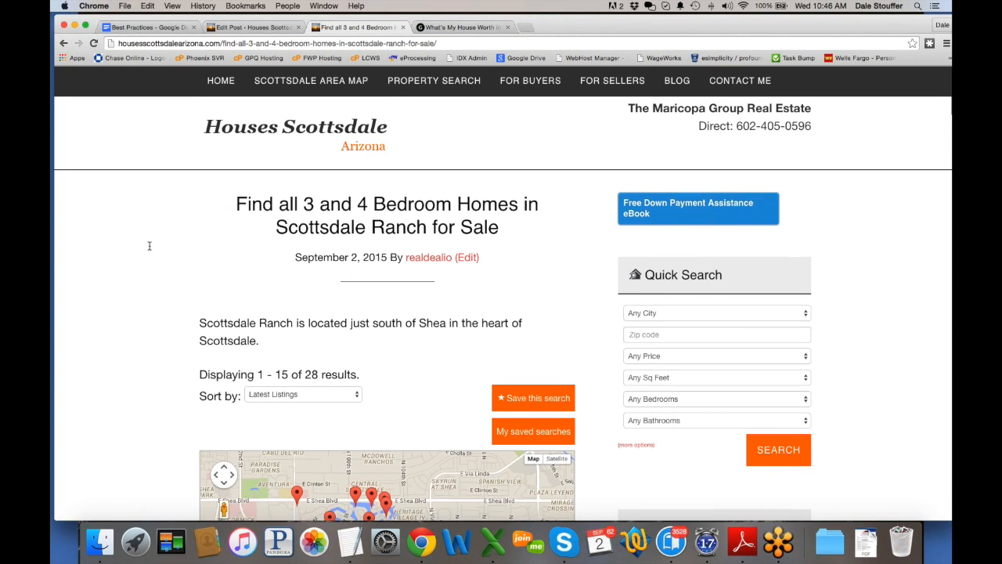
pyautogui.click(249, 27)
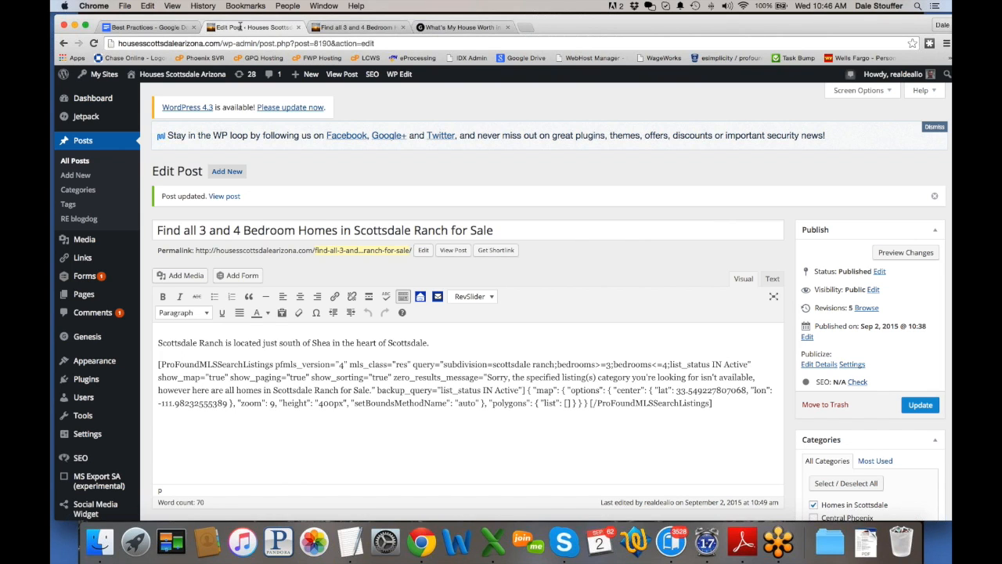
# Step: Start a new post titled 'Sold Listings in Scottsdale Ranch for the last 3 months'
pyautogui.click(83, 176)
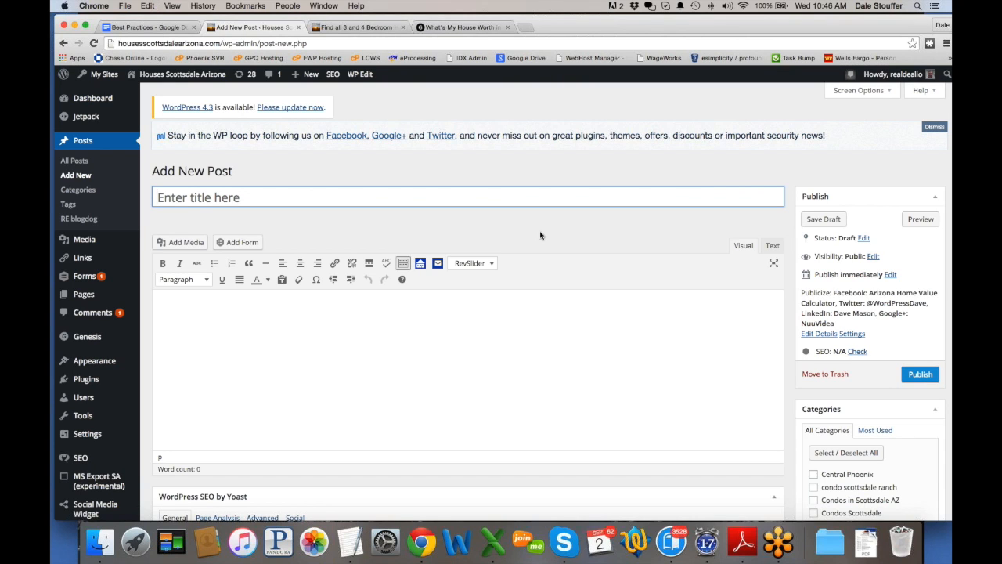
pyautogui.click(420, 263)
pyautogui.click(713, 92)
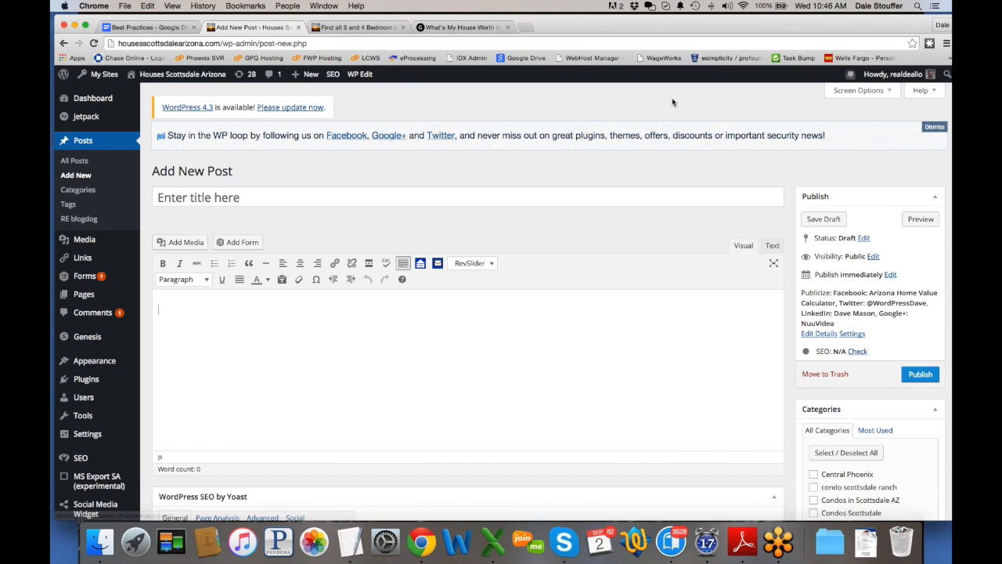
pyautogui.click(378, 187)
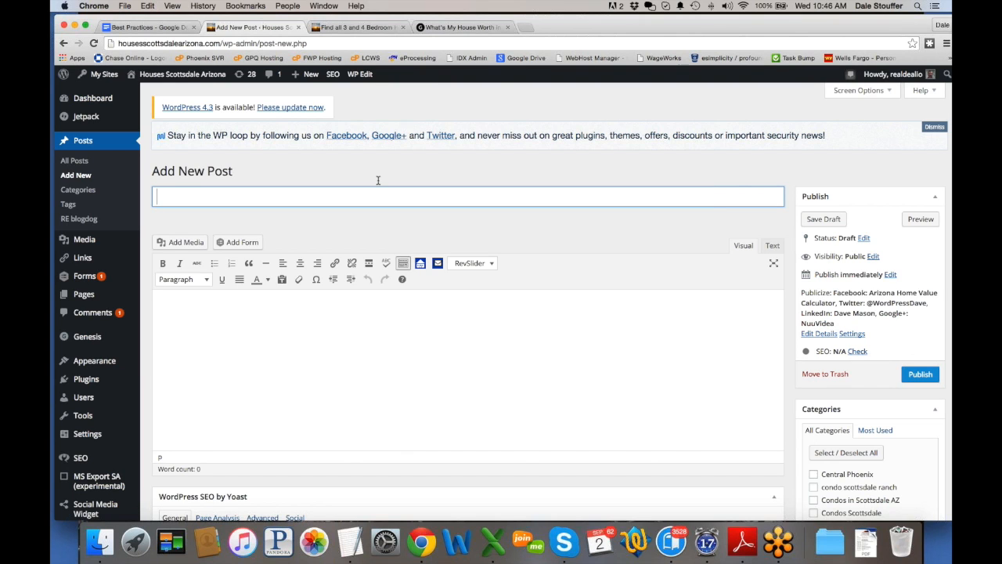
pyautogui.write('Closed Listings in Scottsdale')
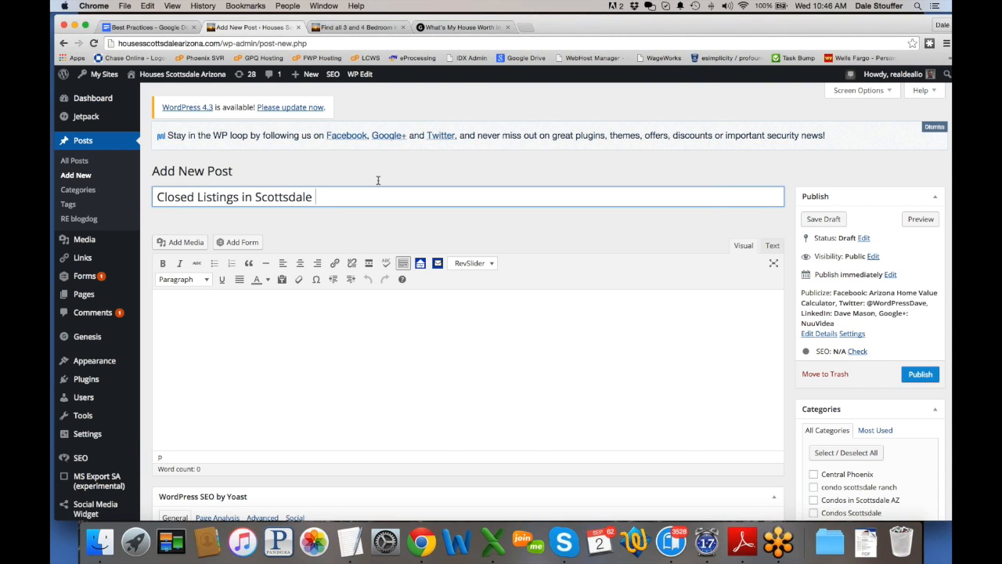
pyautogui.write(' Ranch for the last 3 months')
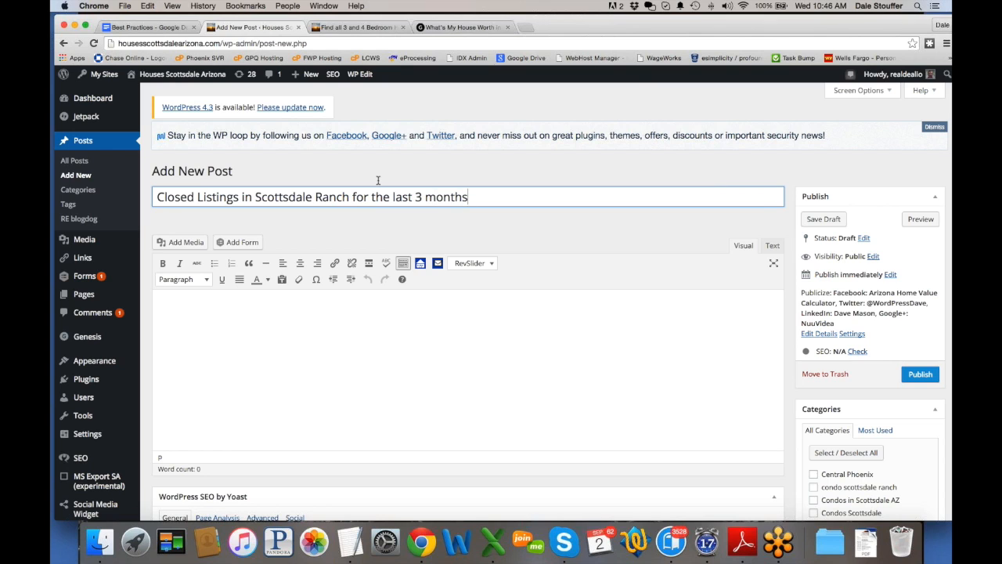
pyautogui.click(214, 303)
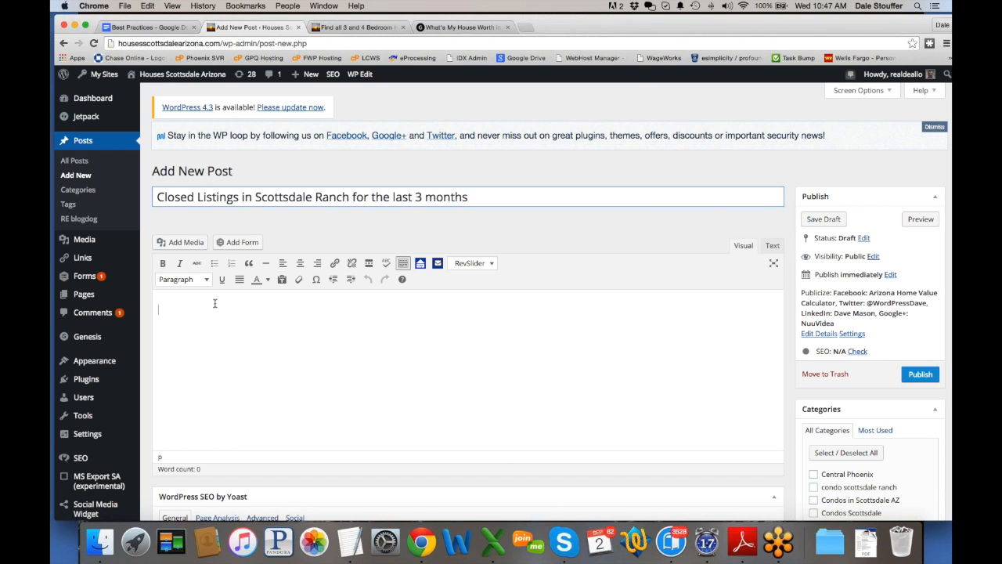
pyautogui.doubleClick(171, 197)
pyautogui.write('Sold')
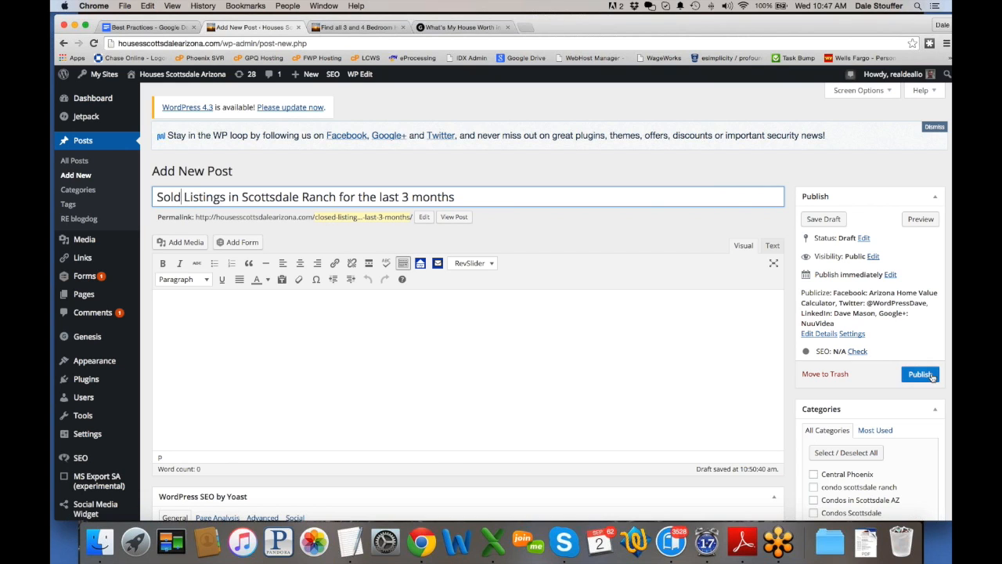
# Step: Save the edited permalink slug and paste the post title as the body's first line
pyautogui.click(422, 218)
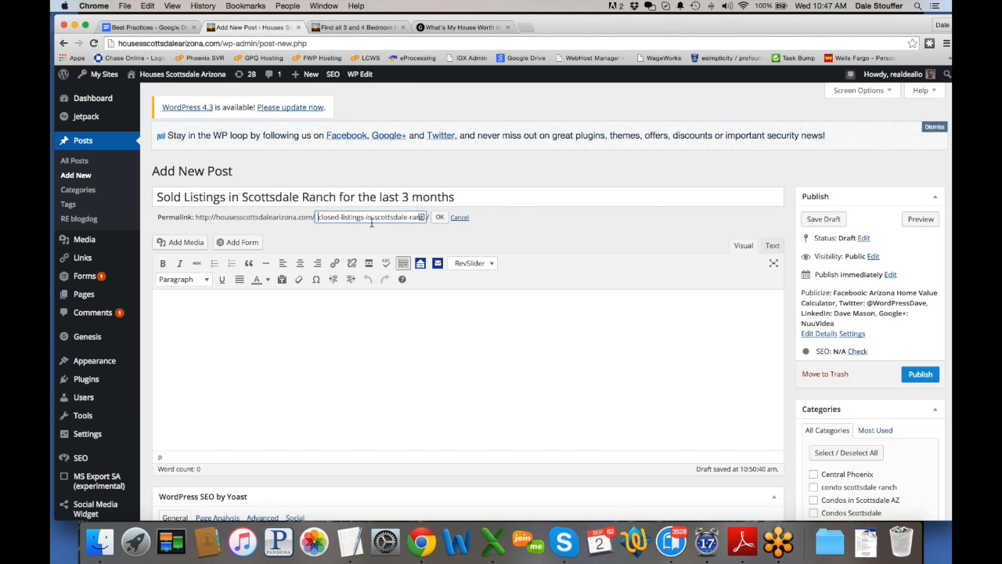
pyautogui.click(439, 217)
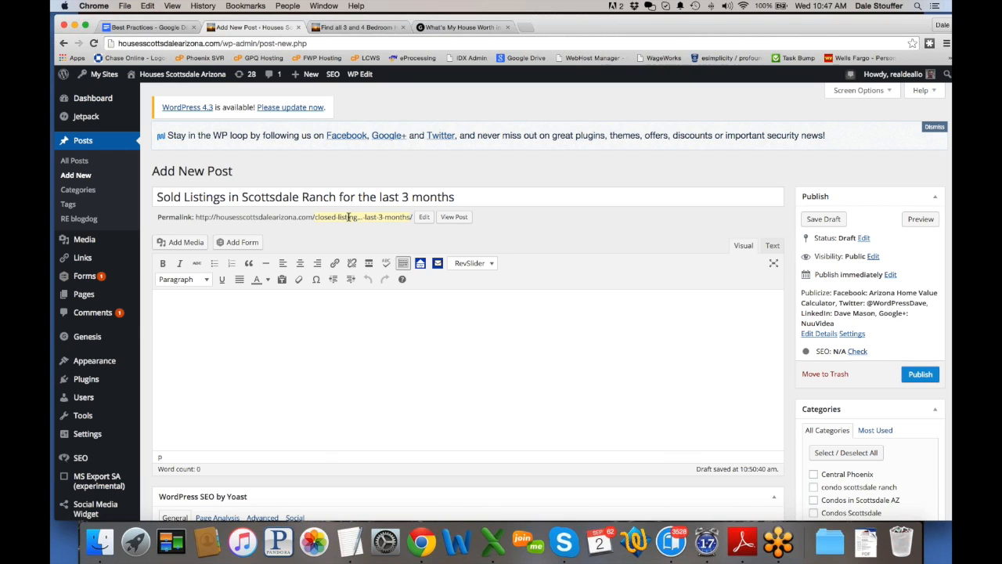
pyautogui.click(305, 303)
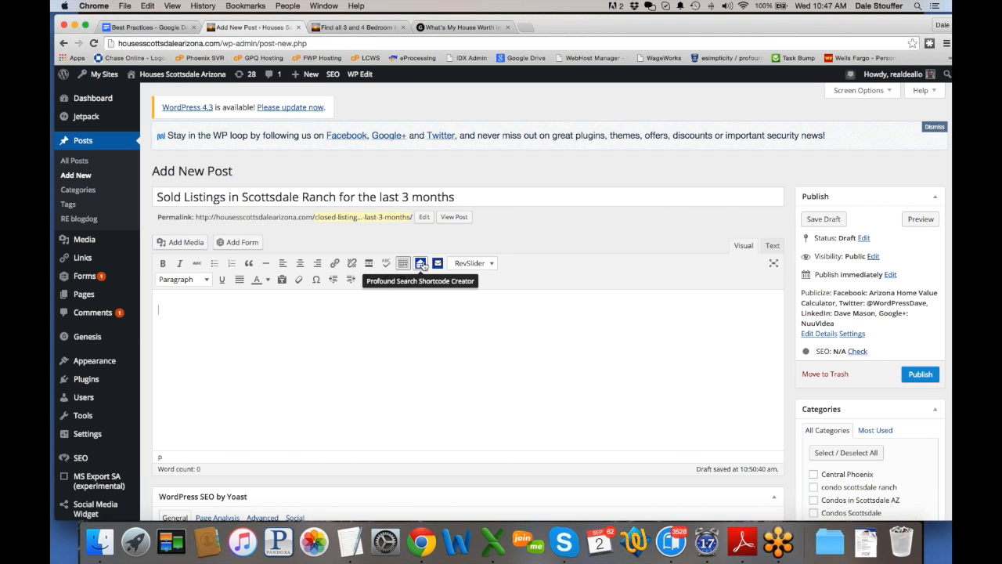
pyautogui.moveTo(460, 197); pyautogui.dragTo(144, 196)
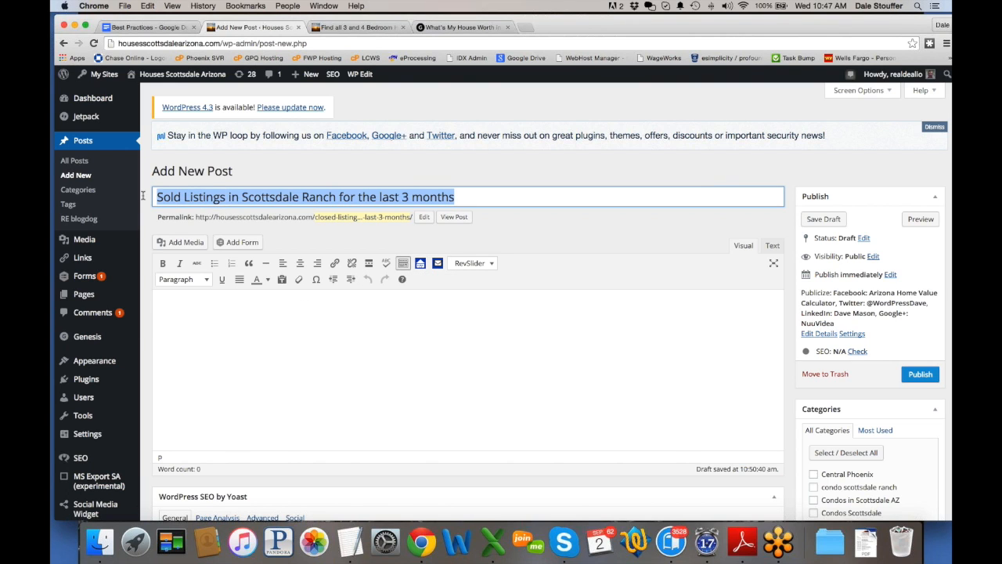
pyautogui.hotkey('ctrl', 'c')
pyautogui.click(217, 293)
pyautogui.hotkey('ctrl', 'v')
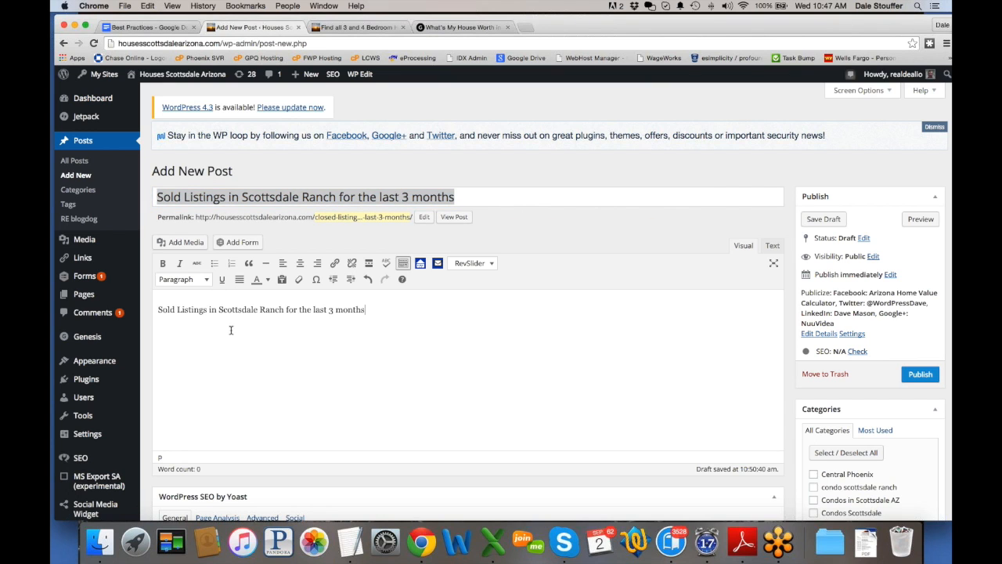
# Step: Build a listings search for Closed listings only in subdivision 'scottsdale ranch'
pyautogui.click(420, 263)
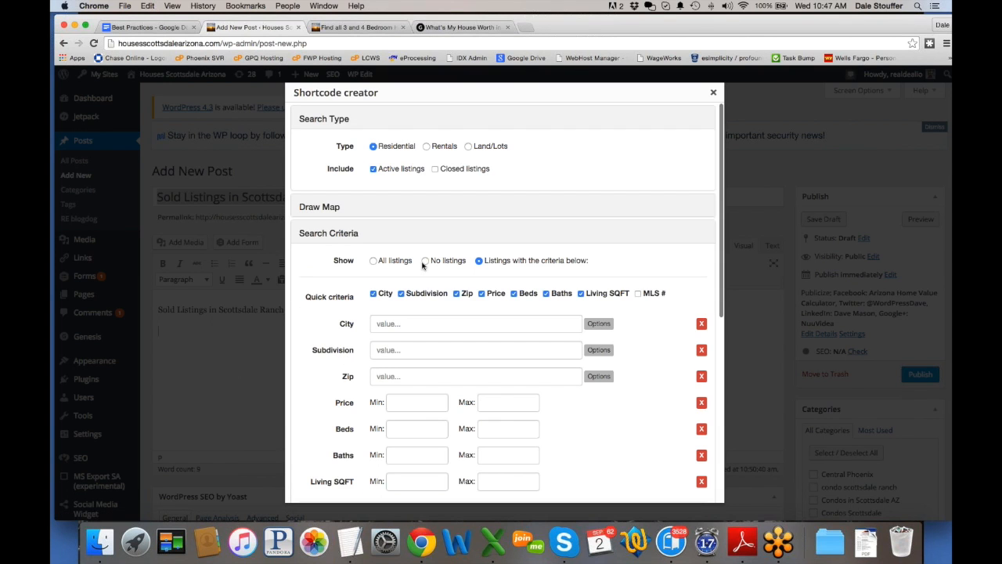
pyautogui.scroll(-1, 423, 188)
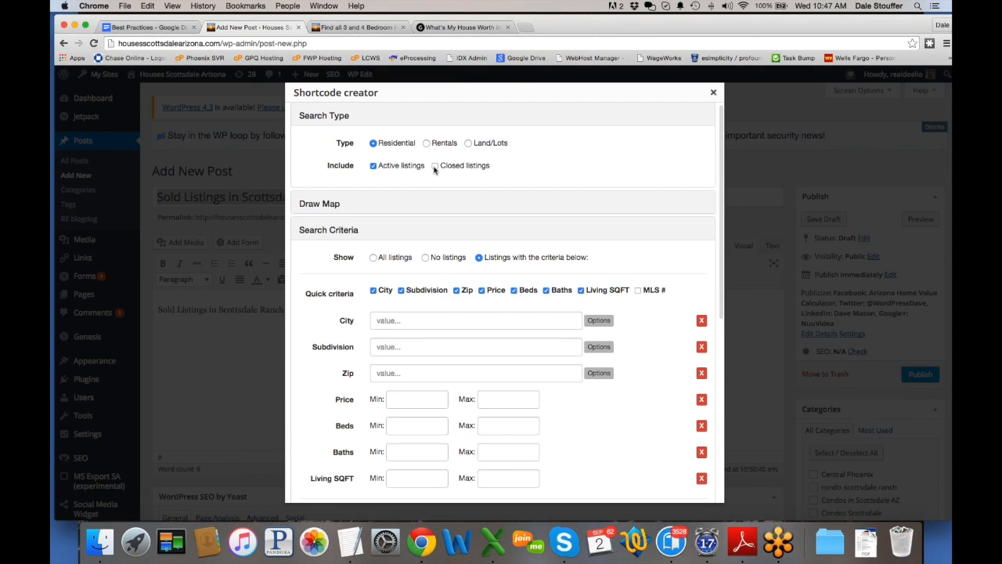
pyautogui.click(435, 166)
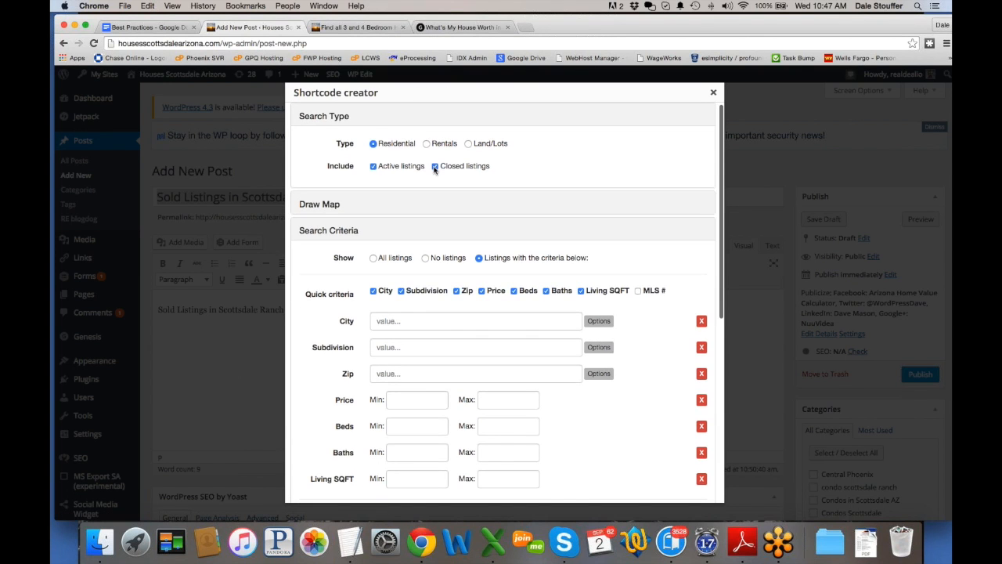
pyautogui.click(374, 166)
pyautogui.scroll(-1, 345, 201)
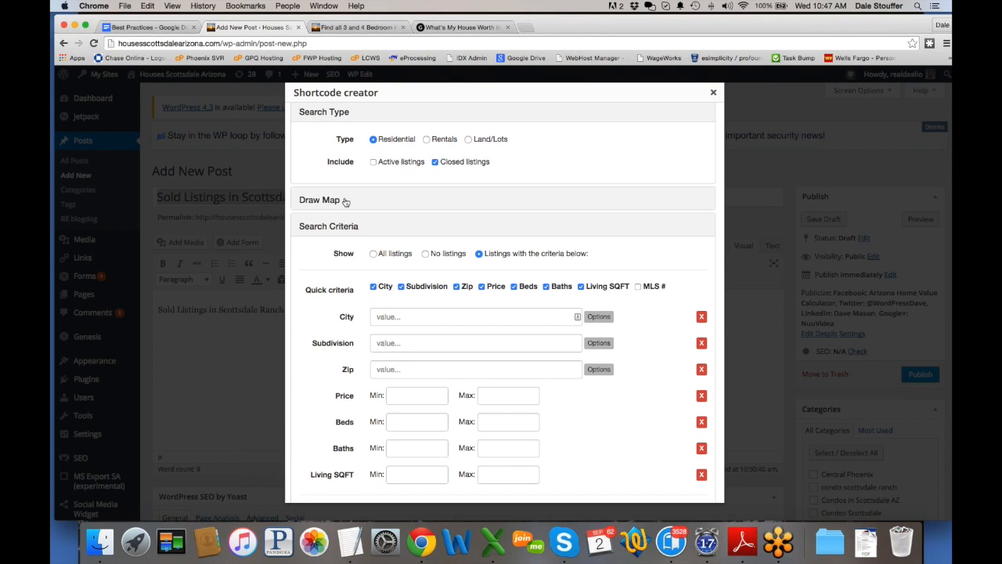
pyautogui.click(438, 343)
pyautogui.write('sc')
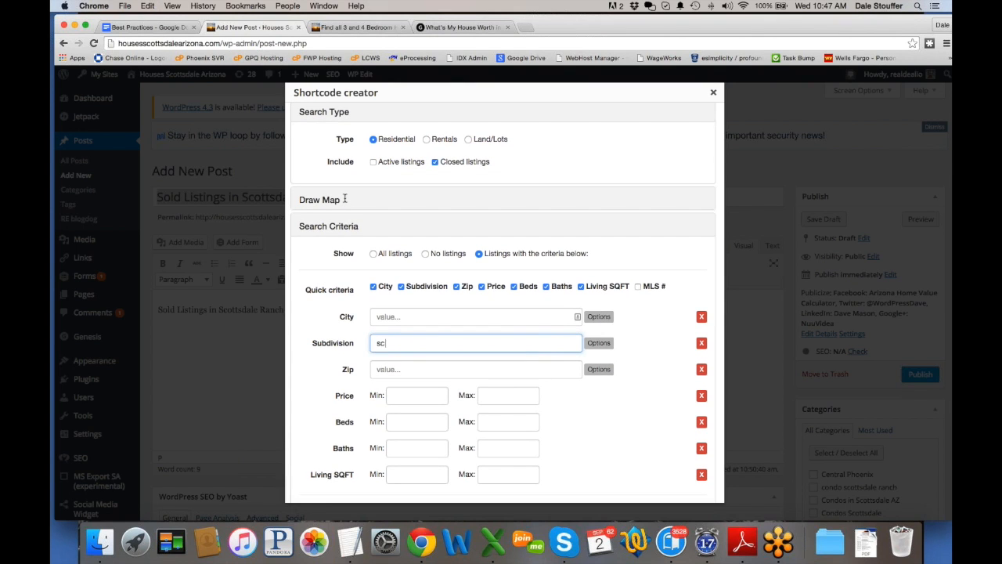
pyautogui.write('ottsdale ranch')
# Step: Choose Close Date from the Add criteria list
pyautogui.scroll(-5, 346, 199)
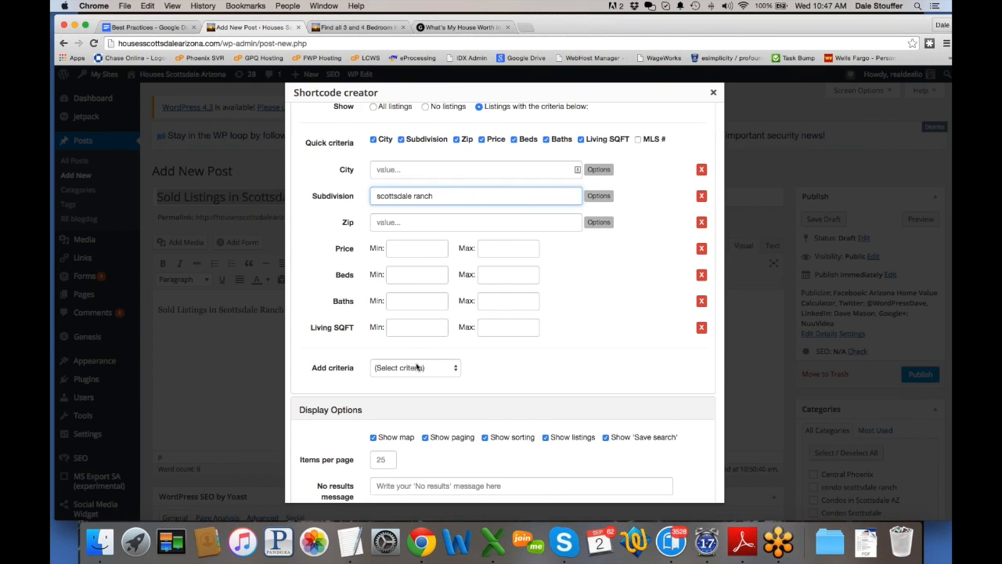
pyautogui.click(415, 367)
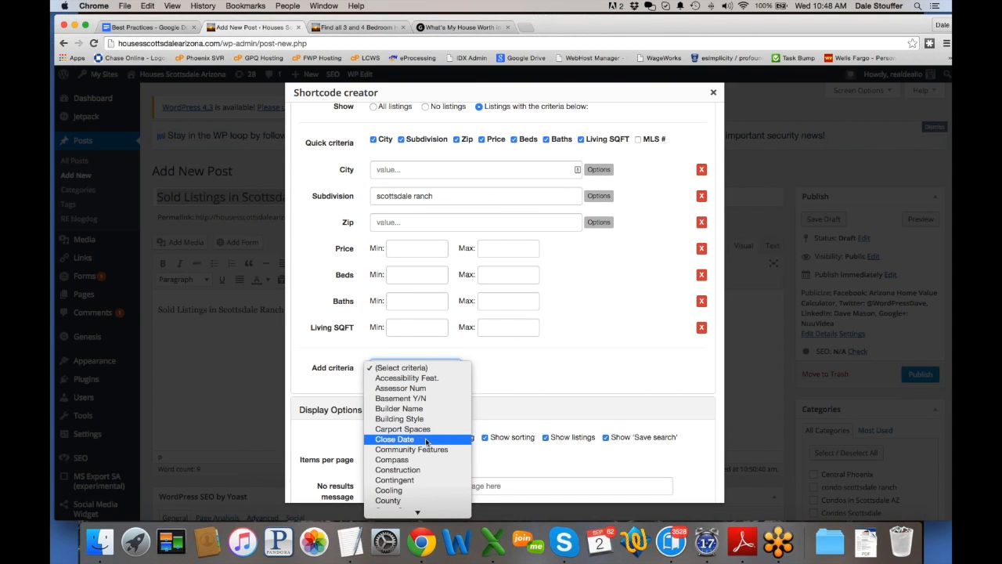
pyautogui.scroll(-6, 423, 443)
pyautogui.scroll(-5, 425, 438)
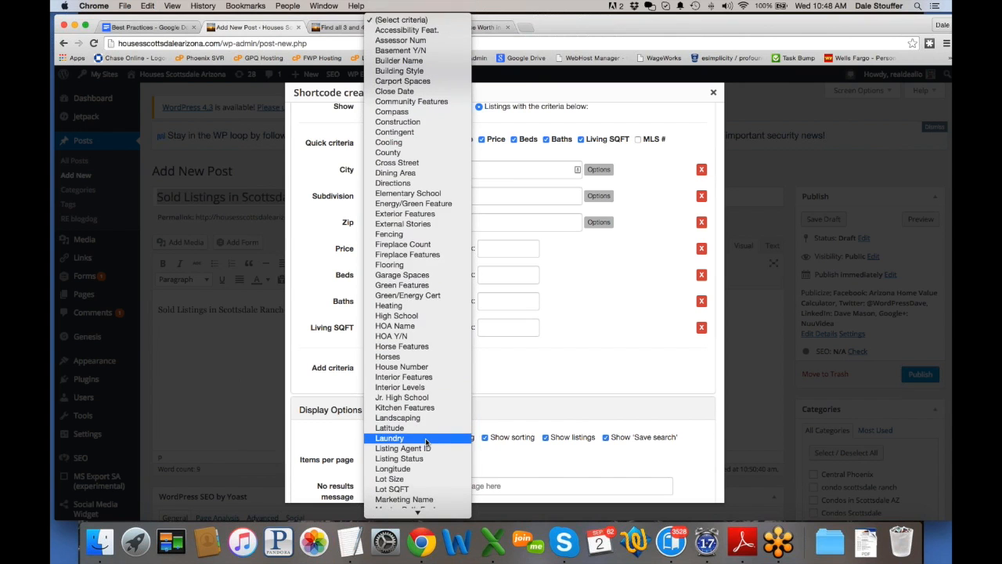
pyautogui.scroll(3, 425, 439)
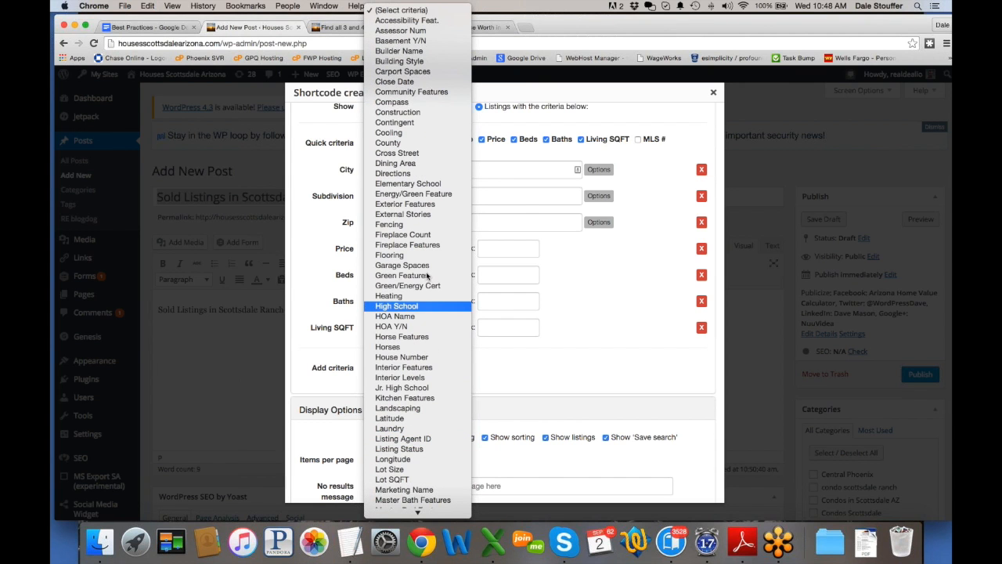
pyautogui.click(414, 82)
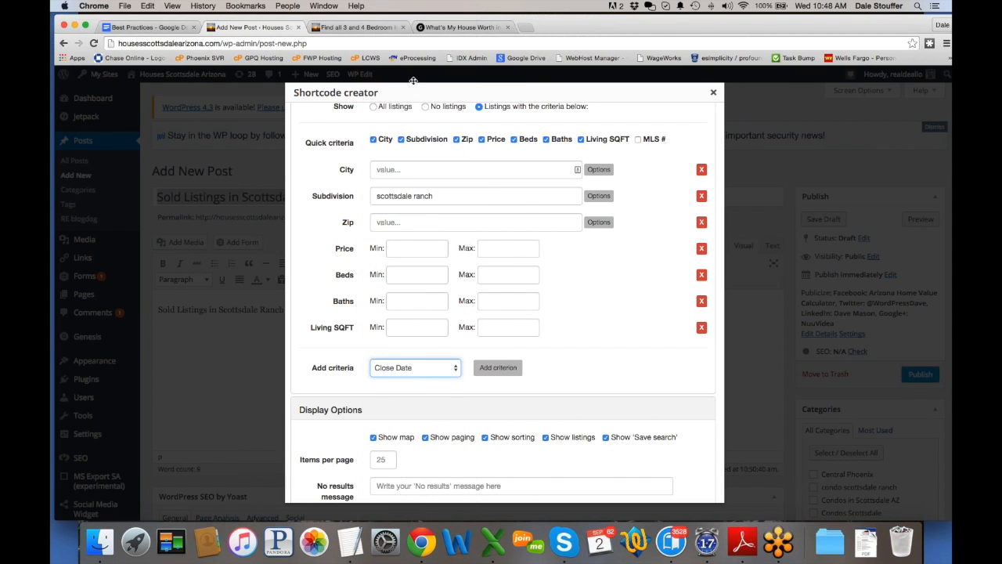
# Step: Add a Close Date criterion with After set to '3 months ago'
pyautogui.click(498, 367)
pyautogui.click(413, 353)
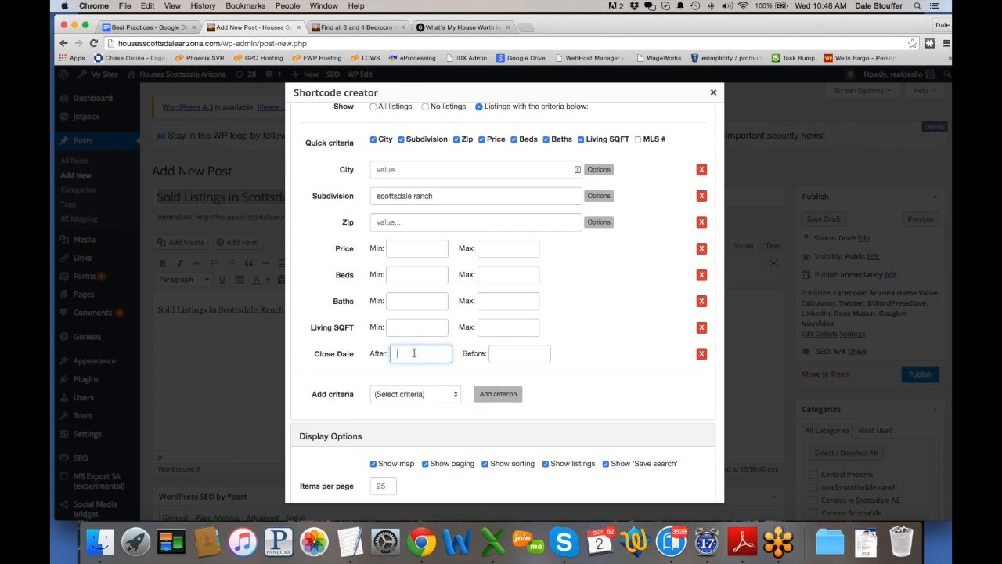
pyautogui.write('3 months ago')
pyautogui.scroll(-3, 448, 356)
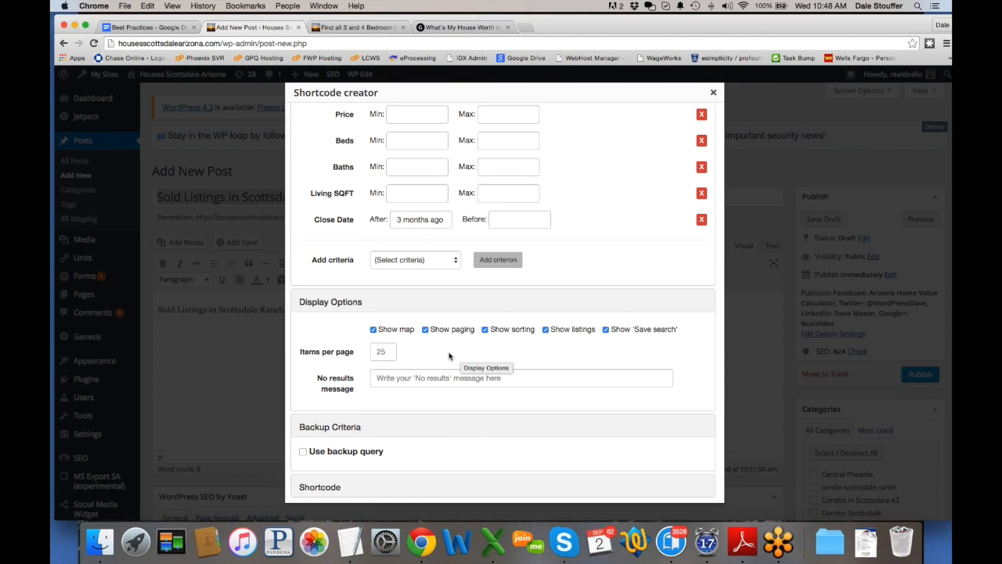
pyautogui.scroll(-1, 449, 356)
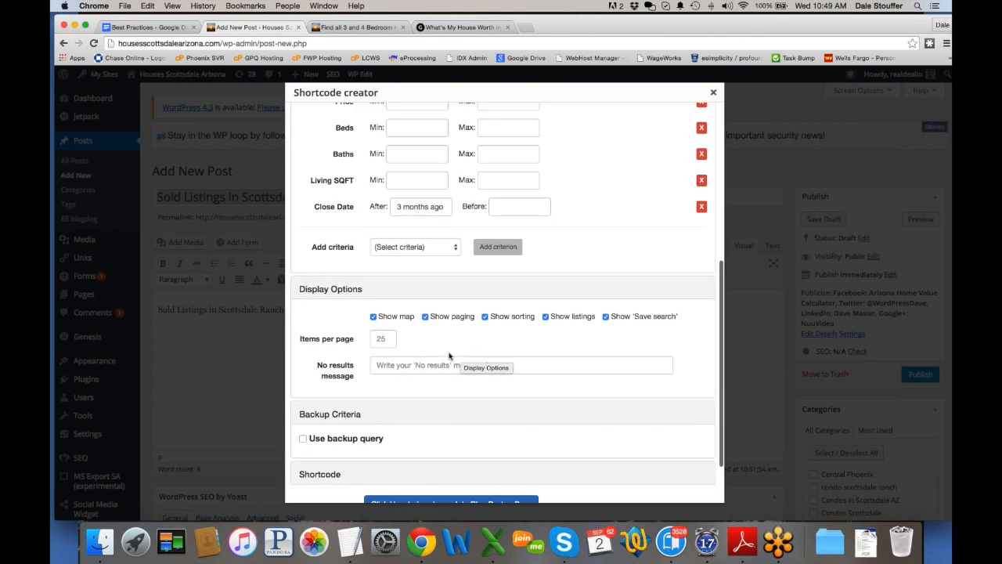
pyautogui.scroll(-2, 448, 355)
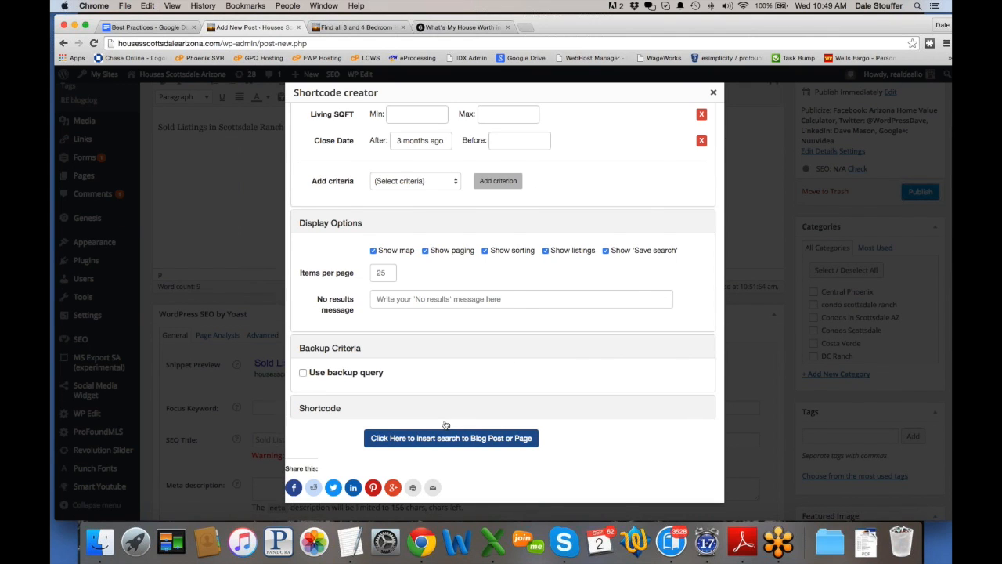
# Step: Insert the closed Scottsdale Ranch search shortcode and tick the Homes in Scottsdale category
pyautogui.click(445, 430)
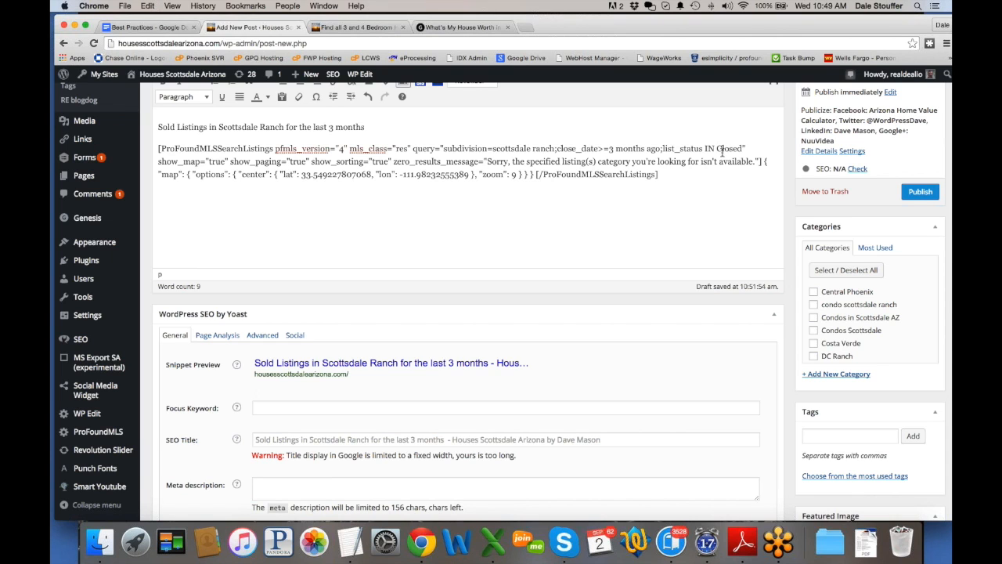
pyautogui.scroll(-2, 901, 340)
pyautogui.scroll(-3, 901, 340)
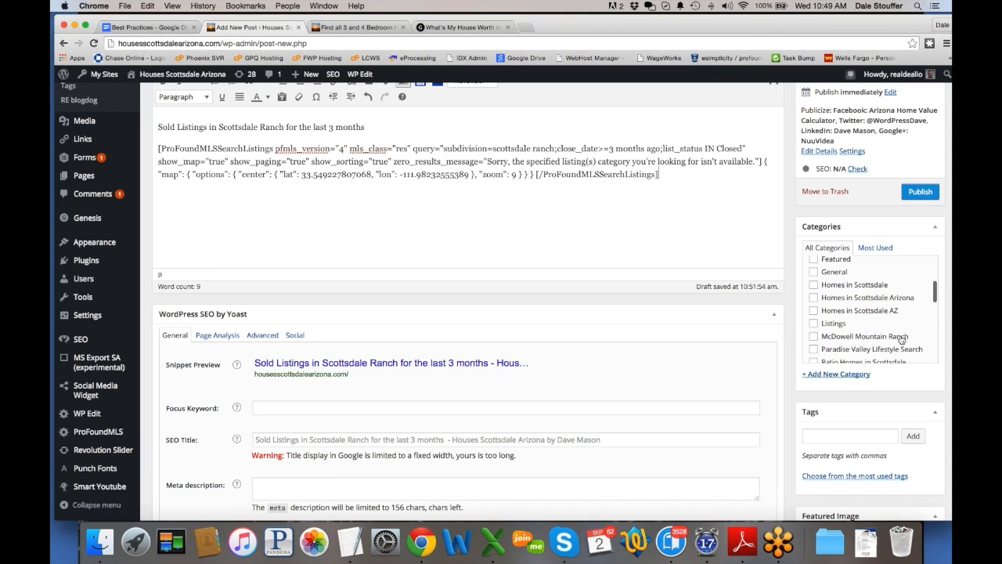
pyautogui.click(813, 281)
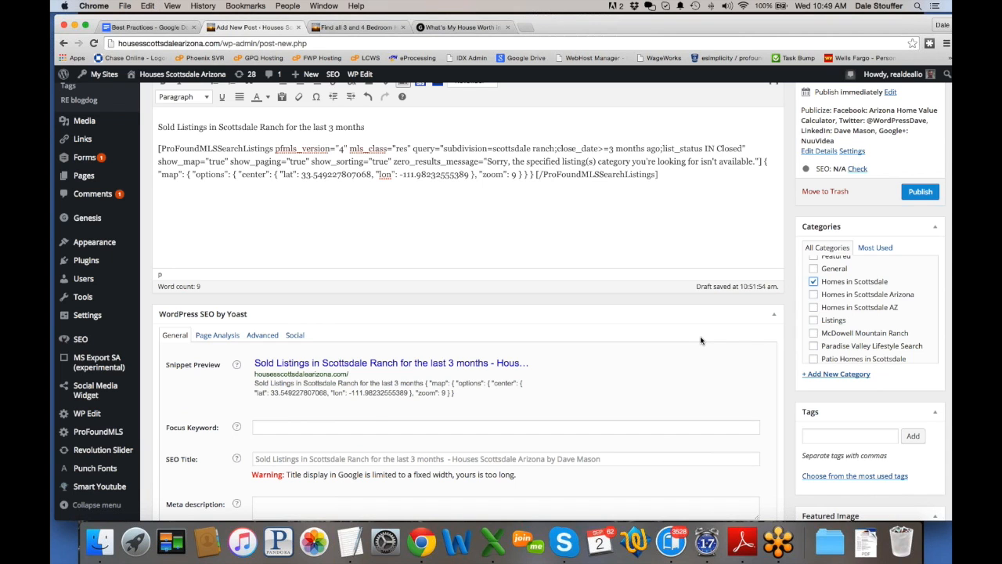
pyautogui.scroll(-4, 651, 375)
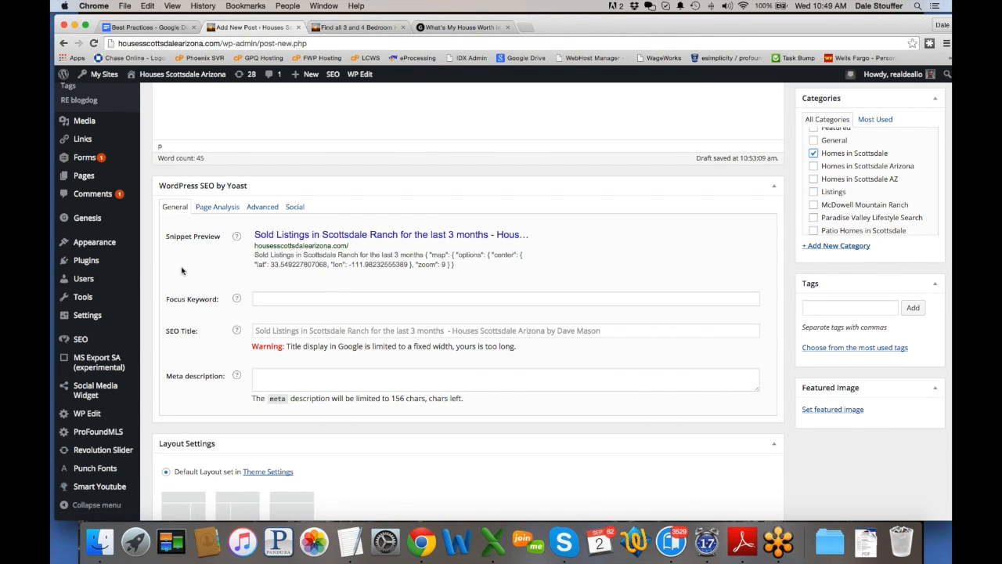
pyautogui.click(312, 388)
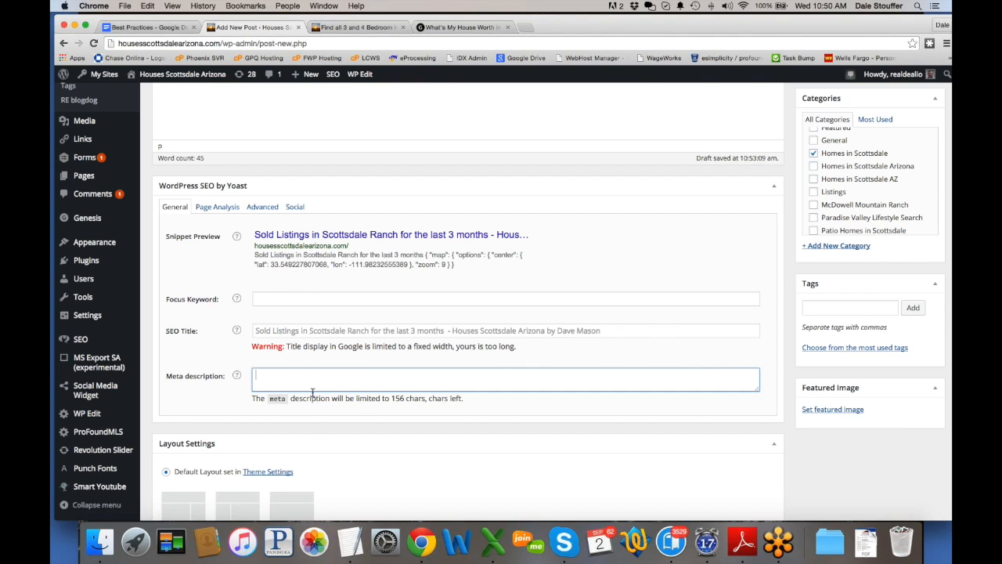
pyautogui.write('See the last three months of sol')
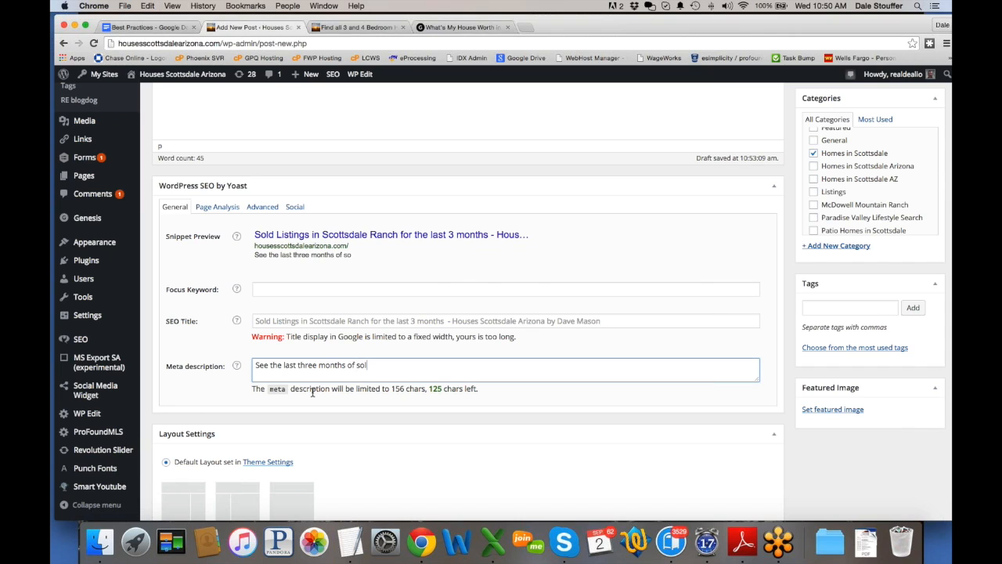
pyautogui.write('d listings in Sco')
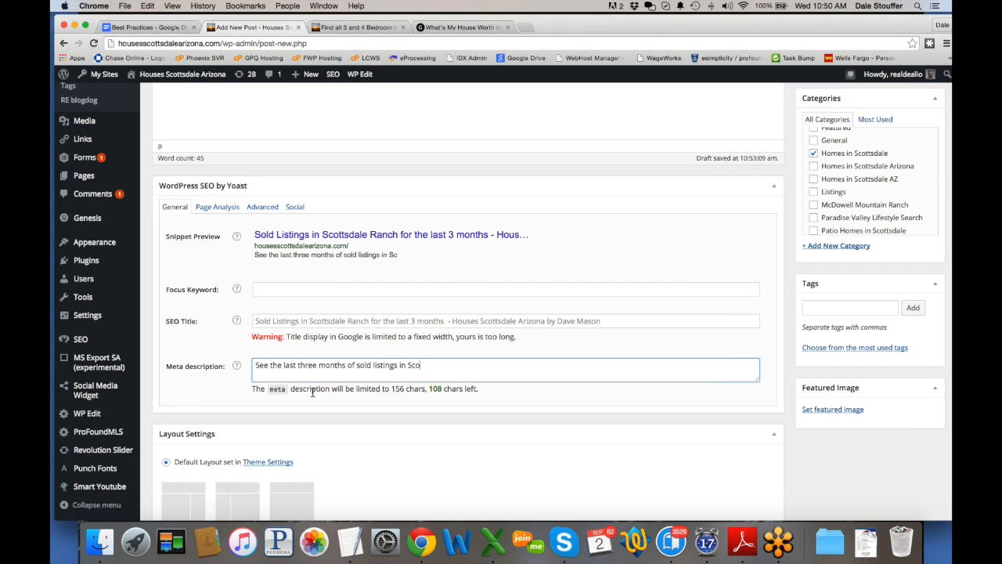
pyautogui.write('ttsdale Ranch')
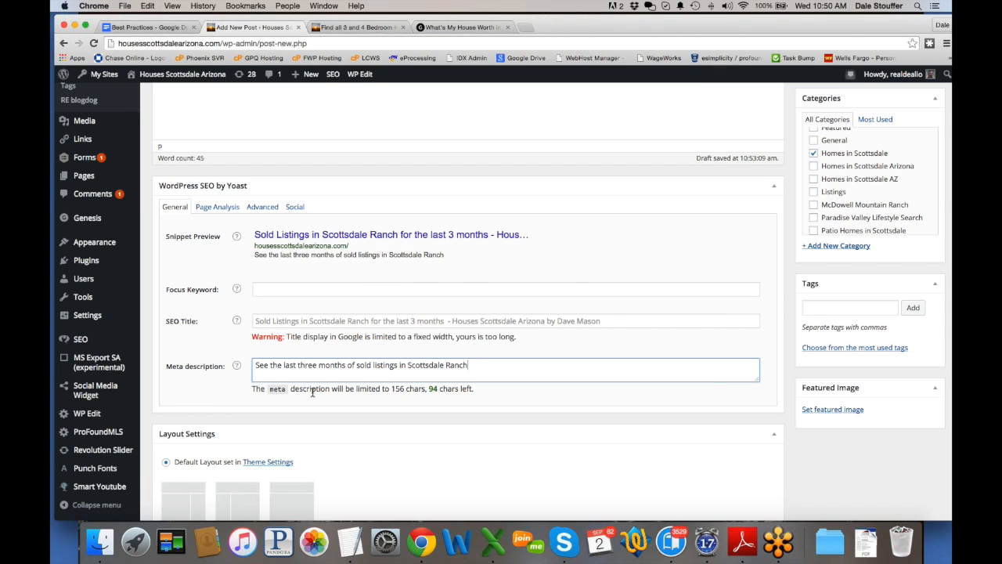
pyautogui.write('. Contact Dave for an')
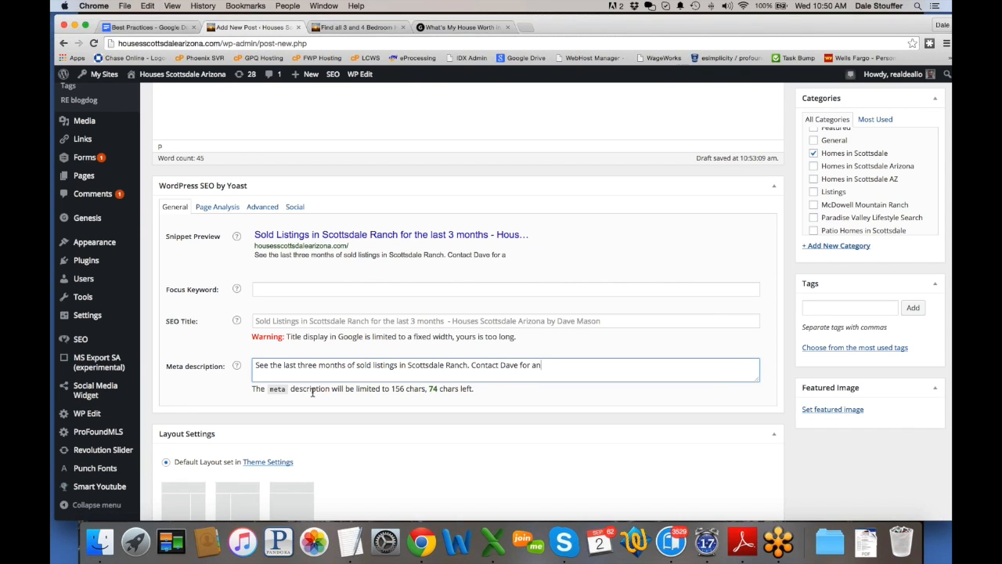
pyautogui.write('y listings in ')
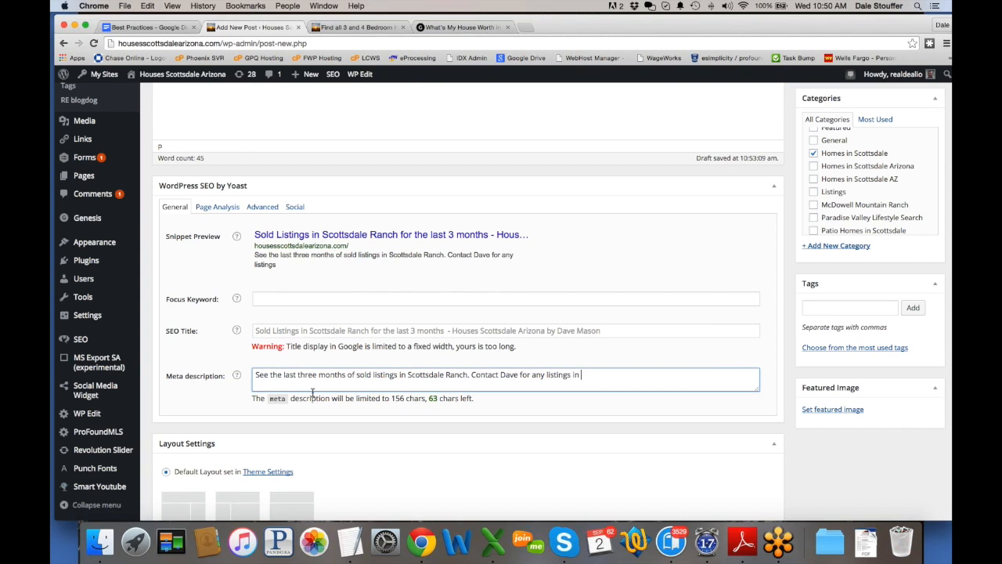
pyautogui.write('Scottsdale Ranch.')
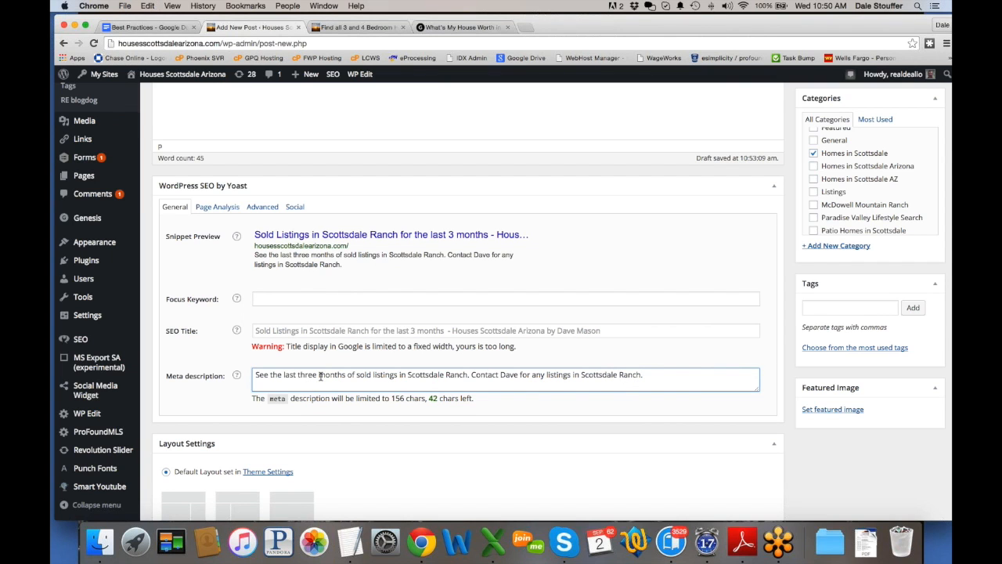
pyautogui.moveTo(348, 267); pyautogui.dragTo(251, 256)
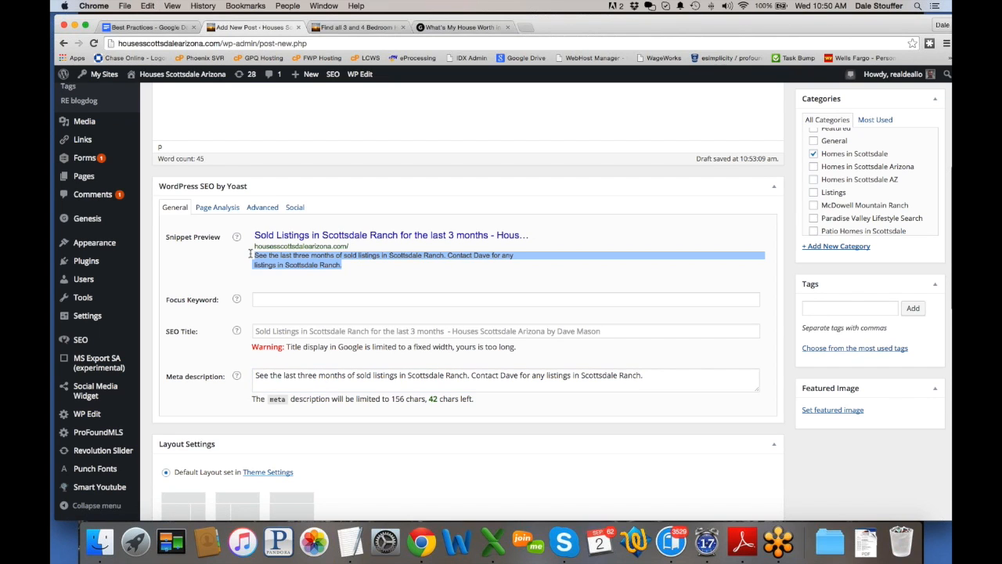
pyautogui.click(419, 279)
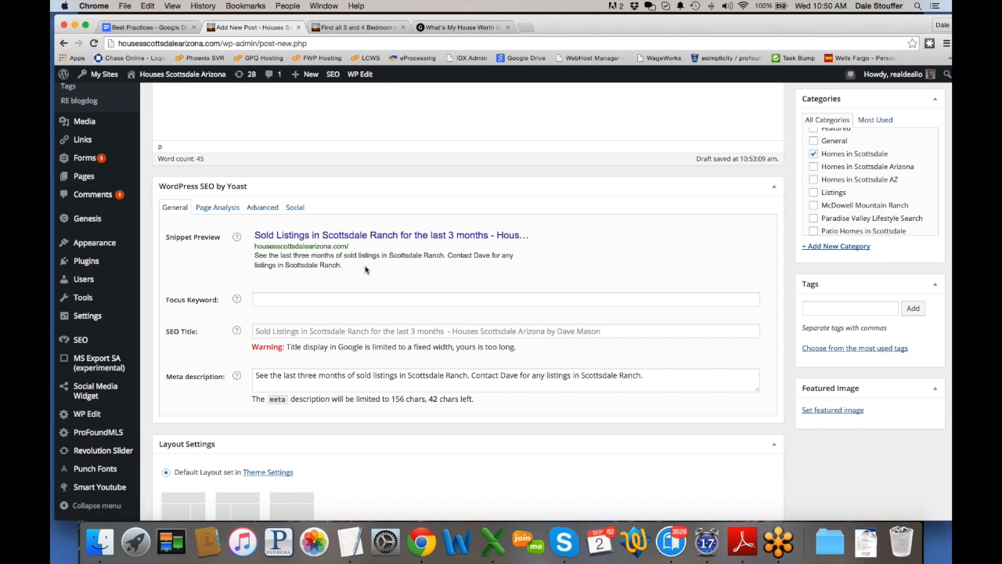
pyautogui.scroll(-1, 380, 409)
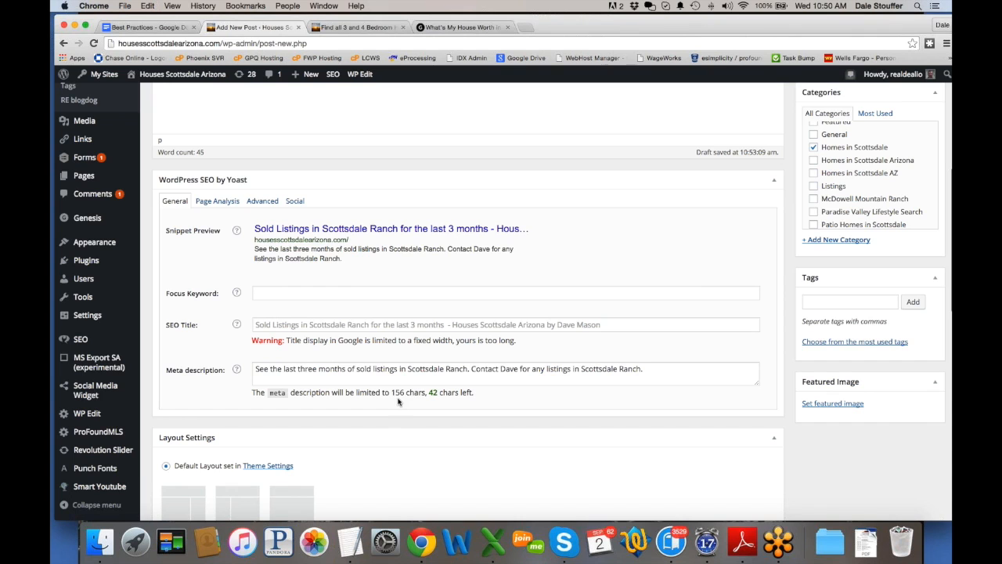
pyautogui.scroll(1, 419, 390)
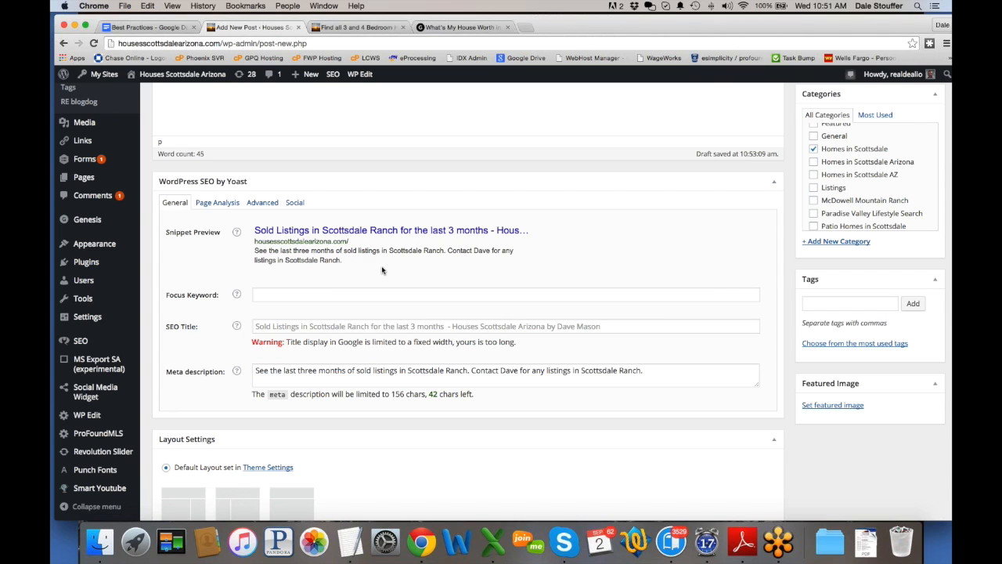
# Step: Select the Yoast snippet description, then check the focus keyword, SEO title and Tags fields
pyautogui.moveTo(355, 264); pyautogui.dragTo(249, 252)
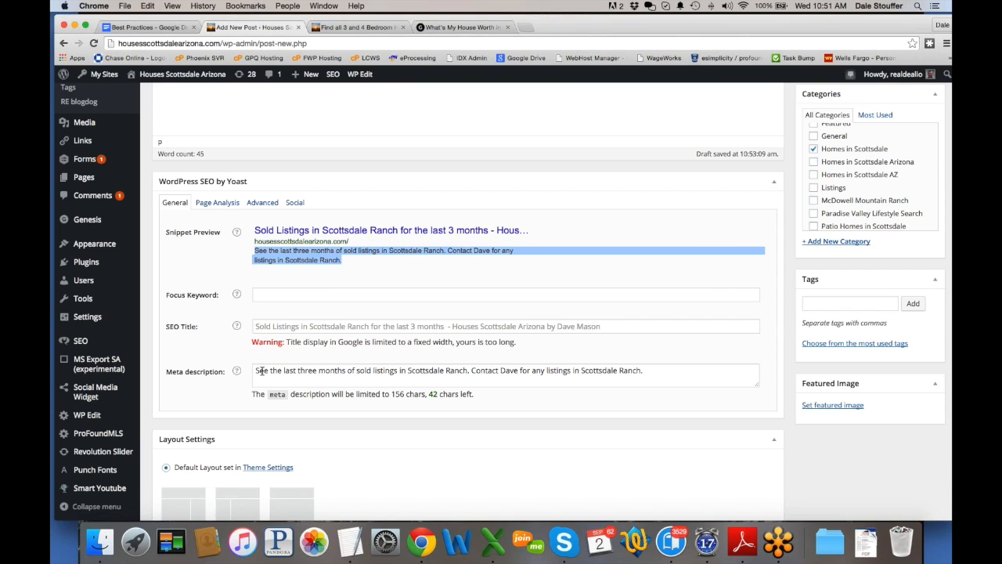
pyautogui.click(482, 302)
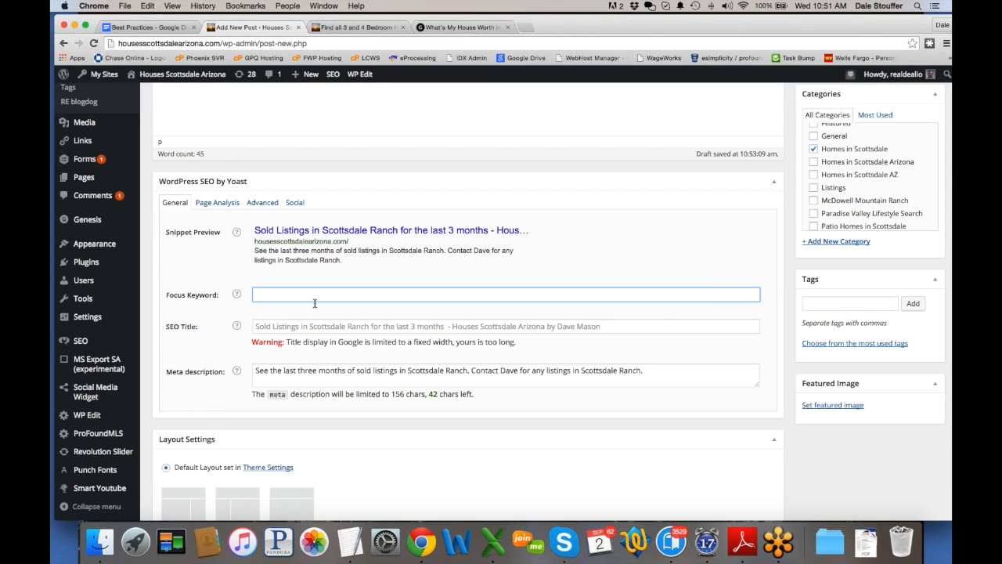
pyautogui.click(302, 325)
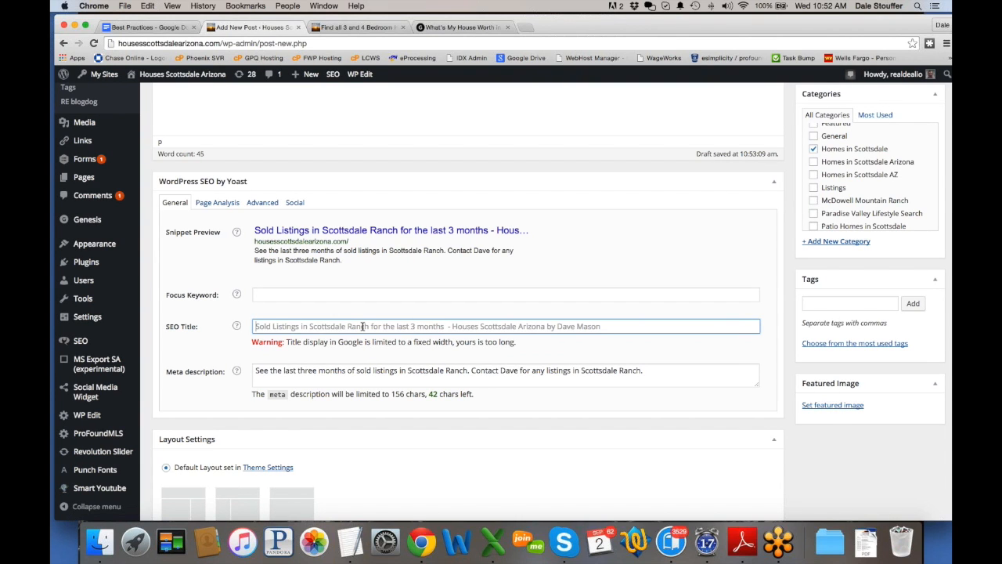
pyautogui.scroll(5, 362, 326)
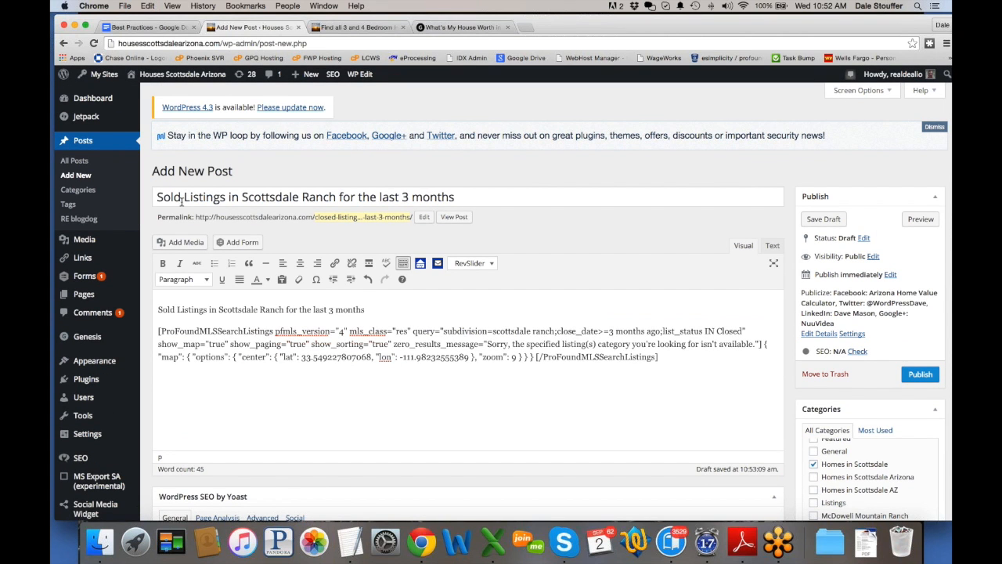
pyautogui.scroll(-4, 337, 342)
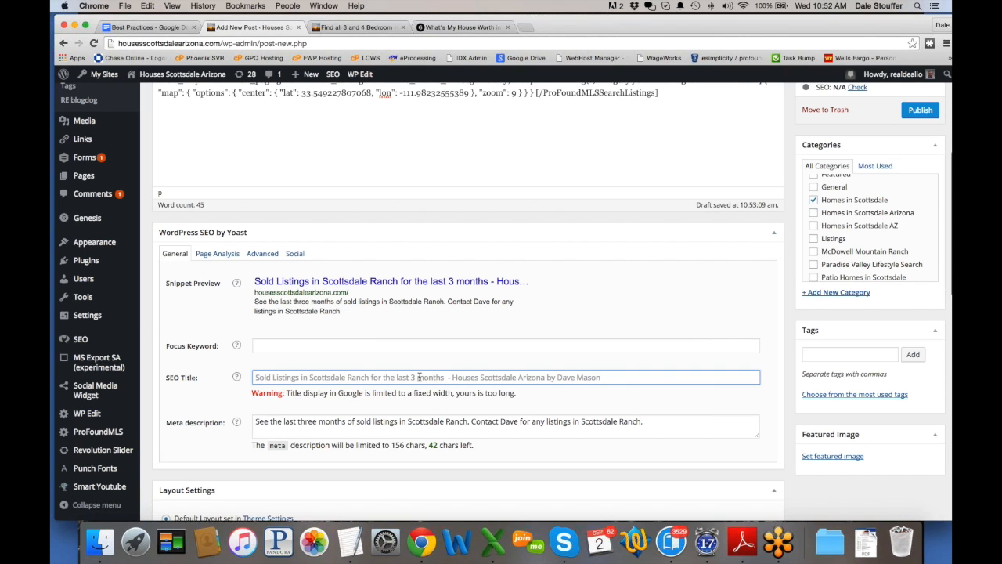
pyautogui.scroll(-1, 419, 376)
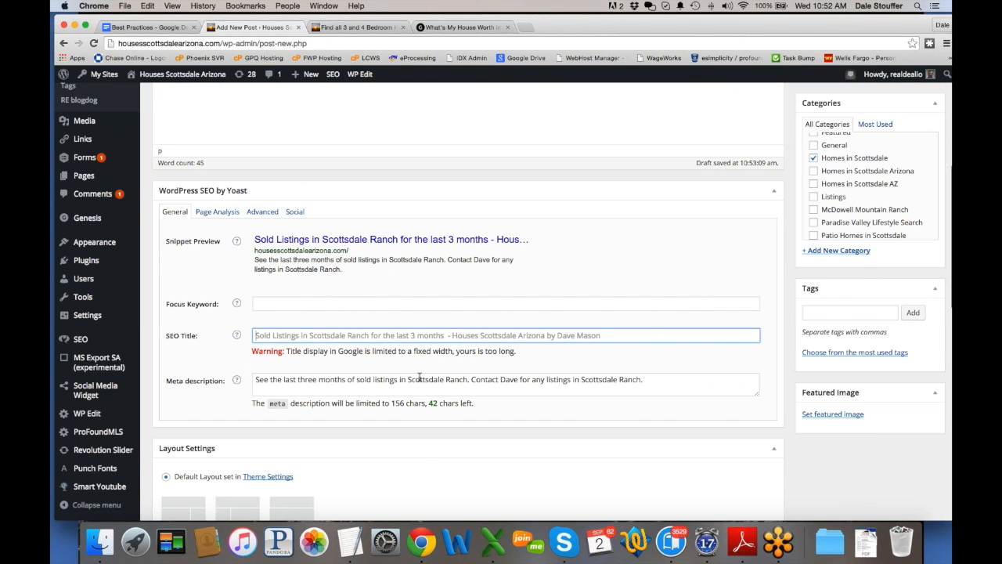
pyautogui.click(860, 313)
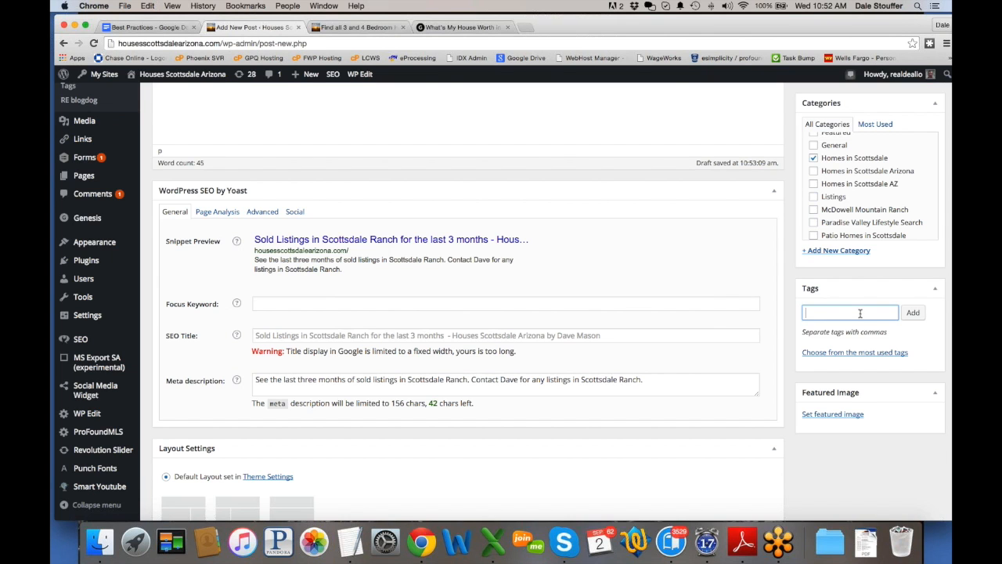
# Step: Copy the full Yoast meta description and paste it into the post's Excerpt box
pyautogui.scroll(3, 670, 335)
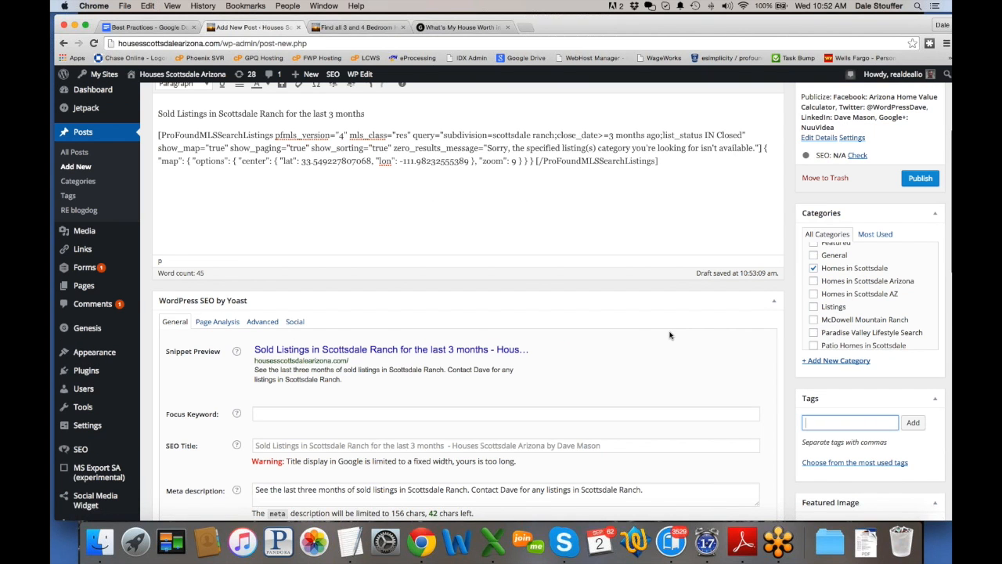
pyautogui.scroll(-2, 670, 335)
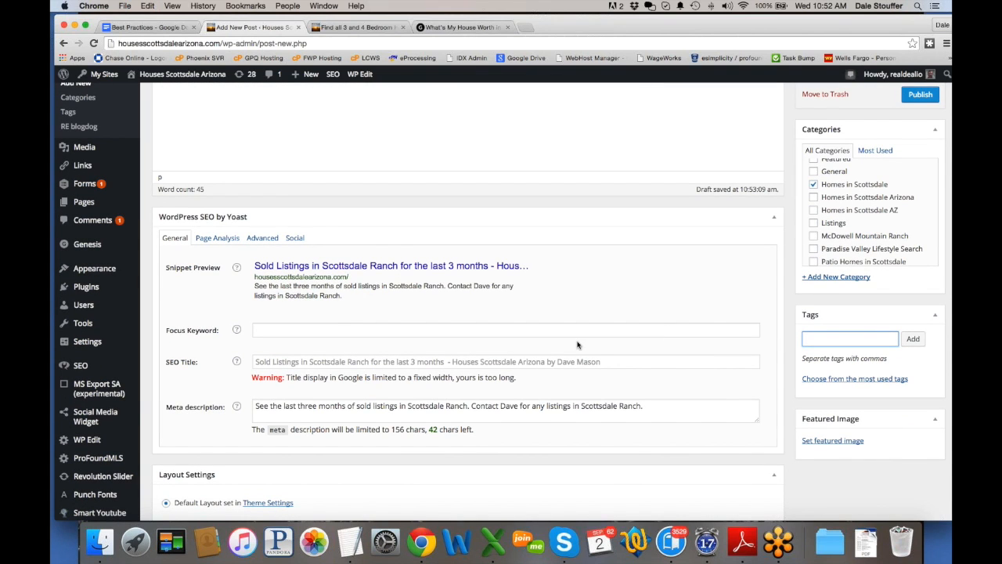
pyautogui.scroll(-5, 577, 346)
pyautogui.scroll(-4, 577, 345)
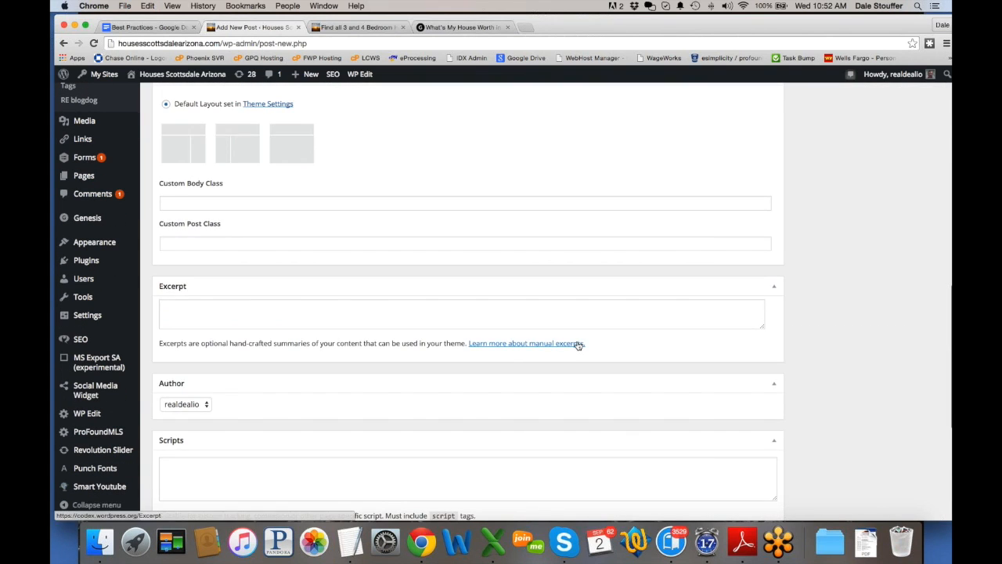
pyautogui.scroll(9, 578, 345)
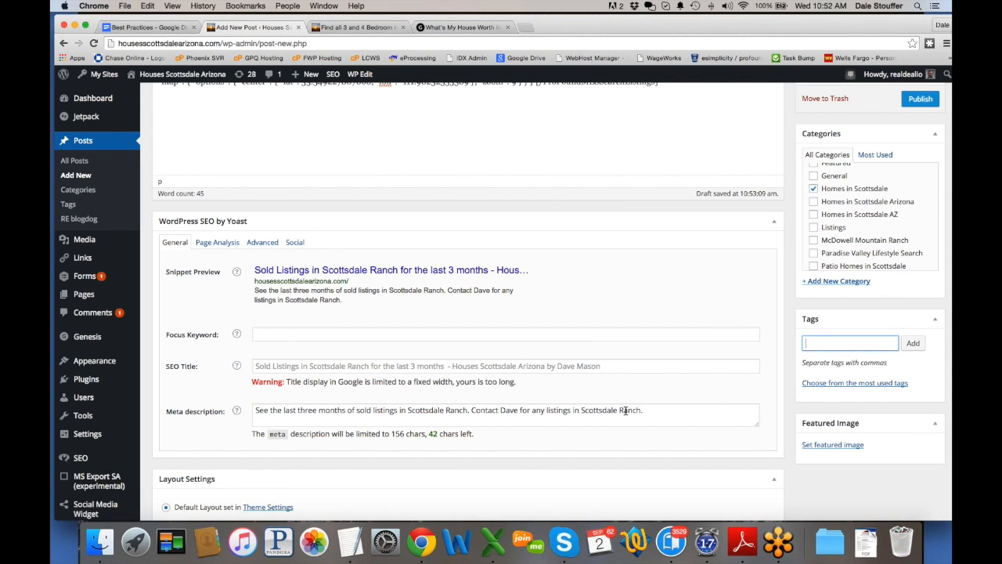
pyautogui.moveTo(627, 411); pyautogui.dragTo(243, 411)
pyautogui.press('super+c')
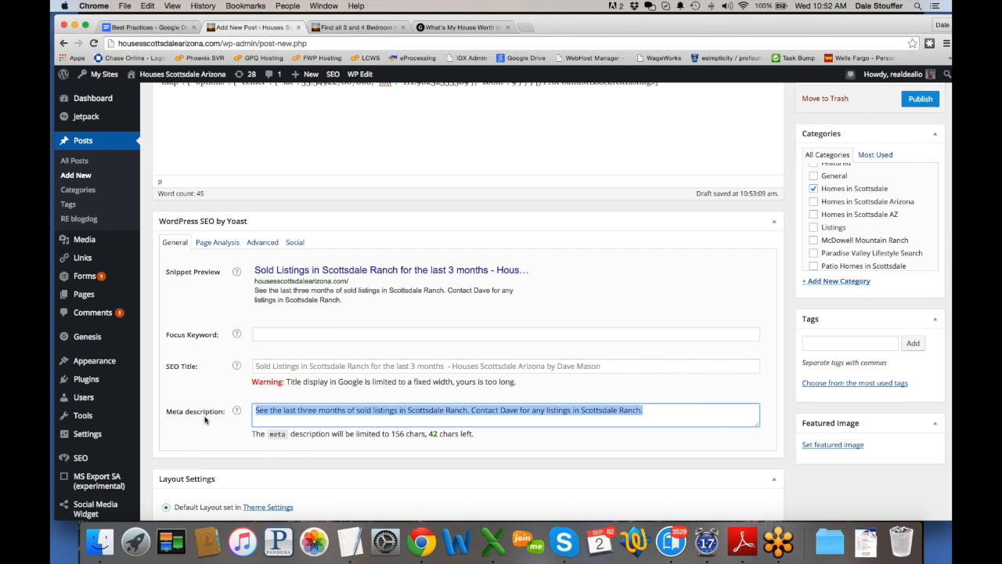
pyautogui.scroll(-5, 474, 348)
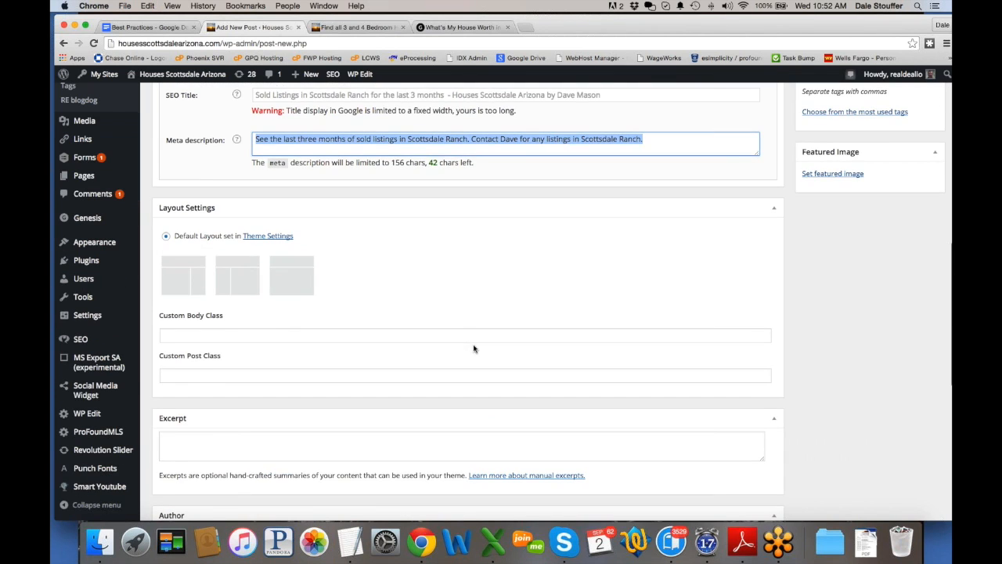
pyautogui.scroll(-1, 221, 410)
pyautogui.click(222, 410)
pyautogui.press('super+v')
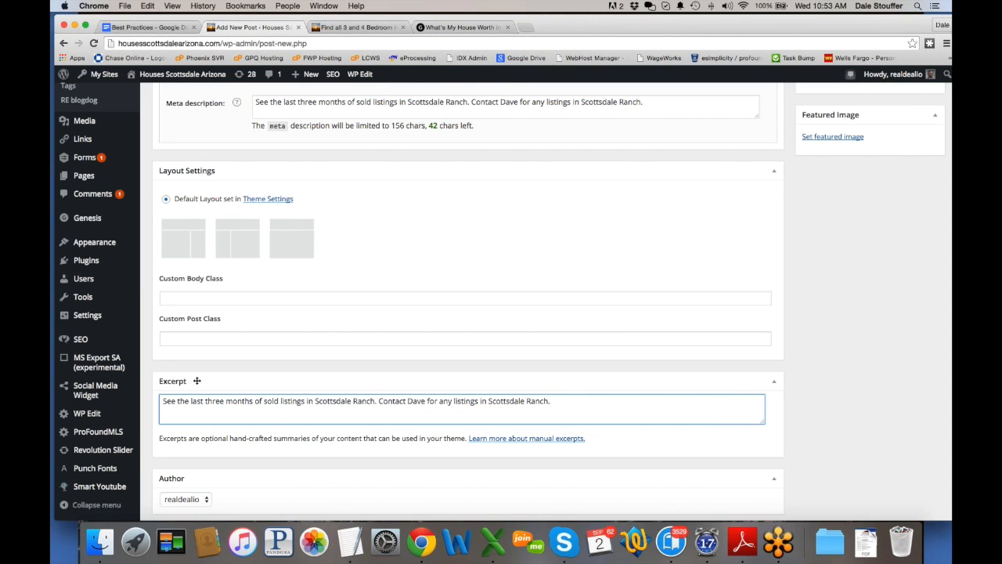
# Step: Go from the live 3–4 bedroom homes post back to the blog page and browse its posts
pyautogui.click(345, 29)
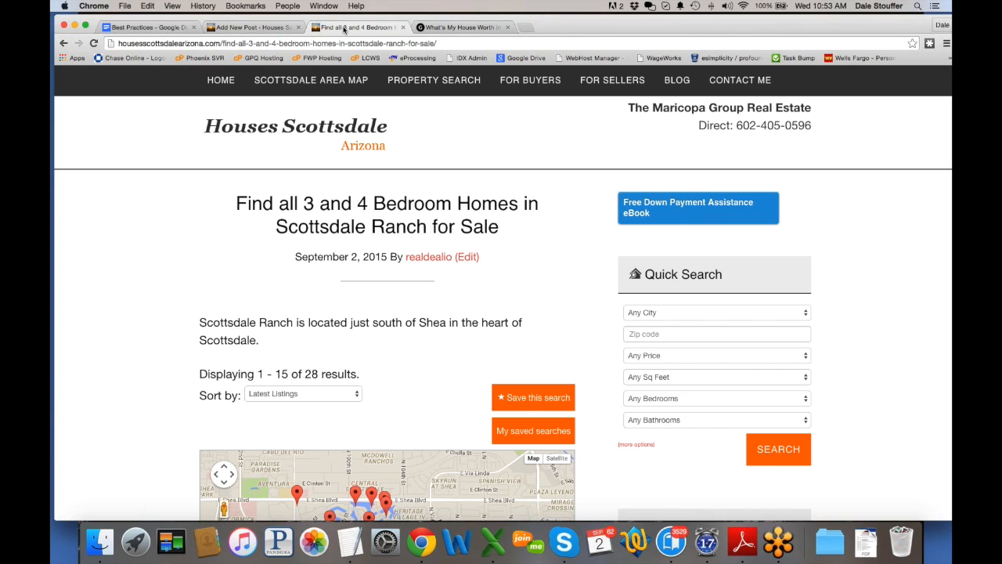
pyautogui.click(63, 43)
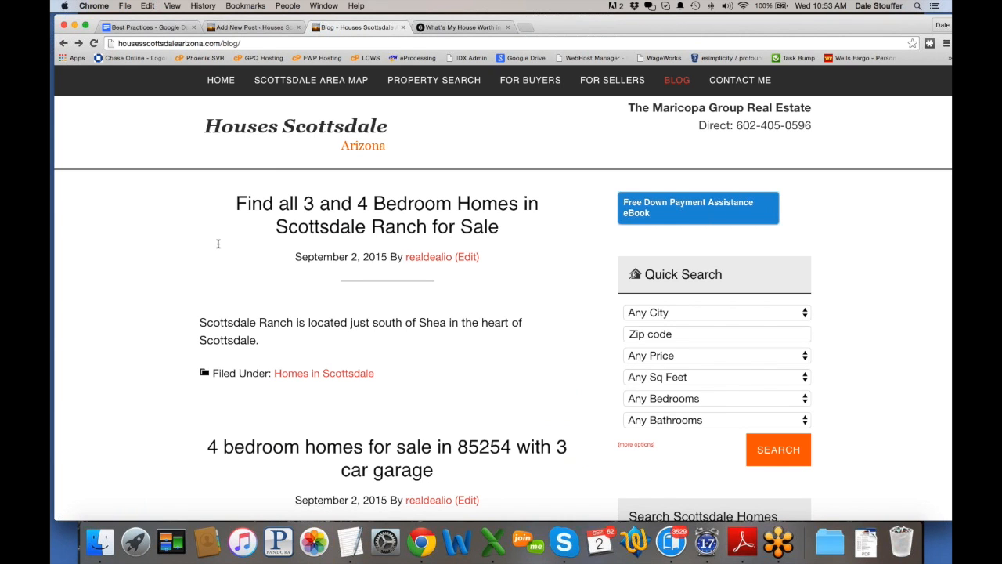
pyautogui.scroll(-10, 121, 250)
pyautogui.scroll(10, 290, 262)
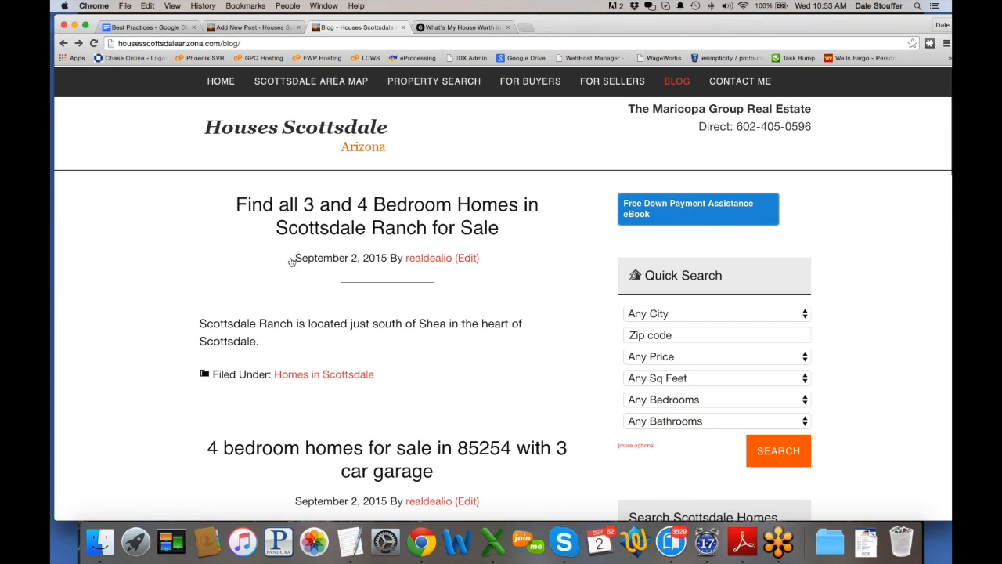
pyautogui.scroll(-10, 121, 270)
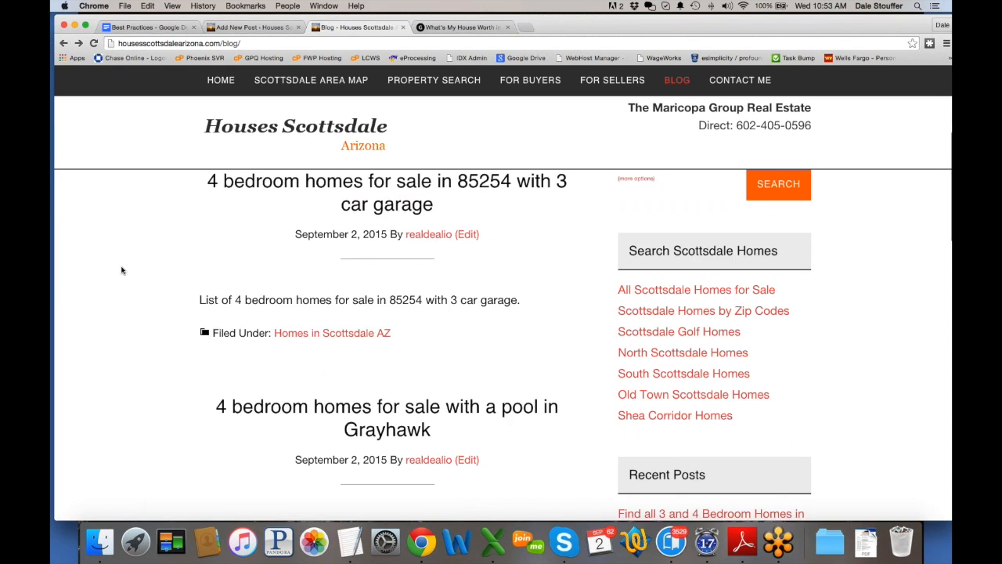
pyautogui.scroll(-10, 121, 270)
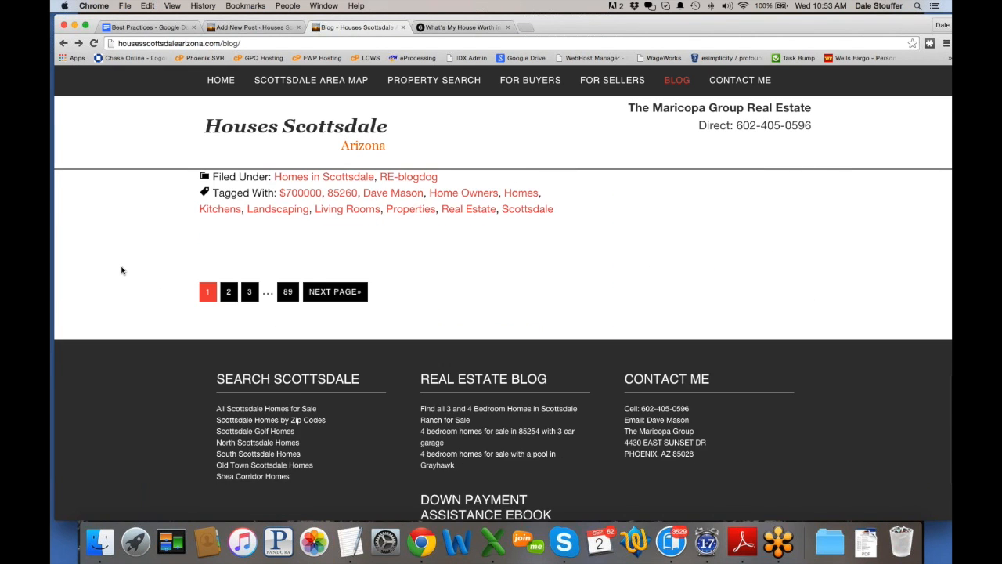
pyautogui.scroll(5, 121, 270)
pyautogui.scroll(10, 121, 271)
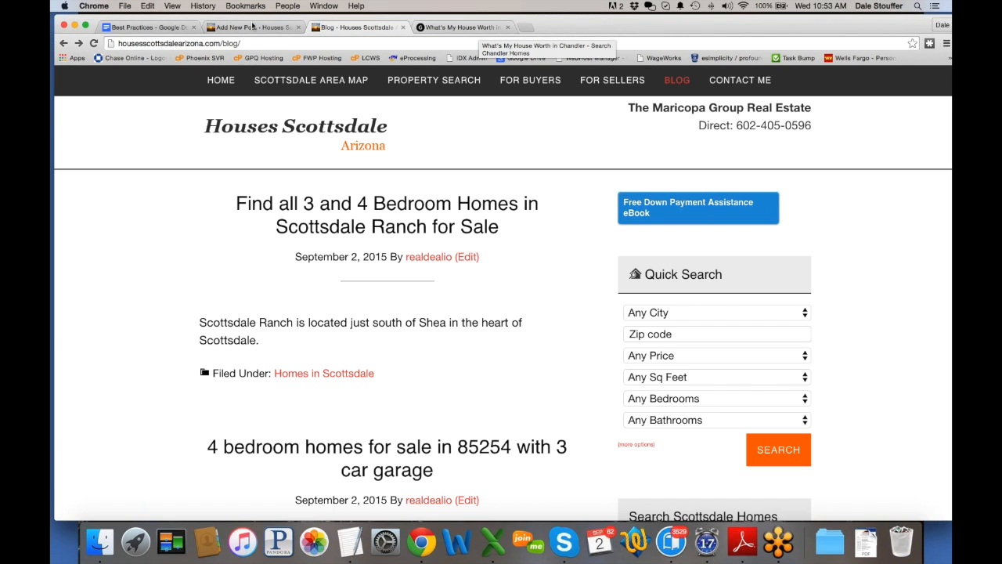
# Step: Stay in the unsaved post editor and open Genesis Theme Settings in a new tab
pyautogui.click(253, 28)
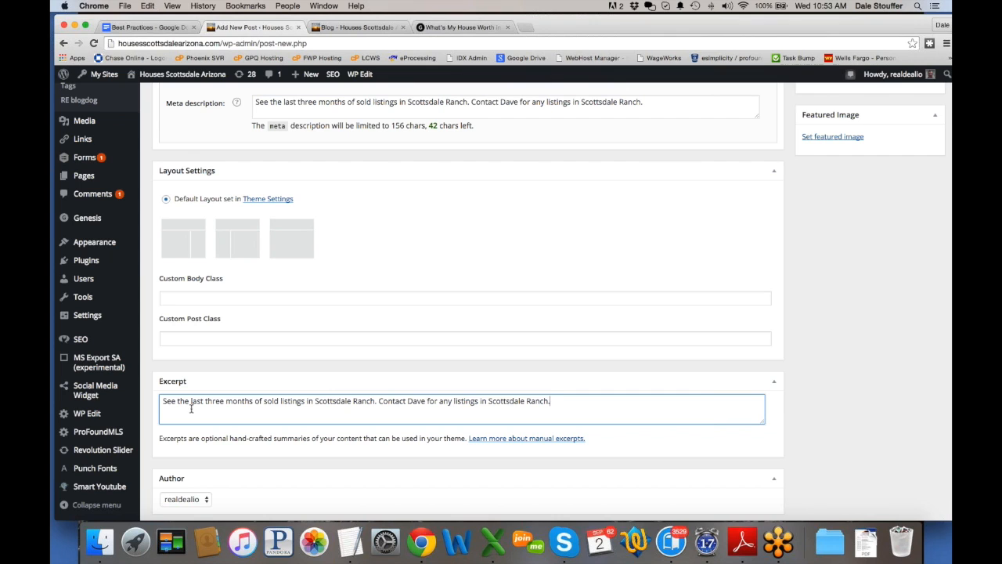
pyautogui.scroll(1, 188, 412)
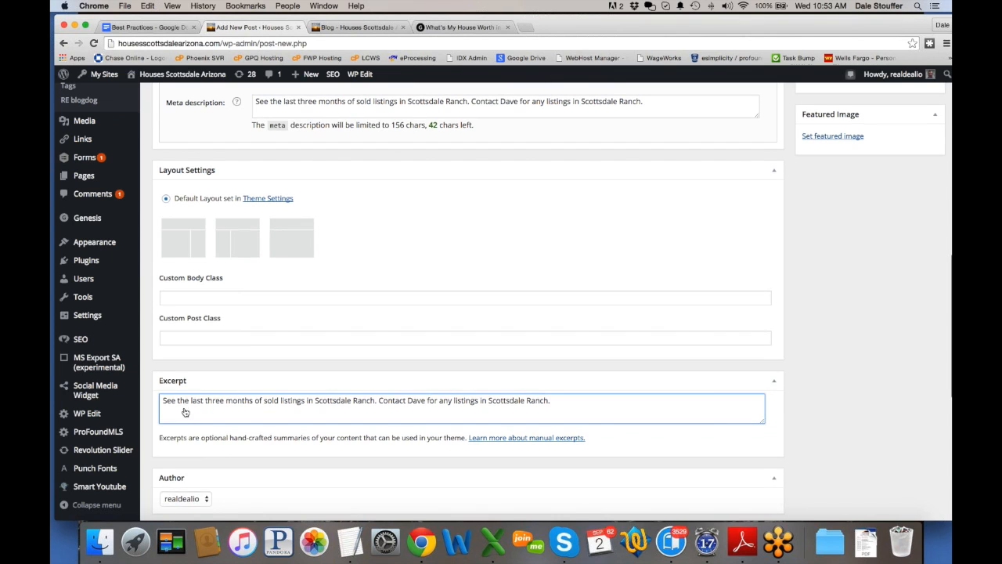
pyautogui.moveTo(93, 320)
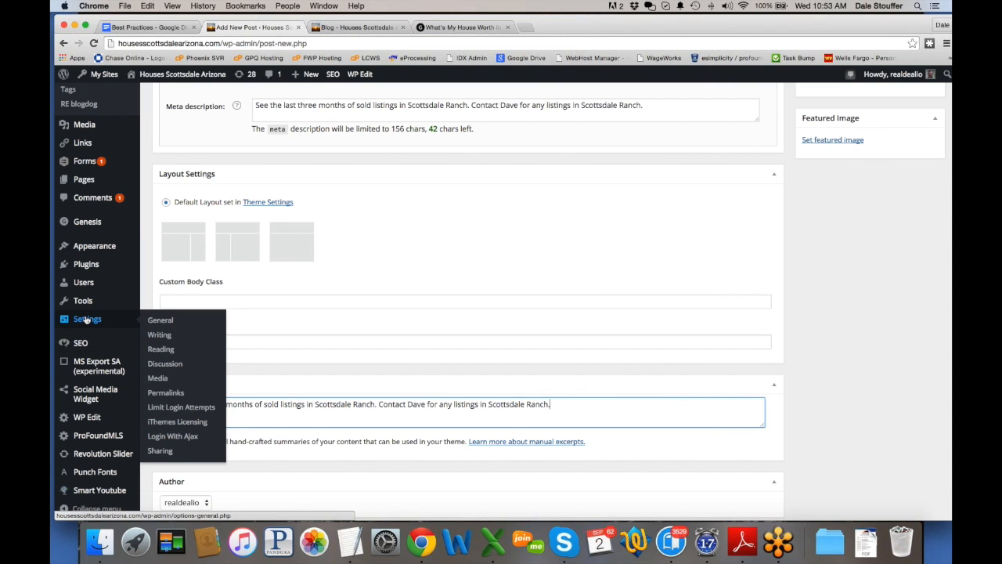
pyautogui.moveTo(100, 247)
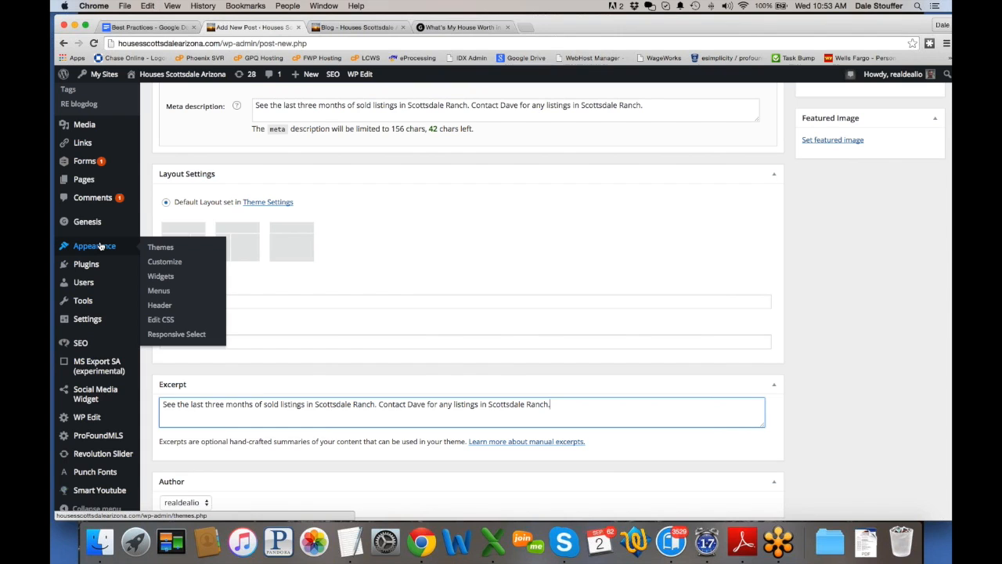
pyautogui.moveTo(101, 225)
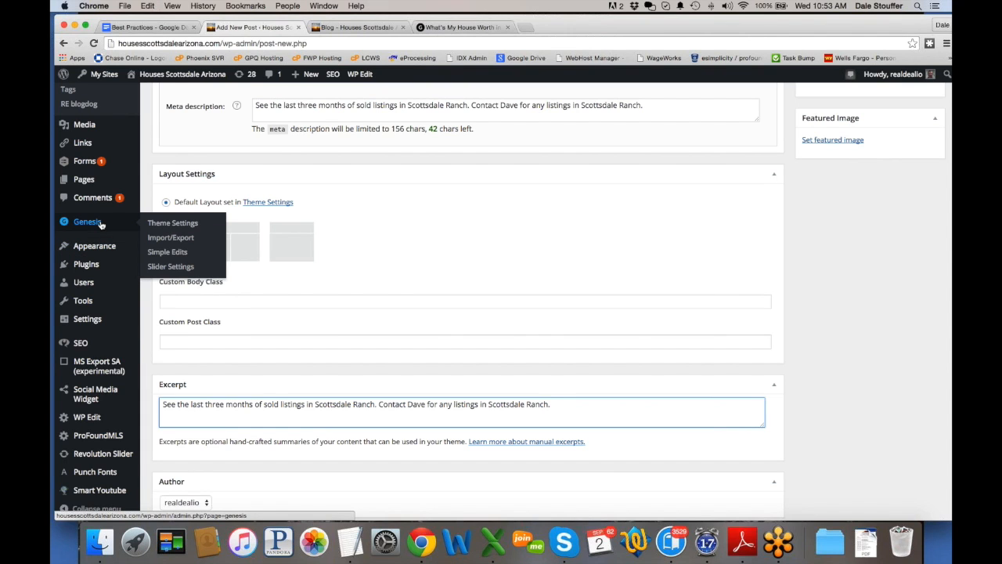
pyautogui.click(178, 223)
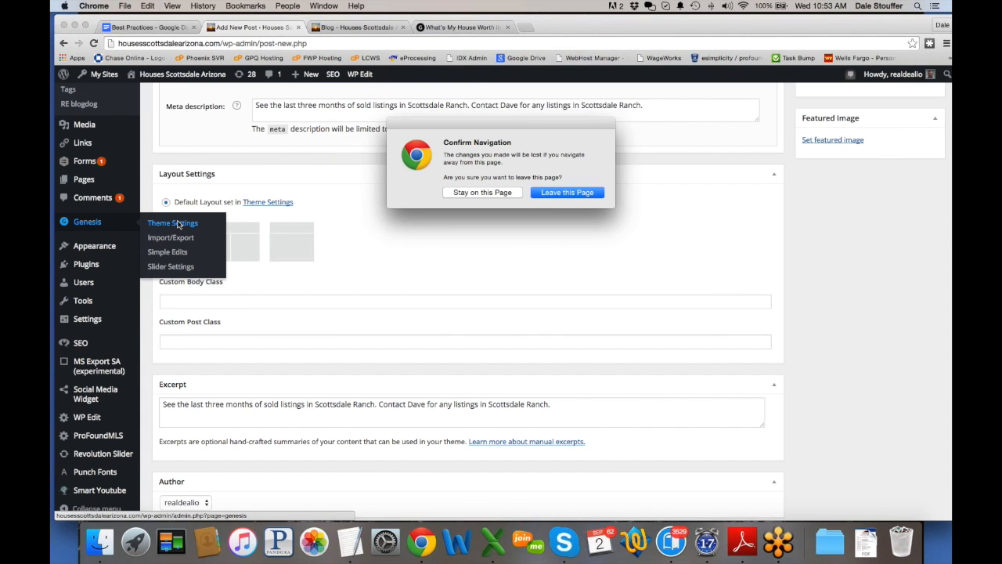
pyautogui.click(483, 192)
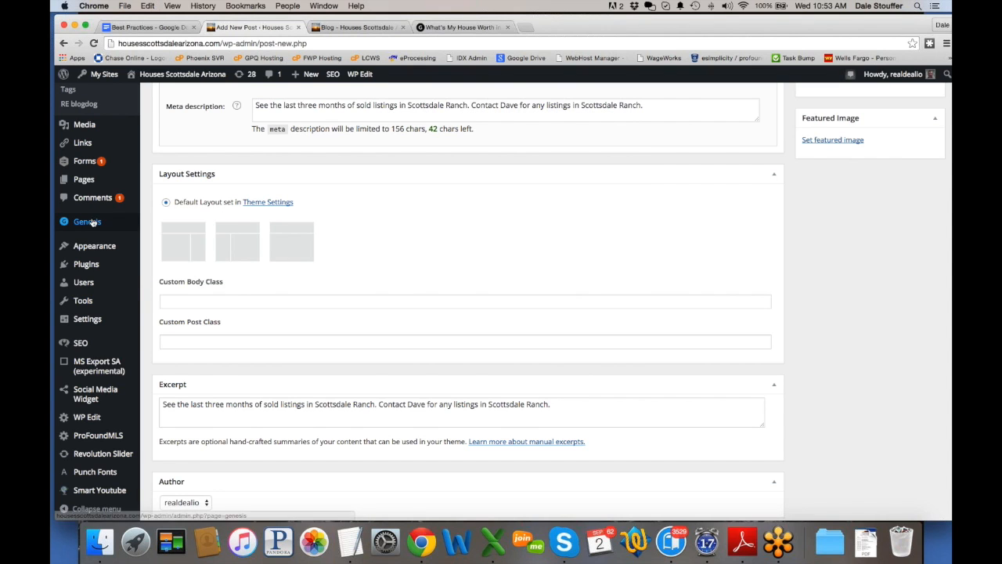
pyautogui.rightClick(174, 225)
pyautogui.click(196, 227)
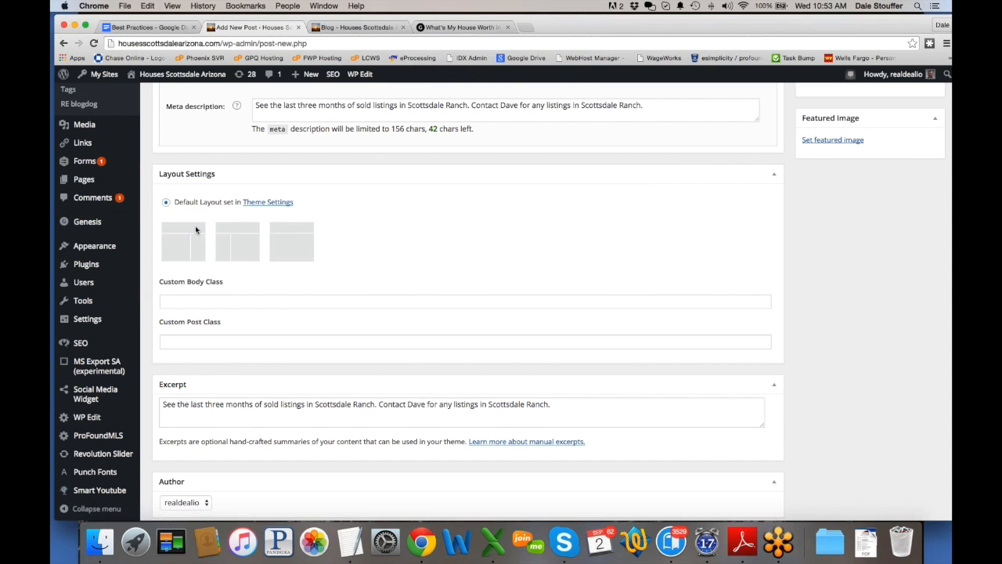
pyautogui.click(360, 29)
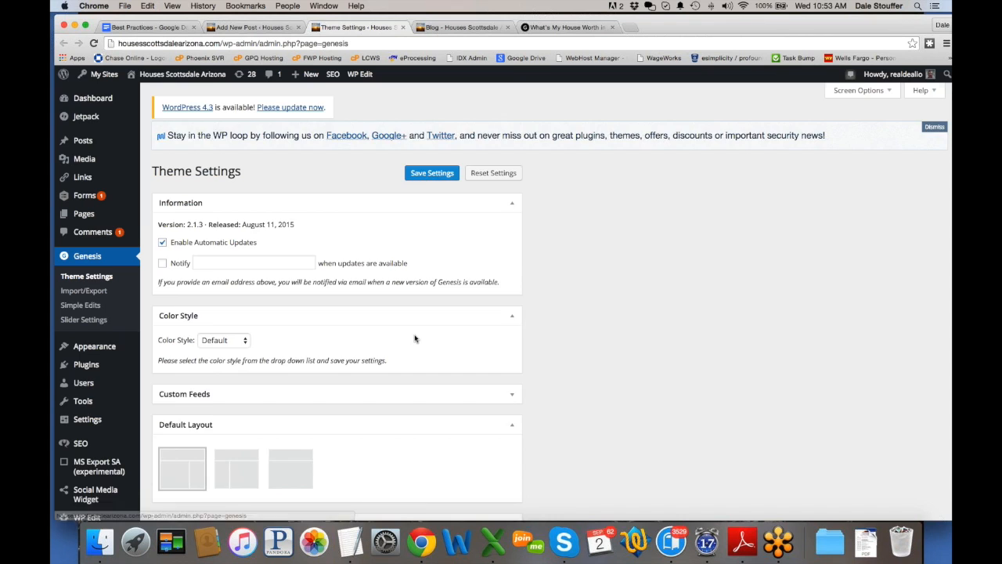
pyautogui.scroll(-10, 415, 335)
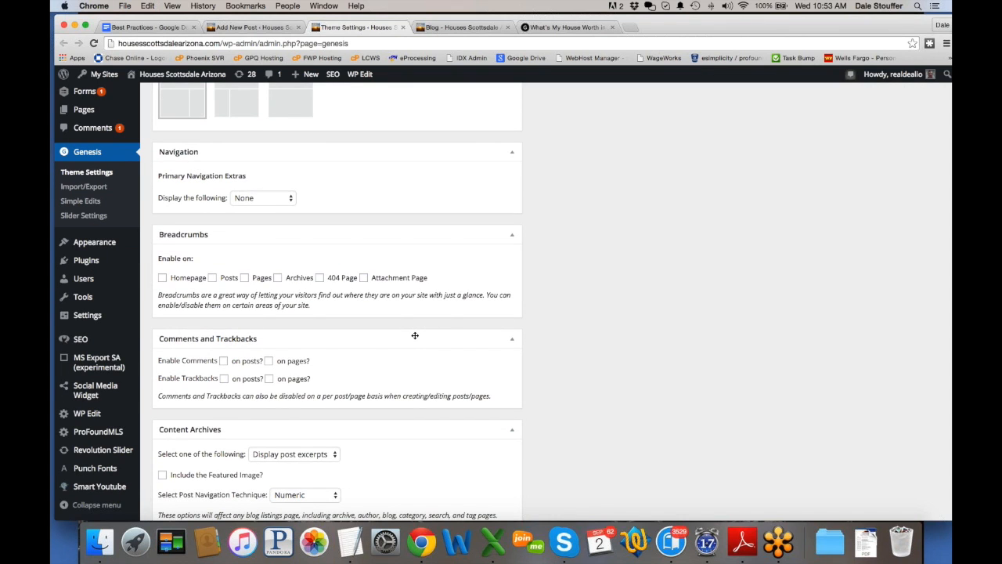
pyautogui.scroll(-4, 415, 336)
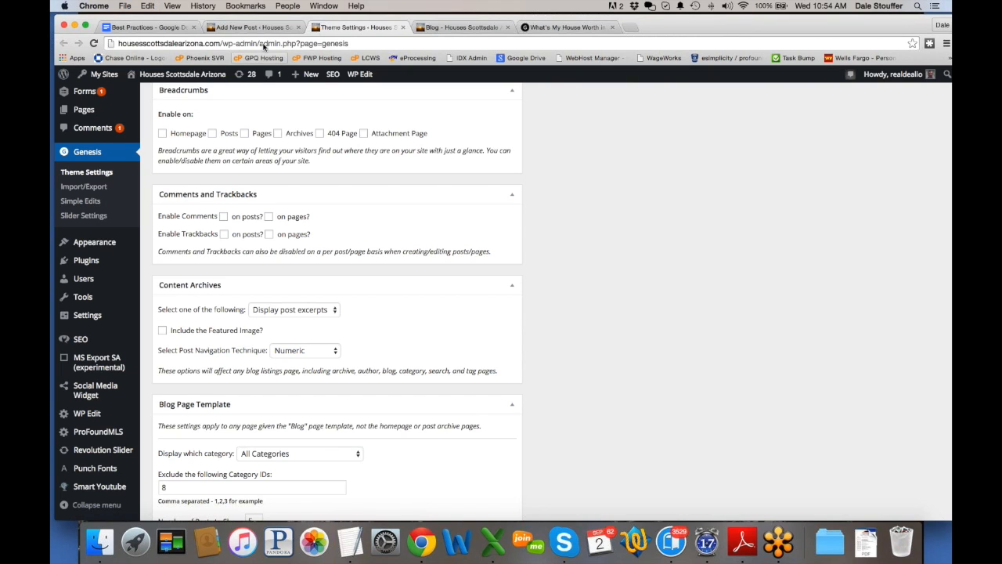
pyautogui.click(294, 310)
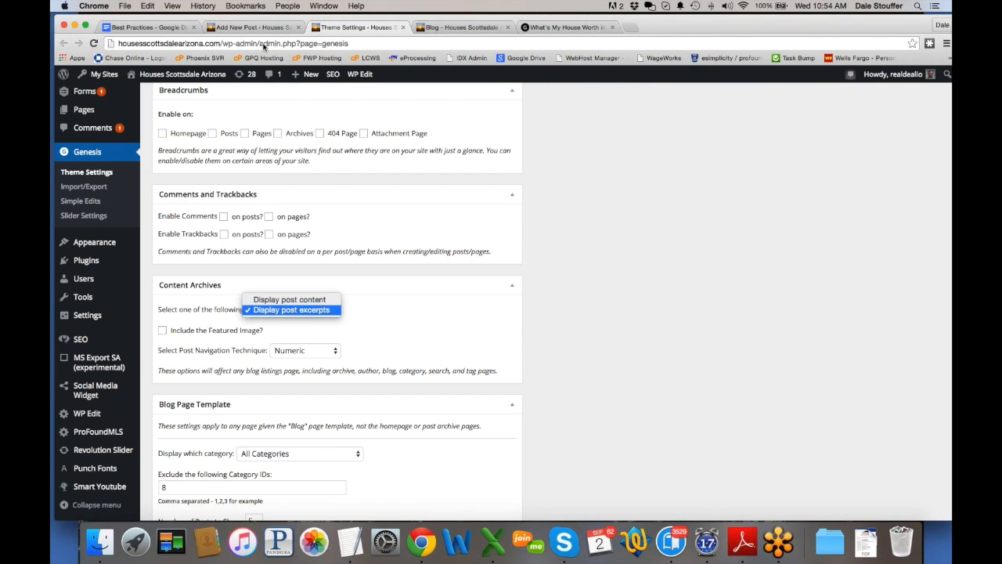
pyautogui.click(301, 301)
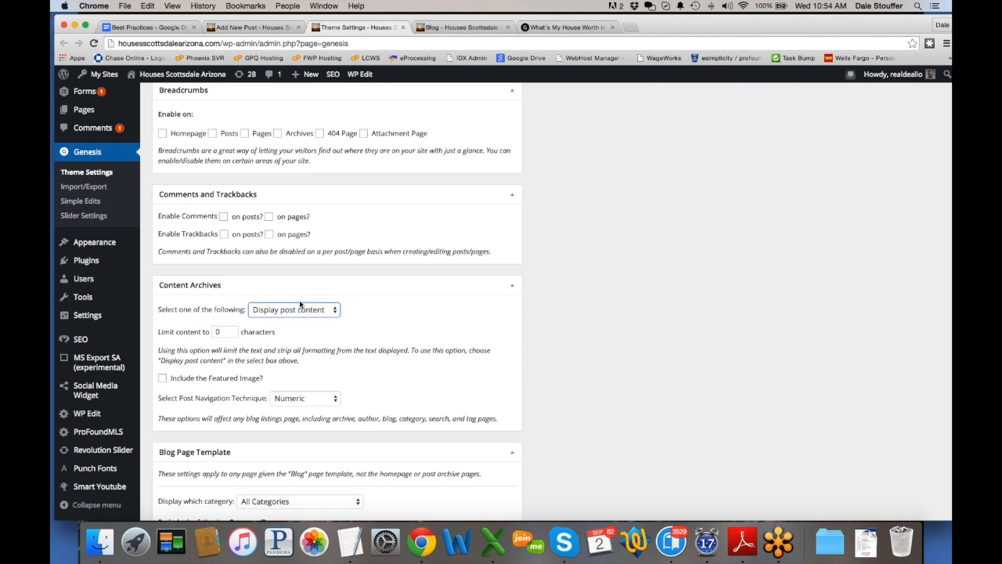
pyautogui.click(297, 310)
pyautogui.click(293, 321)
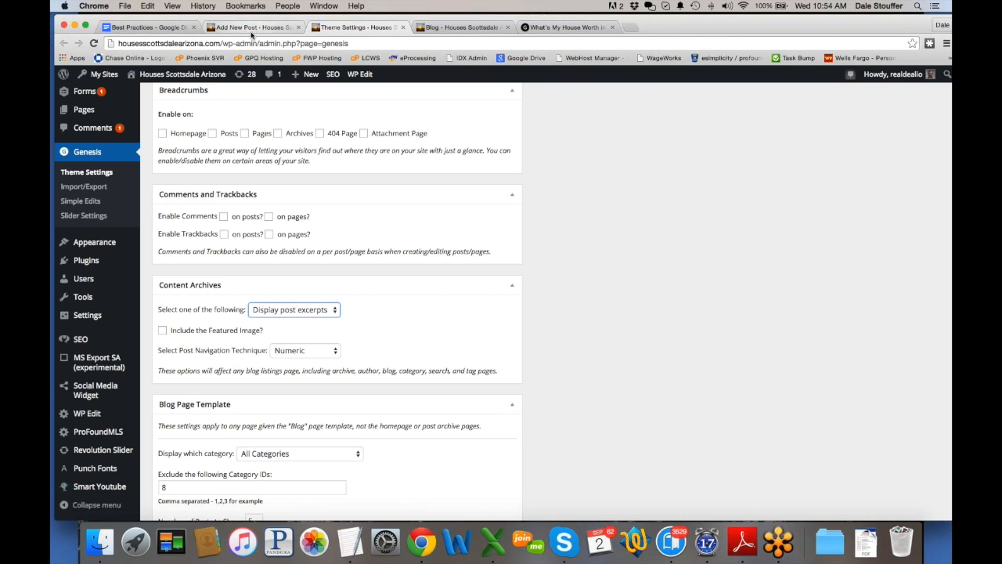
pyautogui.click(440, 301)
pyautogui.scroll(1, 440, 301)
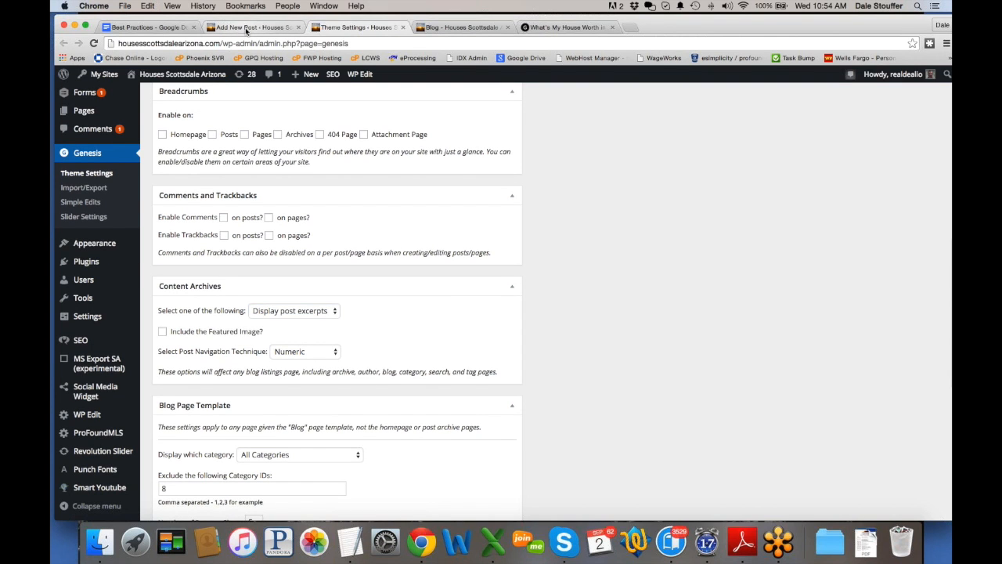
# Step: Delete the excerpt's second sentence, leaving 'See the last three months of sold listings in Scottsdale Ranch.'
pyautogui.click(249, 30)
pyautogui.click(345, 392)
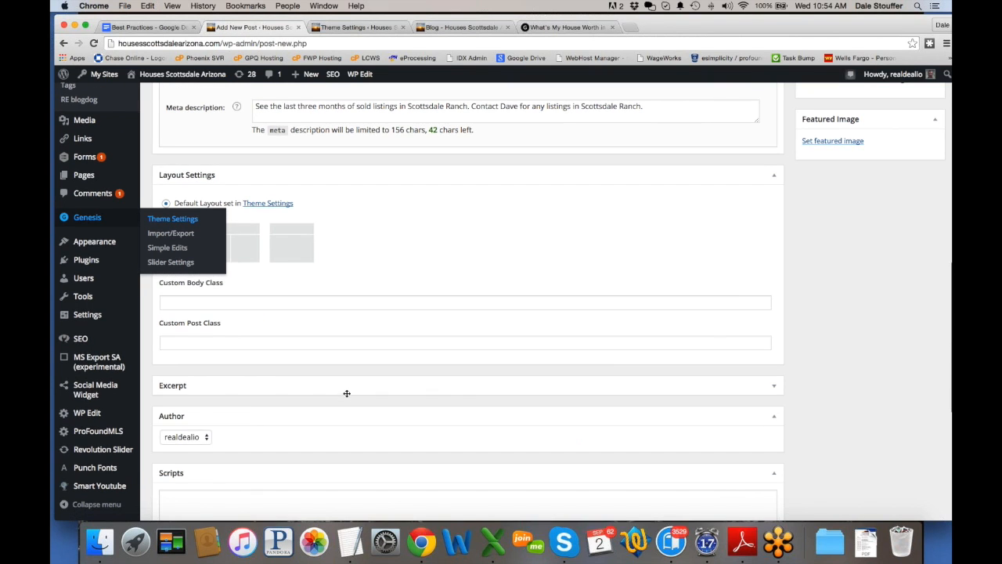
pyautogui.click(180, 384)
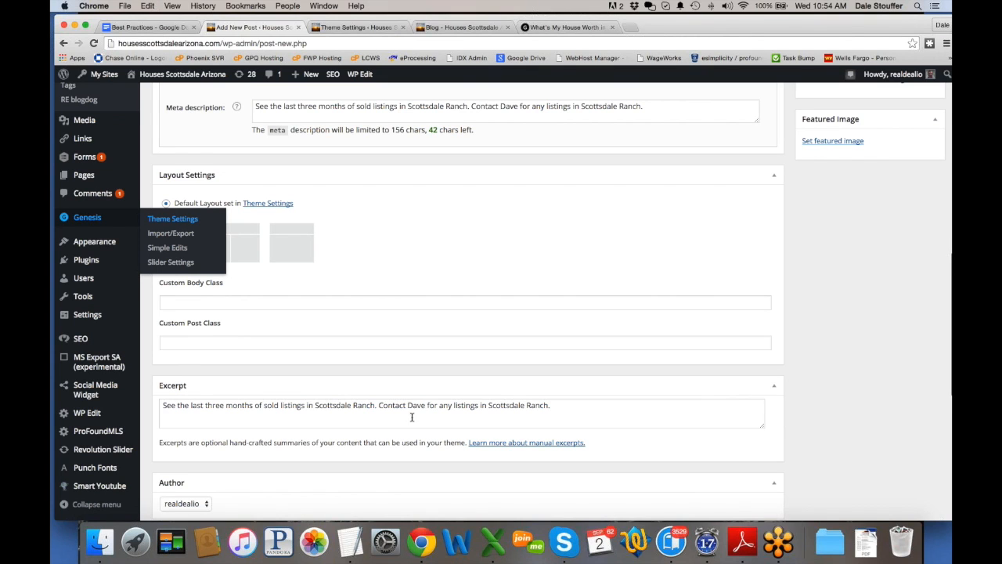
pyautogui.moveTo(380, 405); pyautogui.dragTo(550, 405)
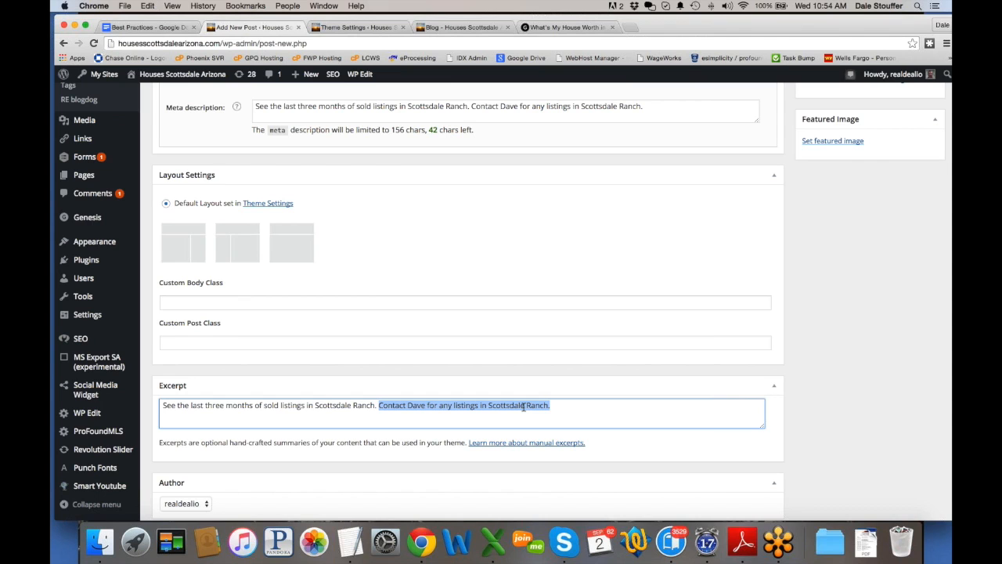
pyautogui.scroll(1, 567, 322)
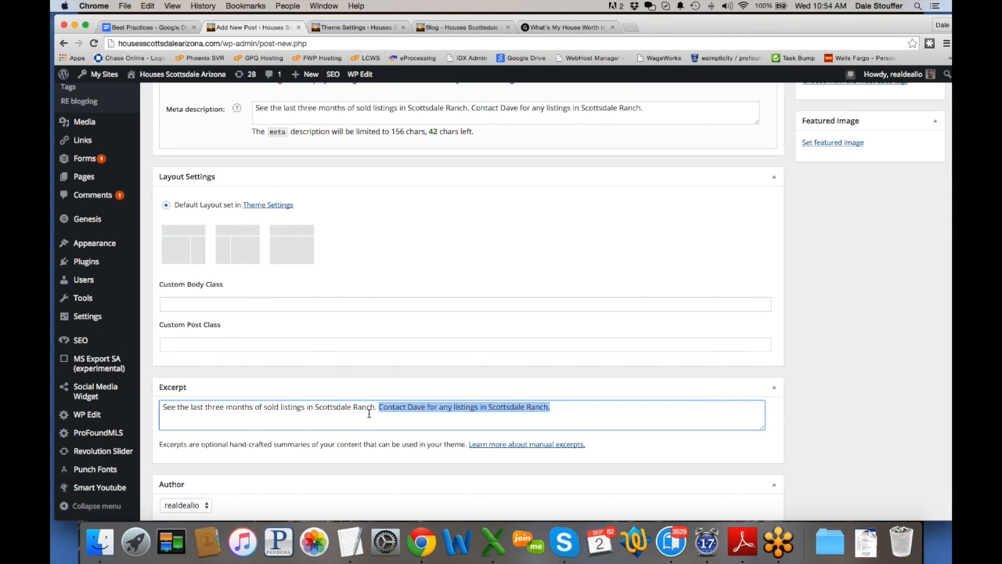
pyautogui.press('BackSpace')
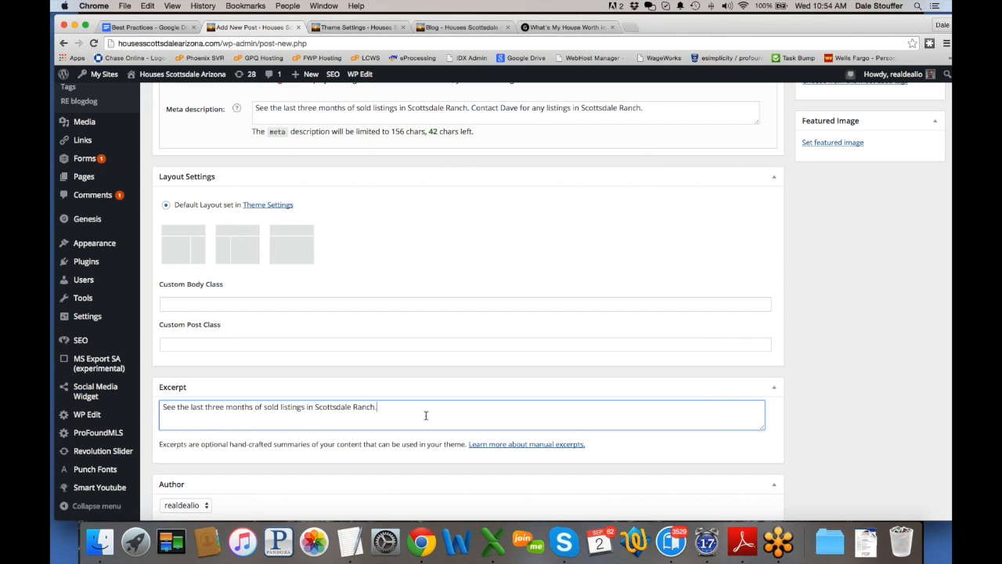
pyautogui.scroll(-4, 426, 415)
pyautogui.scroll(7, 425, 415)
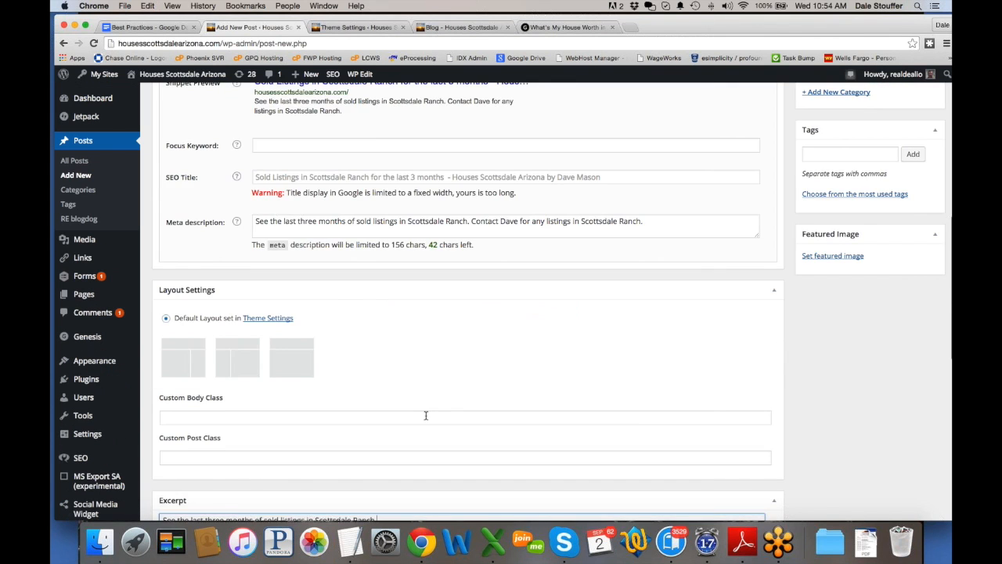
pyautogui.scroll(12, 425, 415)
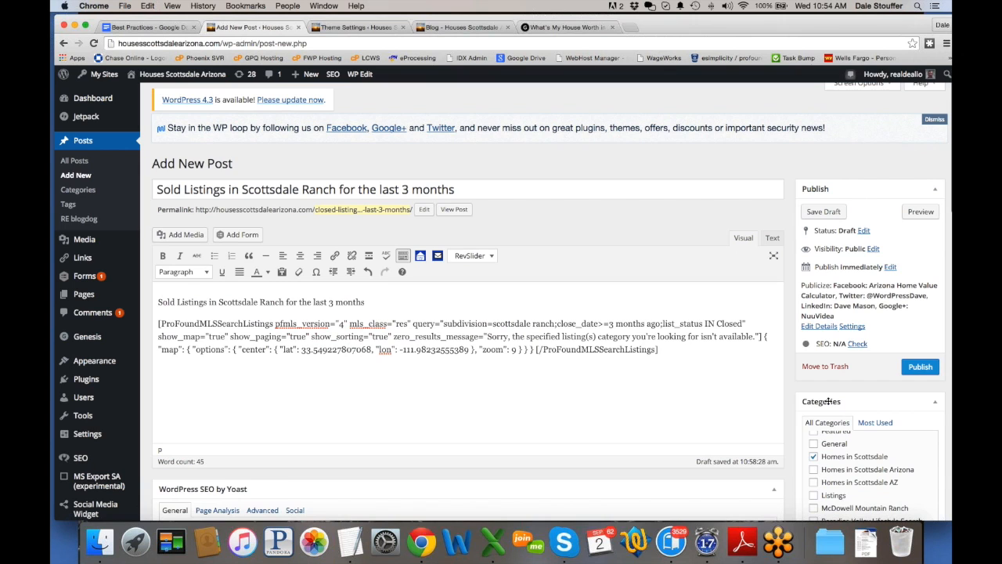
# Step: Add the tag 'closed listings in scottsddale ranch' and publish the post
pyautogui.scroll(-5, 826, 398)
pyautogui.click(825, 397)
pyautogui.write('closed listings ')
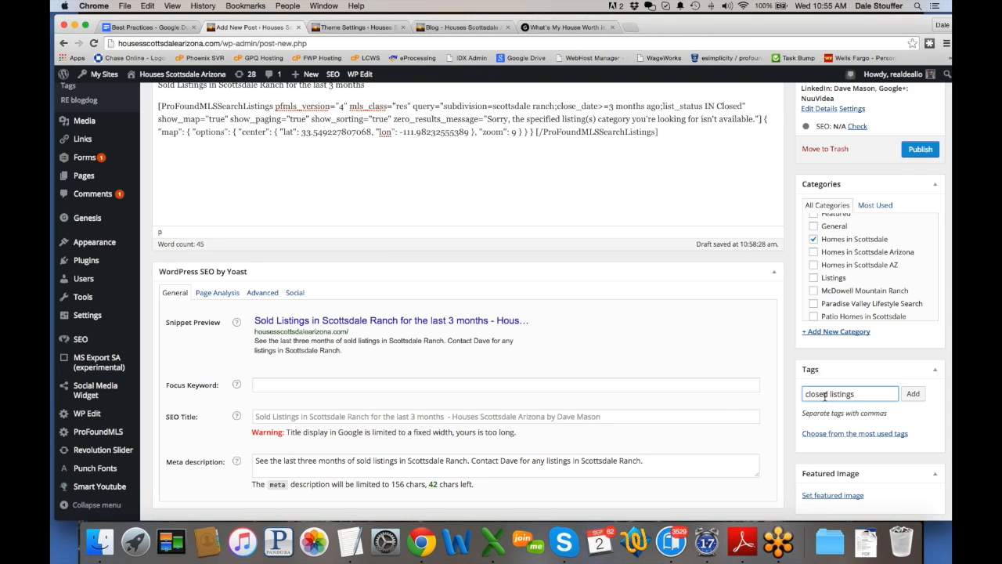
pyautogui.write('in scottsddale ranch')
pyautogui.press('Return')
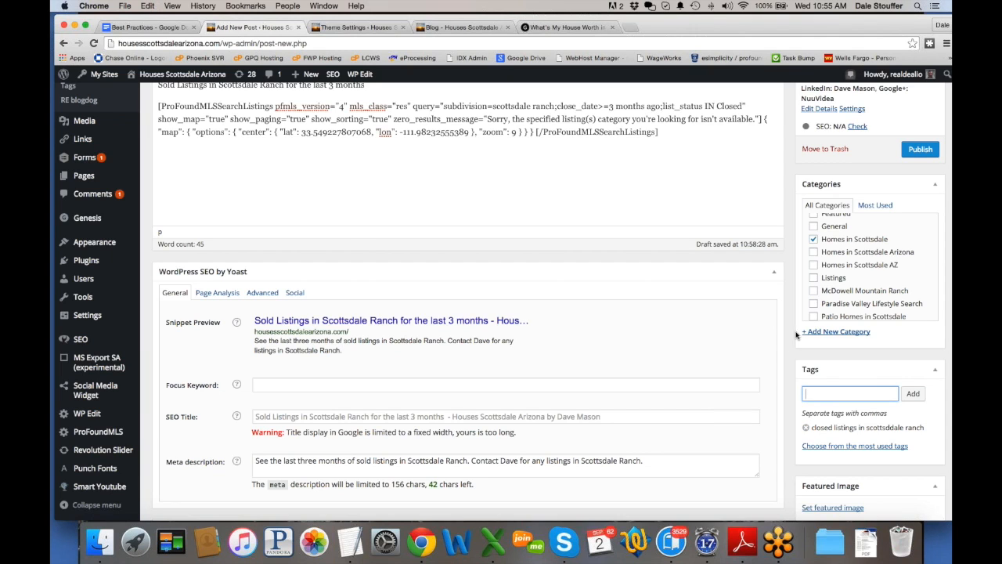
pyautogui.click(922, 150)
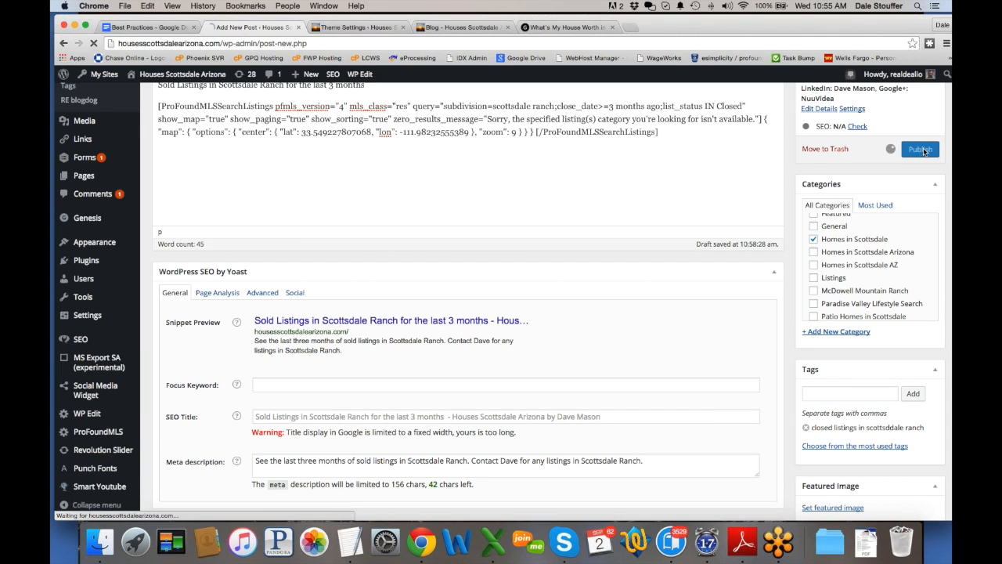
# Step: Reload the live blog page and check the new post's one-sentence excerpt and tag
pyautogui.scroll(5, 689, 336)
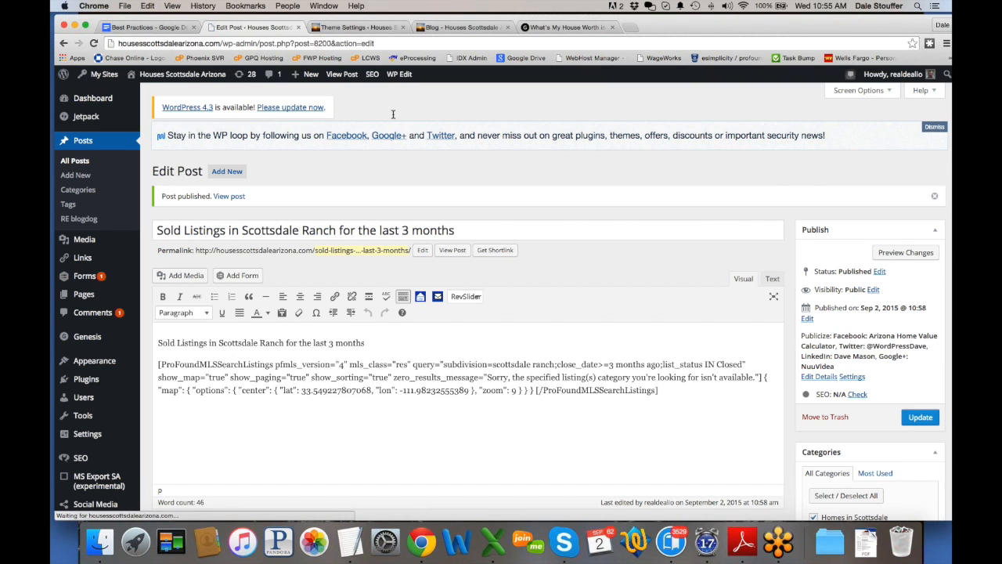
pyautogui.click(460, 28)
pyautogui.click(93, 44)
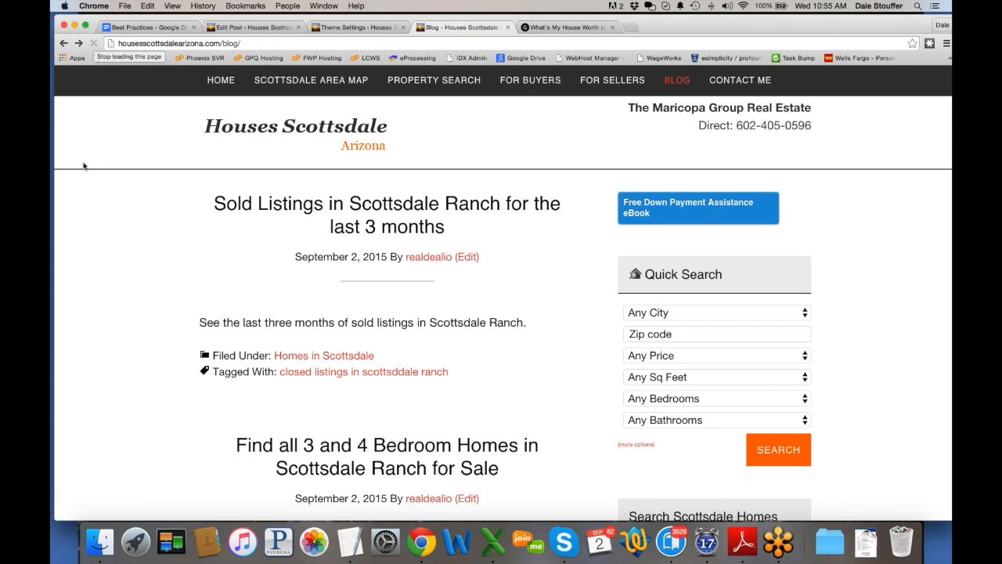
pyautogui.moveTo(199, 322); pyautogui.dragTo(528, 327)
pyautogui.scroll(-5, 139, 343)
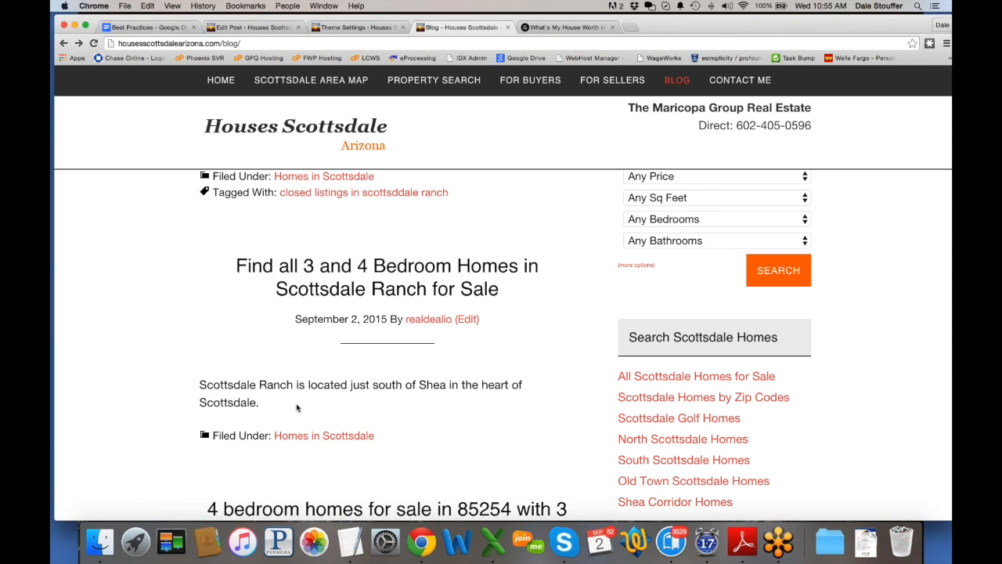
pyautogui.scroll(5, 166, 320)
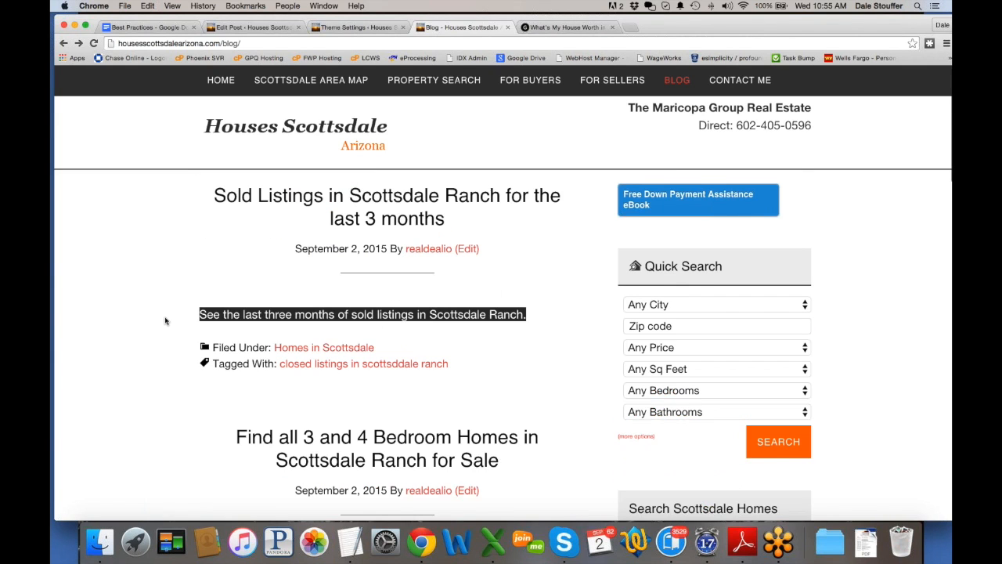
pyautogui.scroll(-5, 120, 400)
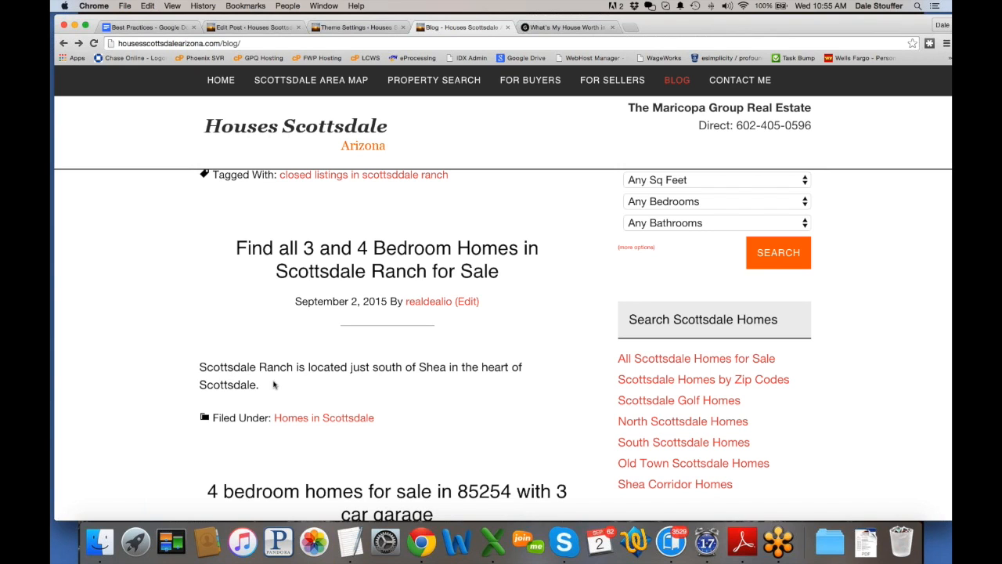
# Step: Open the live 'Find all 3 and 4 Bedroom Homes in Scottsdale Ranch for Sale' post and read its intro
pyautogui.click(296, 249)
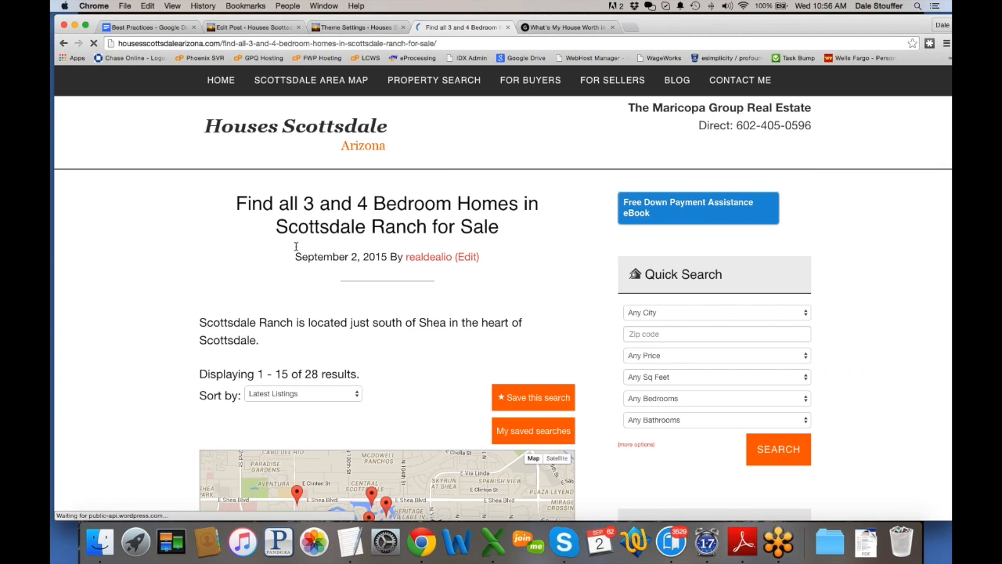
pyautogui.moveTo(198, 322); pyautogui.dragTo(276, 341)
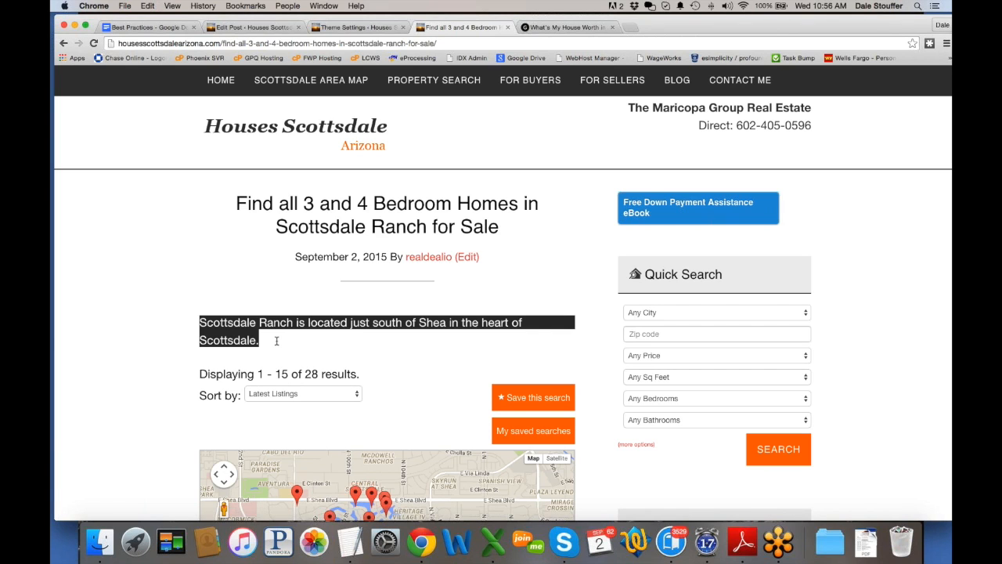
pyautogui.click(276, 341)
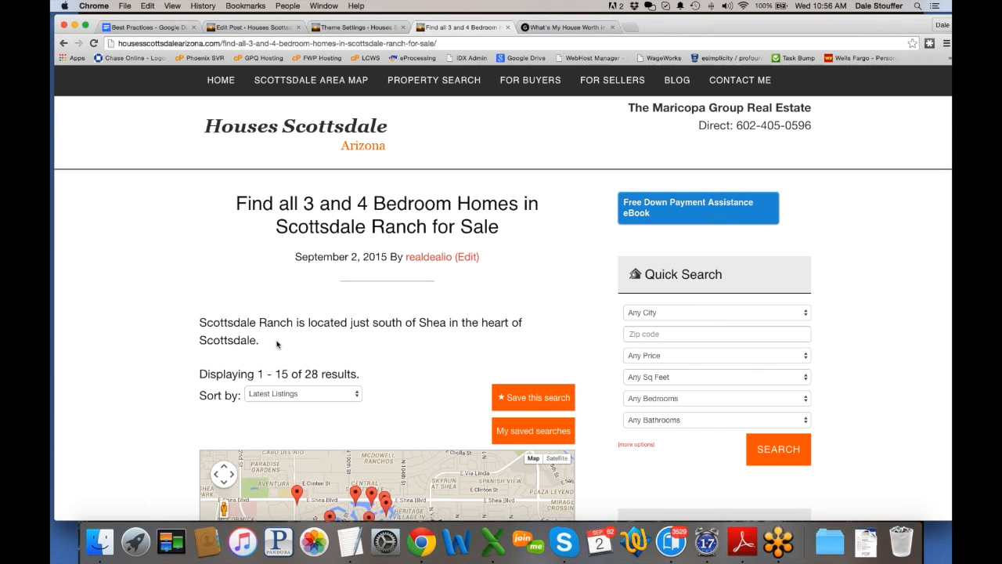
# Step: Update the published Sold Listings post in the editor to save its latest changes
pyautogui.click(248, 28)
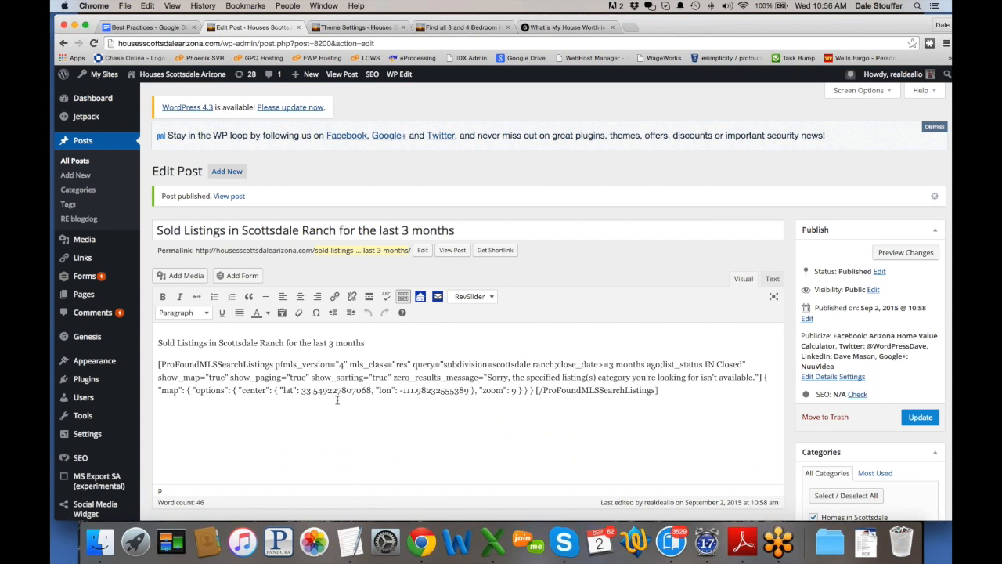
pyautogui.scroll(-5, 342, 403)
pyautogui.scroll(-15, 342, 404)
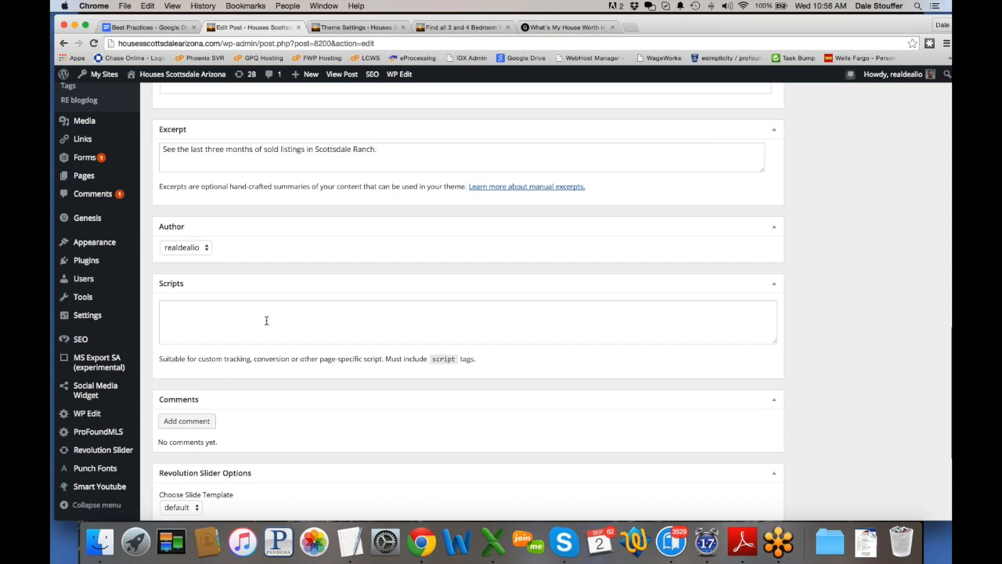
pyautogui.scroll(3, 264, 320)
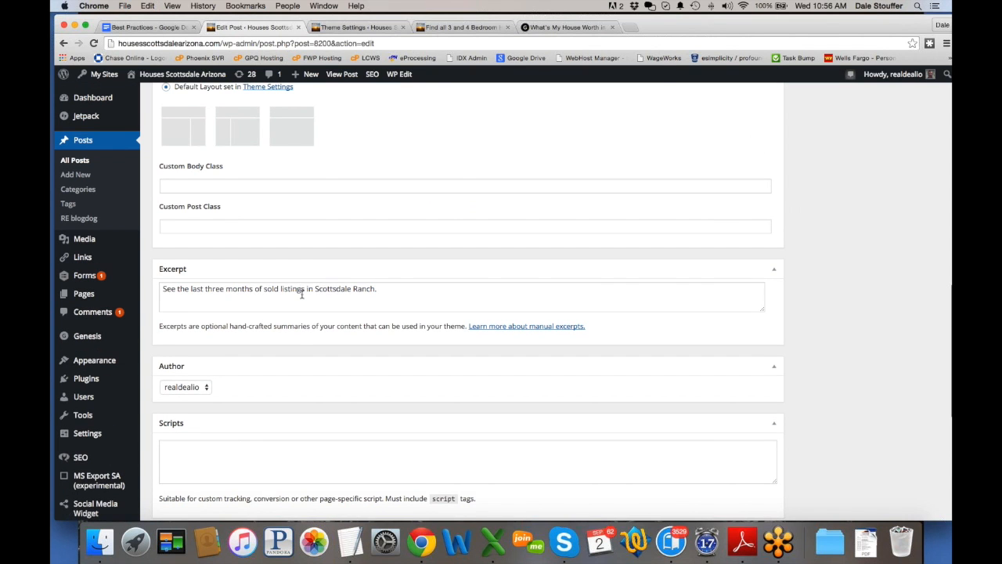
pyautogui.scroll(20, 300, 290)
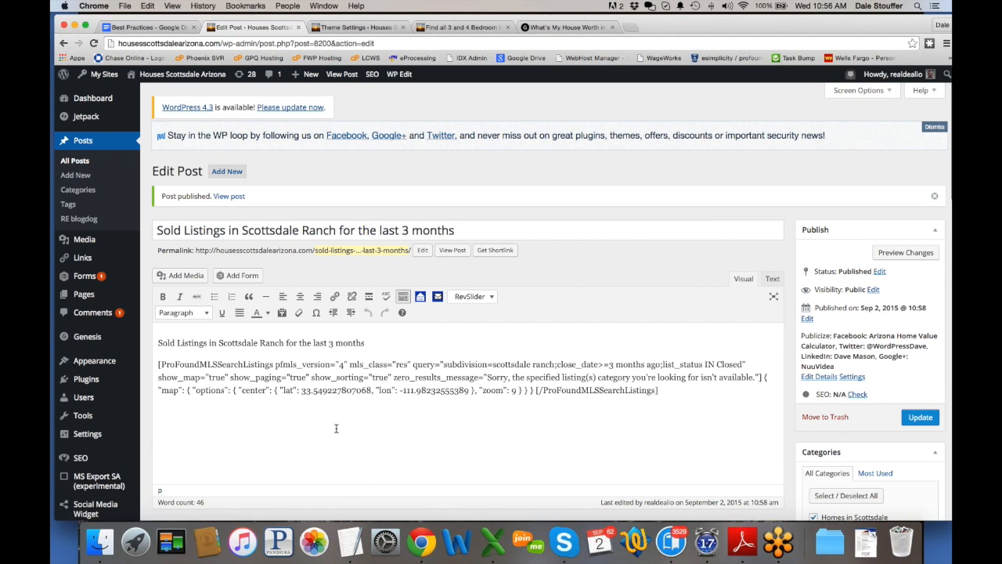
pyautogui.scroll(-10, 336, 428)
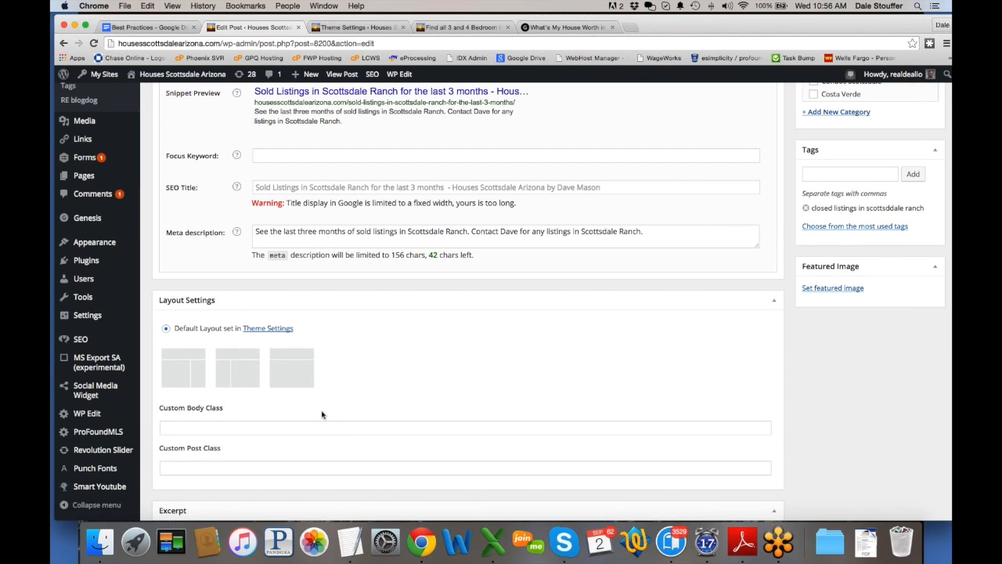
pyautogui.scroll(-5, 322, 414)
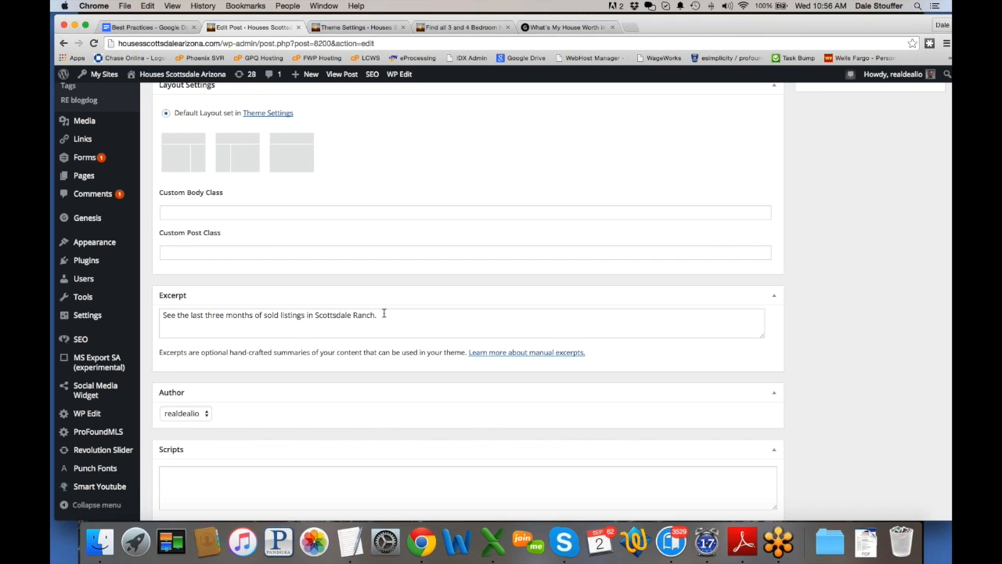
pyautogui.scroll(10, 389, 321)
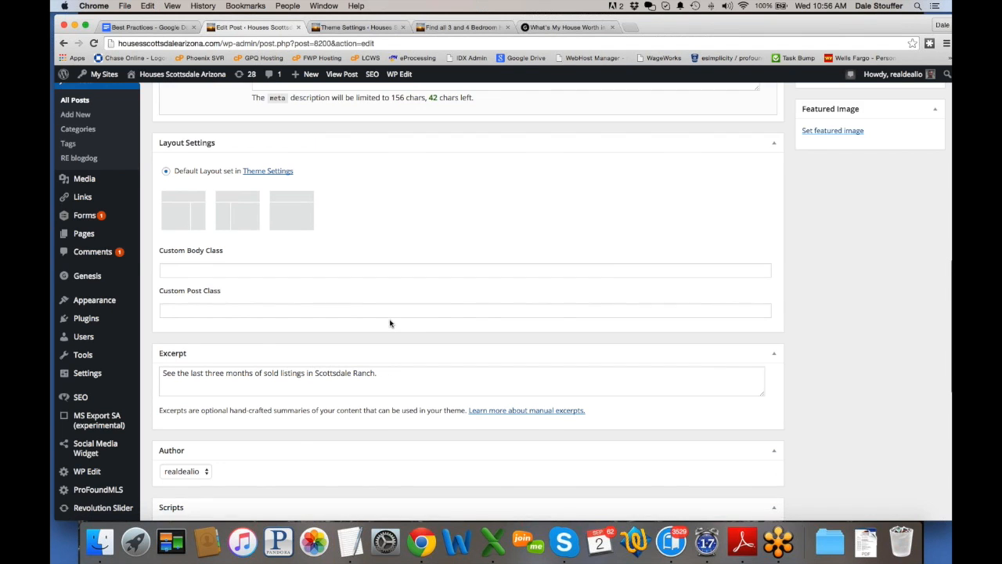
pyautogui.click(925, 417)
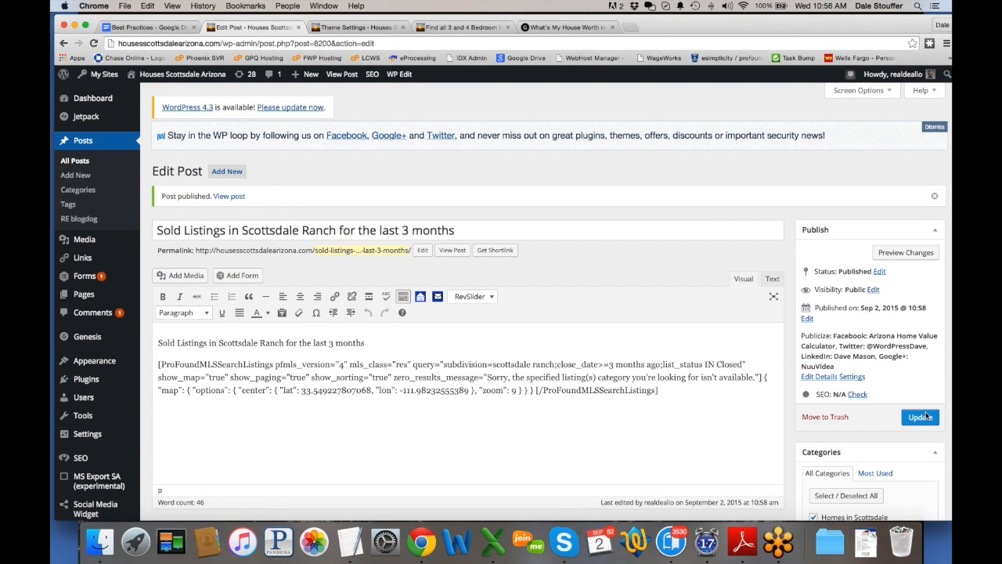
pyautogui.click(364, 28)
# Step: Close the Genesis Theme Settings tab without saving and return to the live blog page
pyautogui.click(470, 28)
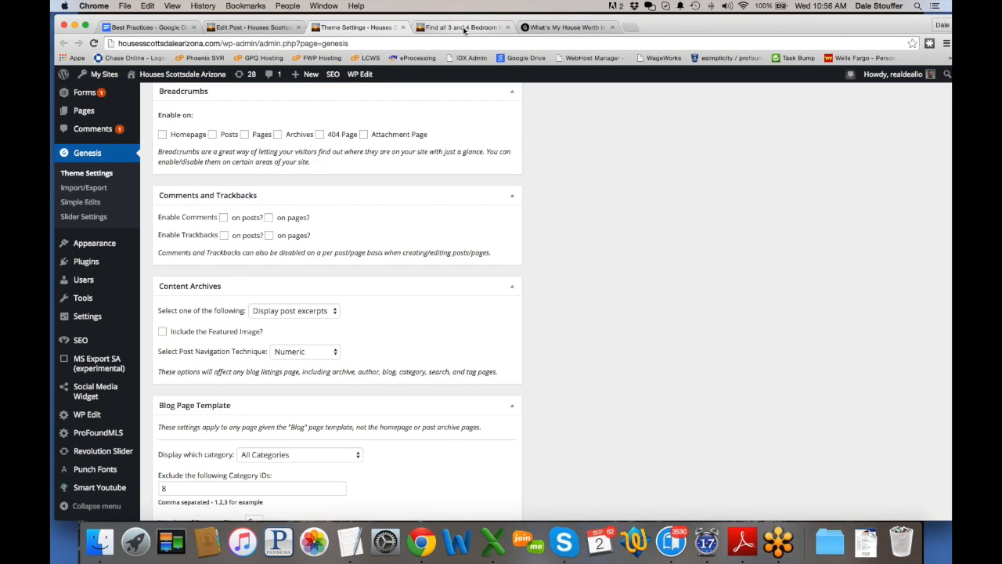
pyautogui.click(403, 28)
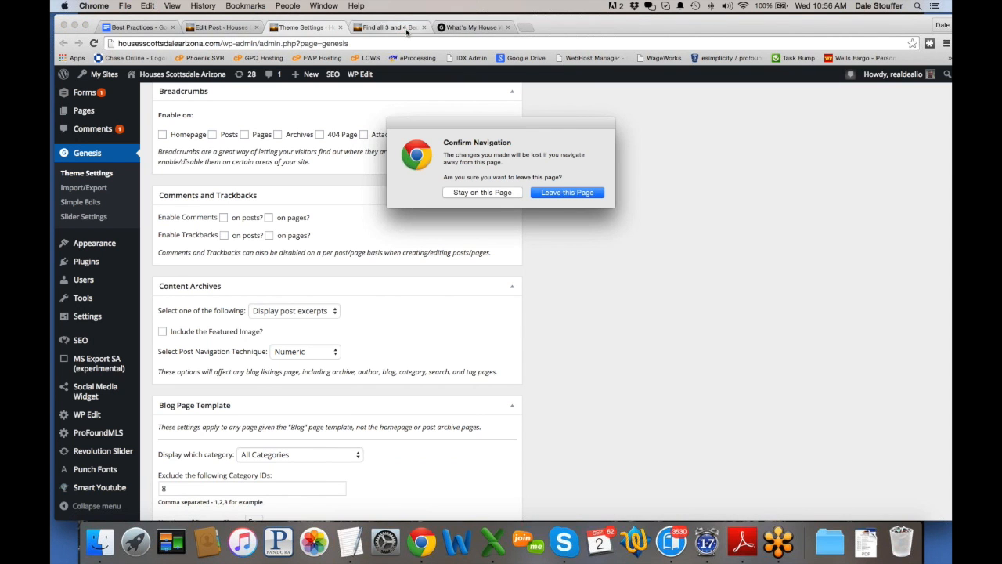
pyautogui.click(540, 196)
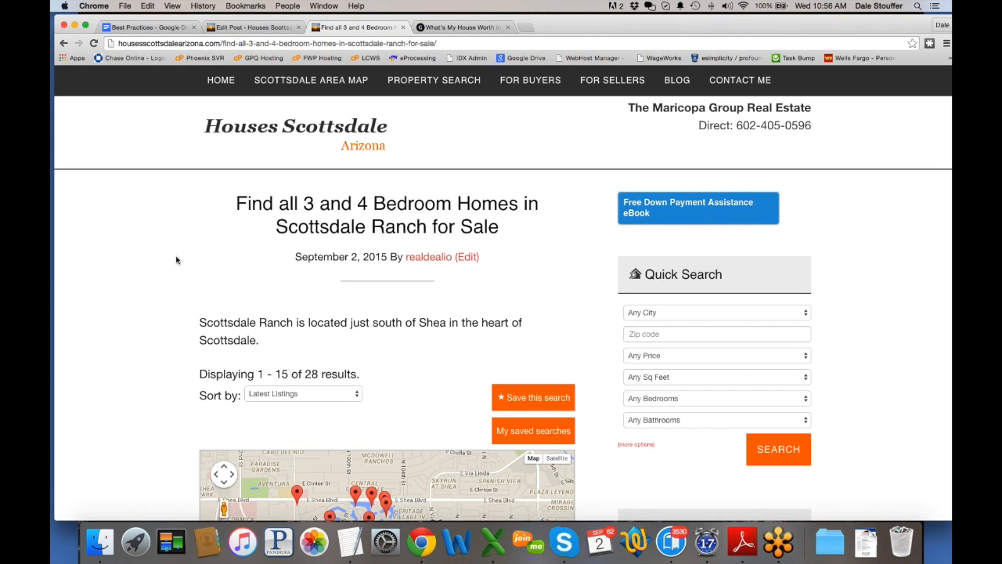
pyautogui.click(64, 43)
pyautogui.scroll(5, 237, 224)
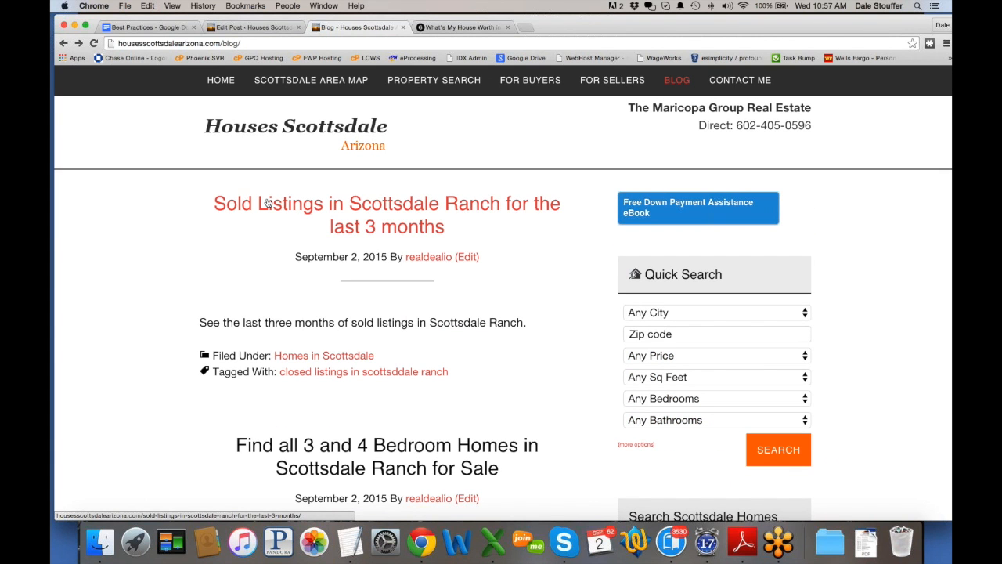
# Step: Open the live Sold Listings post and scroll through its map and 23 sold results
pyautogui.click(268, 202)
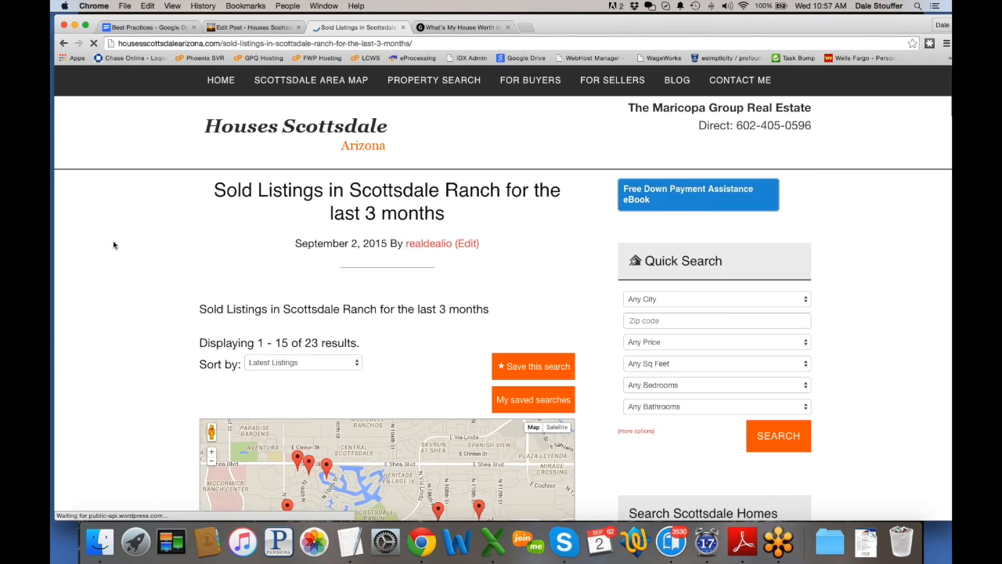
pyautogui.scroll(-5, 282, 187)
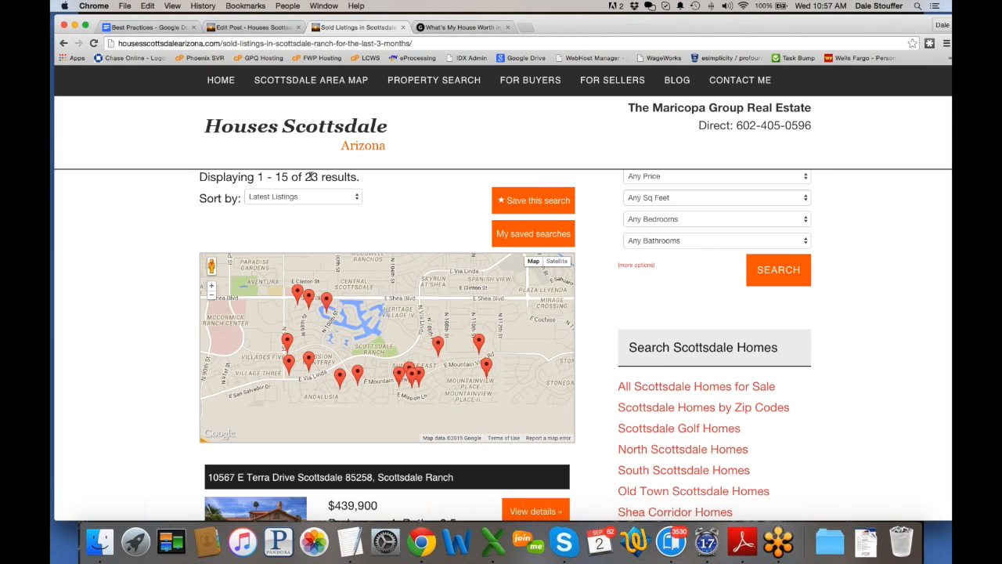
pyautogui.scroll(-10, 118, 332)
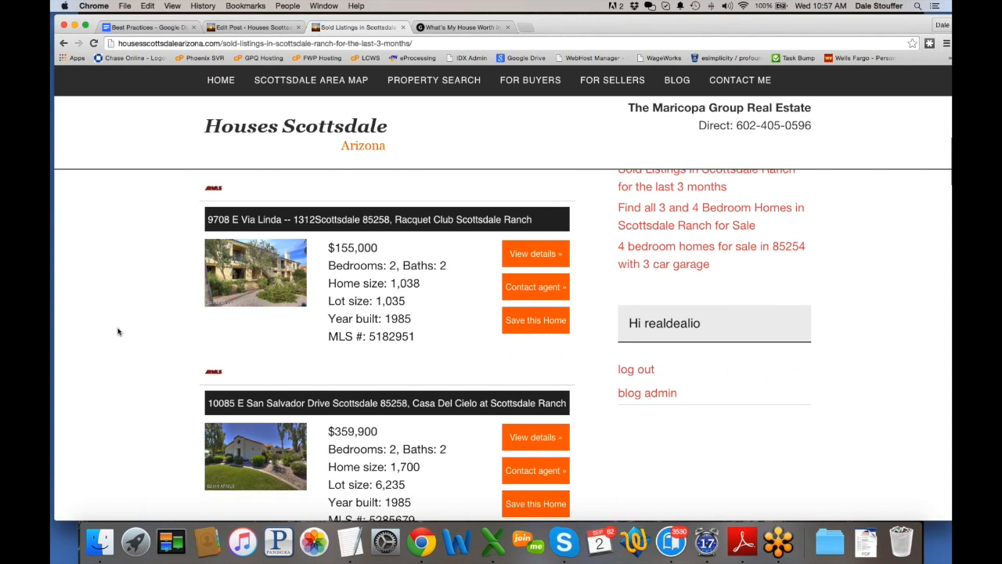
pyautogui.click(347, 213)
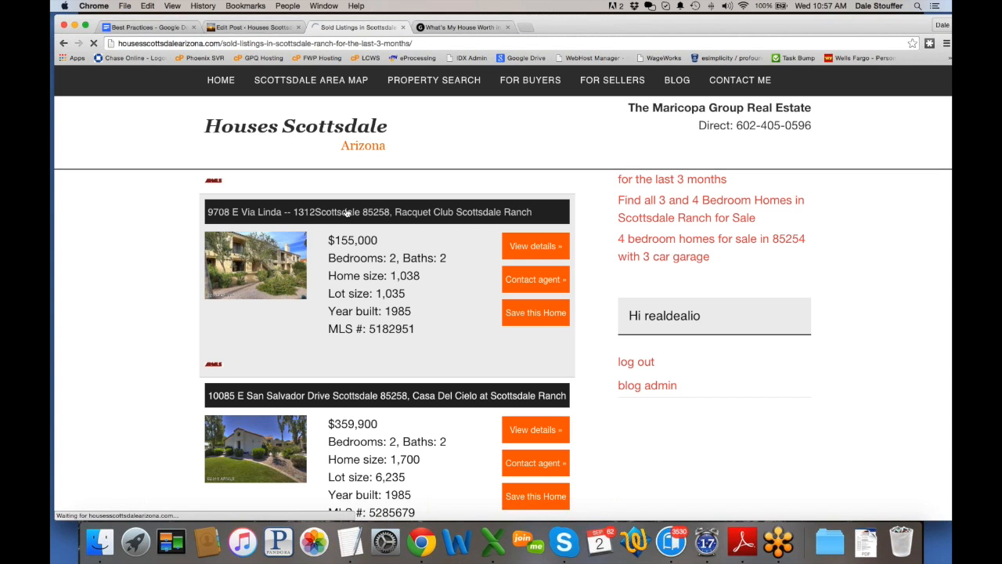
pyautogui.scroll(-2, 107, 334)
pyautogui.scroll(-4, 105, 333)
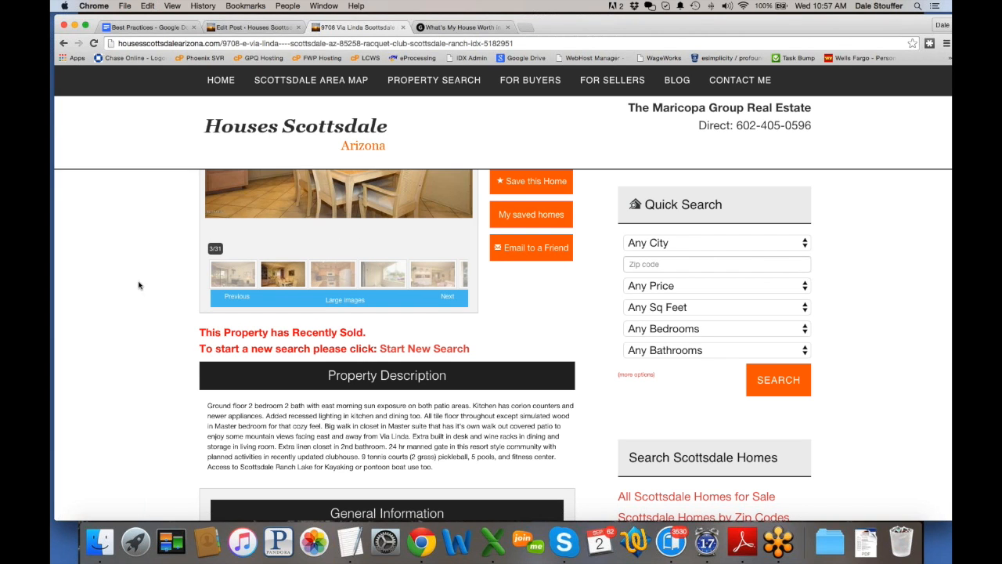
pyautogui.scroll(5, 139, 284)
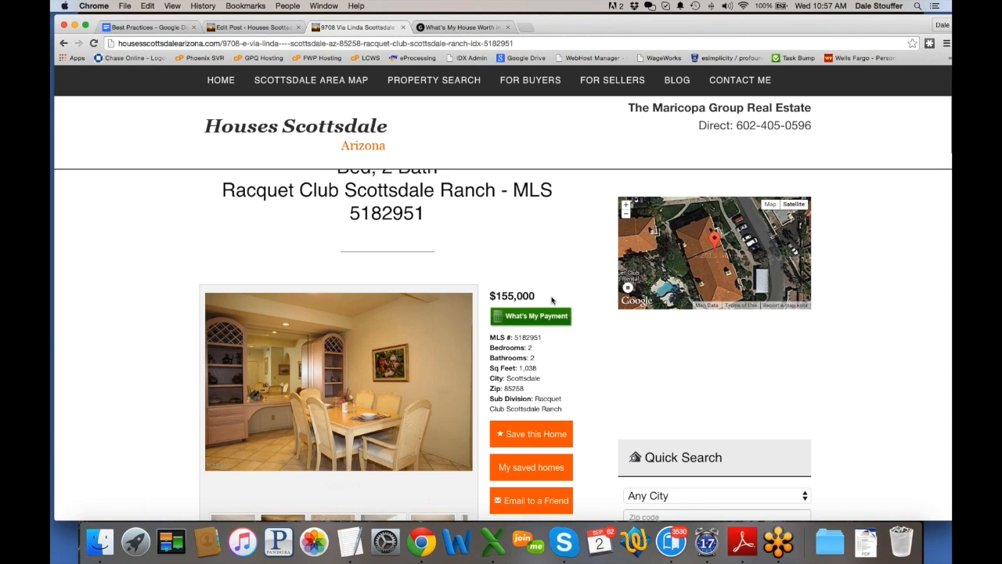
pyautogui.moveTo(552, 300); pyautogui.dragTo(483, 296)
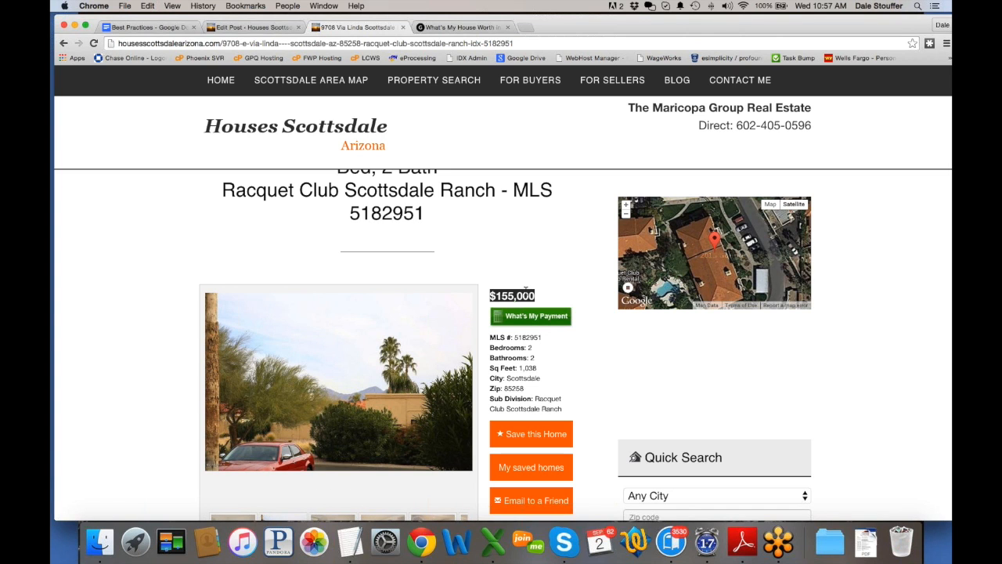
pyautogui.click(141, 290)
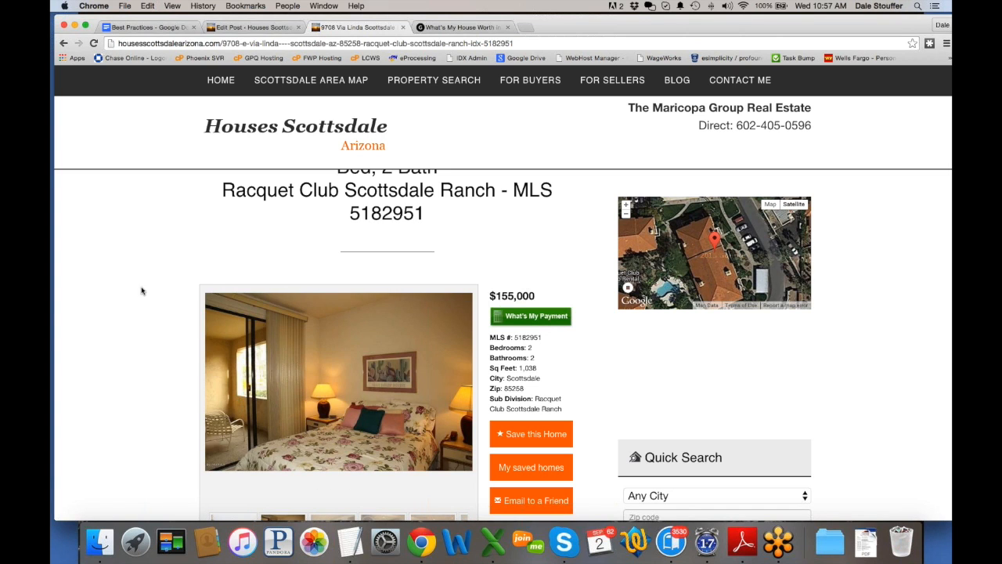
pyautogui.scroll(-5, 142, 291)
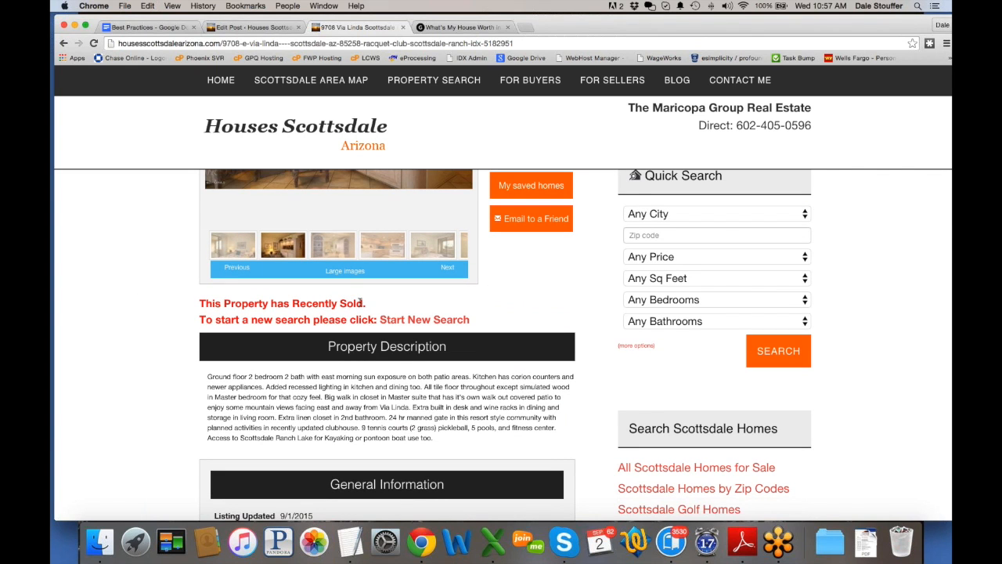
pyautogui.click(194, 45)
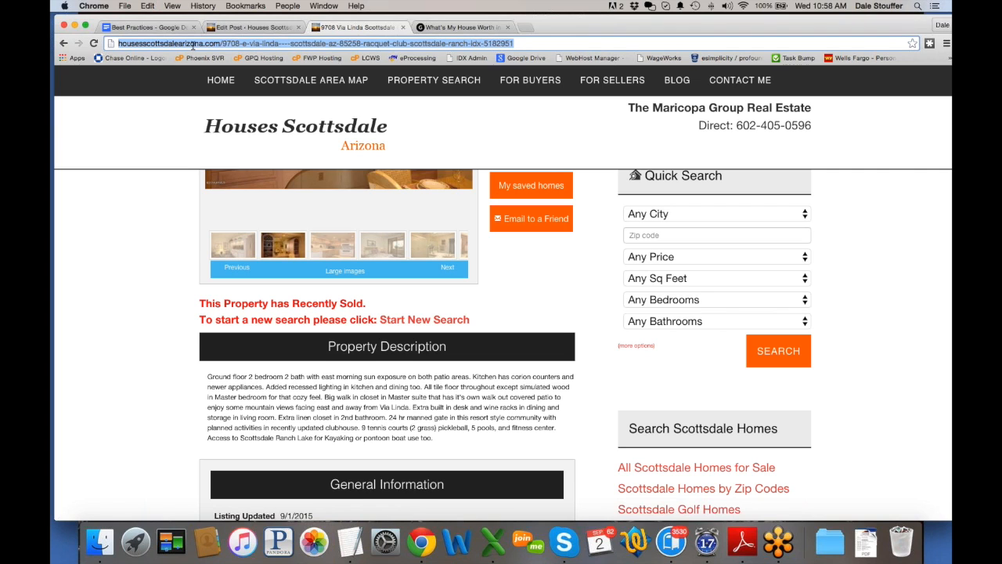
pyautogui.click(62, 45)
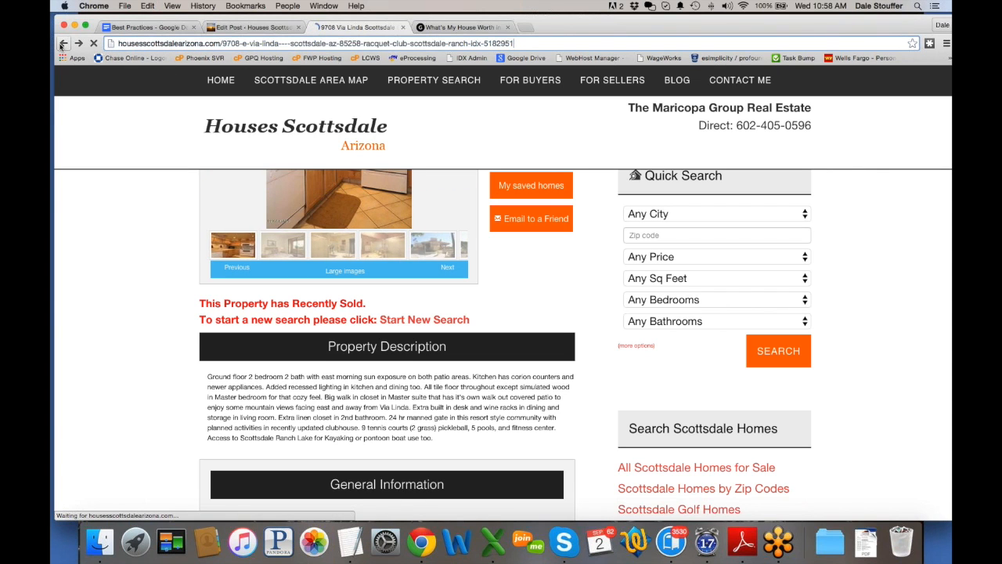
# Step: Review the live Sold Listings post and its web address, then return to its Edit Post screen
pyautogui.click(237, 43)
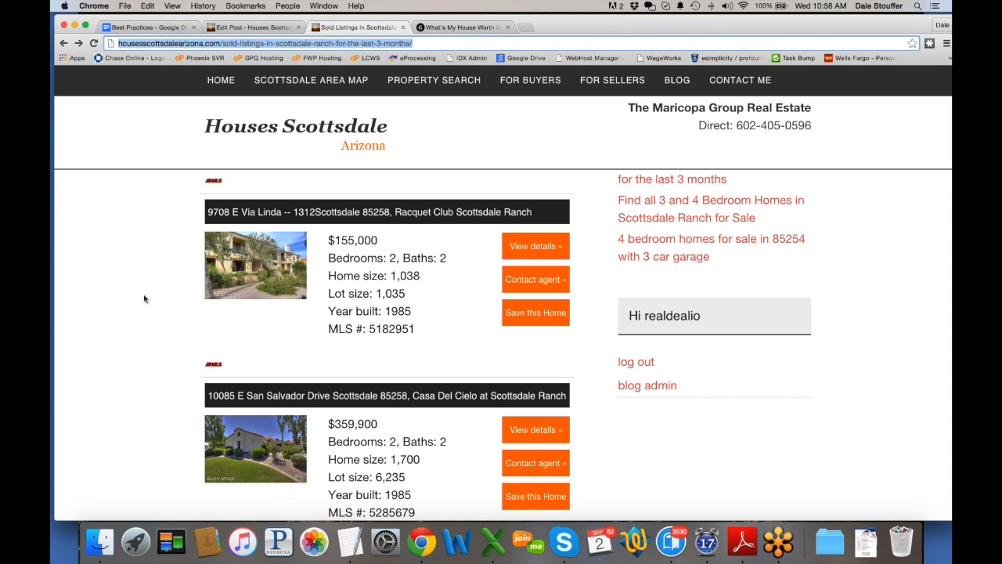
pyautogui.scroll(5, 144, 299)
pyautogui.scroll(1, 144, 298)
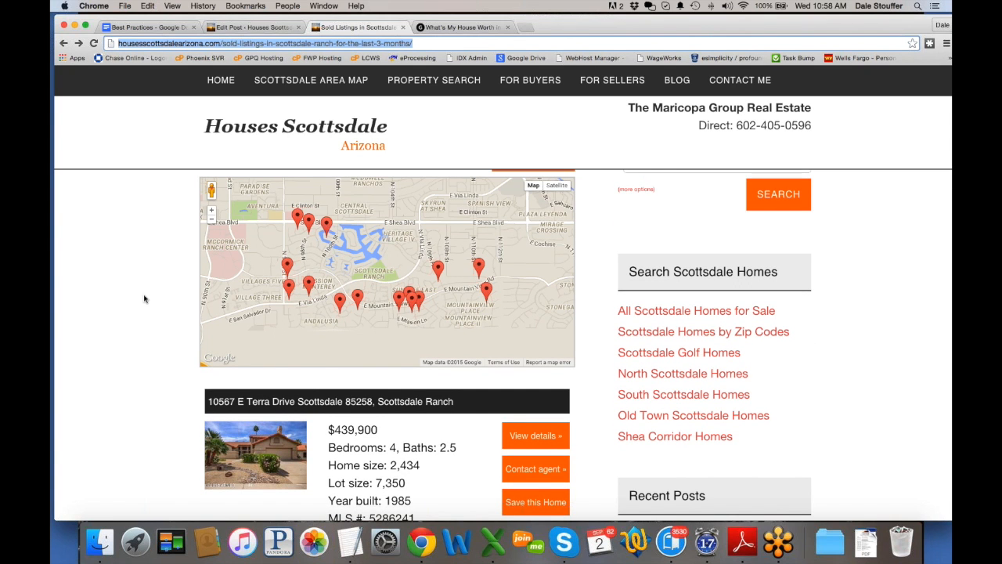
pyautogui.scroll(-5, 144, 298)
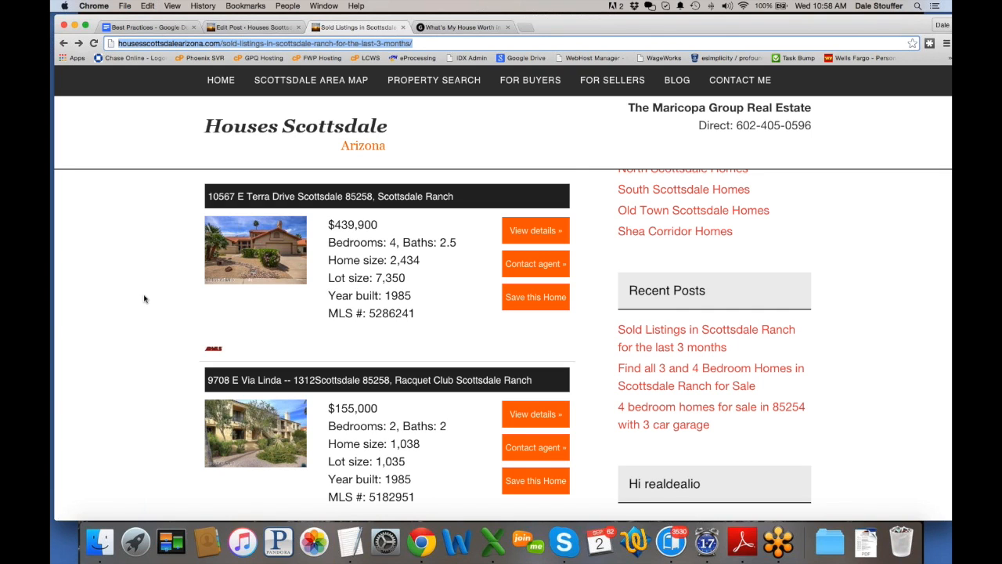
pyautogui.scroll(1, 144, 298)
pyautogui.scroll(4, 247, 4)
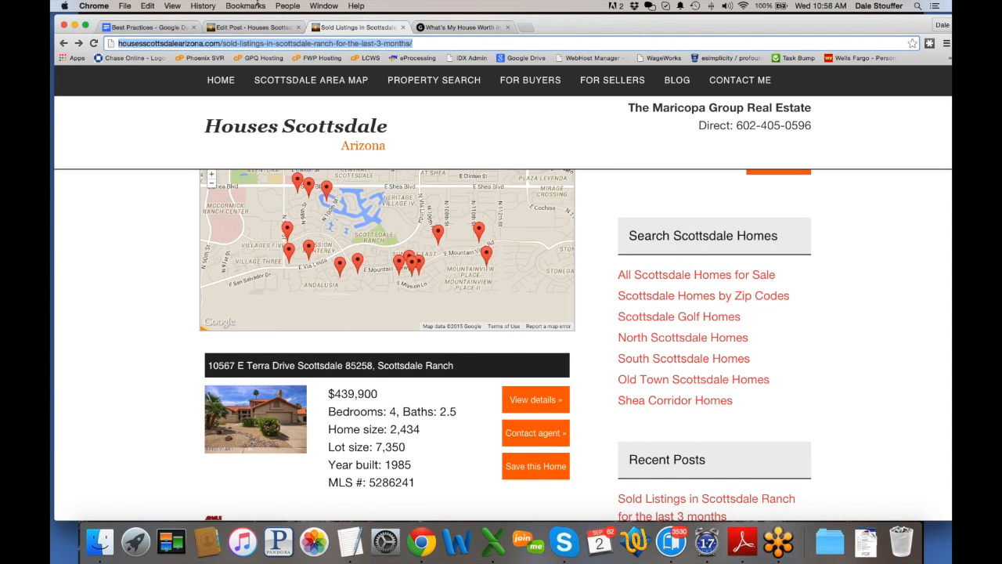
pyautogui.scroll(-9, 130, 314)
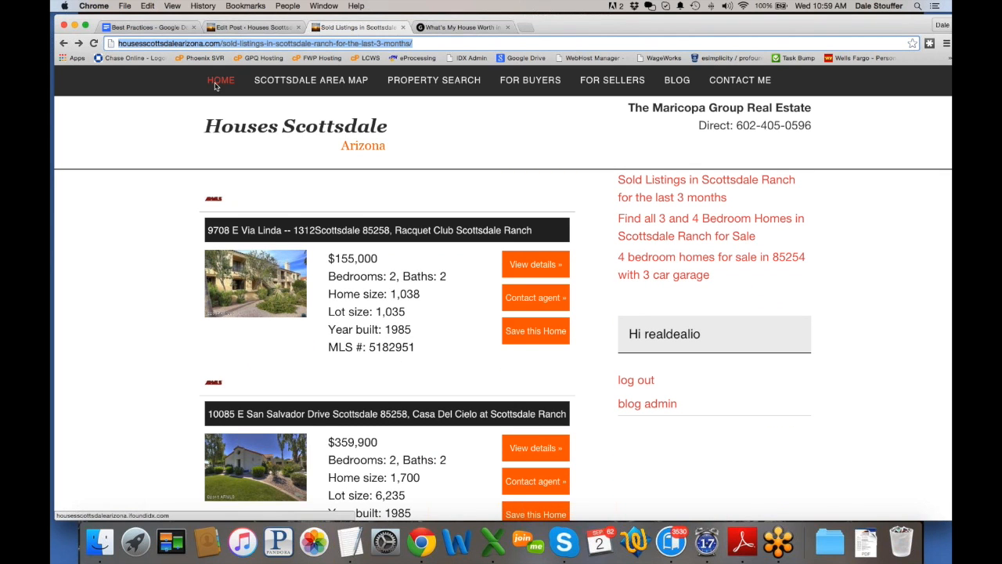
pyautogui.scroll(12, 148, 201)
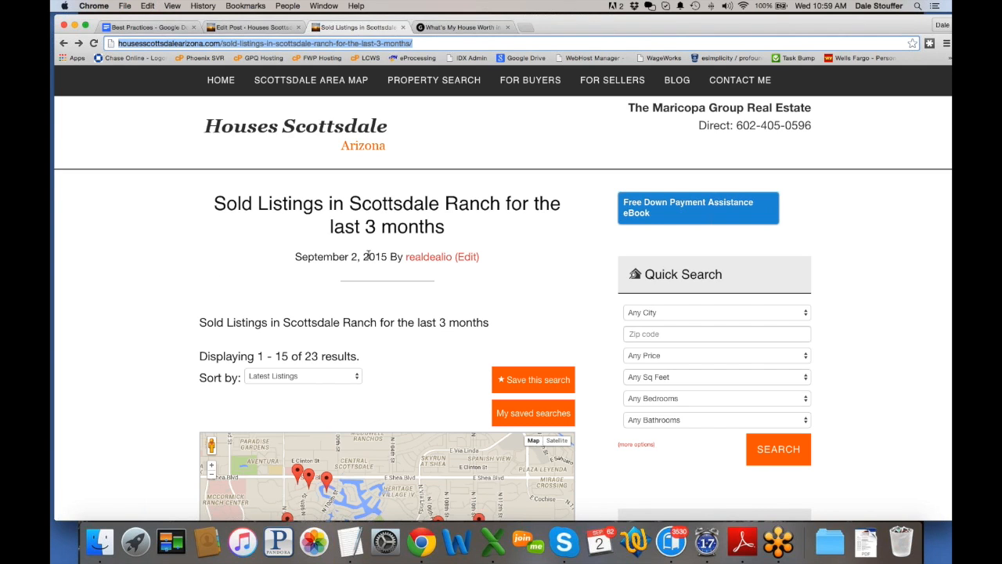
pyautogui.scroll(-3, 135, 279)
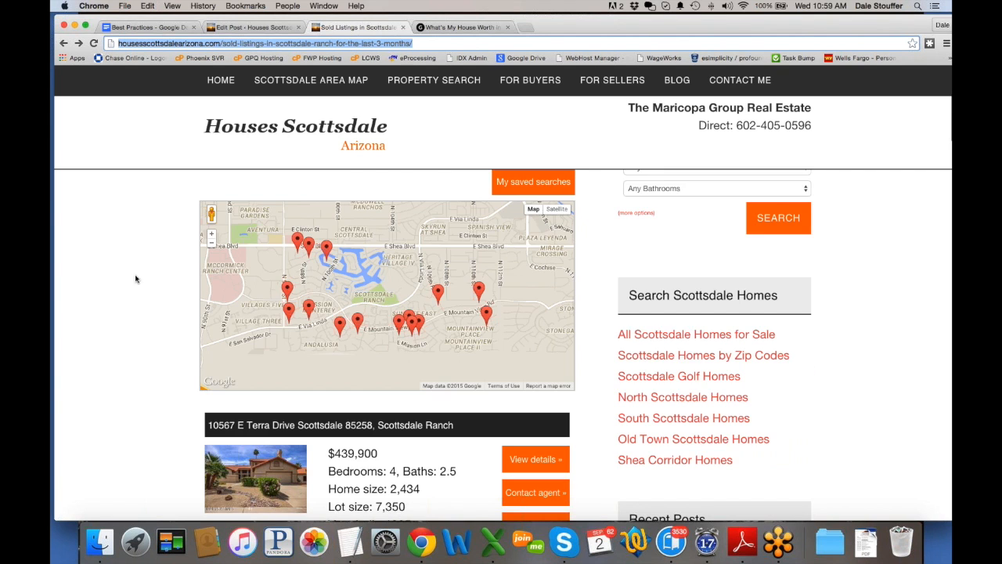
pyautogui.scroll(-2, 134, 279)
pyautogui.scroll(5, 134, 279)
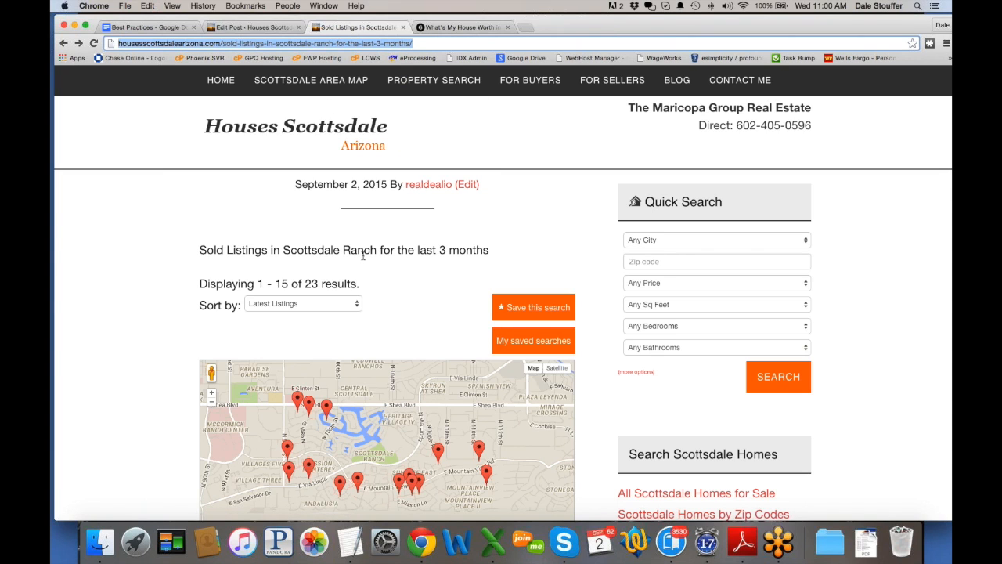
pyautogui.click(266, 27)
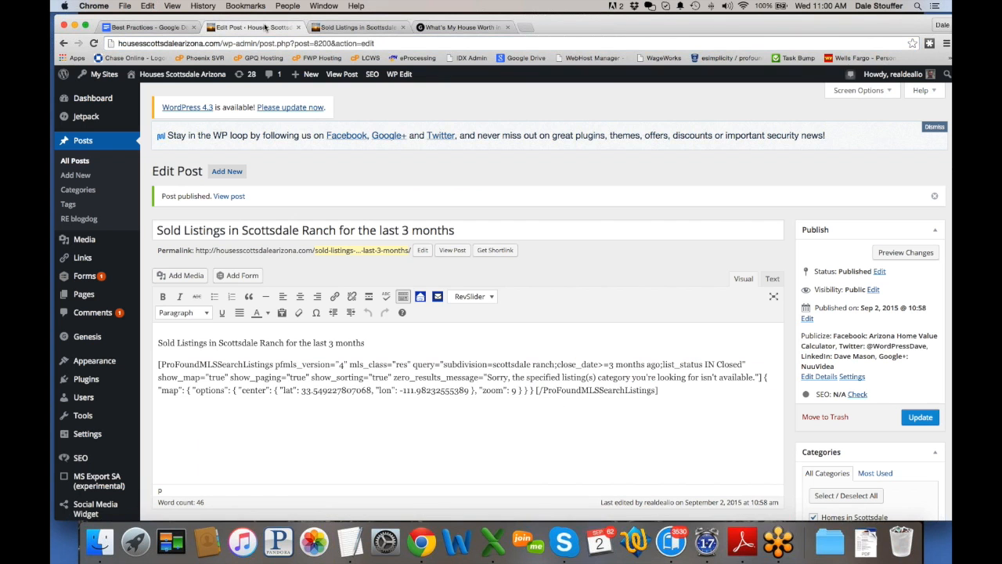
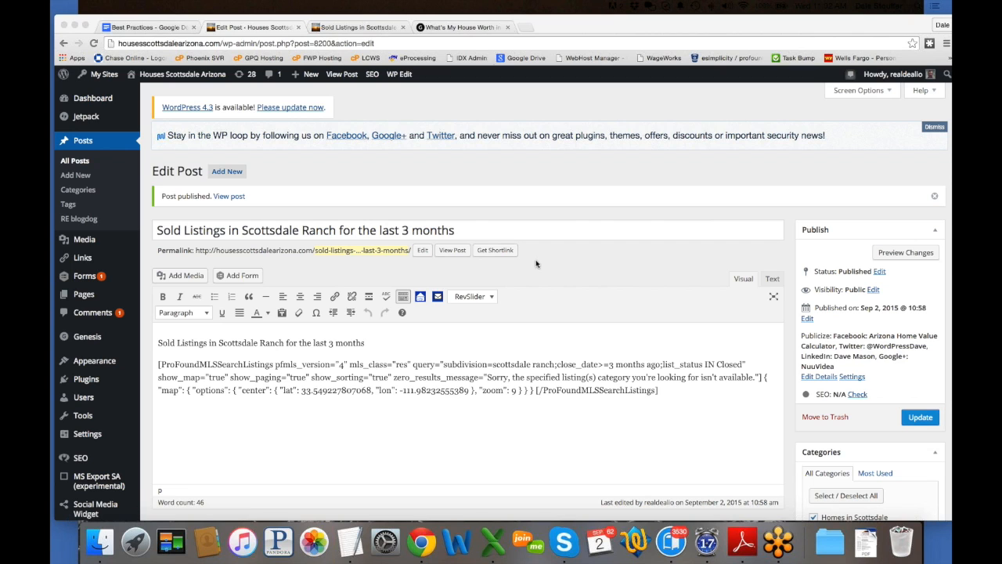
# Step: Start a new post titled 'Find Homes near Shea in Scottsdale'
pyautogui.click(81, 176)
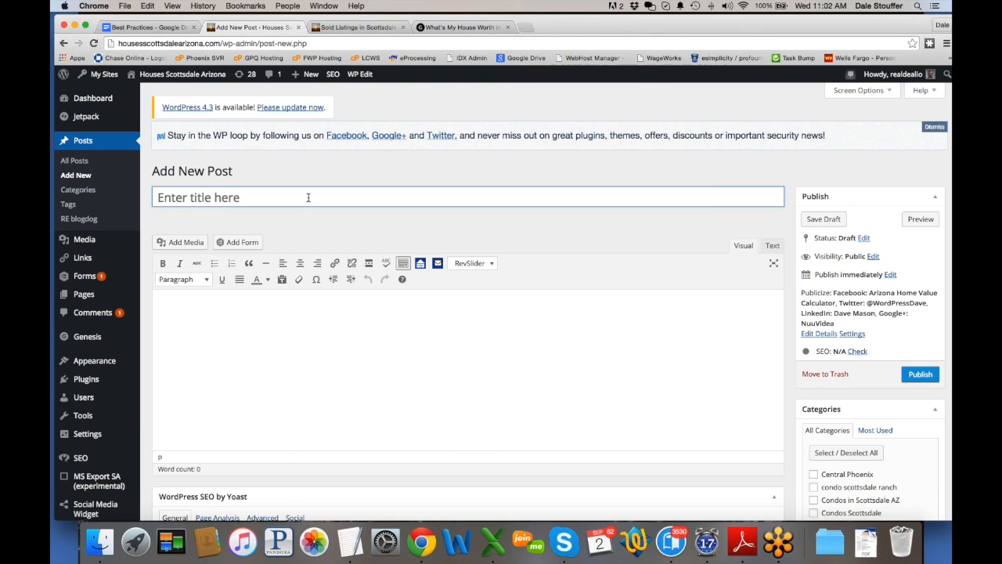
pyautogui.write('Homes for sale in the Shea')
pyautogui.press('BackSpace')
pyautogui.press('BackSpace')
pyautogui.press('BackSpace')
pyautogui.press('BackSpace')
pyautogui.press('BackSpace')
pyautogui.press('BackSpace')
pyautogui.press('BackSpace')
pyautogui.press('BackSpace')
pyautogui.press('BackSpace')
pyautogui.press('BackSpace')
pyautogui.press('BackSpace')
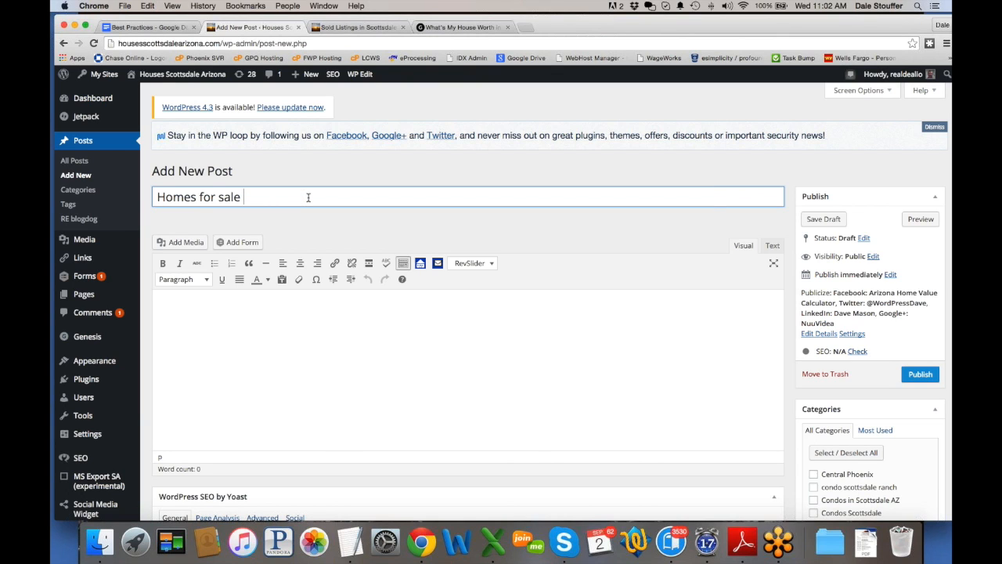
pyautogui.press('BackSpace')
pyautogui.press('BackSpace')
pyautogui.press('BackSpace')
pyautogui.press('BackSpace')
pyautogui.press('BackSpace')
pyautogui.press('BackSpace')
pyautogui.press('BackSpace')
pyautogui.press('BackSpace')
pyautogui.press('BackSpace')
pyautogui.press('BackSpace')
pyautogui.press('BackSpace')
pyautogui.press('BackSpace')
pyautogui.press('BackSpace')
pyautogui.press('BackSpace')
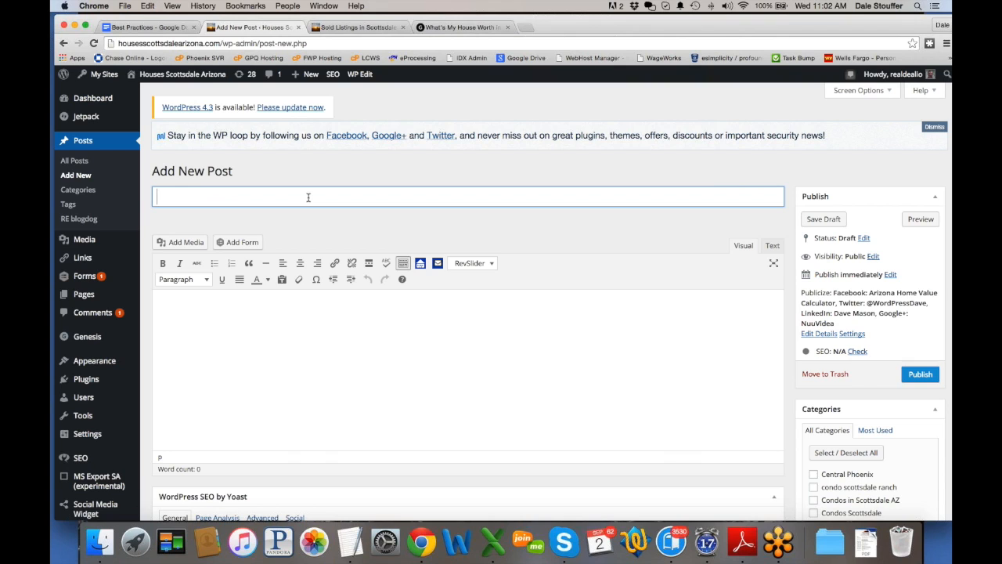
pyautogui.write('Find Homes hear')
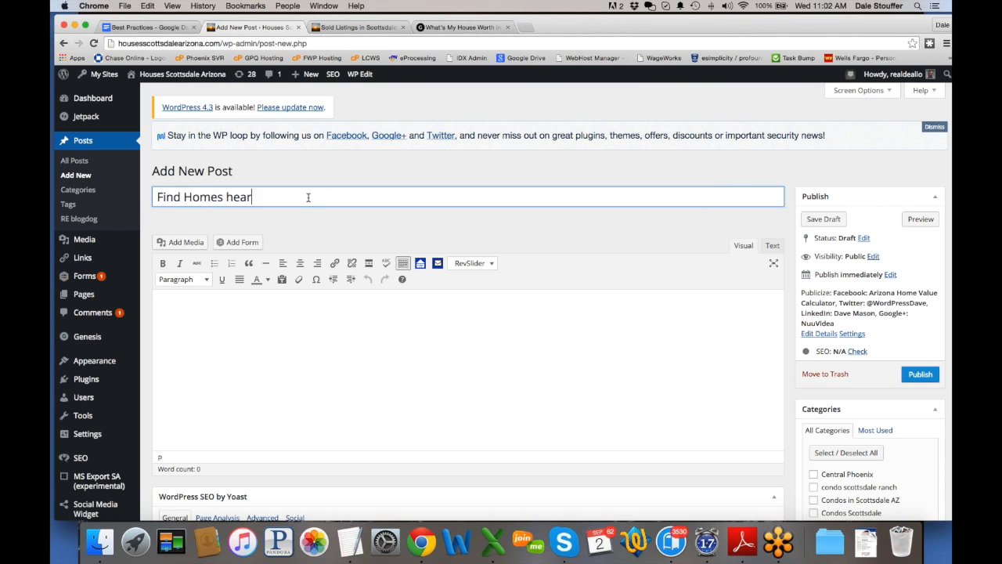
pyautogui.press('BackSpace')
pyautogui.press('BackSpace')
pyautogui.press('BackSpace')
pyautogui.press('BackSpace')
pyautogui.write('near Shea in Scottsdale')
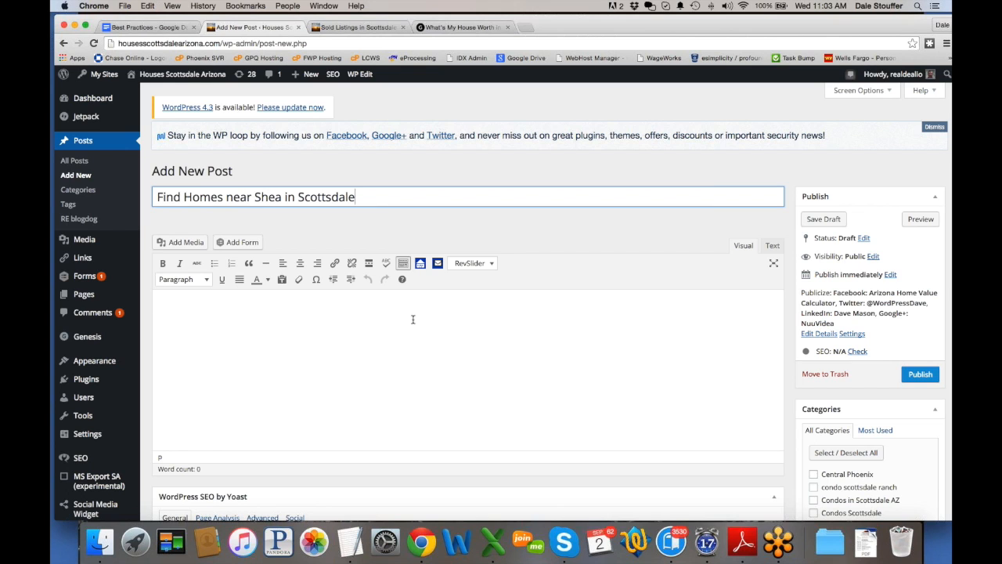
# Step: Paste the title into the body and reword it to 'Let me see all homes near Shea in Scottsdale.'
pyautogui.moveTo(378, 196); pyautogui.dragTo(156, 196)
pyautogui.press('super+c')
pyautogui.click(260, 333)
pyautogui.press('super+v')
pyautogui.moveTo(155, 309); pyautogui.dragTo(179, 309)
pyautogui.write('Let me see all')
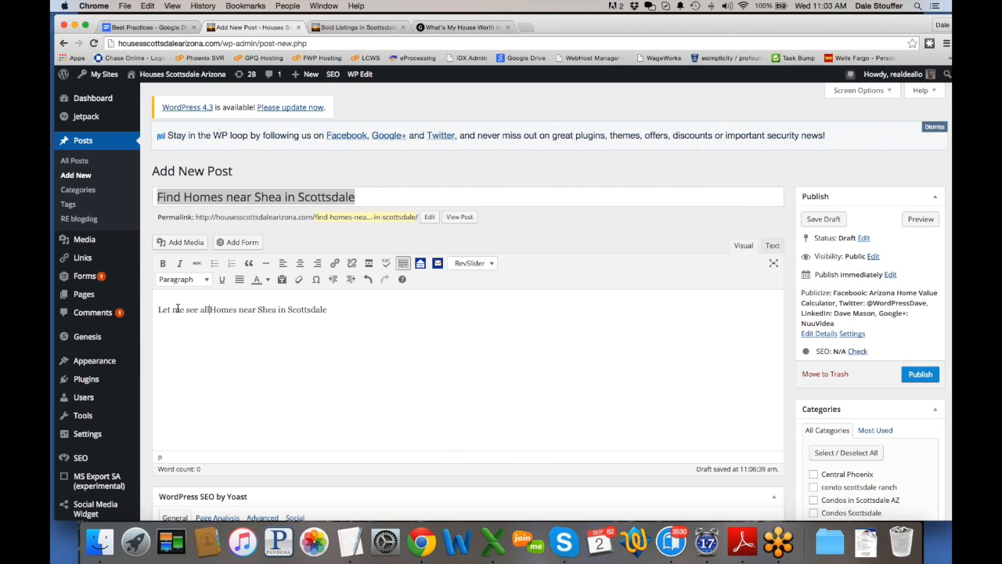
pyautogui.press('Delete')
pyautogui.write('h')
# Step: Open the Profound shortcode creator, collapse Search Type and expand Draw Map
pyautogui.click(421, 263)
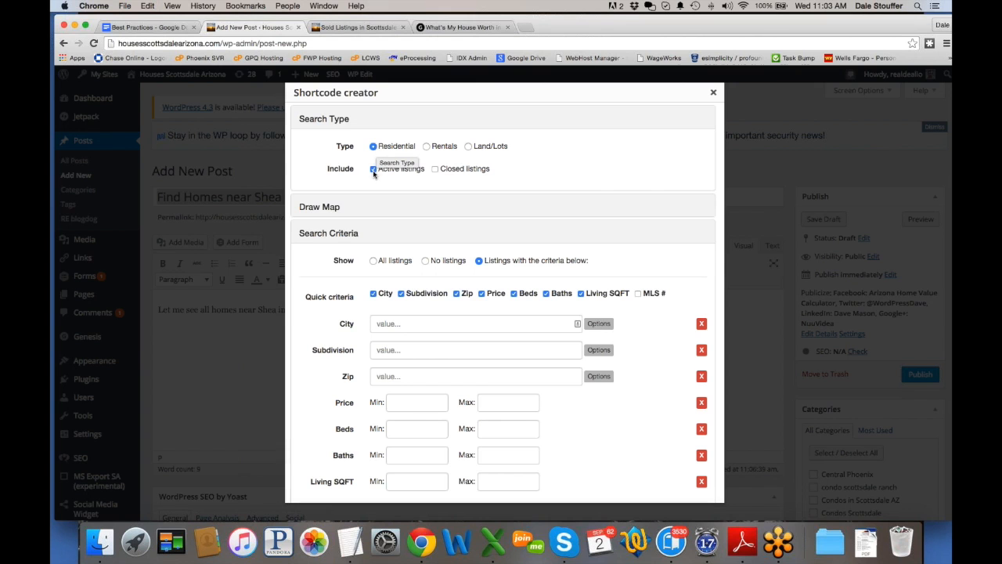
pyautogui.click(329, 121)
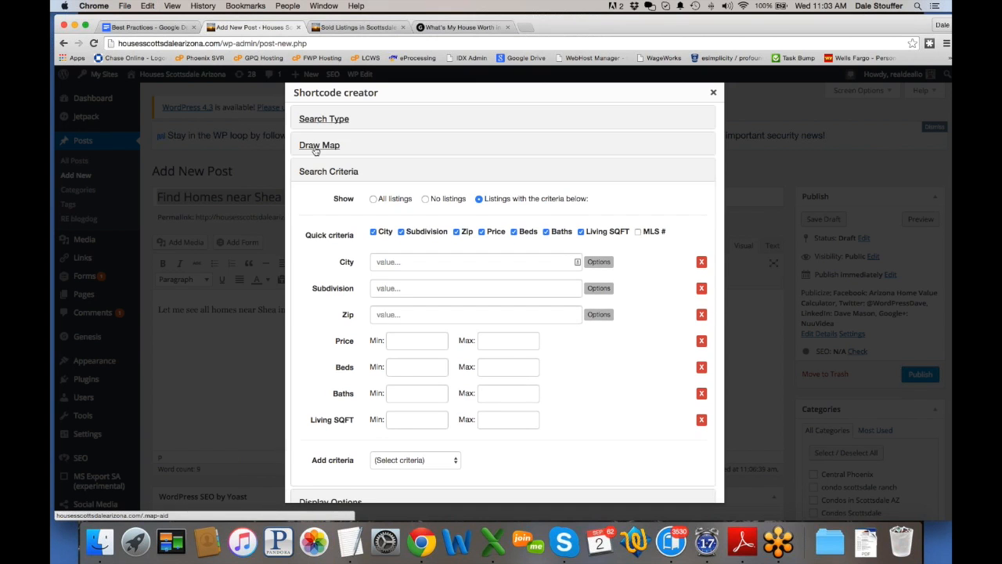
pyautogui.click(316, 147)
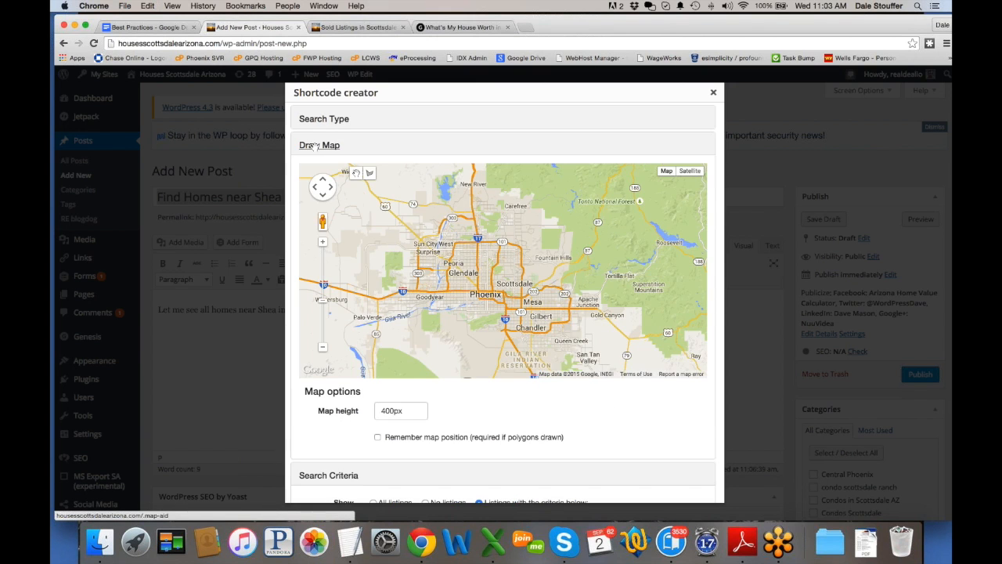
# Step: Pan and zoom the map onto Shea Blvd in central Scottsdale and pick the polygon tool
pyautogui.moveTo(565, 328); pyautogui.dragTo(477, 303)
pyautogui.moveTo(446, 241); pyautogui.dragTo(484, 263)
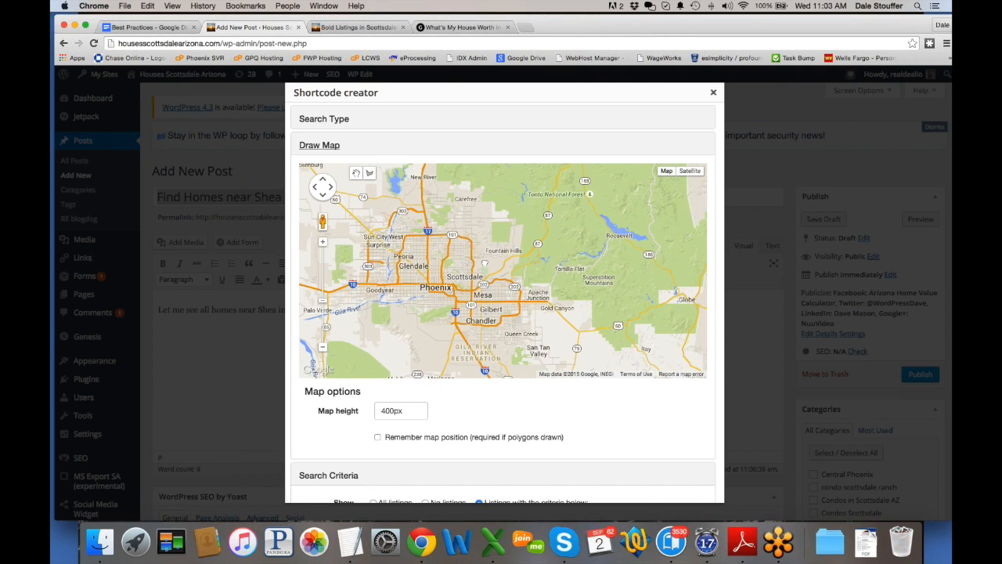
pyautogui.scroll(2, 484, 260)
pyautogui.scroll(2, 453, 235)
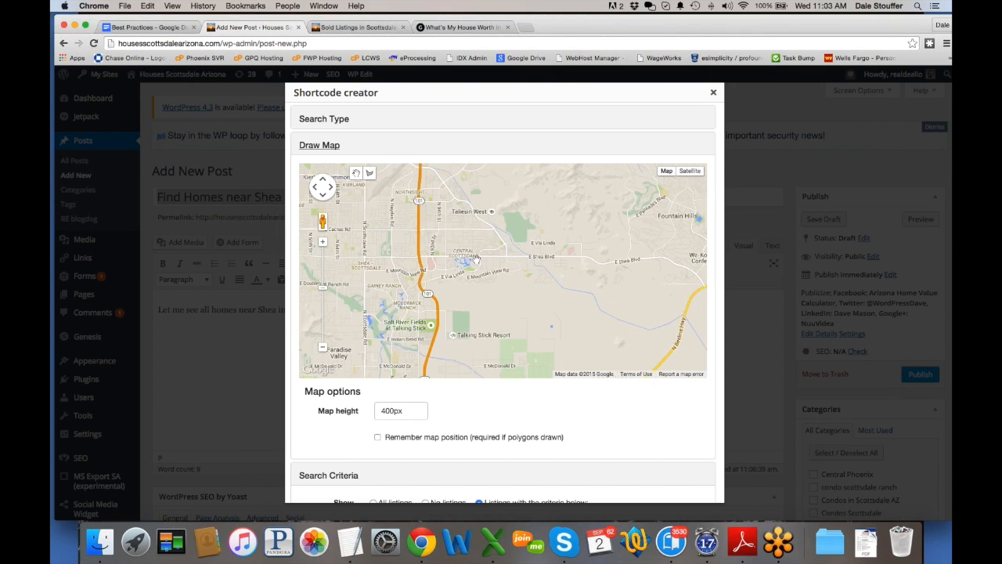
pyautogui.moveTo(476, 258); pyautogui.dragTo(487, 263)
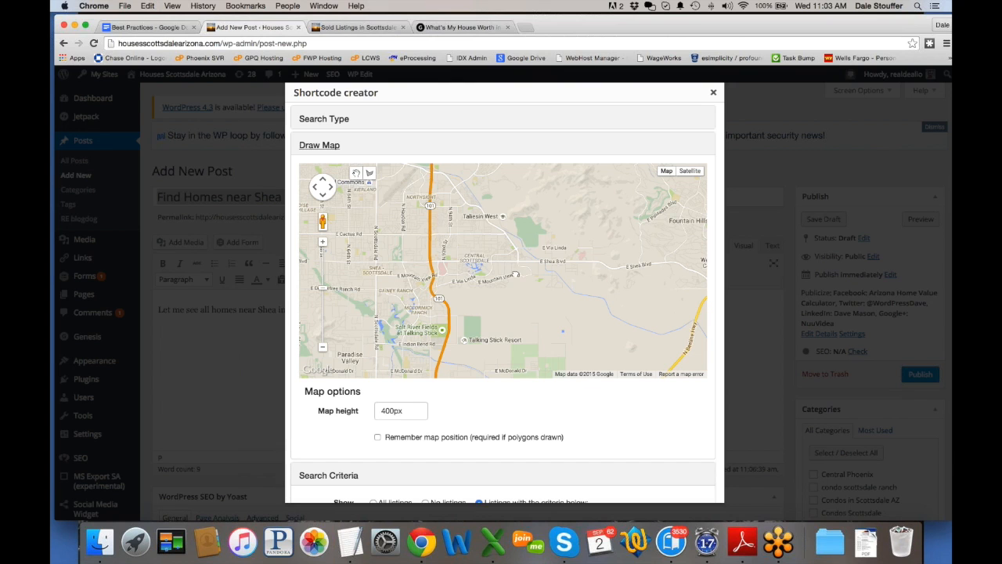
pyautogui.scroll(1, 509, 272)
pyautogui.moveTo(507, 298); pyautogui.dragTo(507, 307)
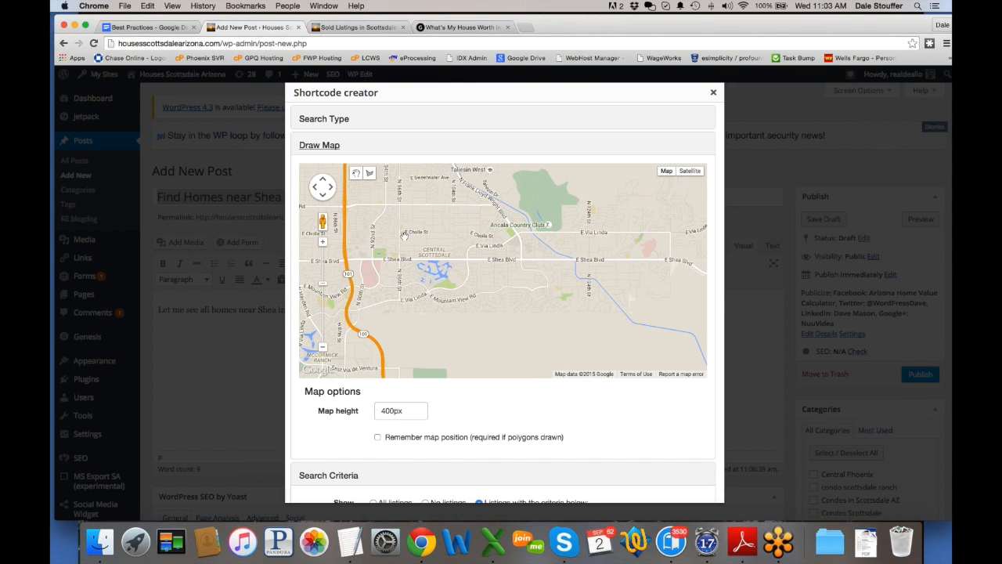
pyautogui.click(370, 174)
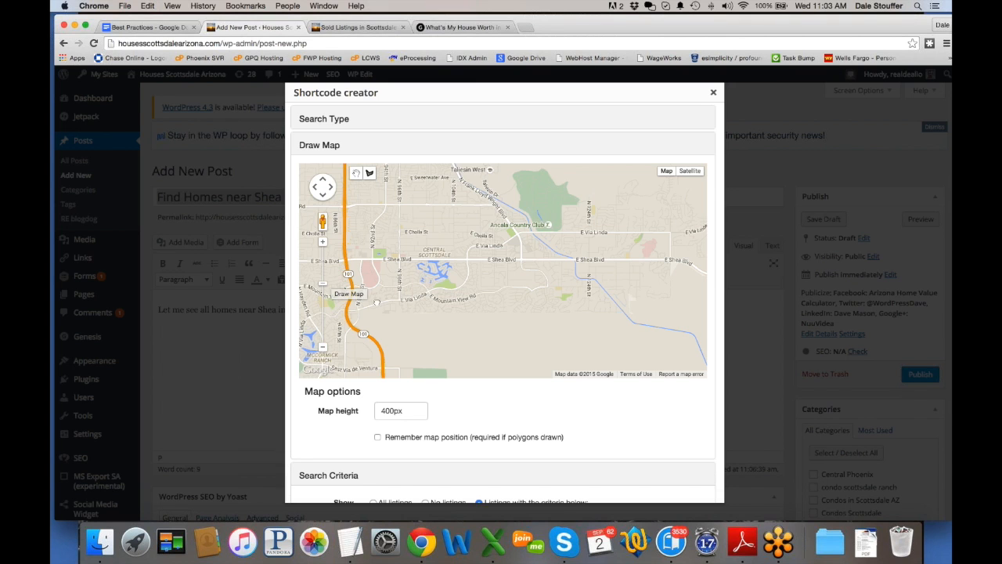
# Step: Draw a closed rectangular polygon around Shea Blvd through central Scottsdale
pyautogui.moveTo(376, 303); pyautogui.dragTo(563, 300)
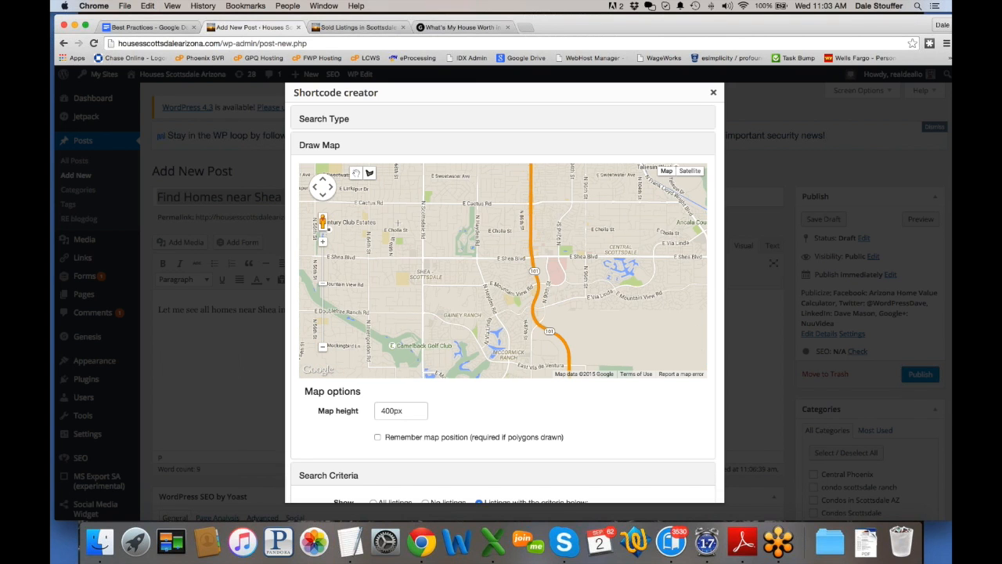
pyautogui.moveTo(394, 272); pyautogui.dragTo(470, 272)
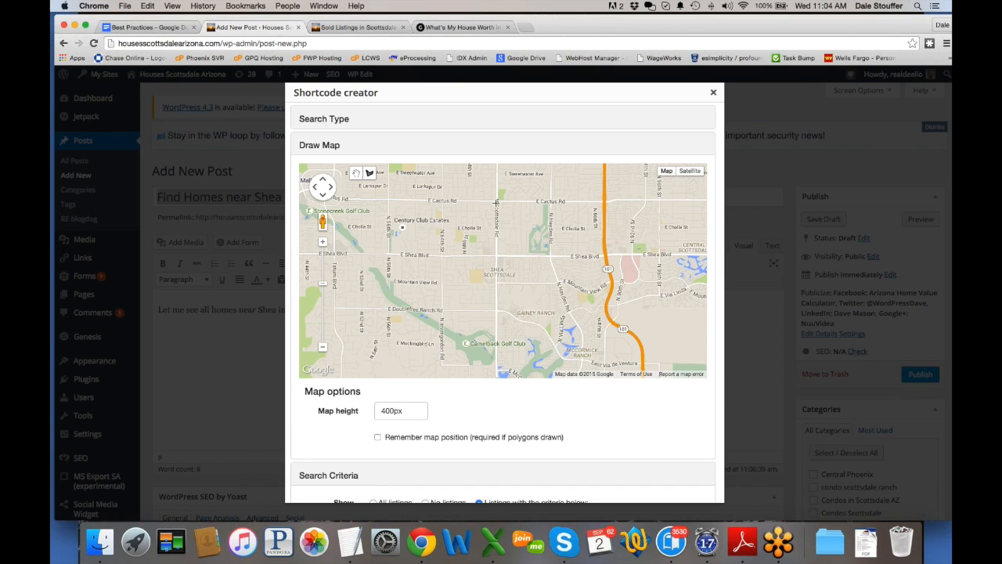
pyautogui.moveTo(497, 202); pyautogui.dragTo(497, 312)
pyautogui.click(496, 312)
pyautogui.moveTo(569, 313)
pyautogui.mouseDown()
pyautogui.moveTo(365, 307)
pyautogui.moveTo(630, 305)
pyautogui.moveTo(612, 309)
pyautogui.mouseUp()
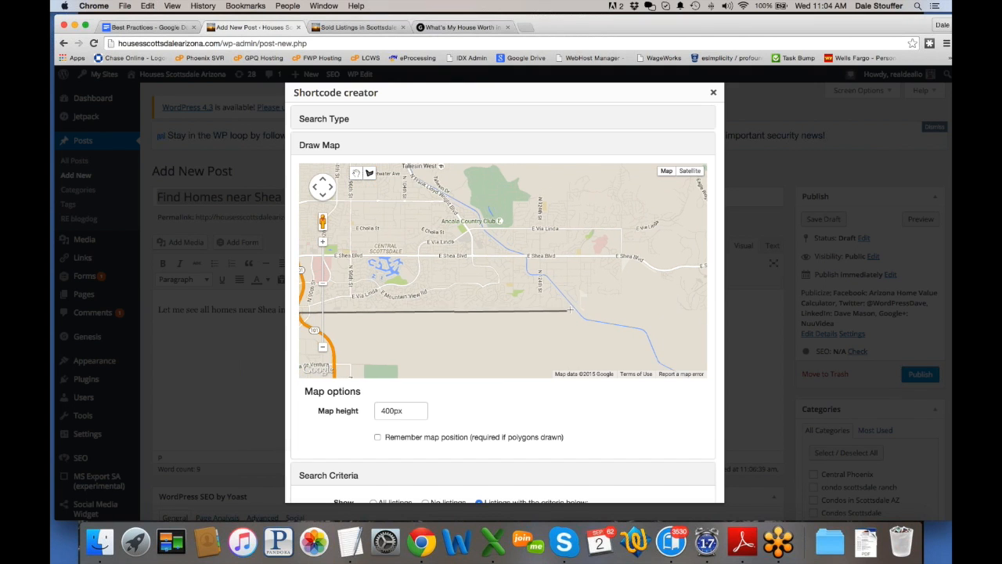
pyautogui.click(623, 307)
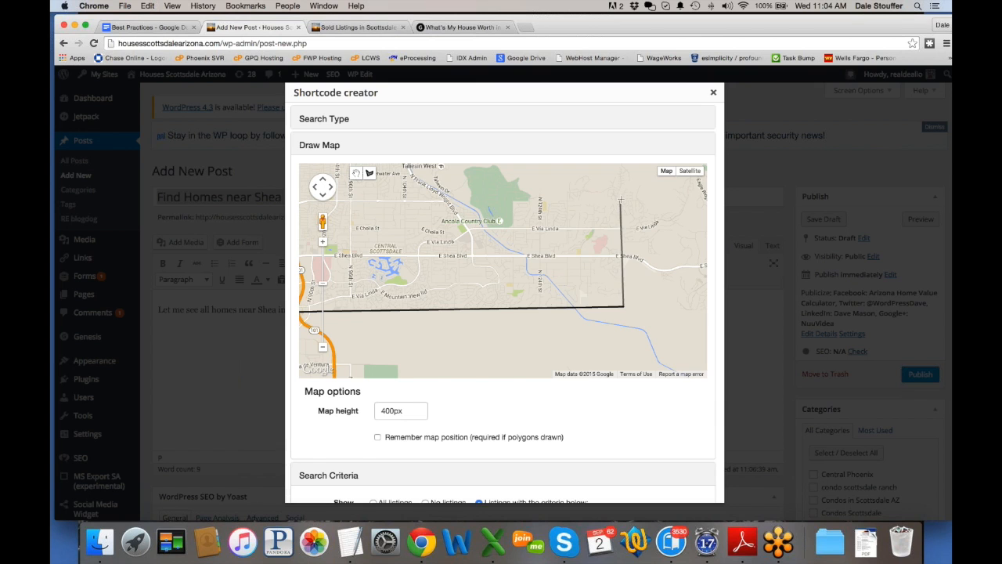
pyautogui.click(620, 200)
pyautogui.click(384, 207)
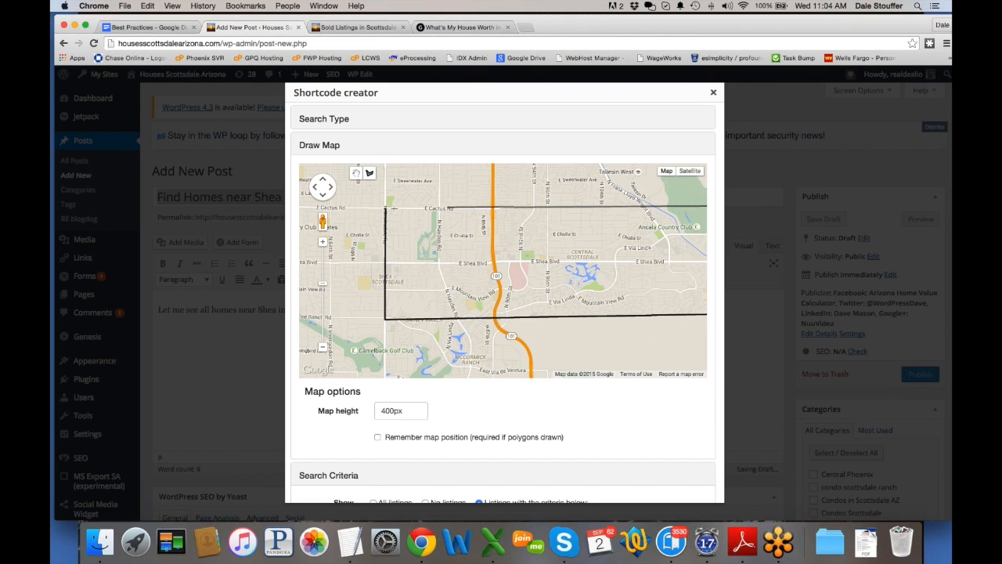
pyautogui.click(385, 208)
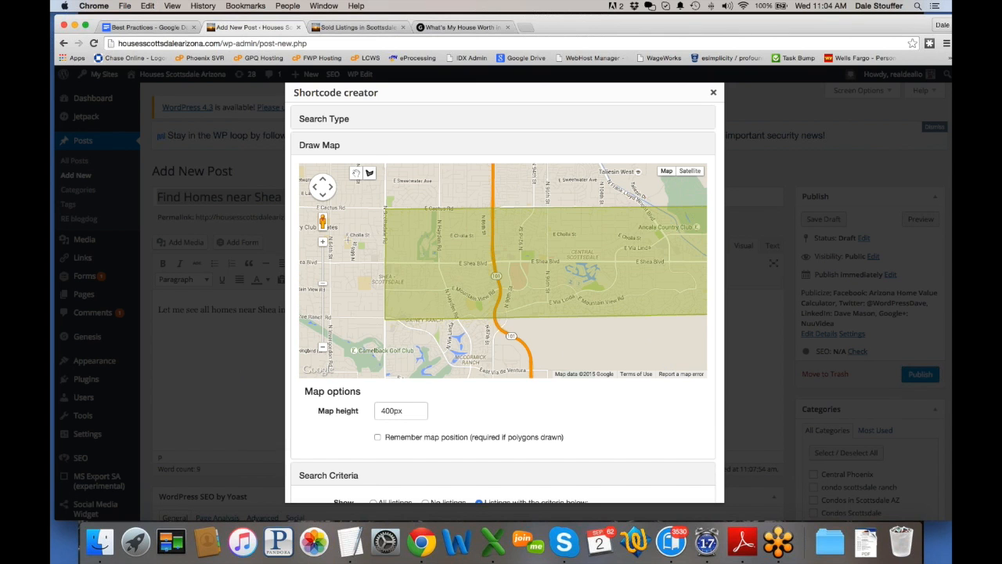
# Step: Zoom out one level to frame the drawn area and turn on 'Remember map position'
pyautogui.click(355, 173)
pyautogui.moveTo(550, 350); pyautogui.dragTo(487, 349)
pyautogui.click(323, 350)
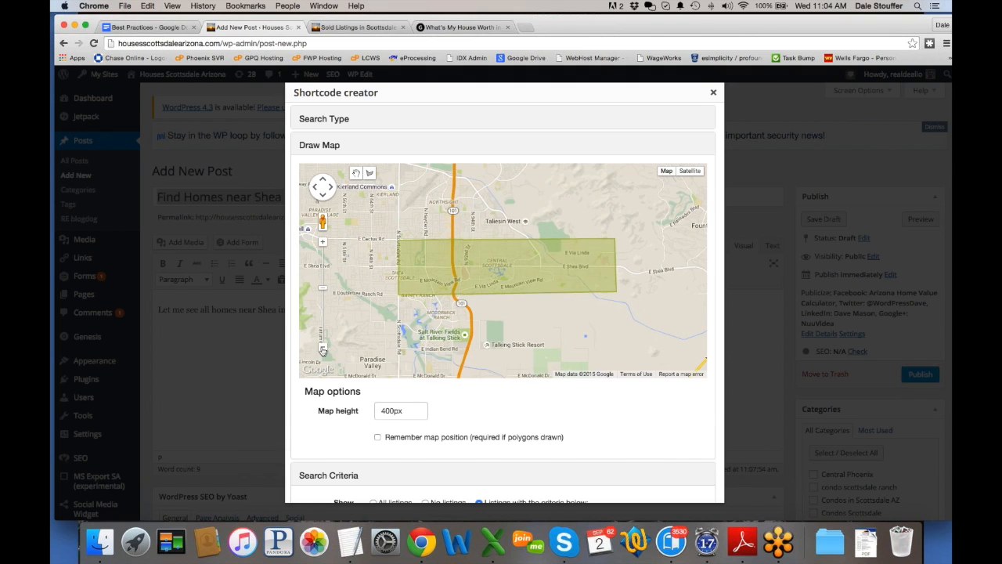
pyautogui.moveTo(485, 344); pyautogui.dragTo(480, 338)
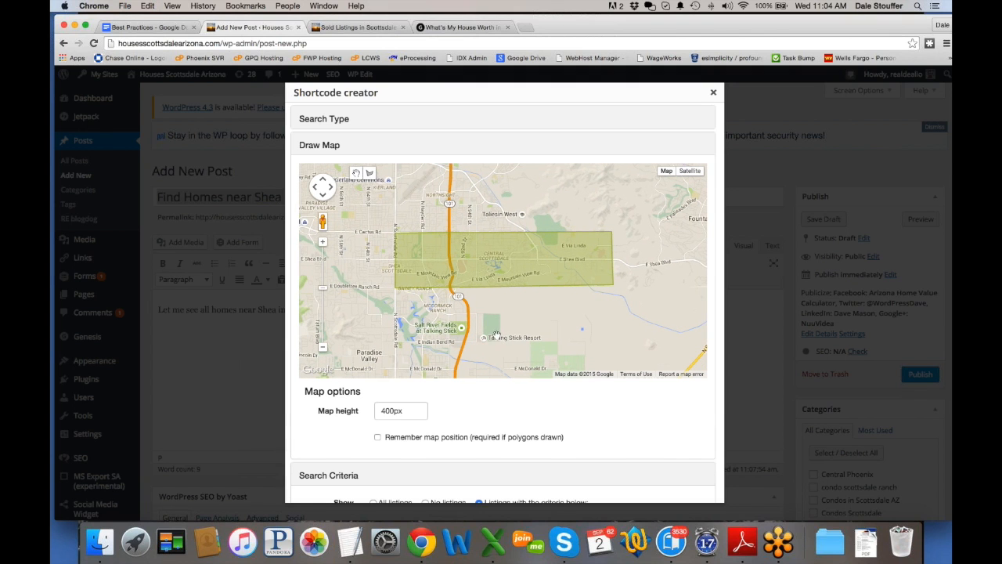
pyautogui.click(378, 436)
# Step: Test the criteria filters with Subdivision 'scottsdale ranch', then remove that filter
pyautogui.scroll(-5, 658, 450)
pyautogui.scroll(-2, 615, 396)
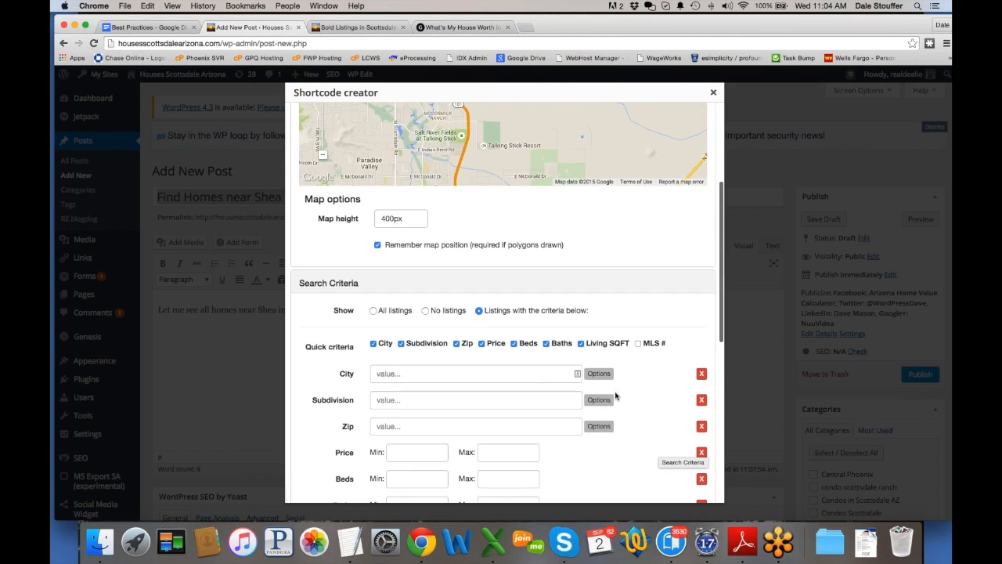
pyautogui.scroll(3, 485, 322)
pyautogui.scroll(1, 548, 298)
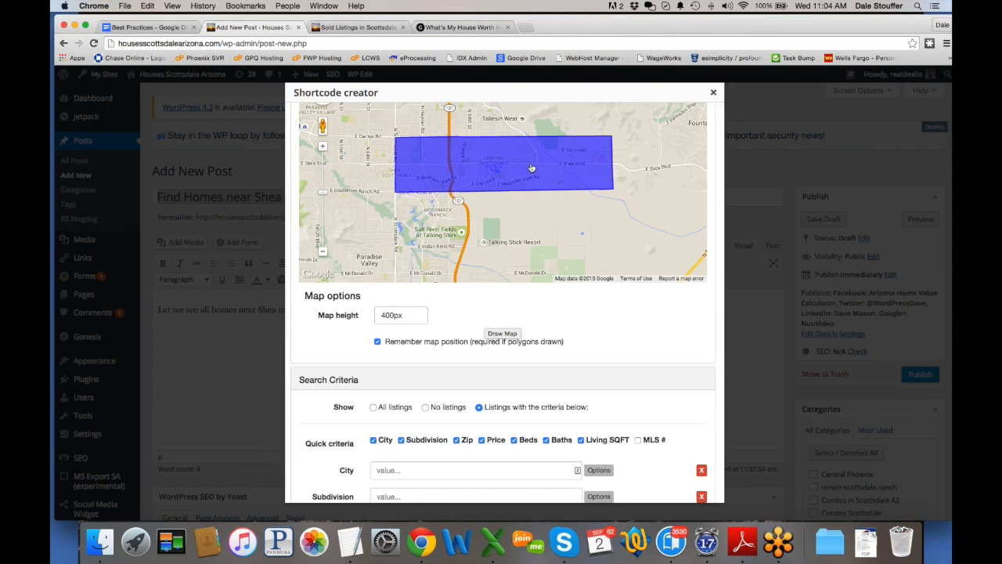
pyautogui.scroll(-4, 697, 399)
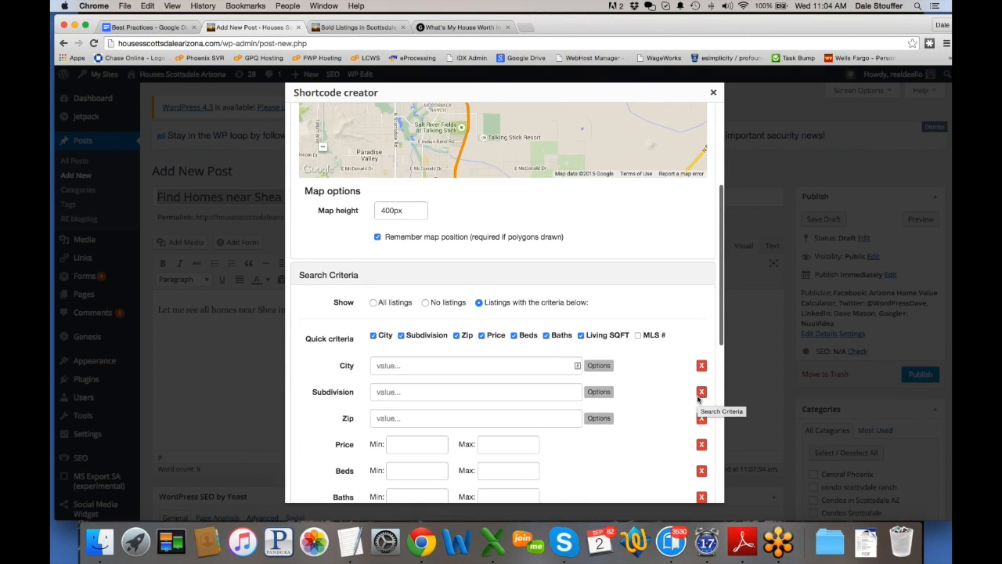
pyautogui.click(374, 304)
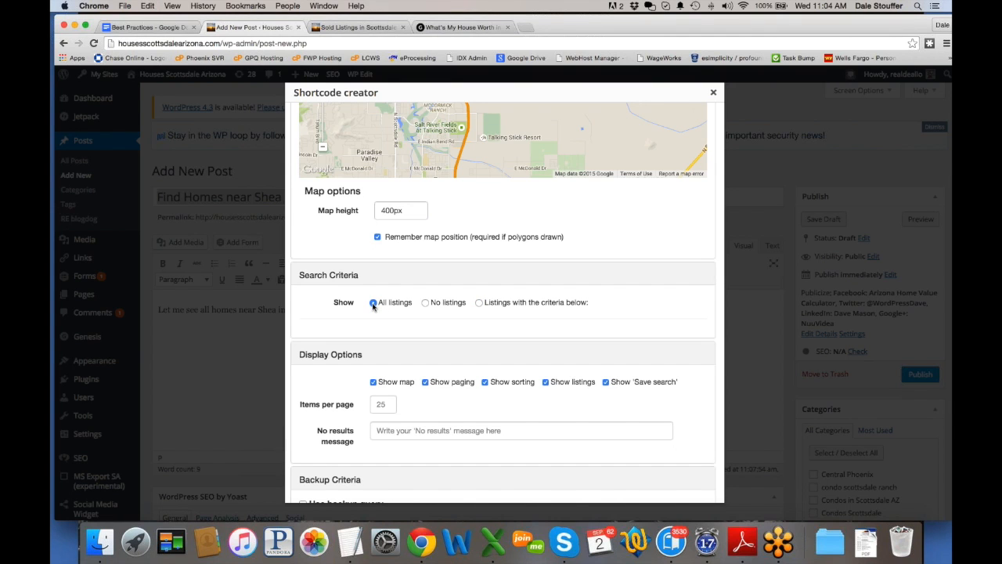
pyautogui.click(479, 302)
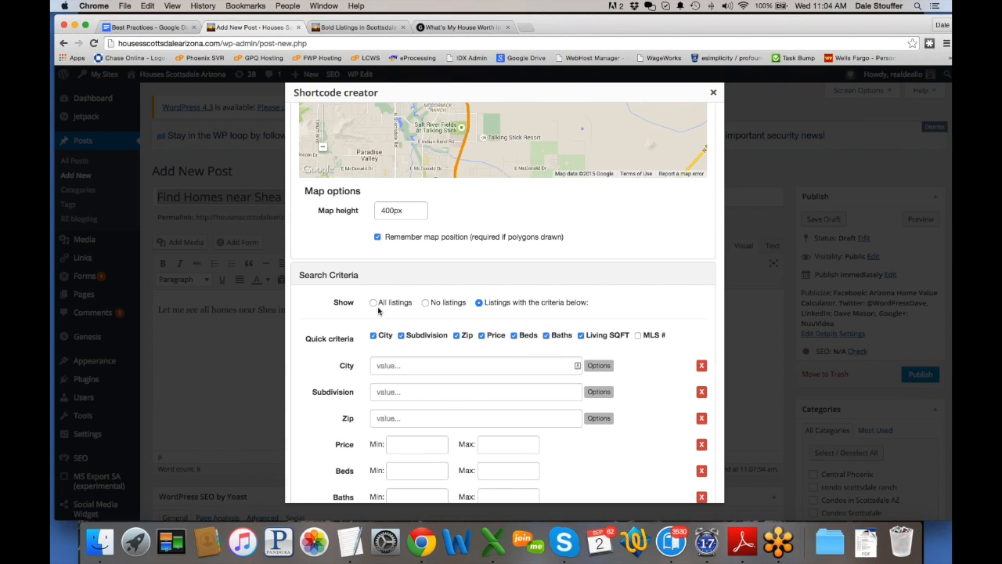
pyautogui.click(432, 393)
pyautogui.write('sc')
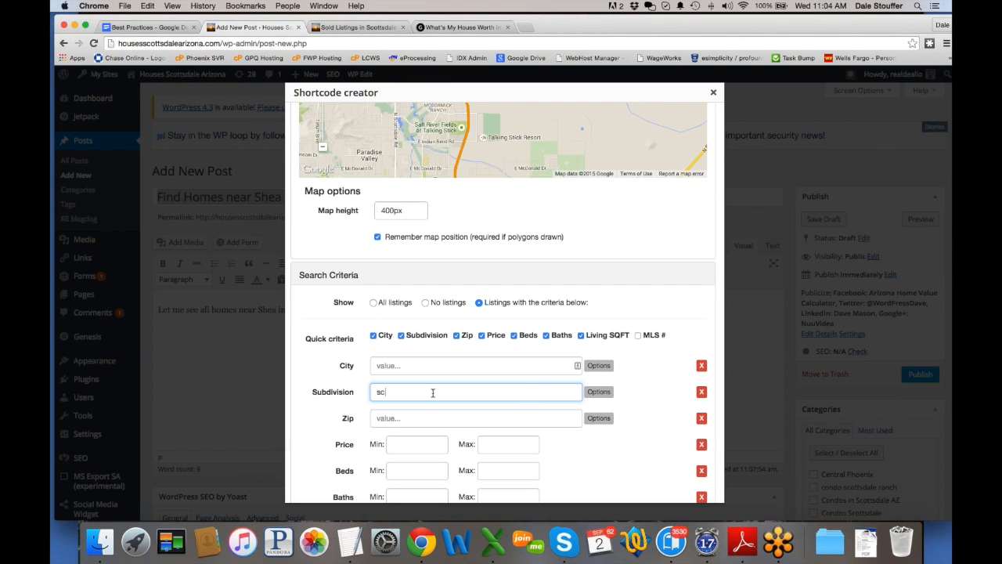
pyautogui.write('ottsdale ranch')
pyautogui.click(374, 303)
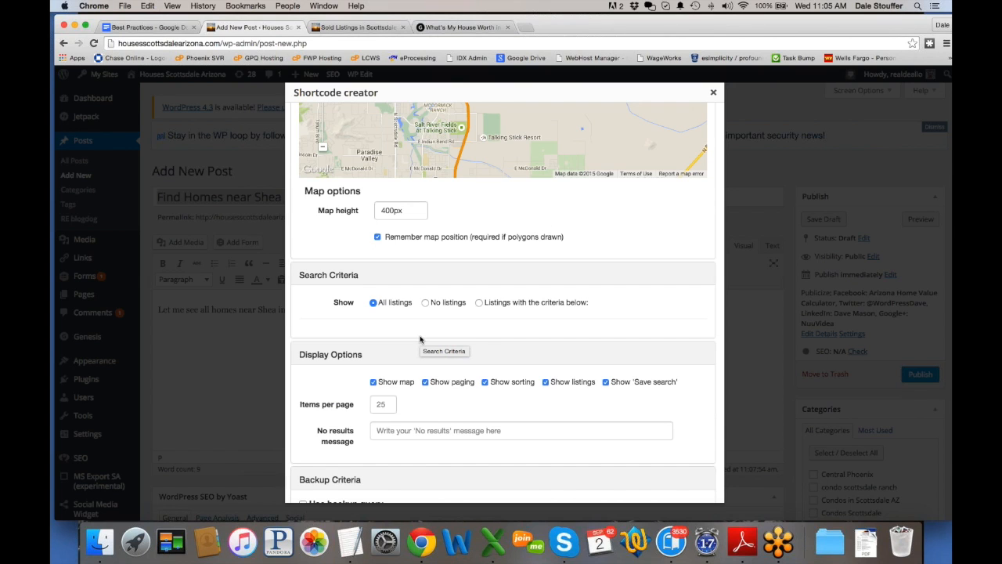
pyautogui.click(478, 302)
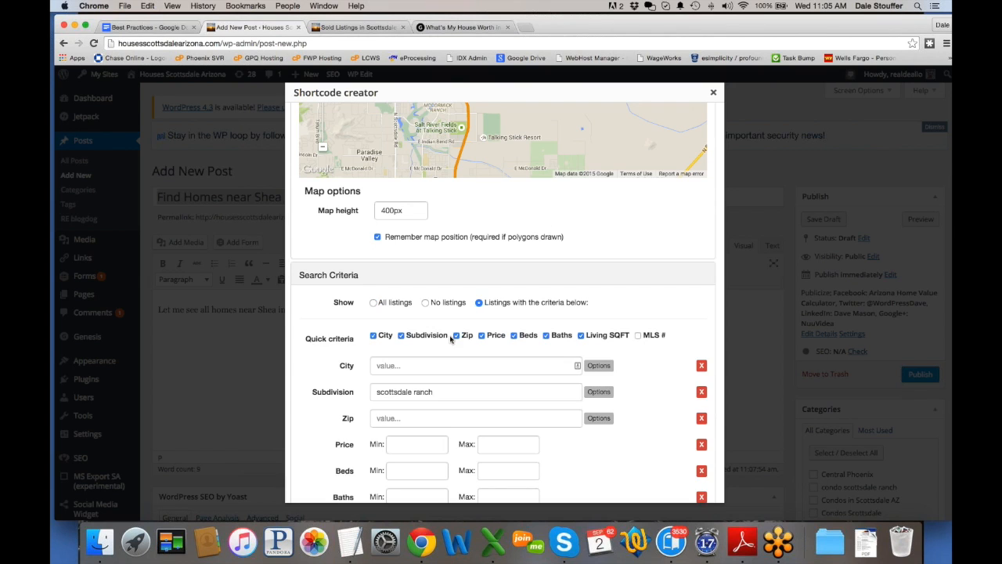
pyautogui.click(701, 391)
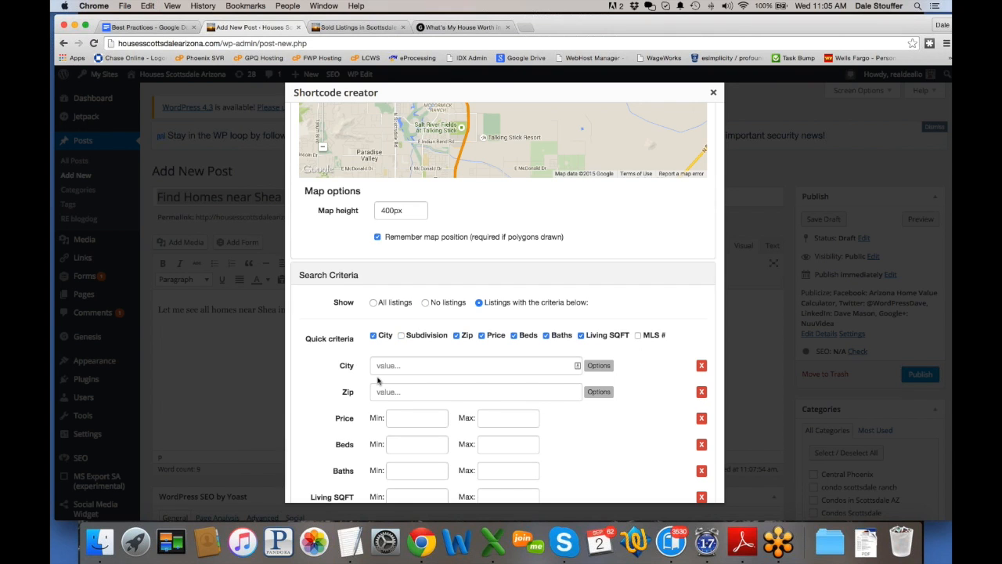
# Step: Choose All listings with 25 items per page and insert the shortcode into the post
pyautogui.click(374, 304)
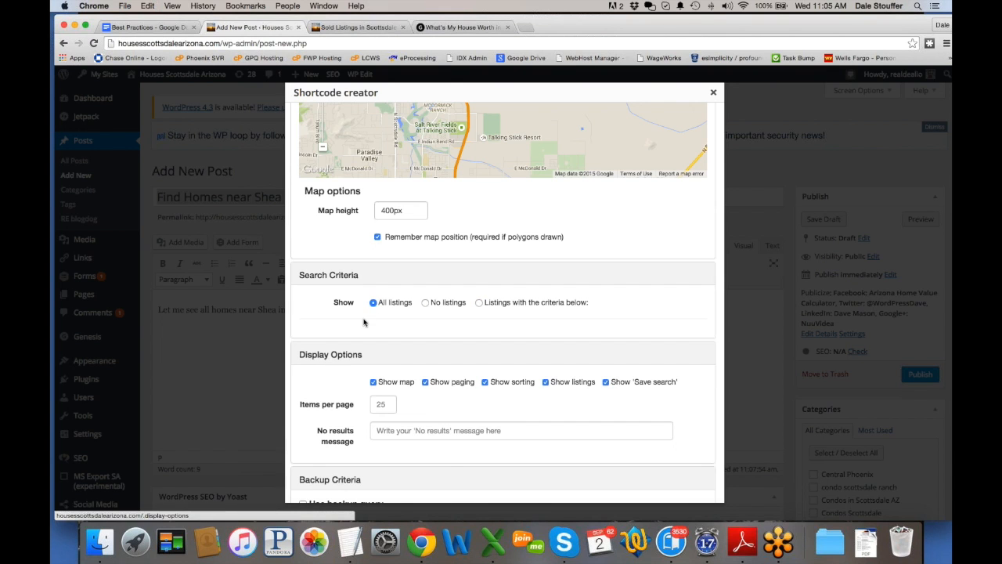
pyautogui.scroll(2, 363, 319)
pyautogui.scroll(3, 363, 318)
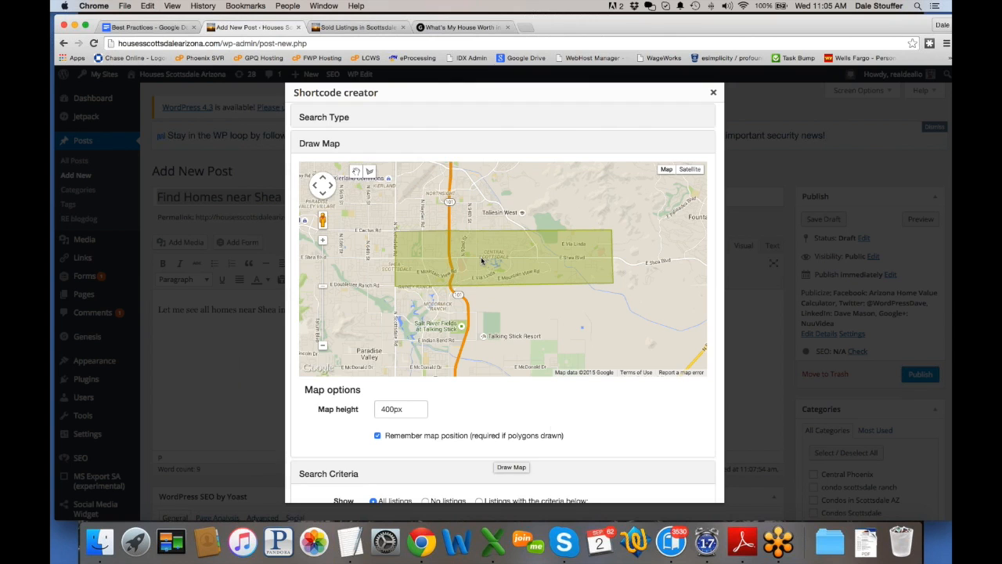
pyautogui.scroll(-3, 551, 423)
pyautogui.scroll(-3, 551, 424)
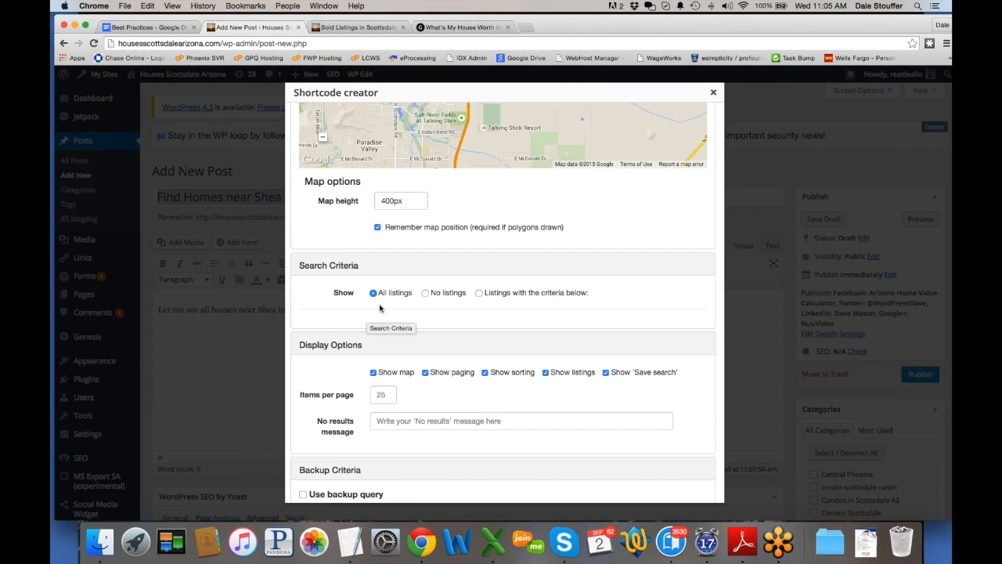
pyautogui.click(479, 292)
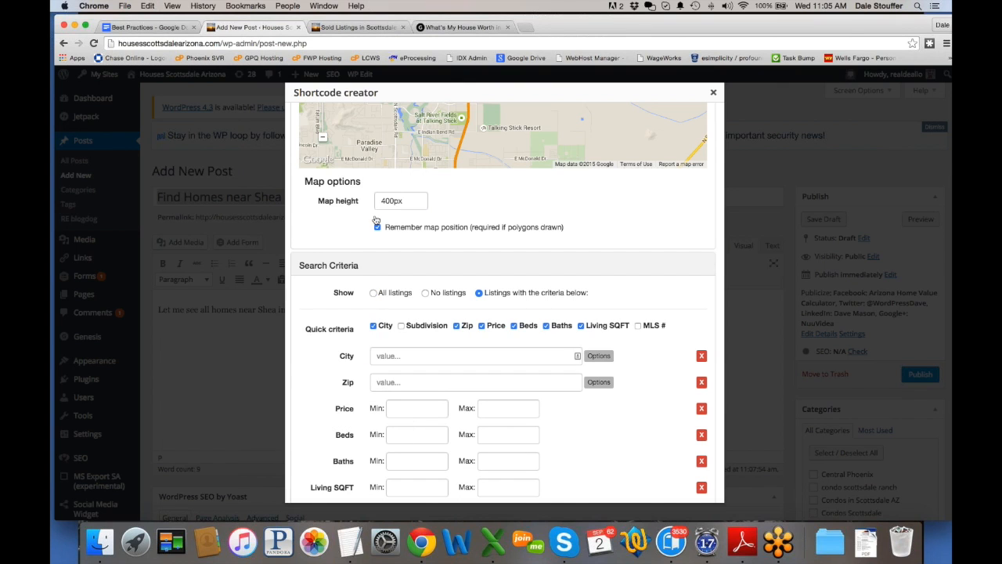
pyautogui.click(381, 293)
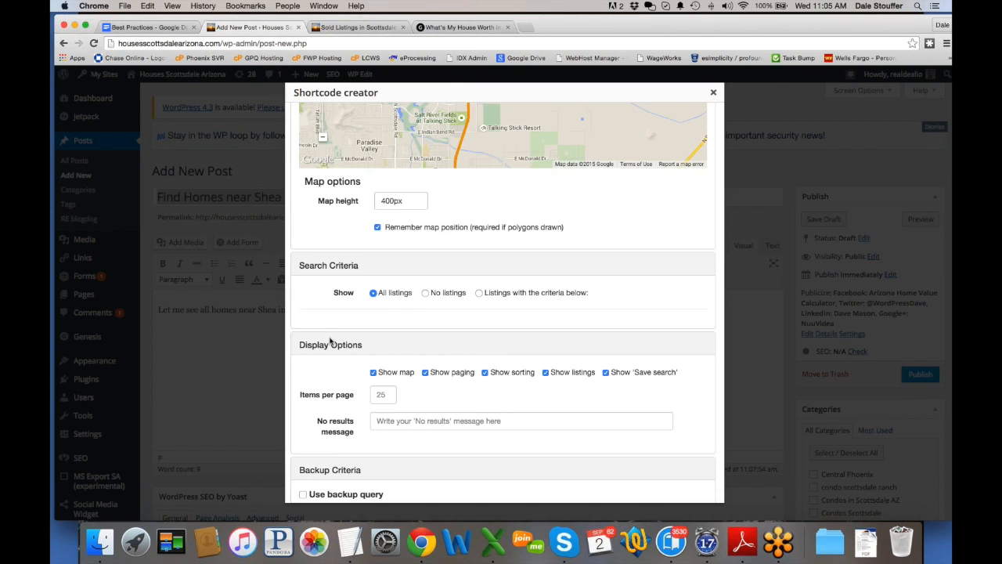
pyautogui.scroll(-3, 332, 342)
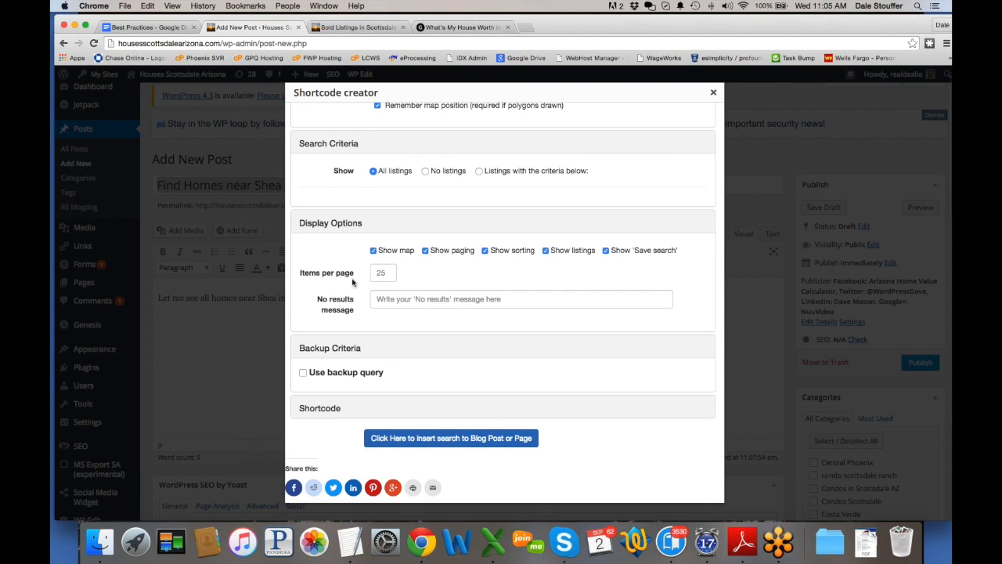
pyautogui.click(448, 439)
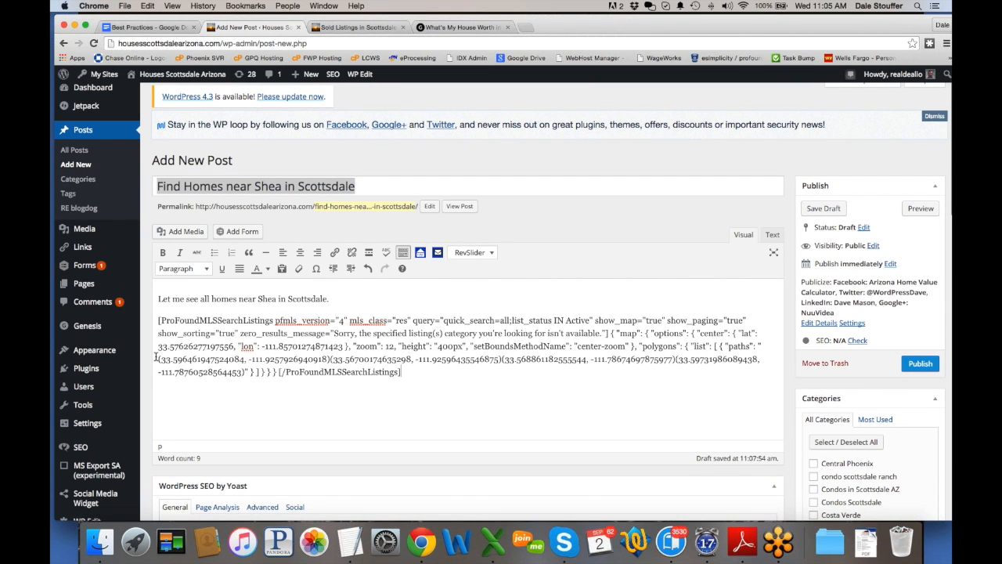
# Step: Tick the Homes in Scottsdale category and publish the post
pyautogui.moveTo(156, 357); pyautogui.dragTo(244, 373)
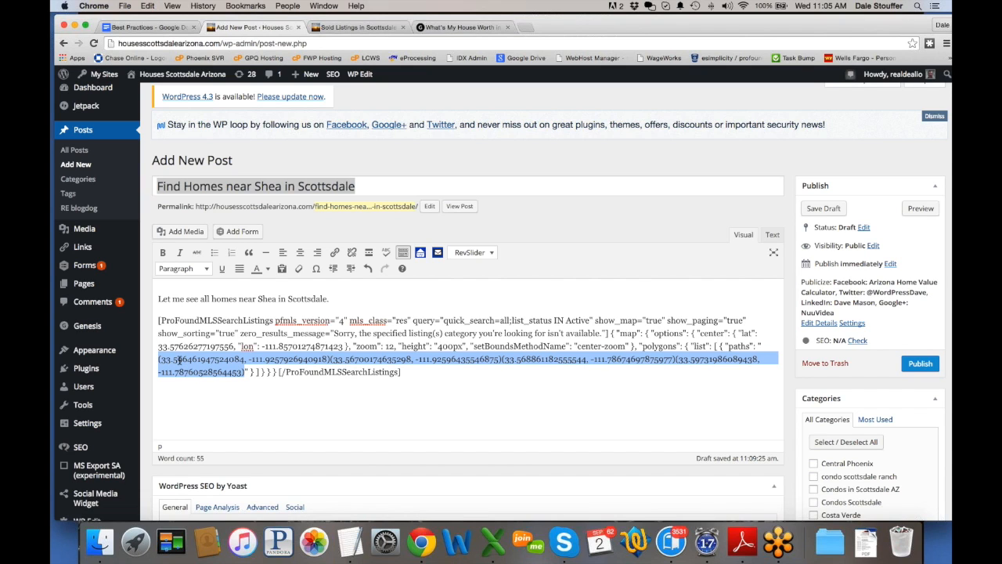
pyautogui.click(570, 423)
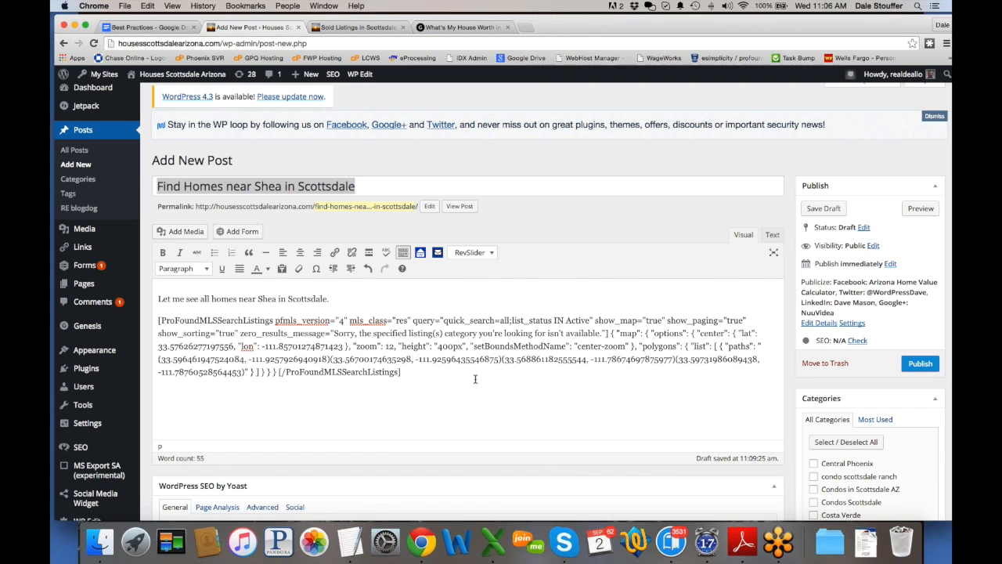
pyautogui.scroll(-3, 907, 485)
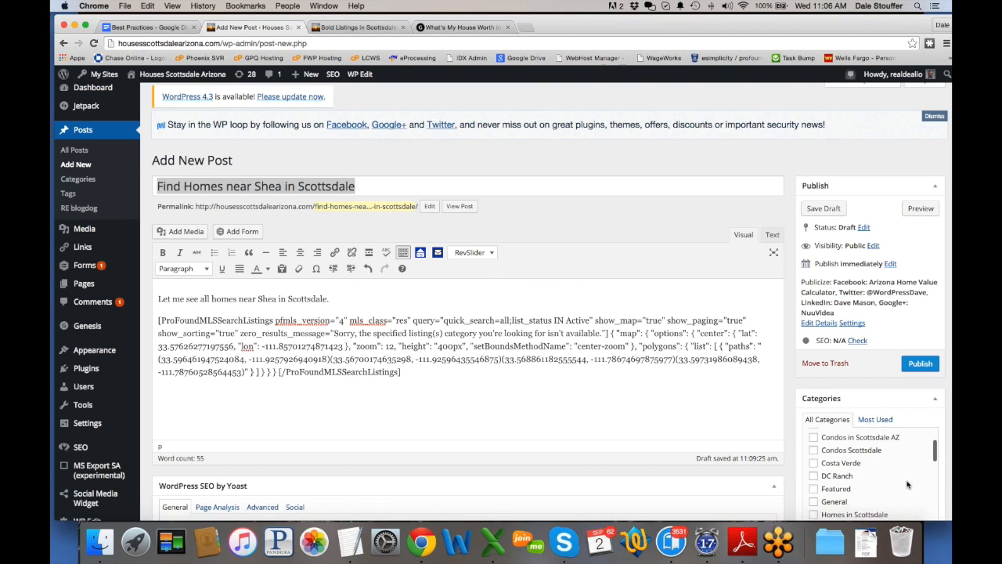
pyautogui.scroll(-2, 901, 485)
pyautogui.click(814, 481)
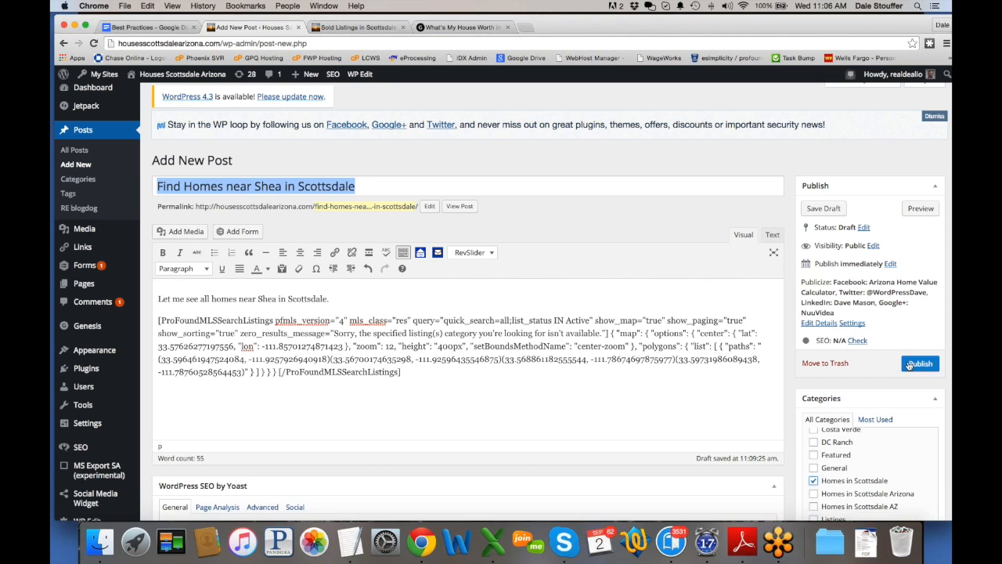
pyautogui.click(911, 364)
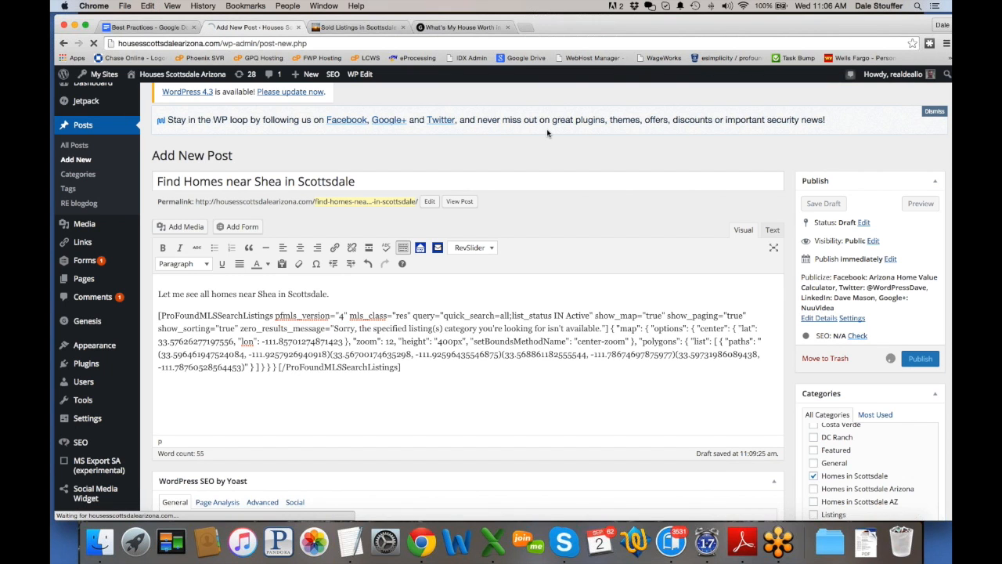
# Step: Check the live post's listings map, then return to the editor and select the shortcode
pyautogui.click(356, 27)
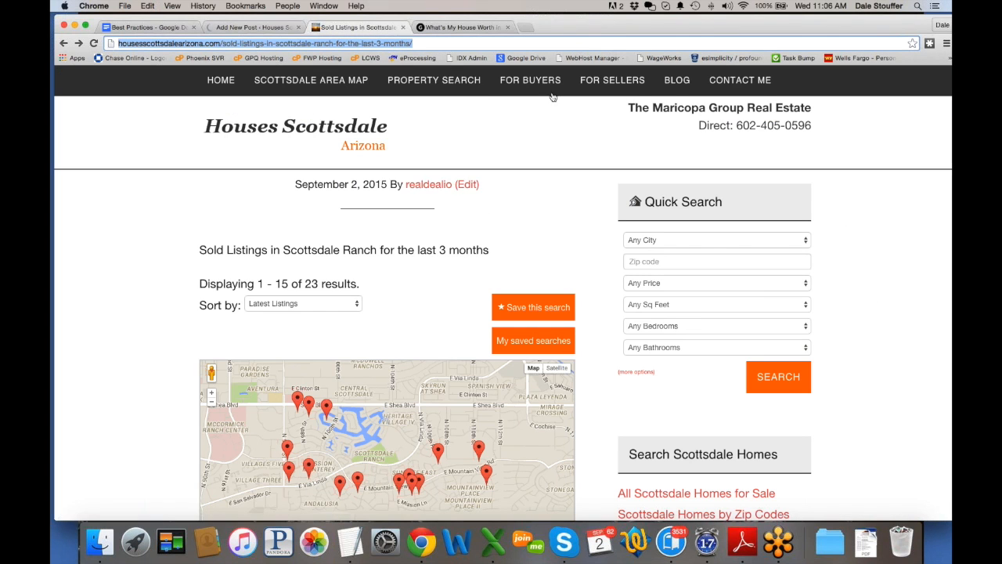
pyautogui.moveTo(685, 82)
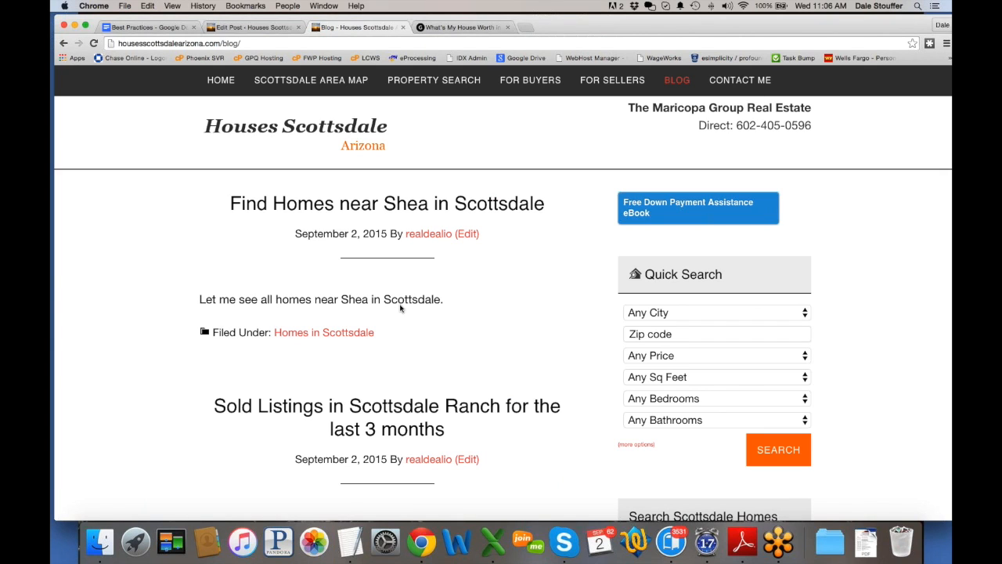
pyautogui.click(385, 205)
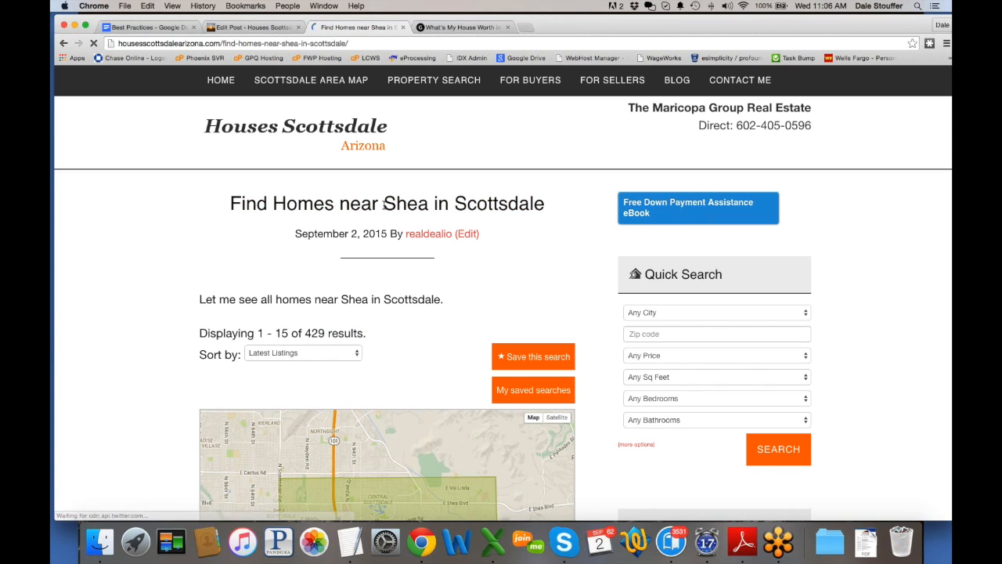
pyautogui.scroll(-5, 124, 372)
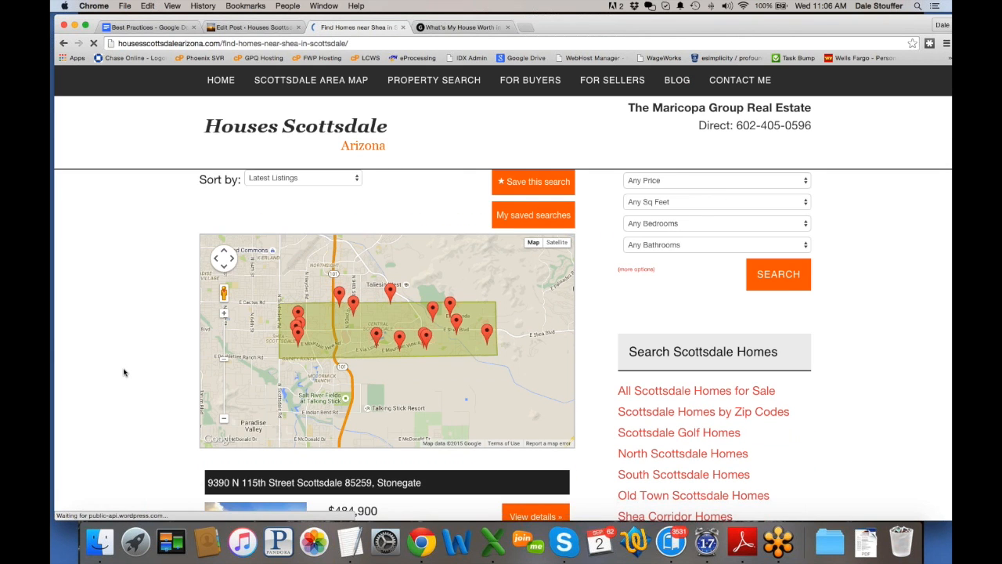
pyautogui.scroll(3, 124, 372)
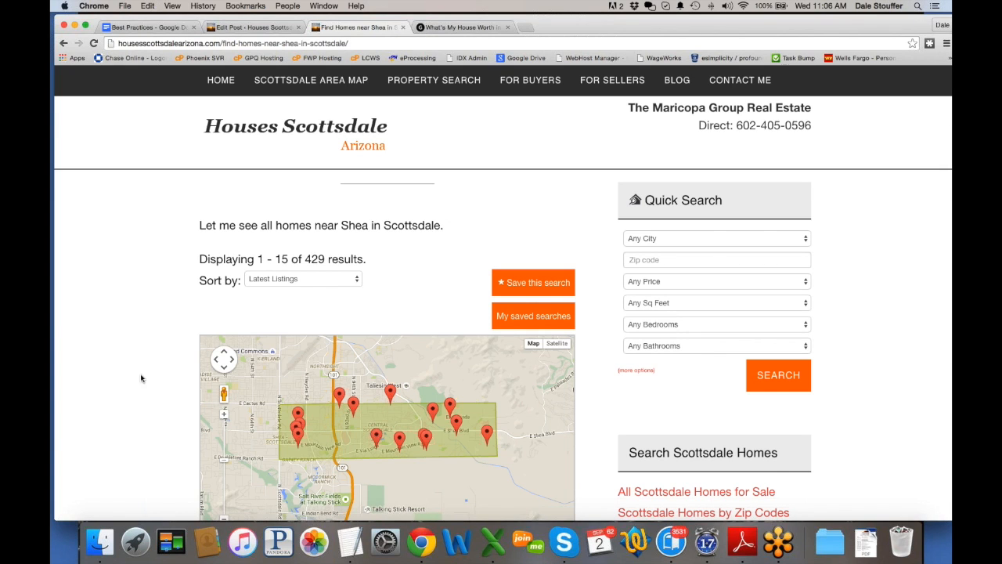
pyautogui.scroll(-2, 144, 378)
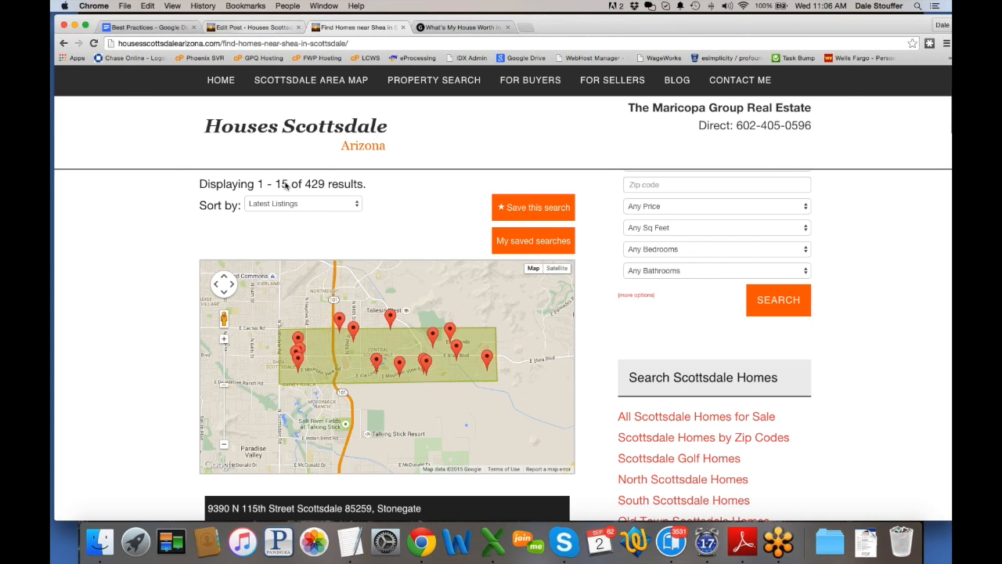
pyautogui.hotkey('ctrl', 'shift', 'Tab')
pyautogui.moveTo(406, 420); pyautogui.dragTo(158, 365)
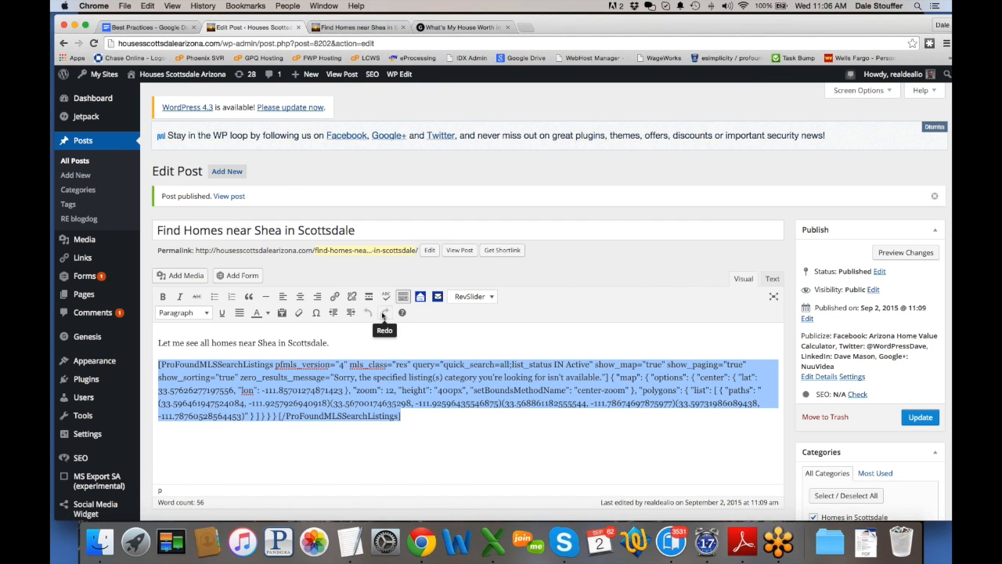
# Step: Regenerate the shortcode with Items per page set to 25, replacing the old one
pyautogui.click(420, 297)
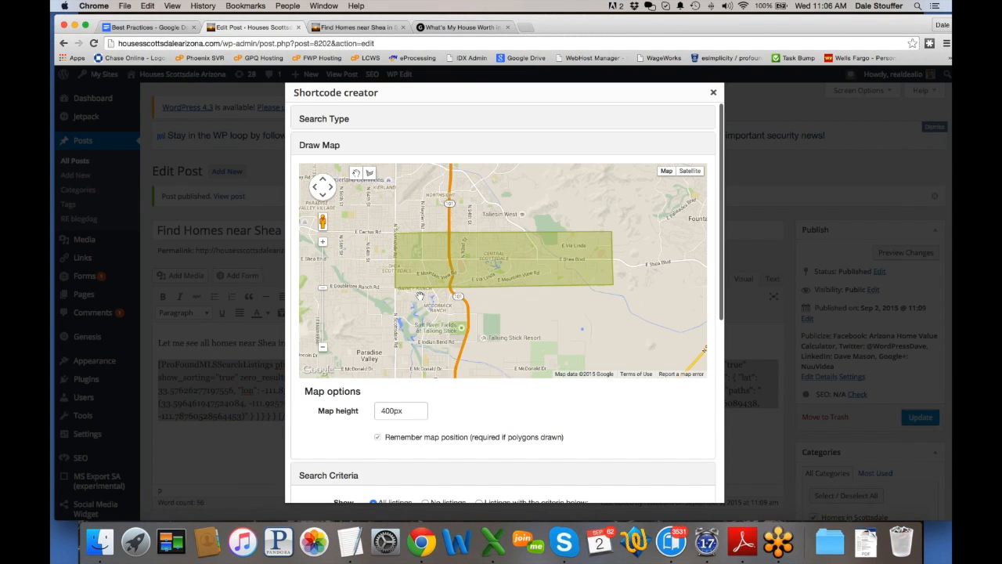
pyautogui.scroll(-2, 715, 457)
pyautogui.scroll(-6, 715, 458)
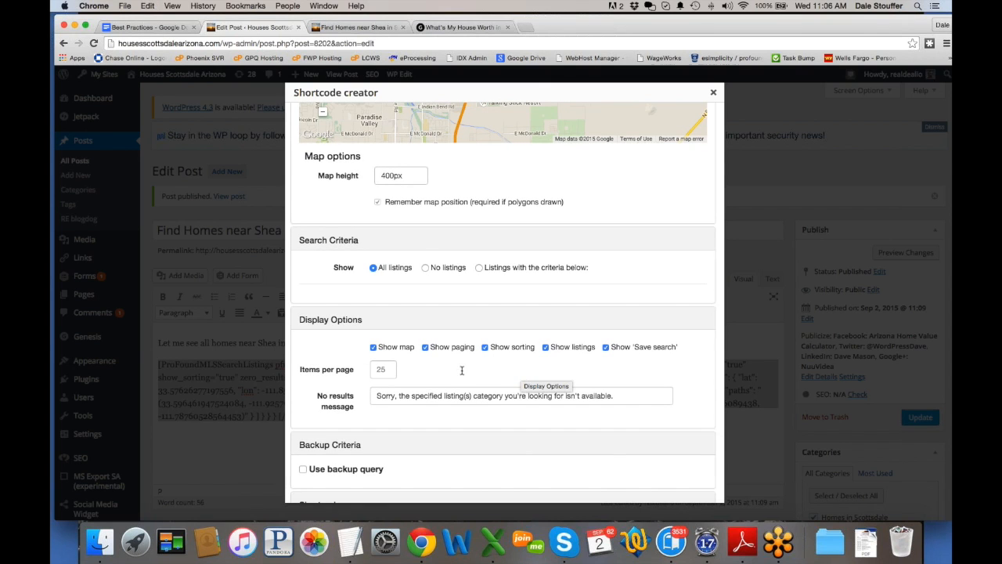
pyautogui.click(389, 368)
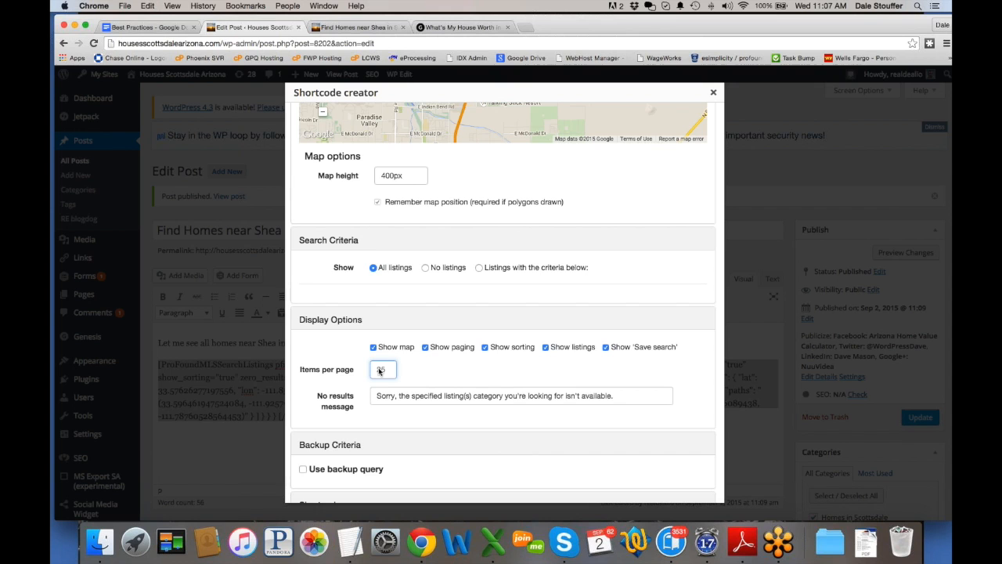
pyautogui.click(476, 368)
pyautogui.scroll(-3, 476, 368)
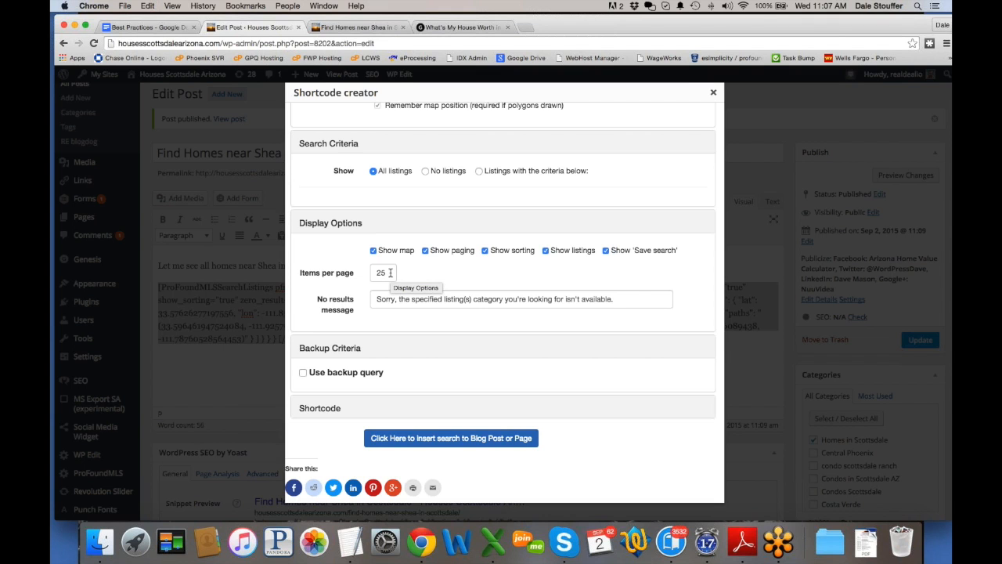
pyautogui.click(442, 442)
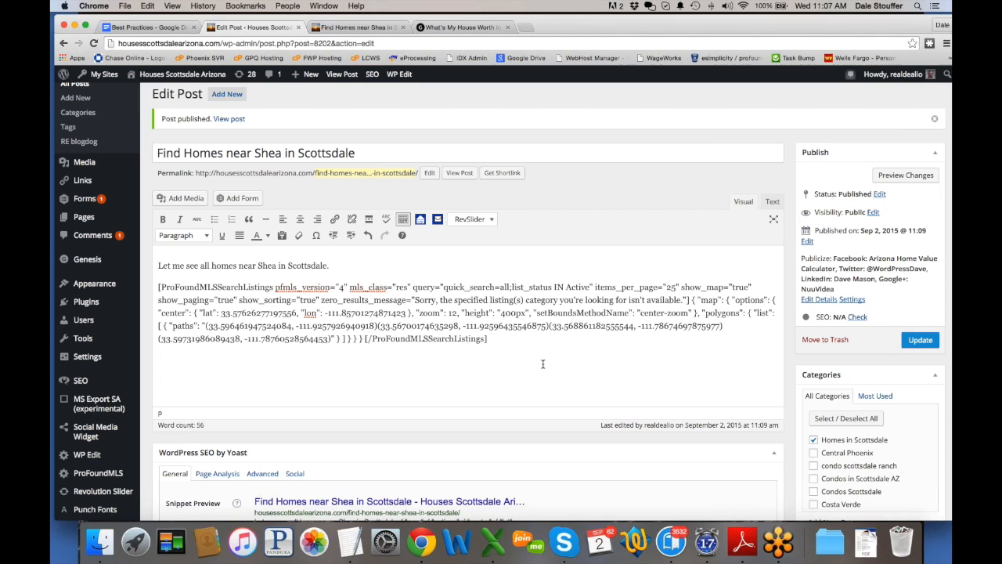
# Step: Update the post and reload the live page to show 25 of 429 listings
pyautogui.click(919, 341)
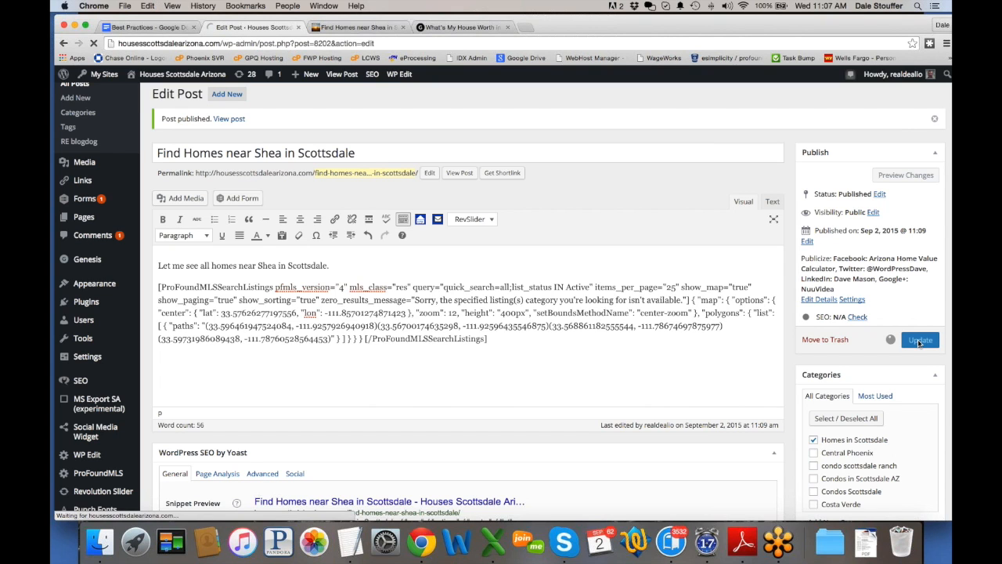
pyautogui.click(363, 29)
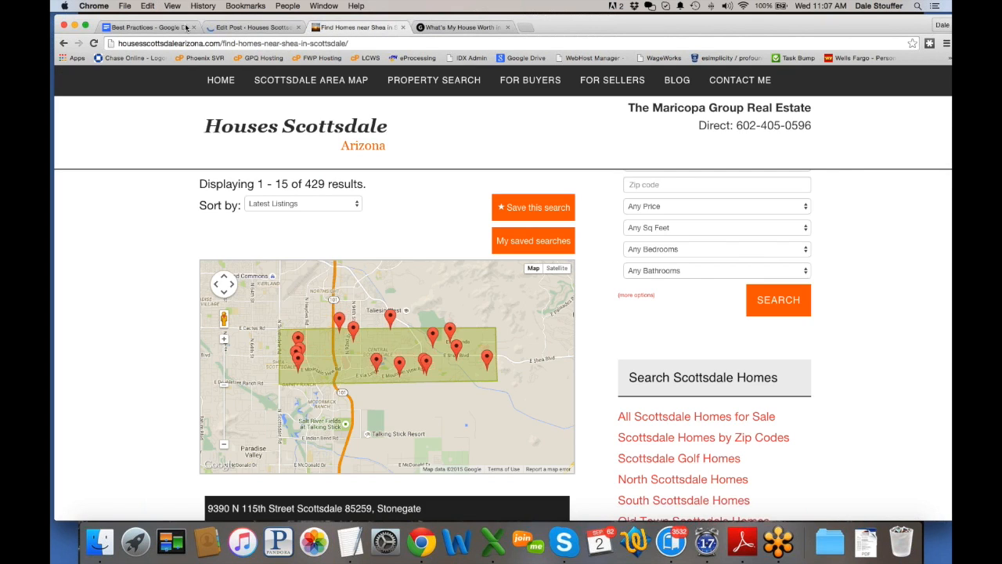
pyautogui.click(94, 44)
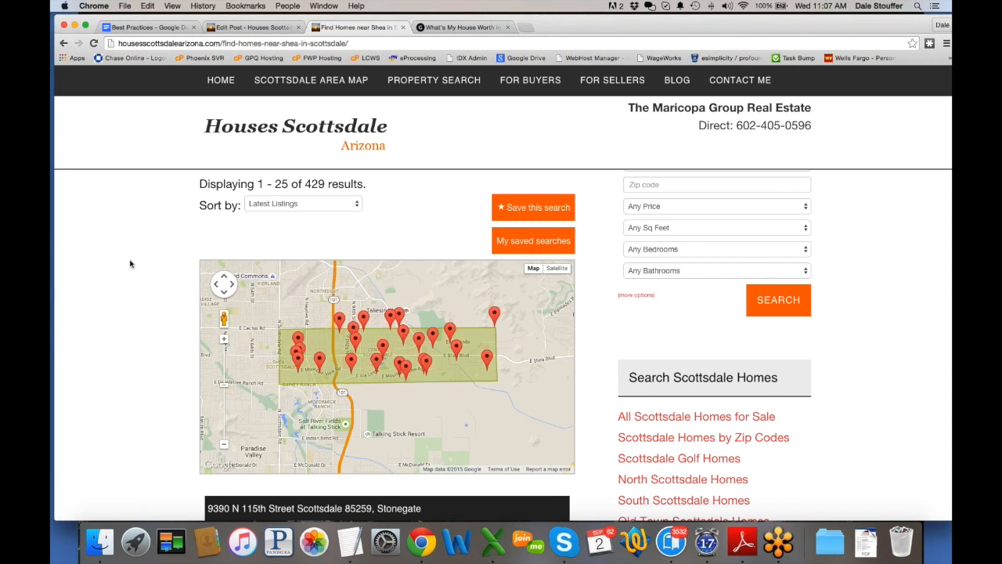
pyautogui.scroll(-10, 130, 264)
pyautogui.scroll(-20, 130, 264)
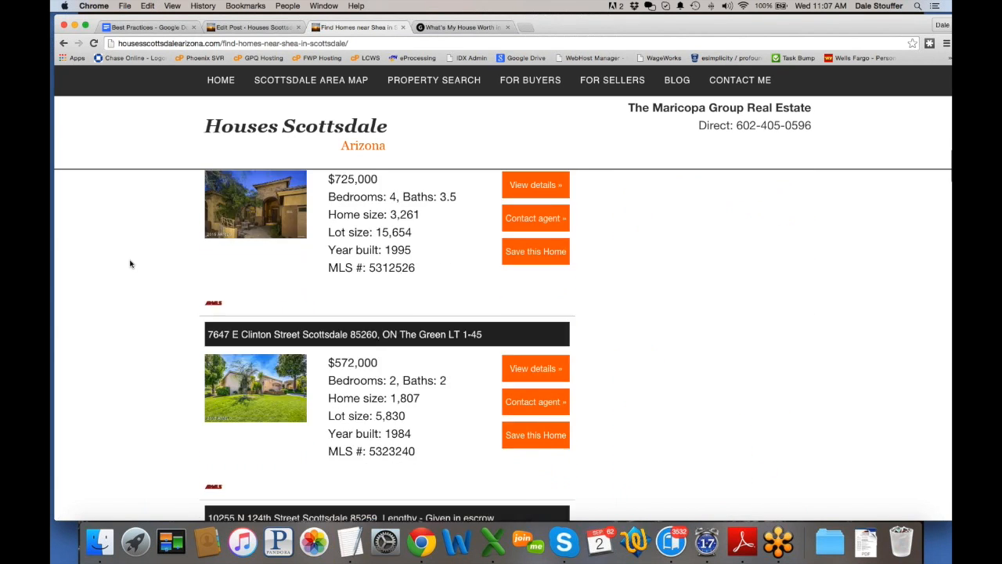
pyautogui.scroll(20, 134, 298)
pyautogui.scroll(-6, 134, 299)
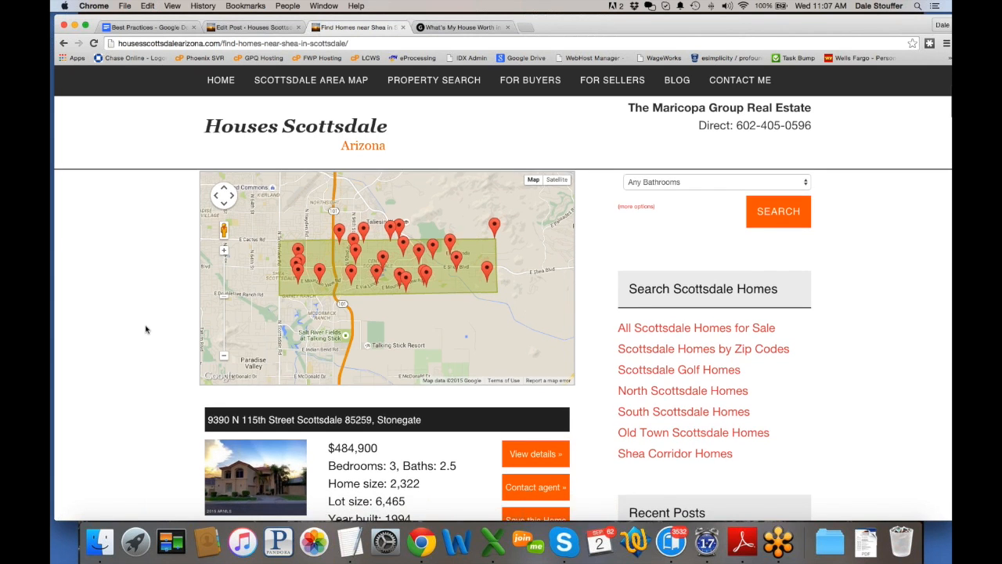
pyautogui.scroll(-15, 145, 329)
pyautogui.scroll(-5, 145, 328)
pyautogui.scroll(20, 145, 329)
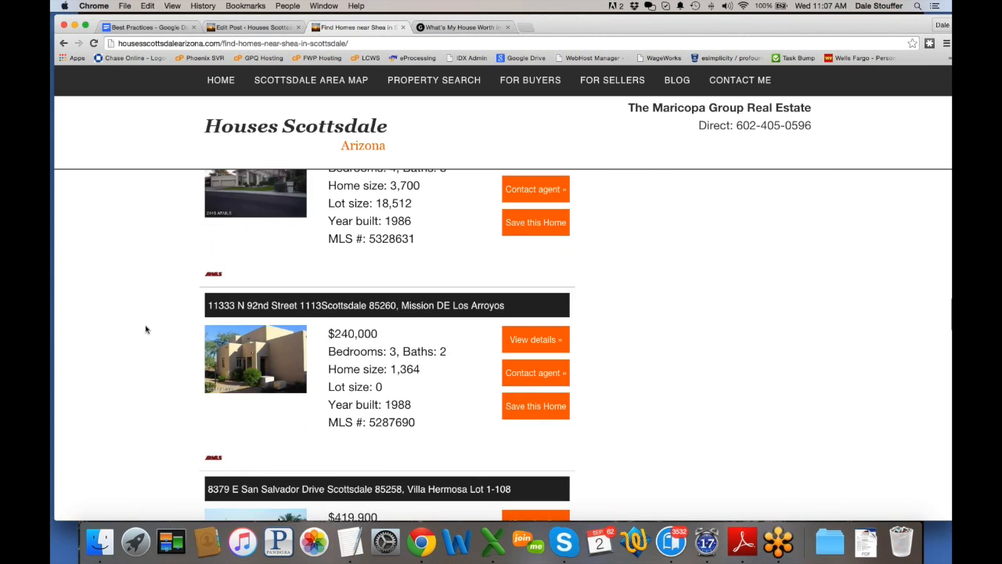
pyautogui.scroll(1, 506, 345)
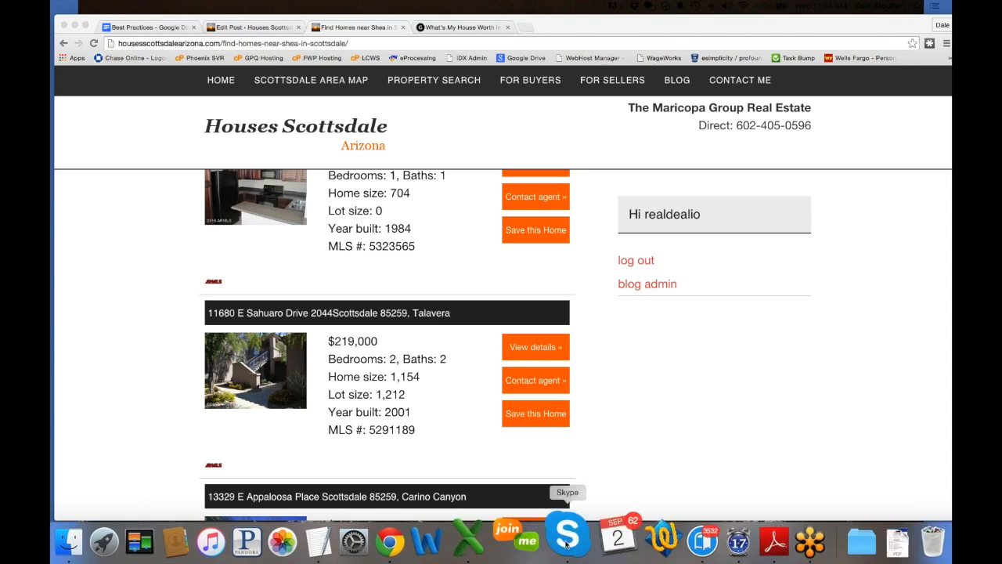
pyautogui.click(527, 28)
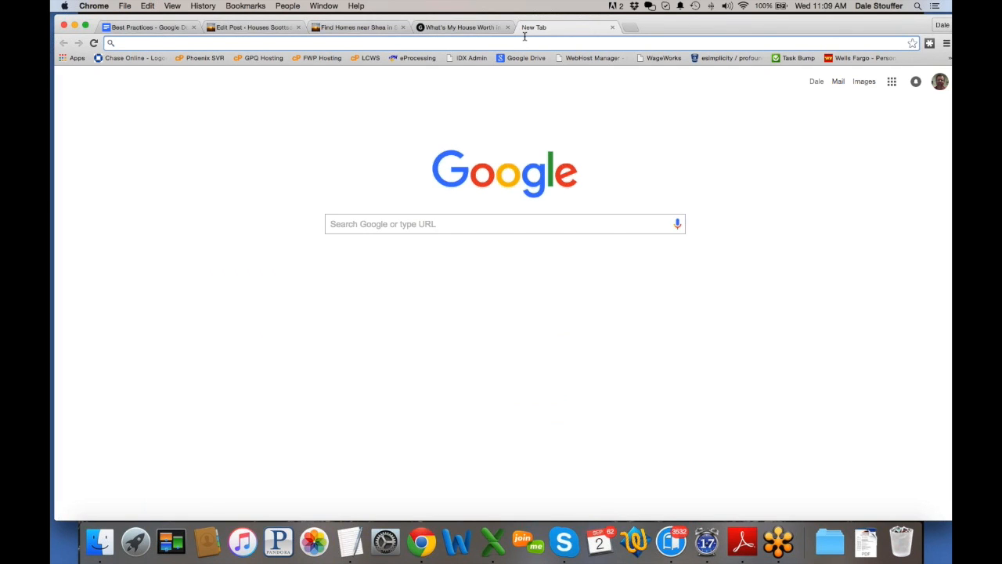
pyautogui.click(613, 27)
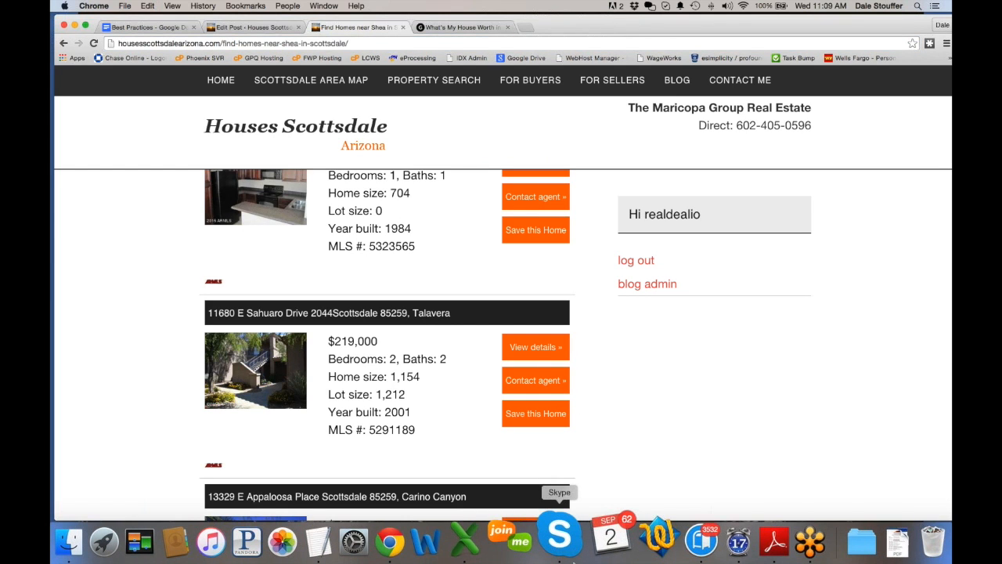
pyautogui.click(344, 540)
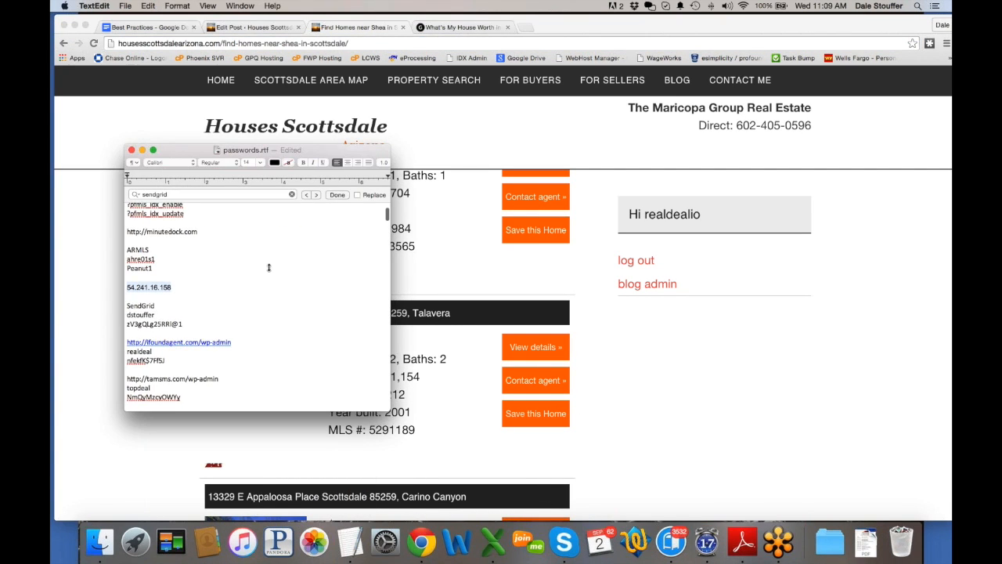
pyautogui.moveTo(289, 151); pyautogui.dragTo(52, 150)
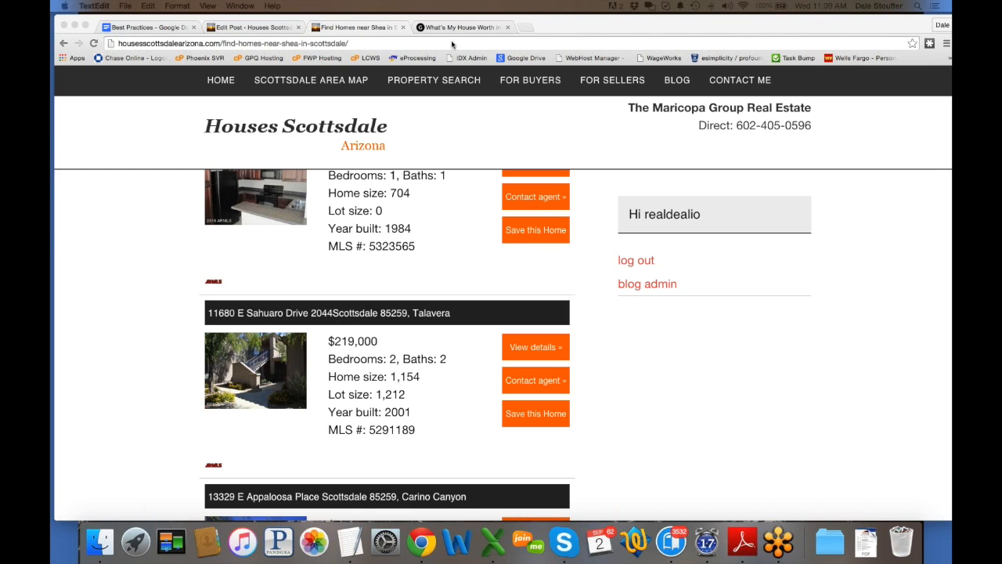
# Step: Add default_sort="price_high_low" before items_per_page in the post's shortcode
pyautogui.click(251, 29)
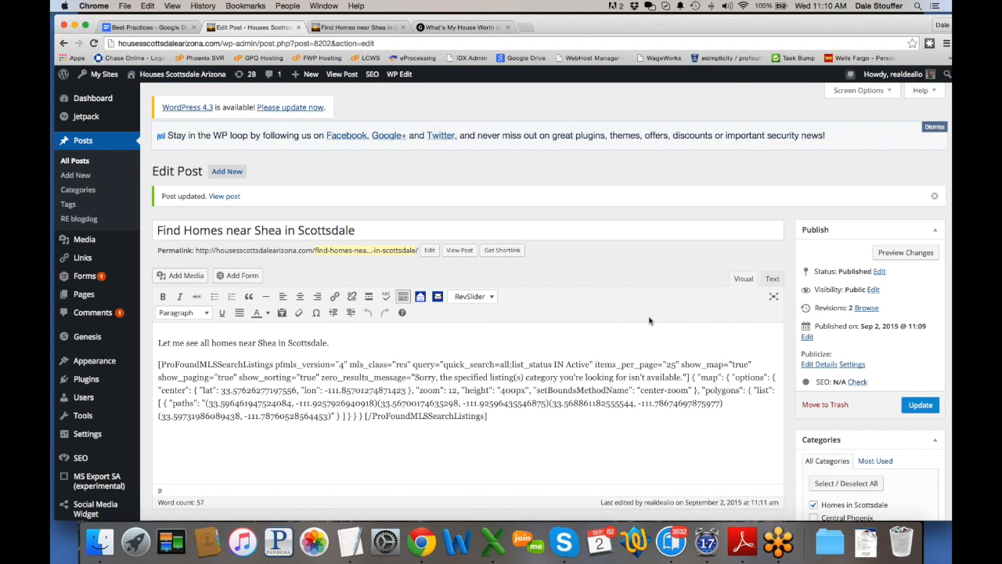
pyautogui.write('sort')
pyautogui.press('BackSpace')
pyautogui.press('BackSpace')
pyautogui.press('BackSpace')
pyautogui.press('BackSpace')
pyautogui.write('default')
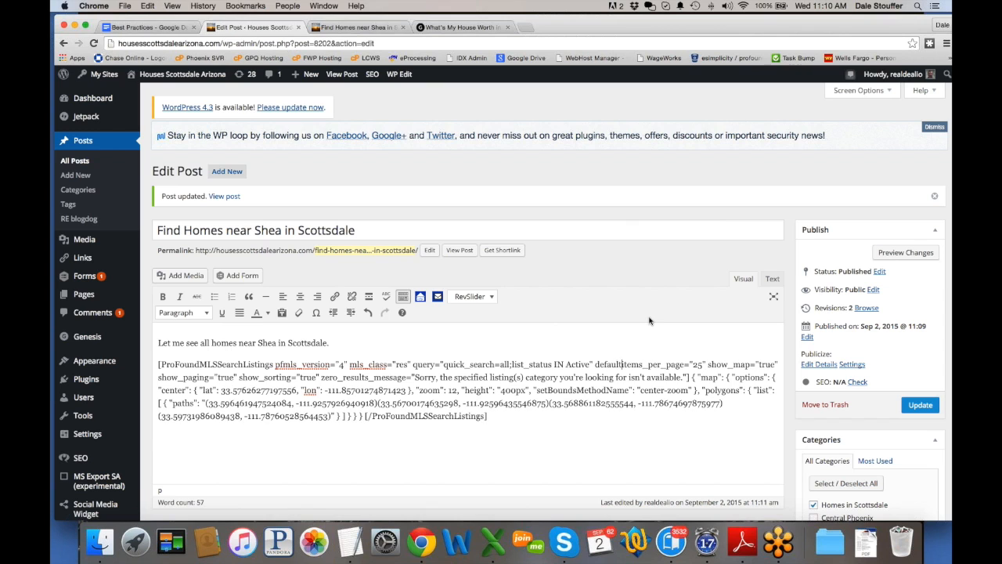
pyautogui.write('_sort')
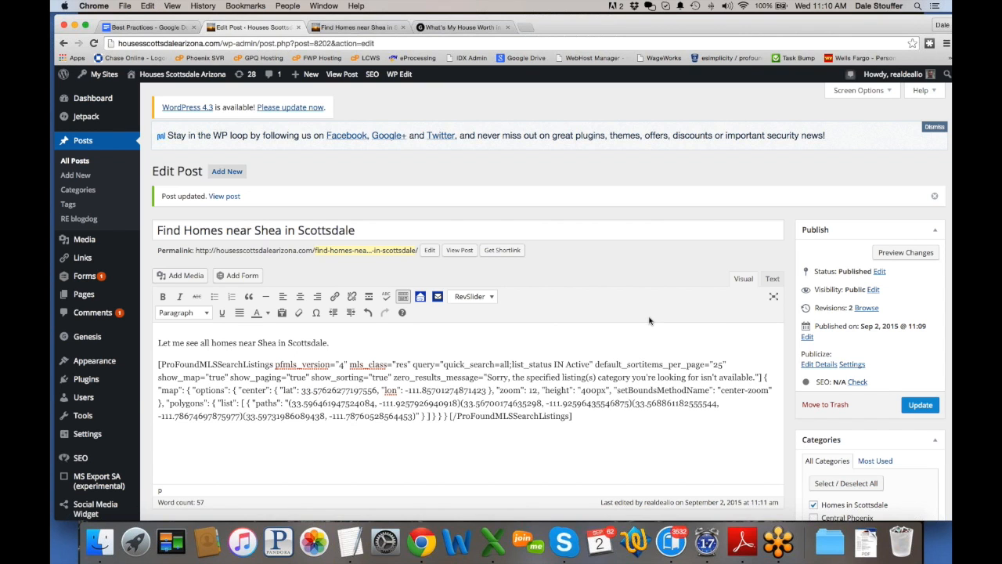
pyautogui.write('=price')
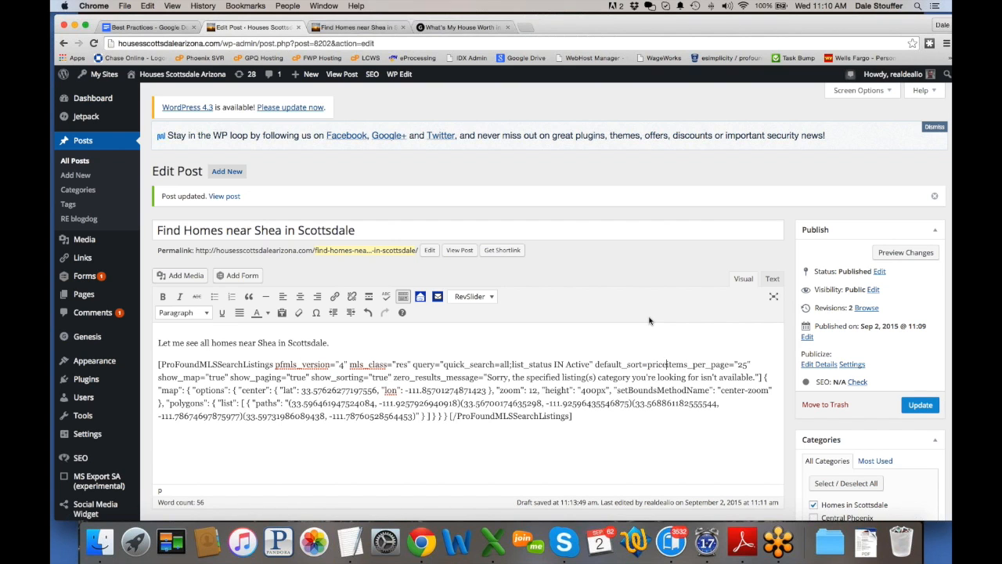
pyautogui.write('_h')
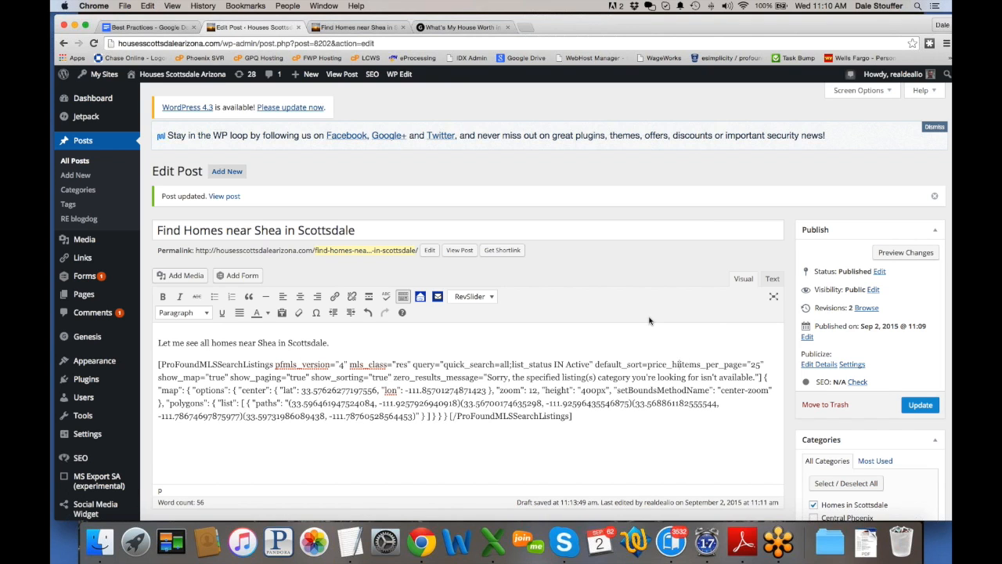
pyautogui.write('igh_')
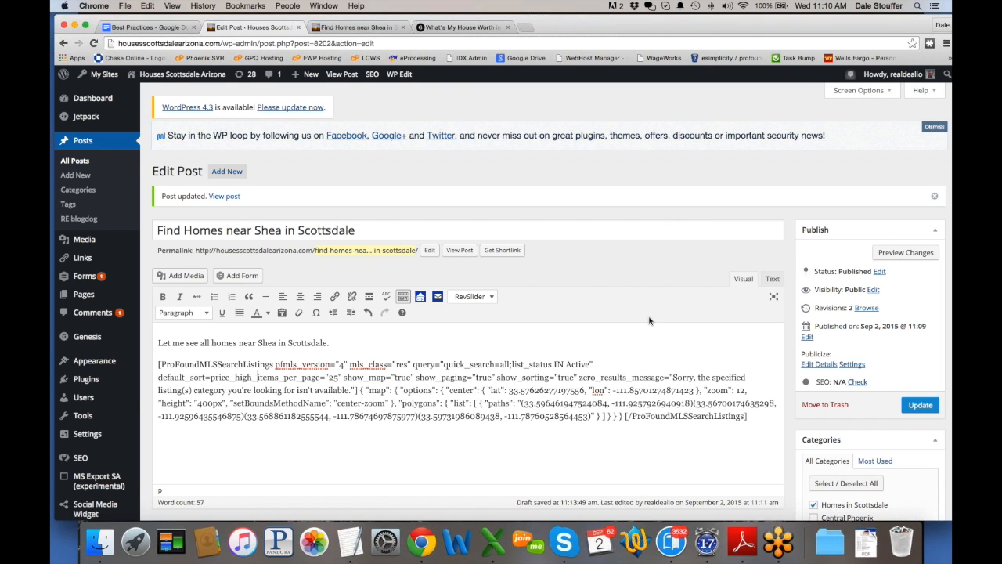
pyautogui.write('low')
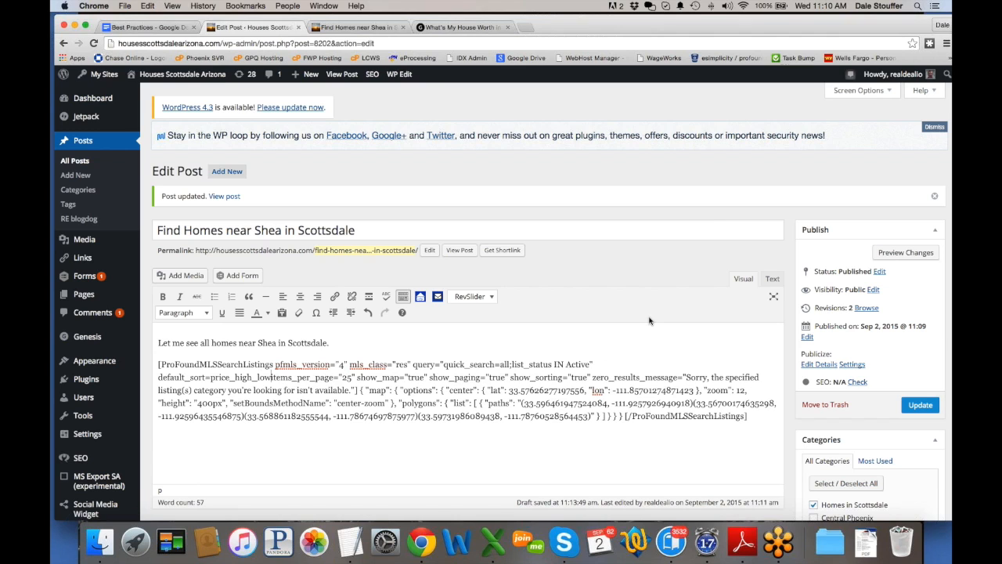
pyautogui.write('"')
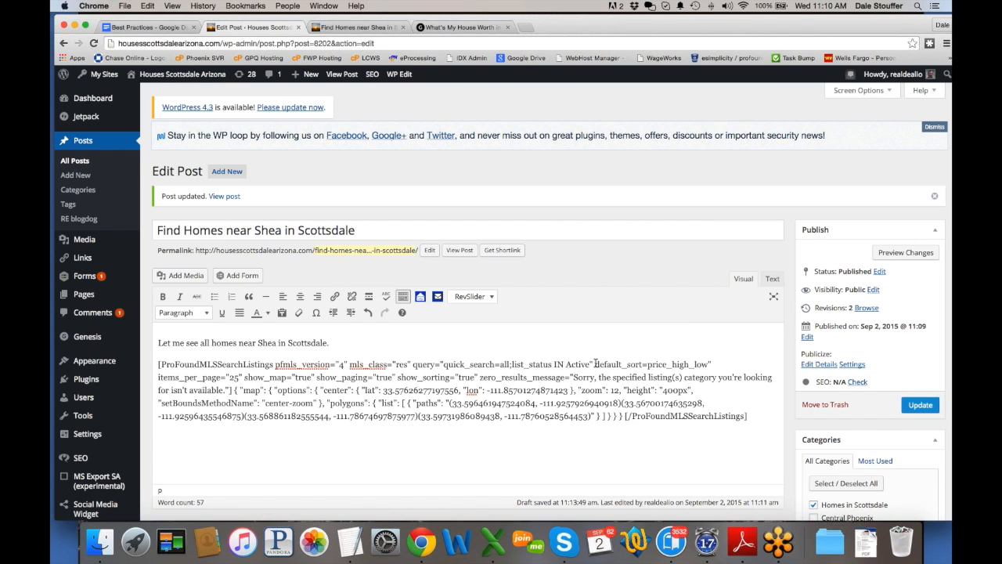
pyautogui.click(648, 364)
pyautogui.write('"')
pyautogui.scroll(-1, 626, 372)
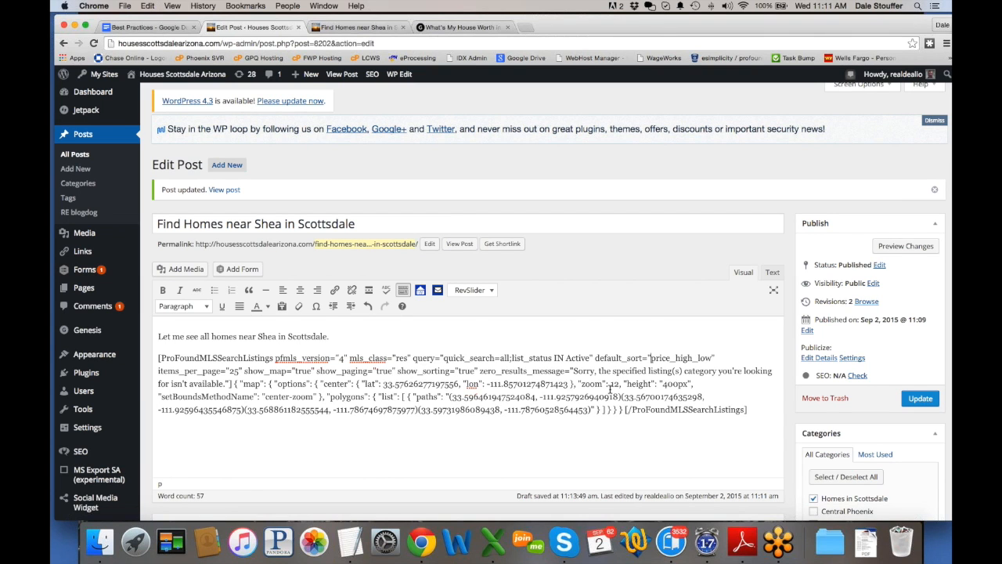
# Step: Review the Profound Search shortcode creator's options and close it without changes
pyautogui.click(420, 290)
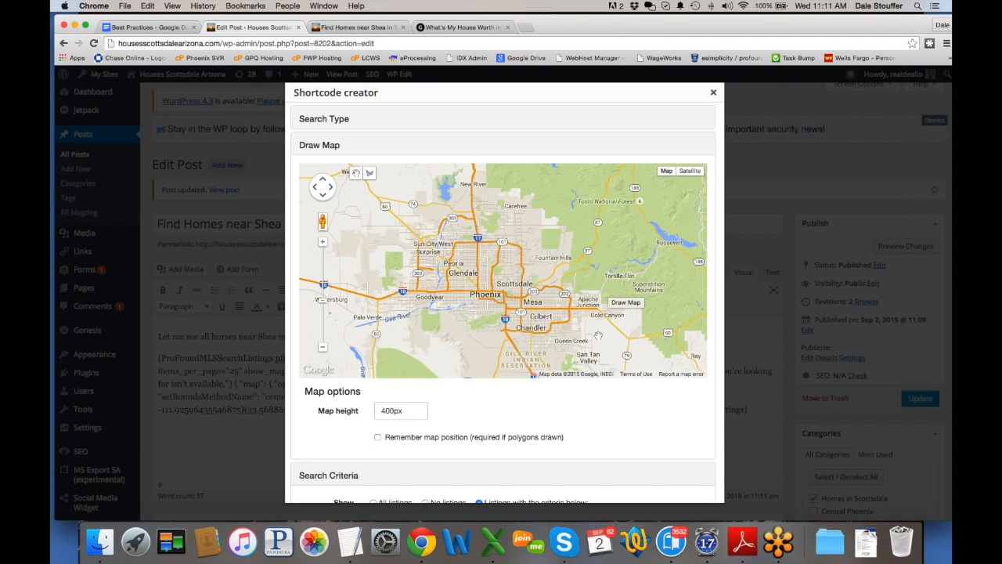
pyautogui.scroll(-5, 329, 451)
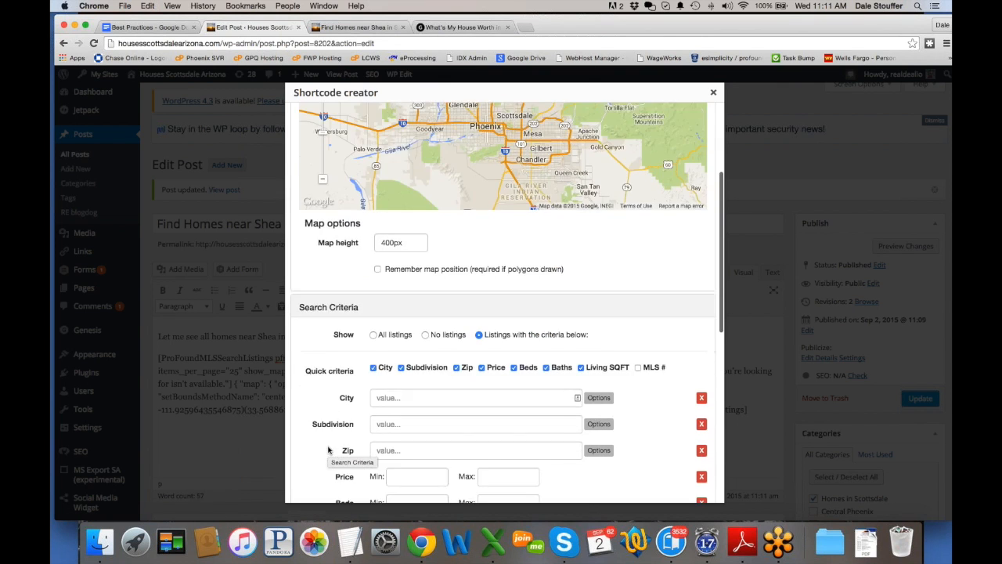
pyautogui.scroll(-4, 466, 393)
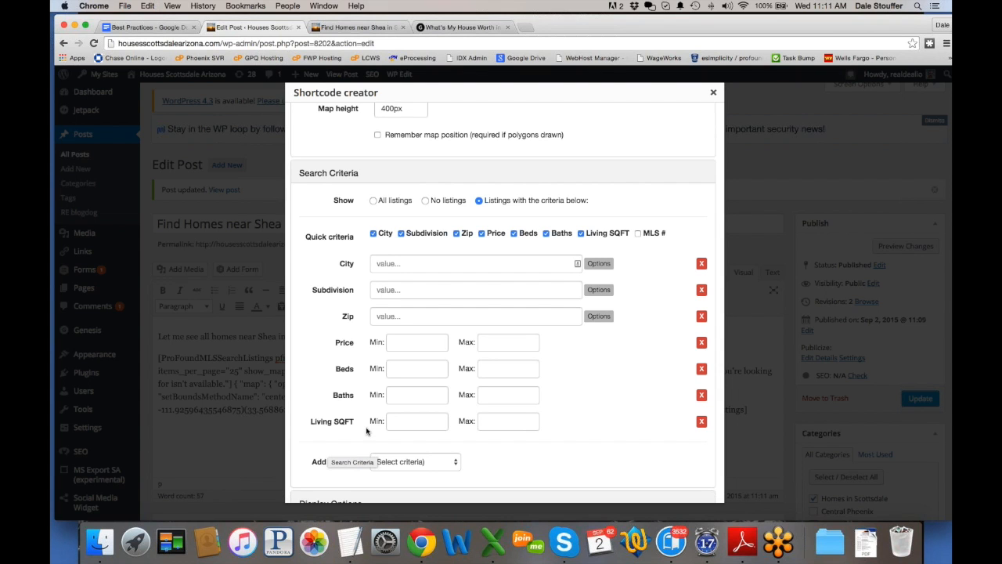
pyautogui.scroll(9, 367, 431)
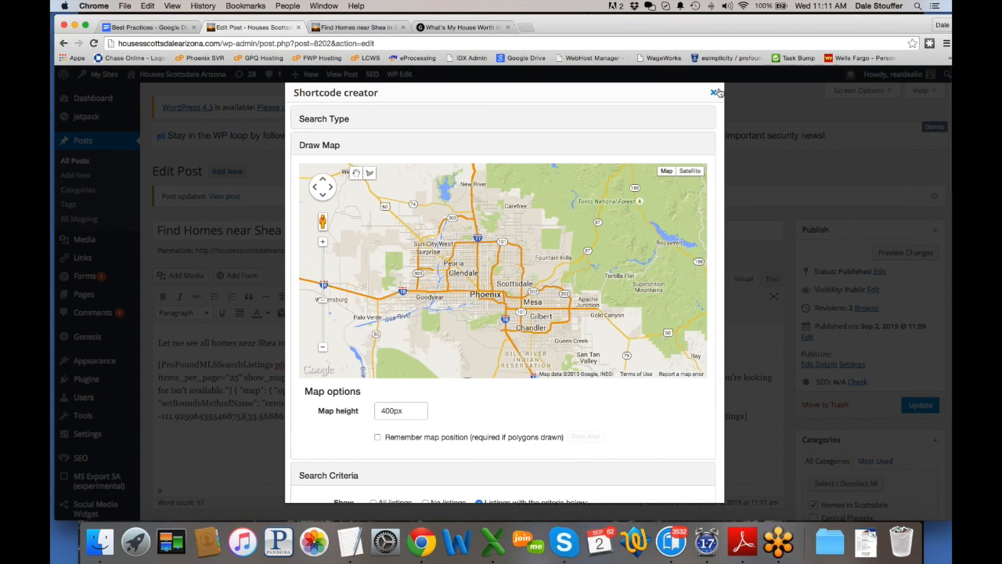
pyautogui.click(715, 93)
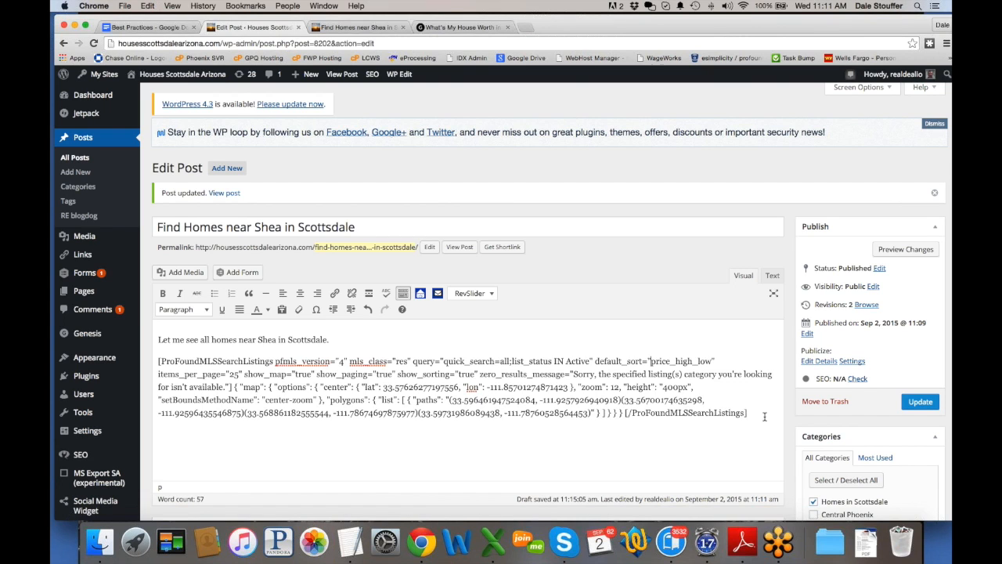
# Step: Check the live 'Find Homes near Shea in Scottsdale' post, then bring Chrome to the front
pyautogui.click(350, 29)
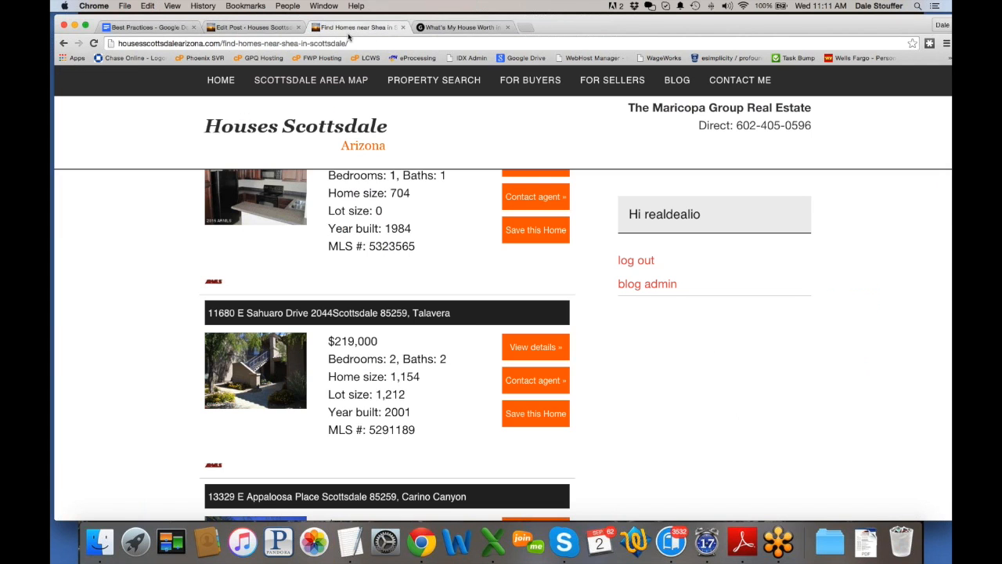
pyautogui.scroll(8, 119, 327)
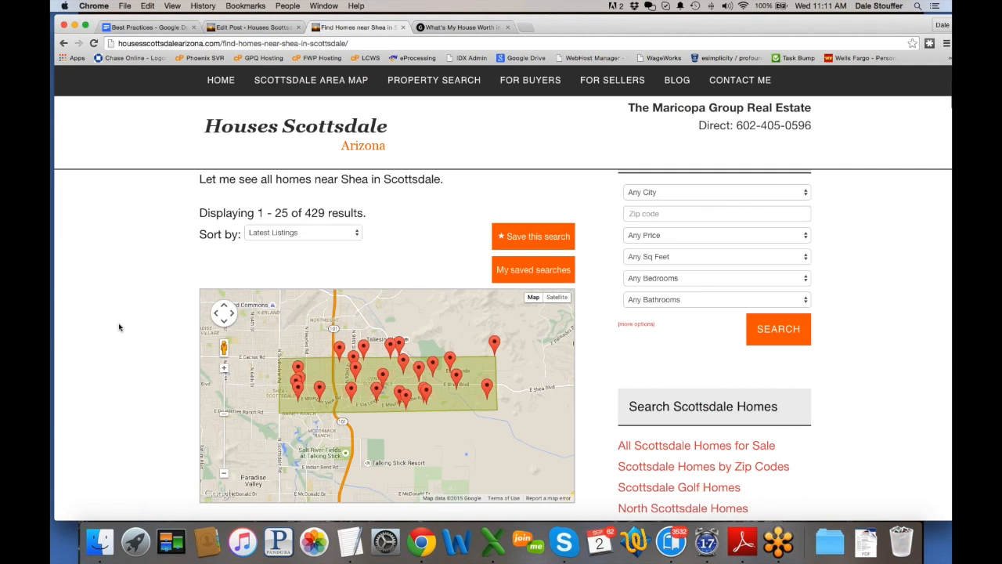
pyautogui.scroll(-4, 119, 327)
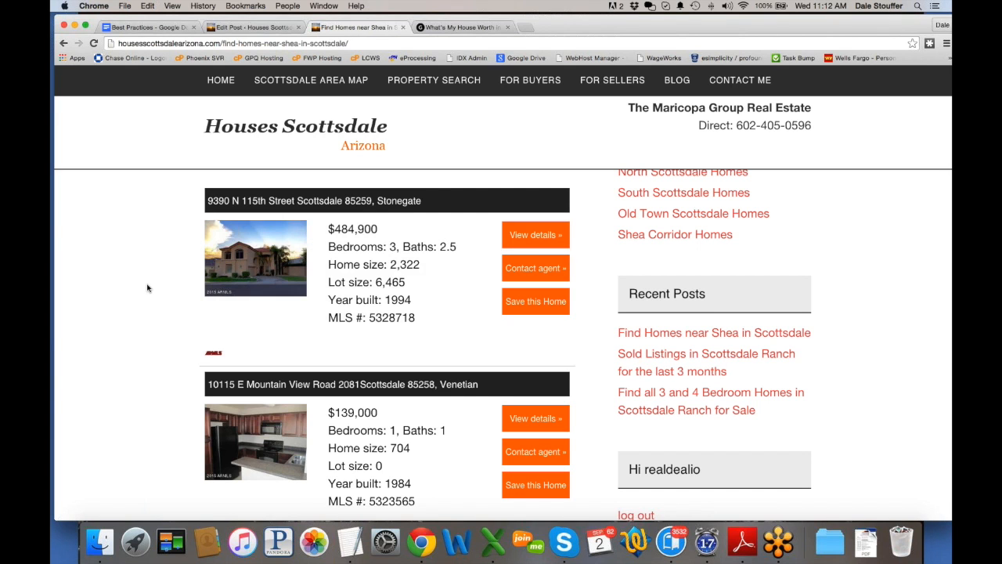
pyautogui.scroll(5, 143, 289)
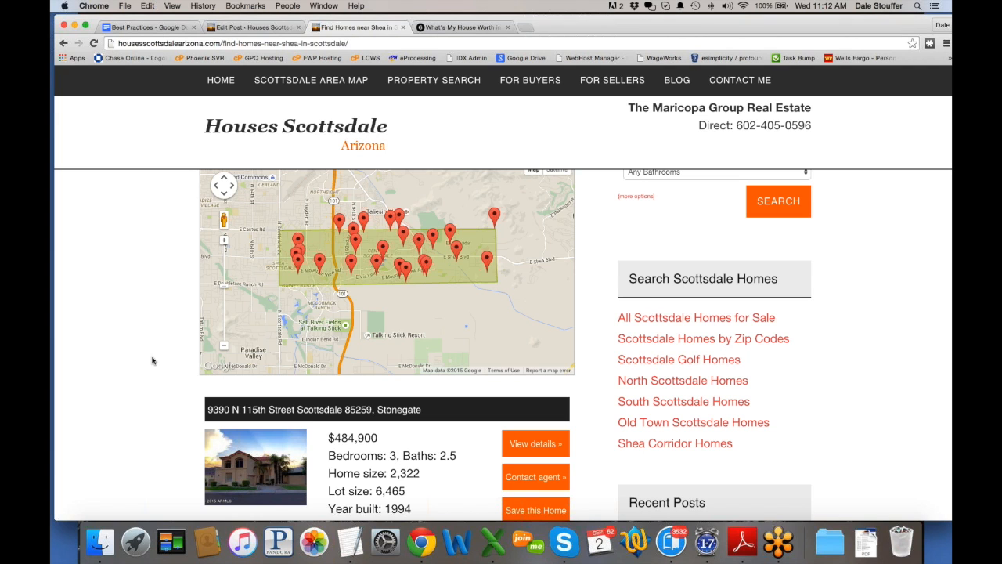
pyautogui.scroll(-3, 136, 369)
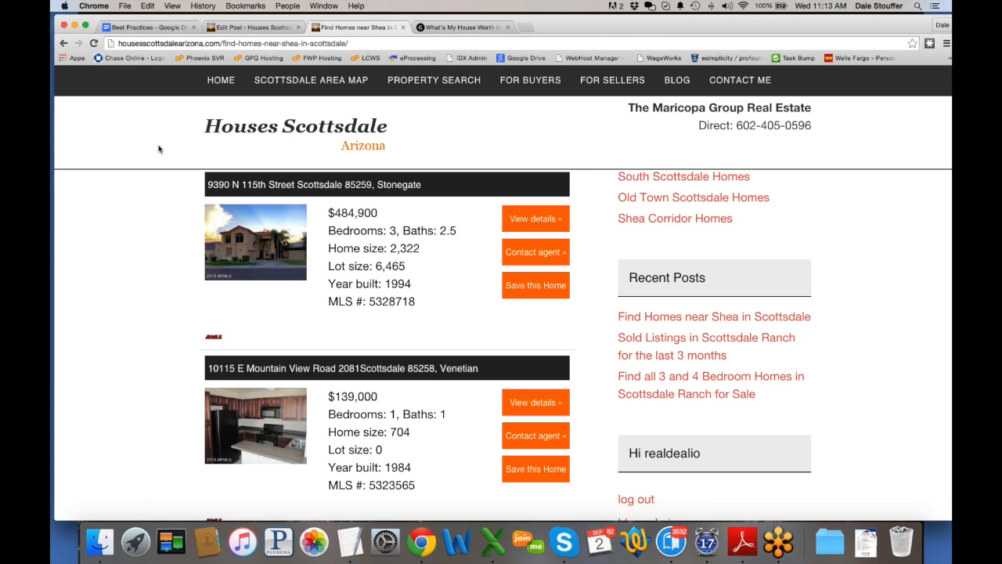
pyautogui.scroll(10, 125, 219)
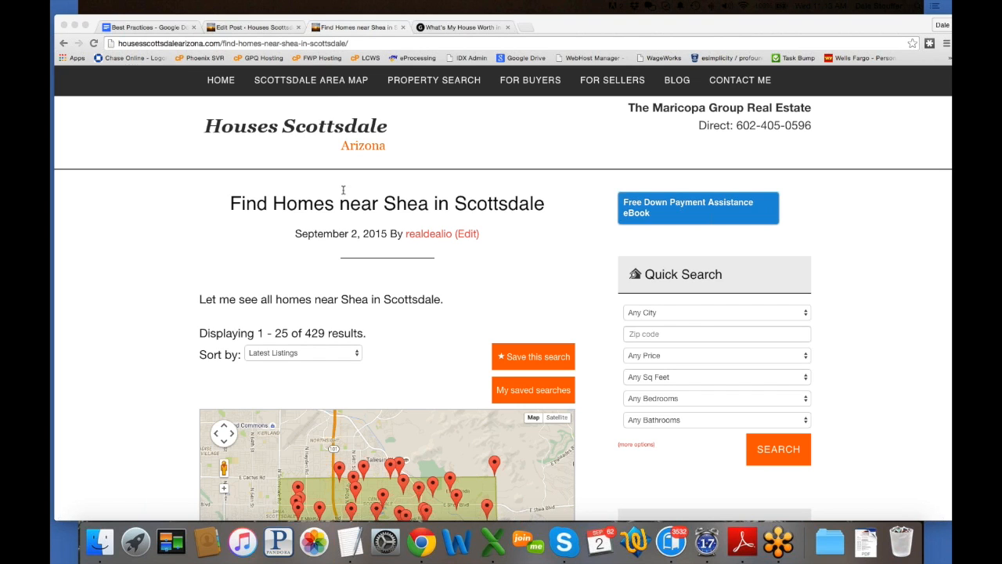
pyautogui.click(334, 86)
# Step: Browse the Scottsdale Area Map communities page, then return to the Shea post's Edit Post tab
pyautogui.scroll(-1, 333, 88)
pyautogui.click(331, 83)
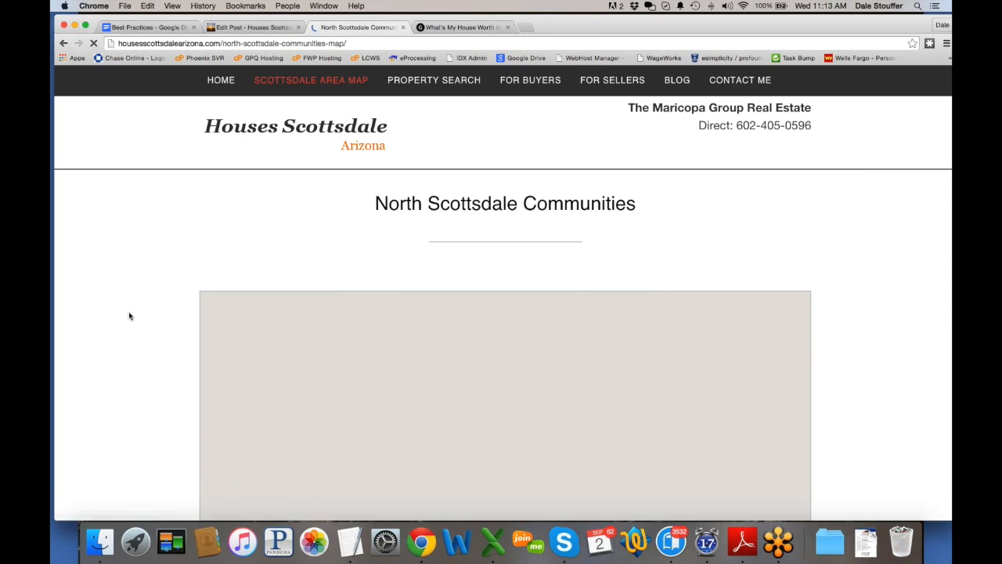
pyautogui.scroll(-5, 127, 348)
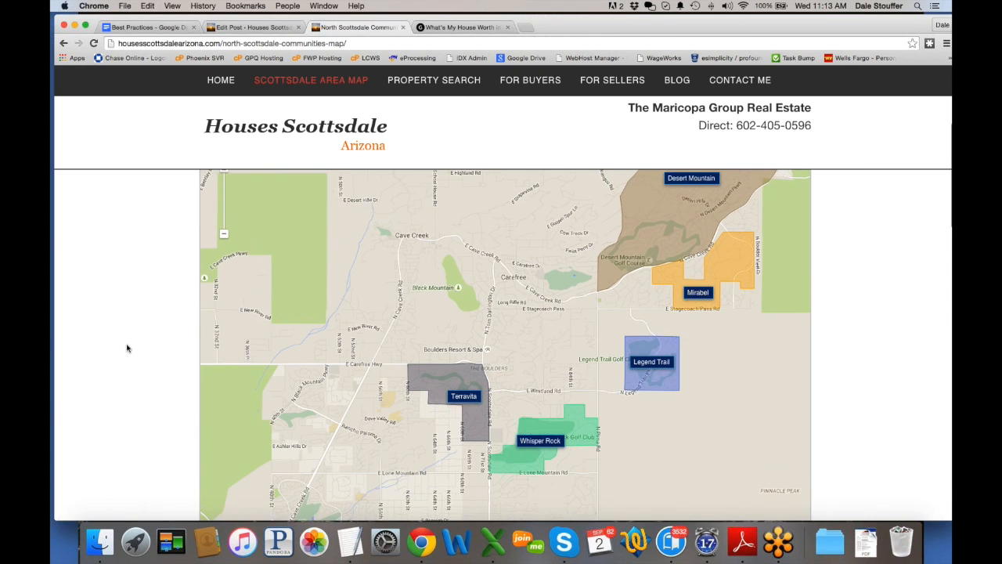
pyautogui.scroll(-3, 127, 347)
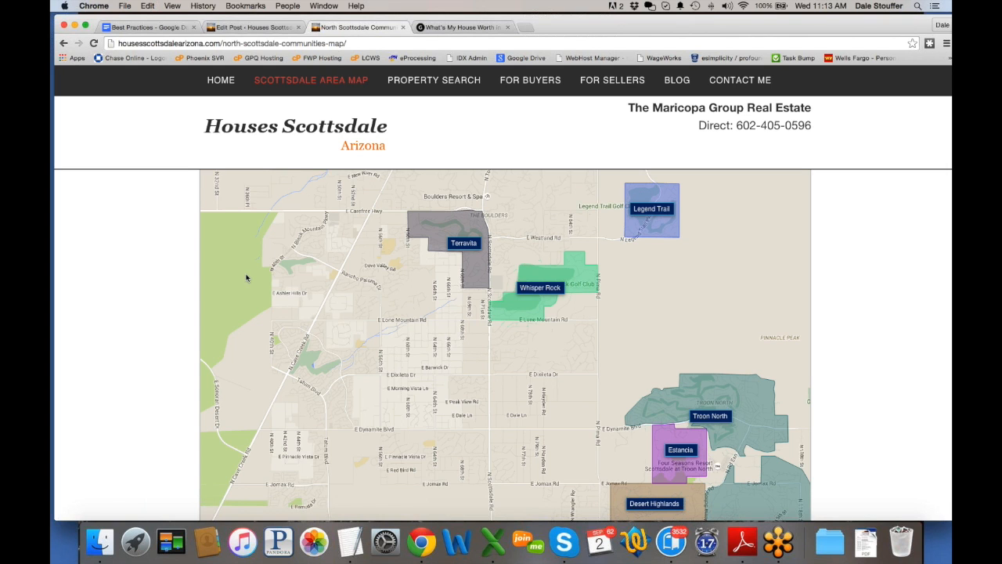
pyautogui.scroll(-5, 122, 265)
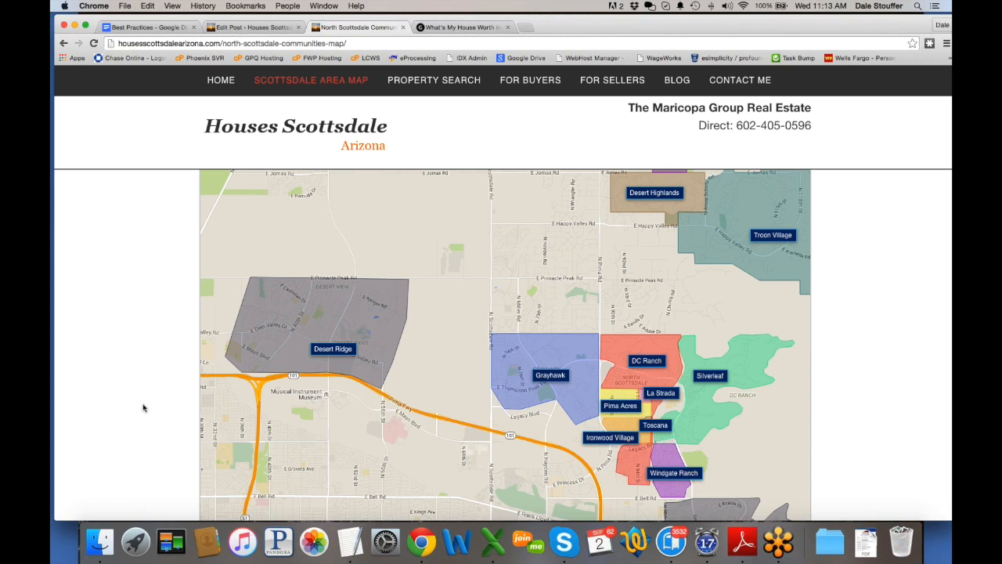
pyautogui.scroll(-5, 124, 408)
pyautogui.scroll(10, 124, 408)
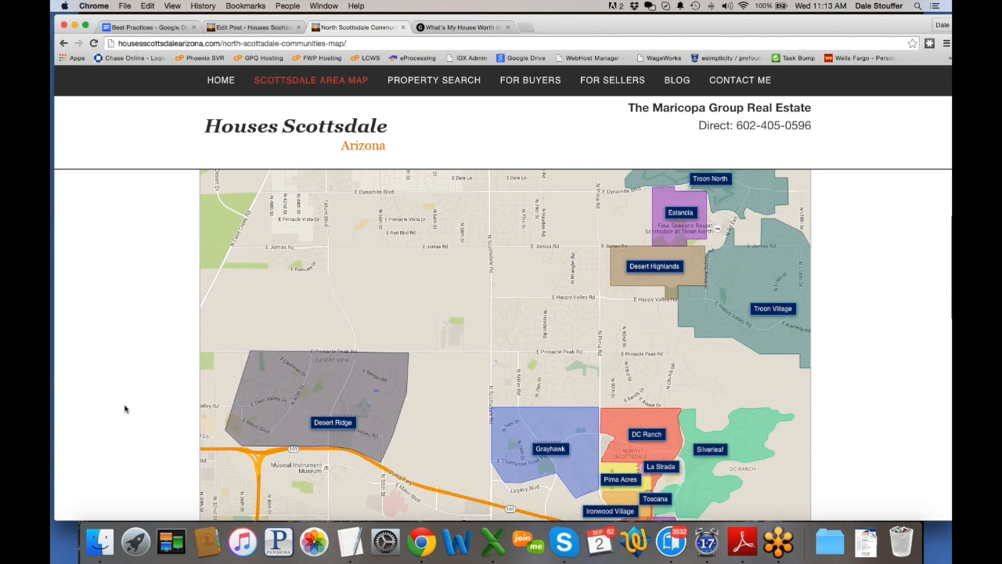
pyautogui.scroll(2, 124, 407)
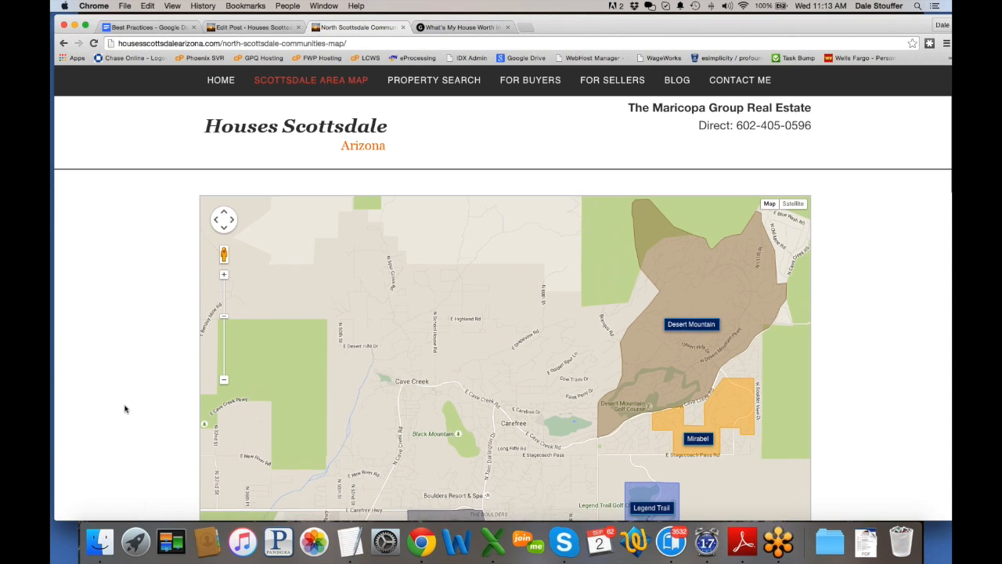
pyautogui.scroll(1, 125, 408)
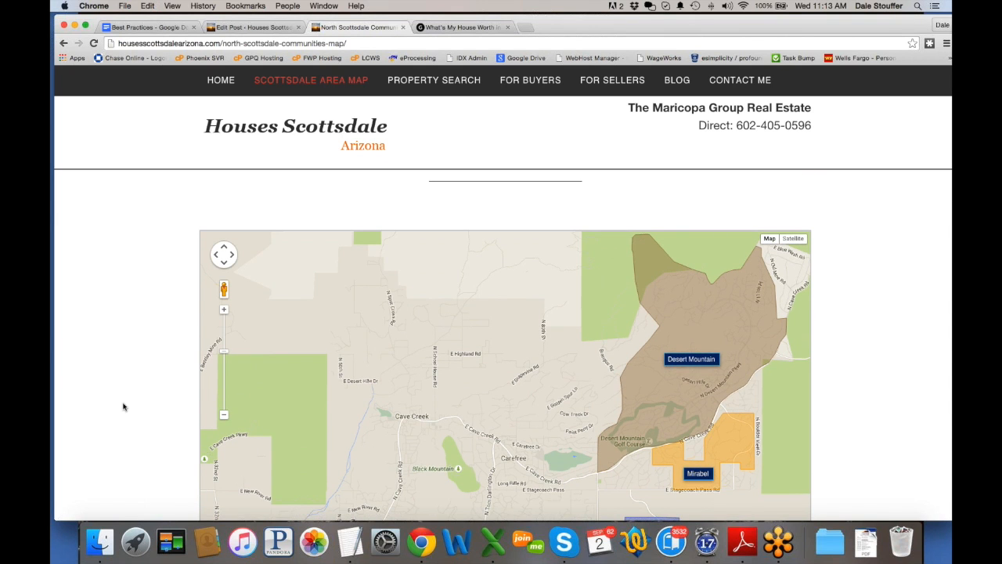
pyautogui.click(266, 30)
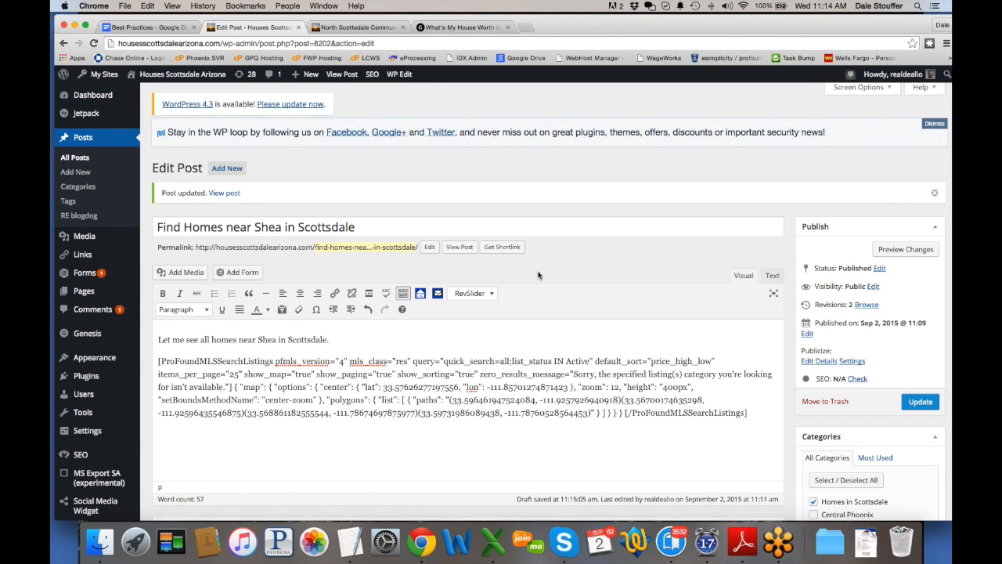
# Step: Open a blank Chrome tab and switch to Skype for the Vistancia link
pyautogui.click(525, 28)
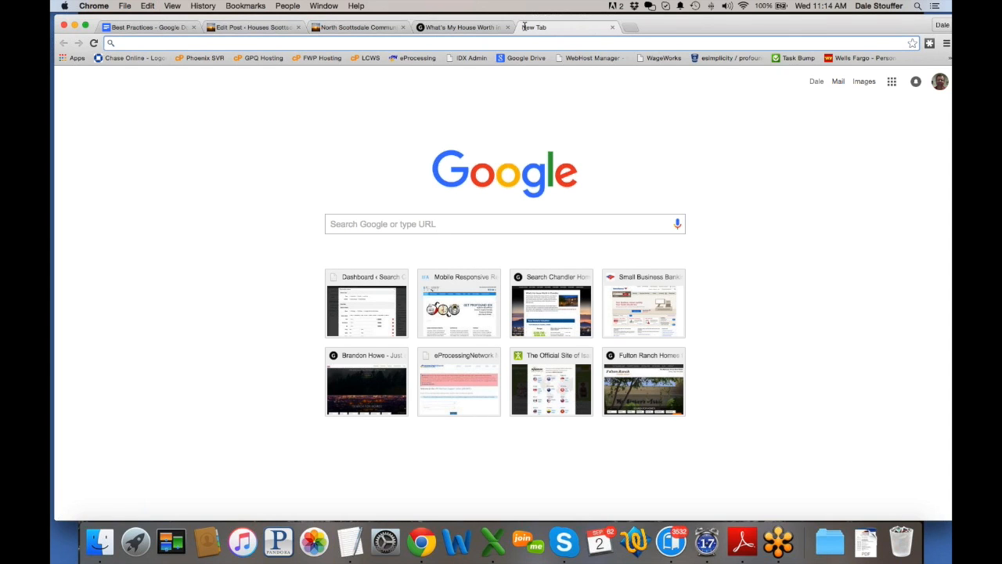
pyautogui.click(562, 532)
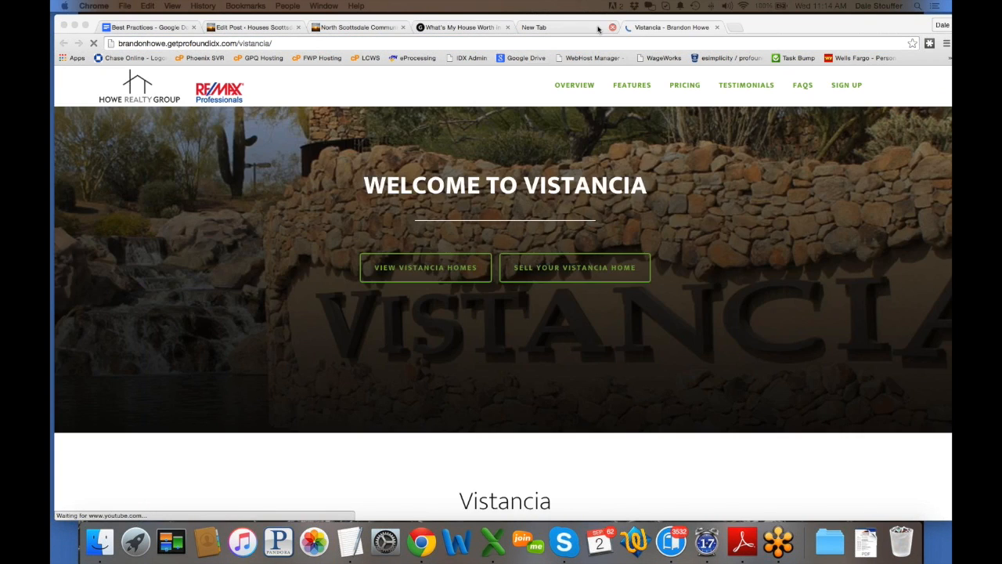
# Step: Close the leftover New Tab and read through the Vistancia community write-up
pyautogui.click(612, 29)
pyautogui.scroll(-5, 276, 291)
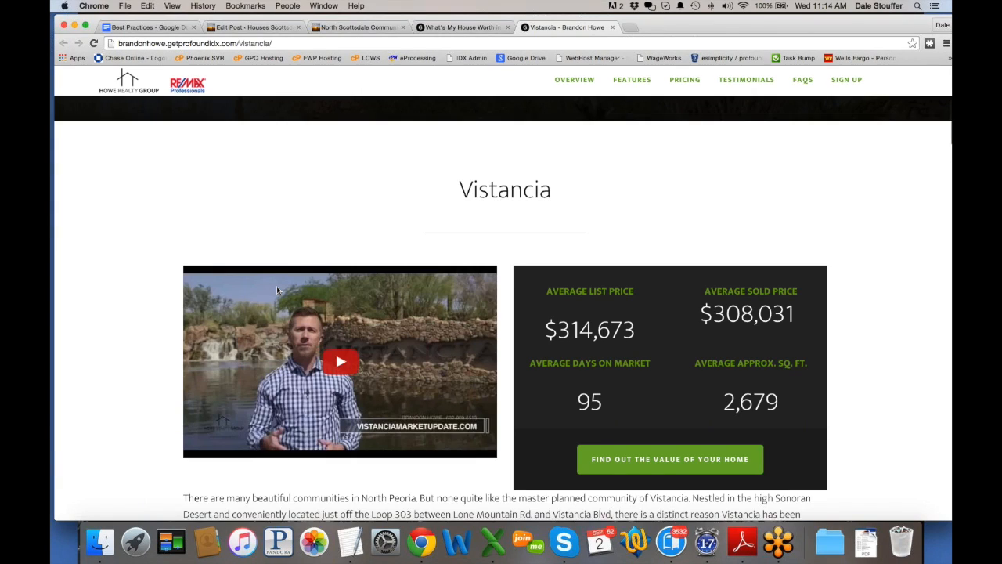
pyautogui.scroll(-6, 66, 320)
pyautogui.scroll(-10, 65, 319)
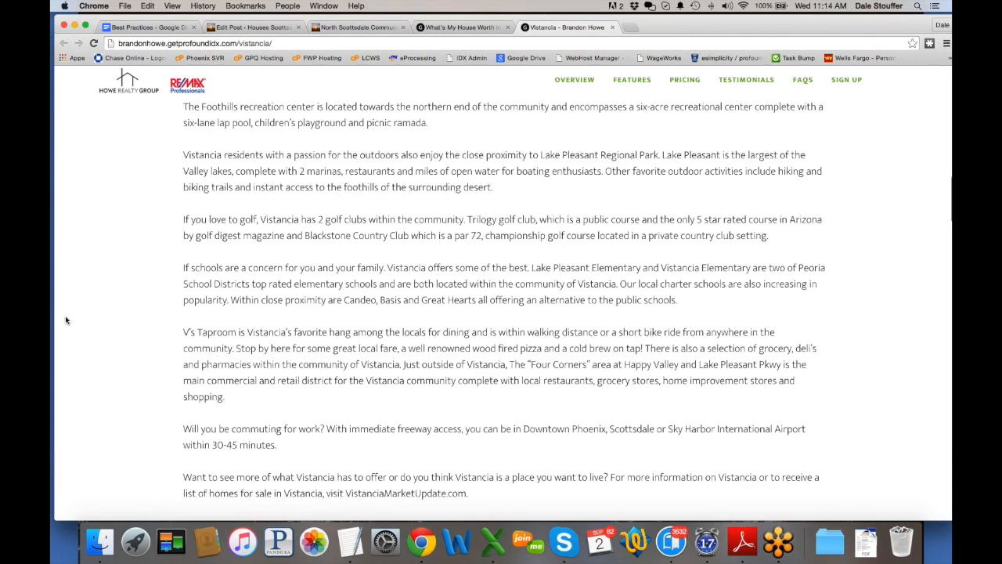
pyautogui.scroll(-4, 66, 319)
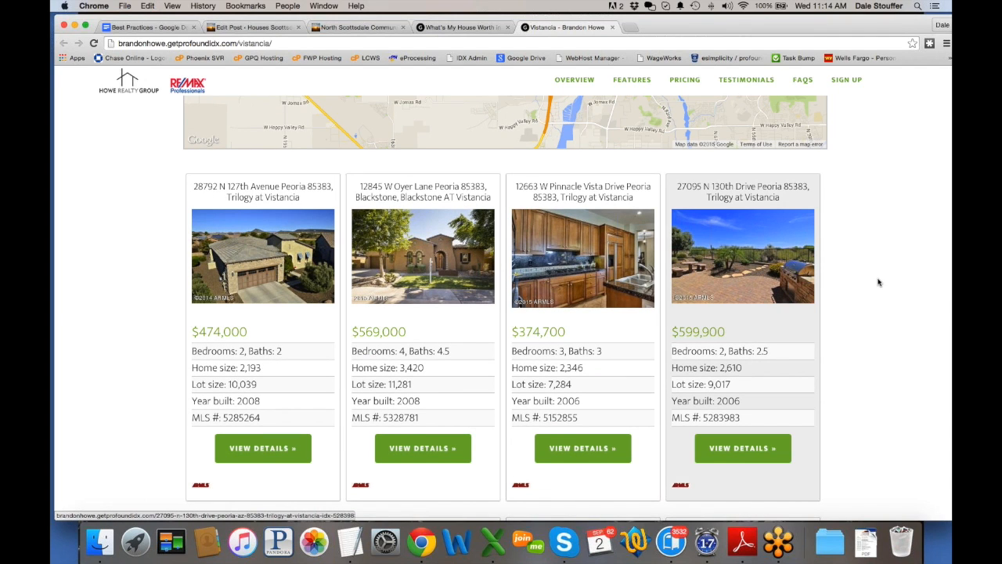
pyautogui.scroll(-1, 878, 283)
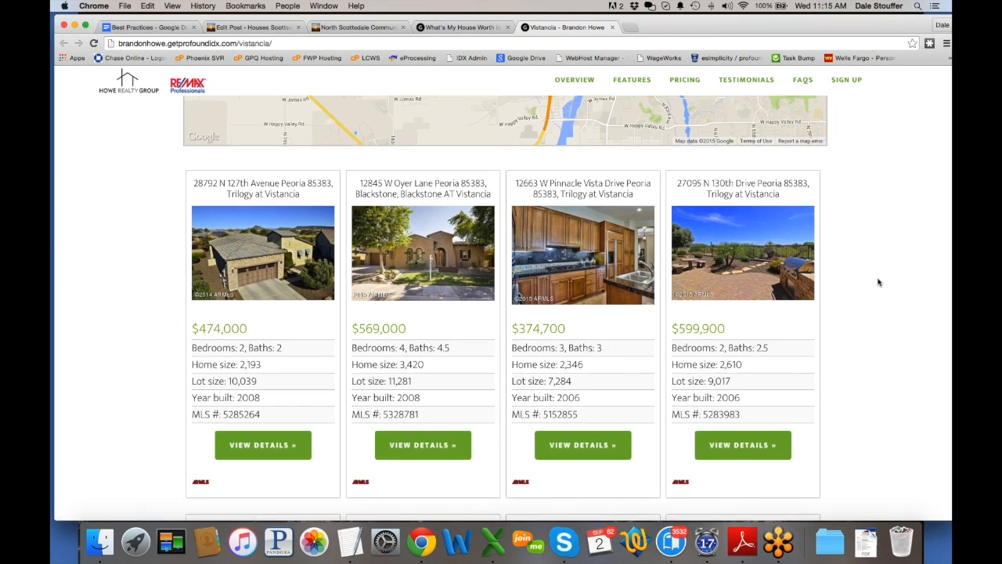
pyautogui.scroll(-8, 878, 283)
pyautogui.scroll(-4, 879, 282)
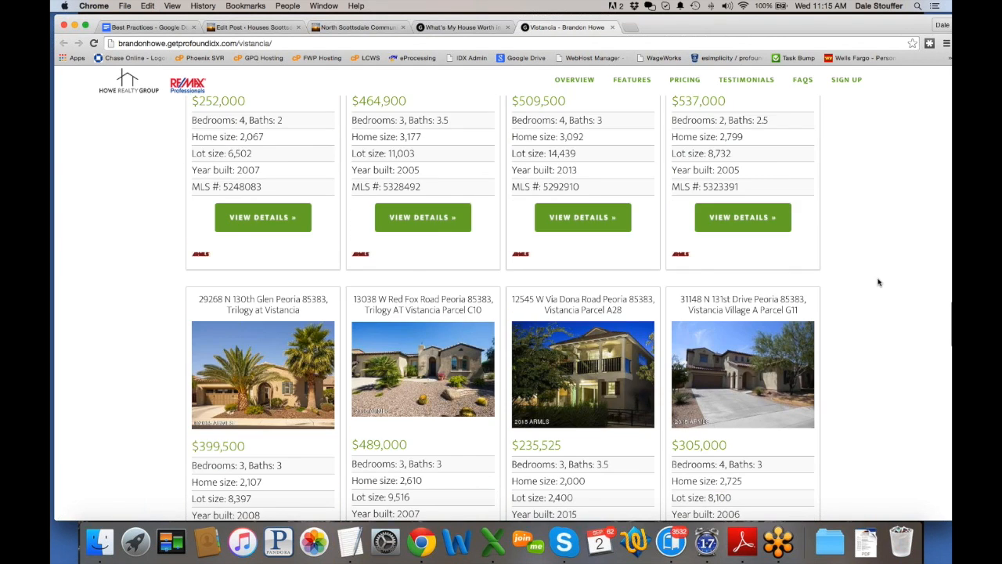
pyautogui.scroll(5, 879, 283)
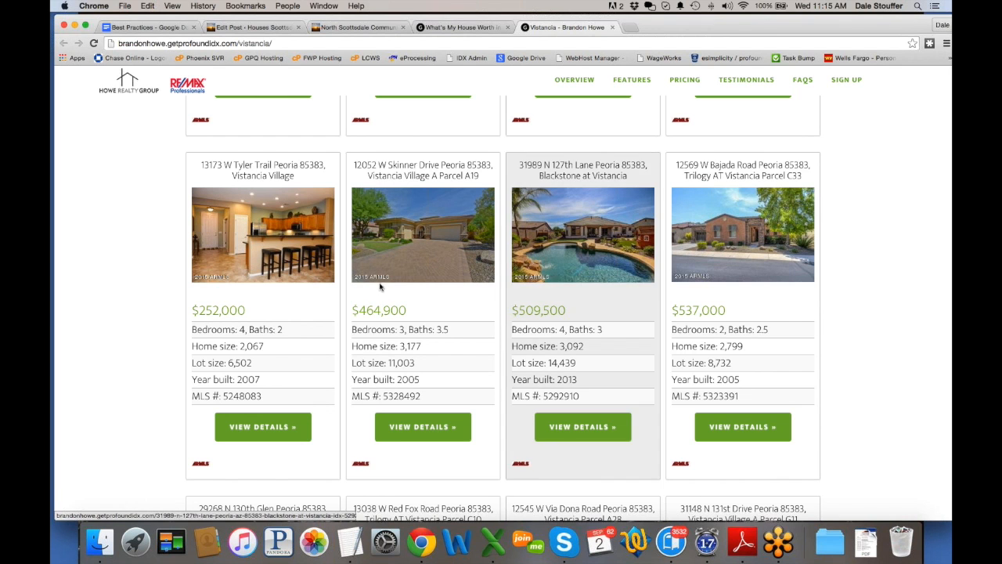
pyautogui.scroll(10, 883, 279)
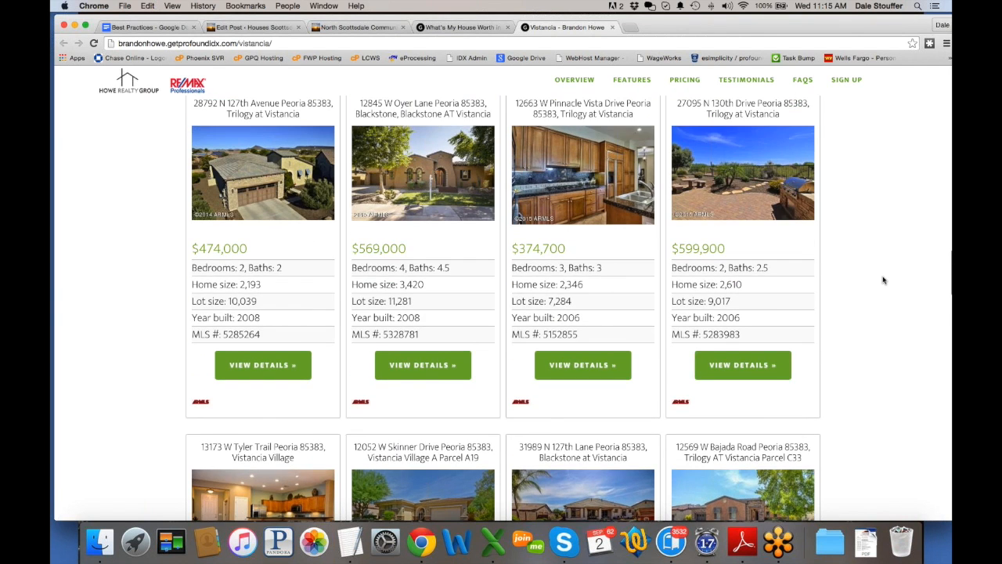
# Step: Review the Vistancia home listing cards, then return toward the top of the page
pyautogui.scroll(-5, 883, 280)
pyautogui.scroll(-10, 884, 279)
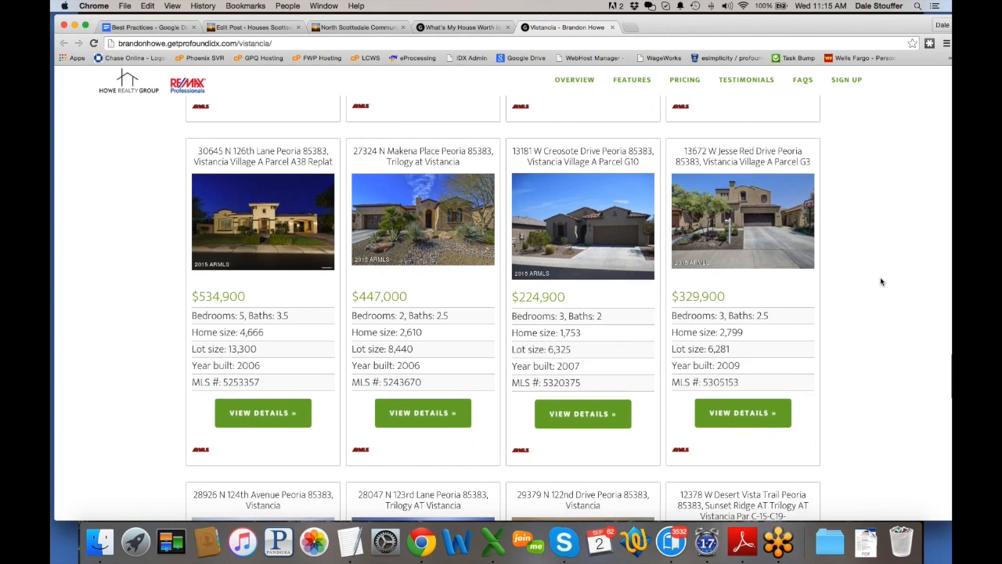
pyautogui.scroll(-5, 883, 280)
pyautogui.scroll(-10, 880, 282)
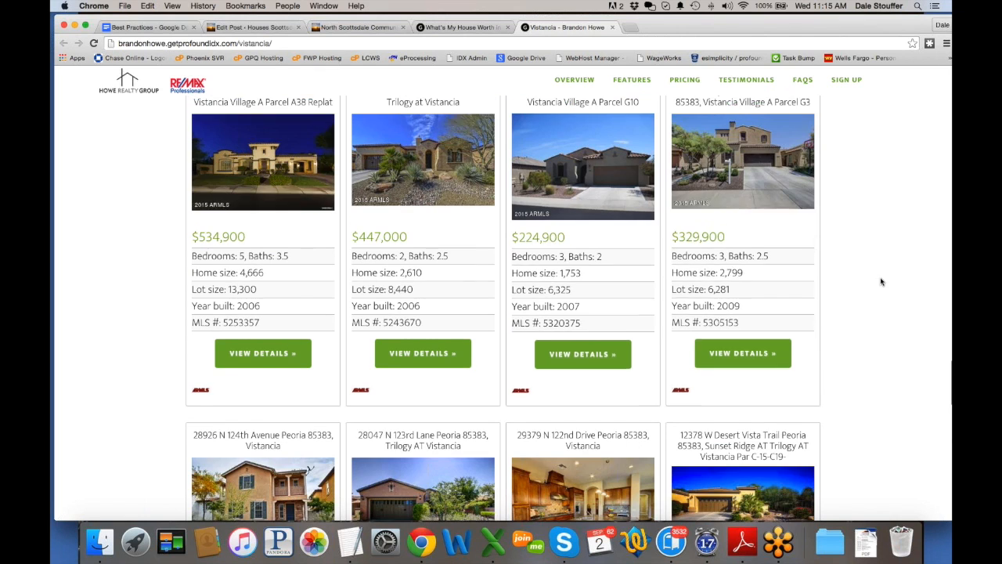
pyautogui.scroll(-6, 854, 333)
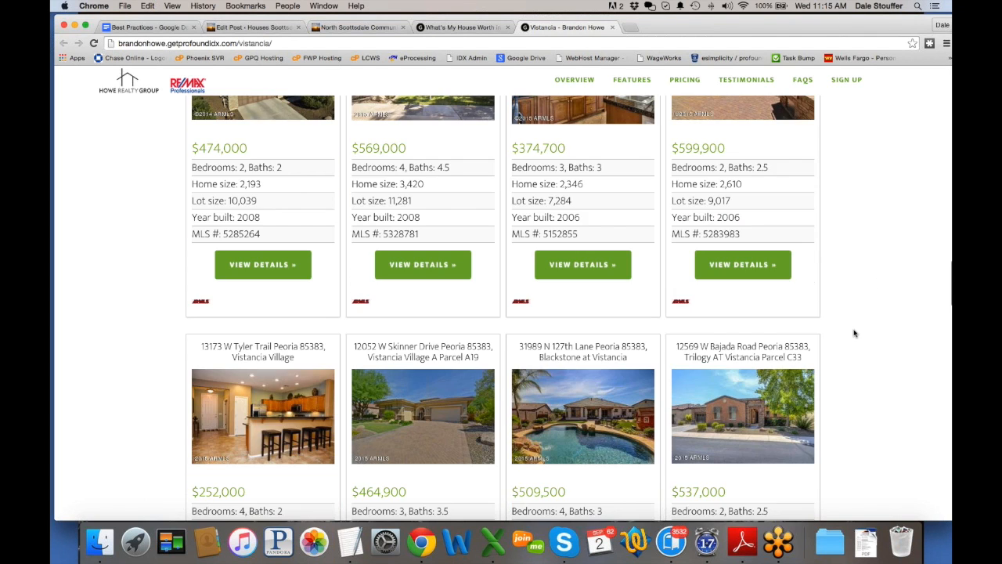
pyautogui.scroll(1, 854, 333)
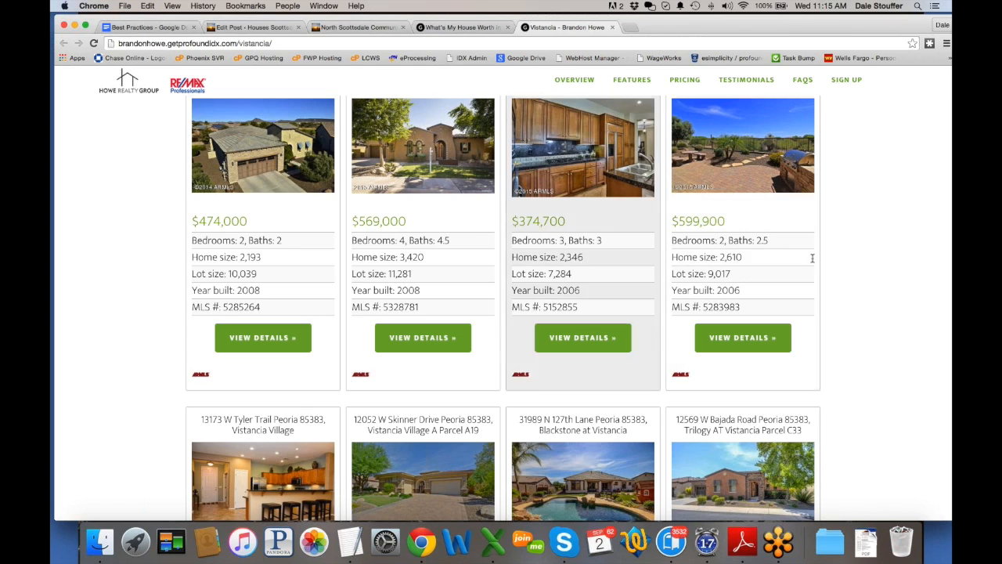
pyautogui.scroll(-6, 108, 300)
pyautogui.scroll(-13, 108, 301)
pyautogui.scroll(5, 108, 300)
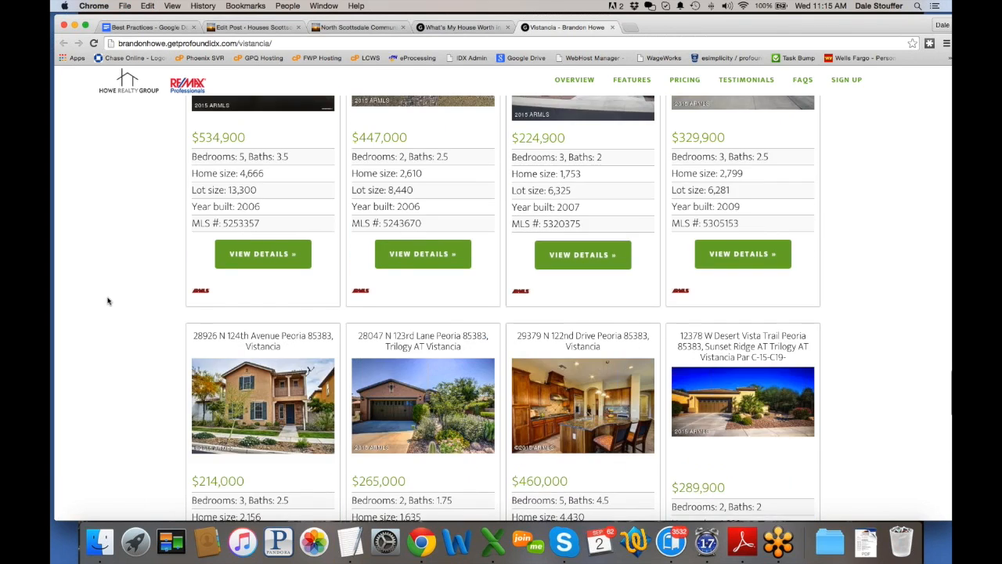
pyautogui.scroll(12, 108, 300)
pyautogui.scroll(3, 108, 301)
pyautogui.scroll(-14, 108, 299)
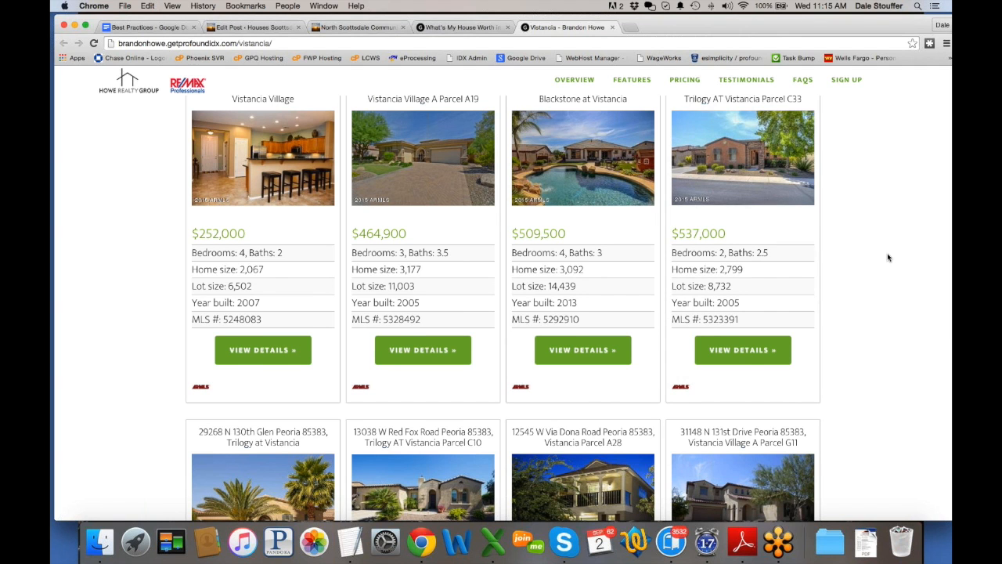
pyautogui.scroll(-5, 888, 257)
pyautogui.scroll(-10, 888, 257)
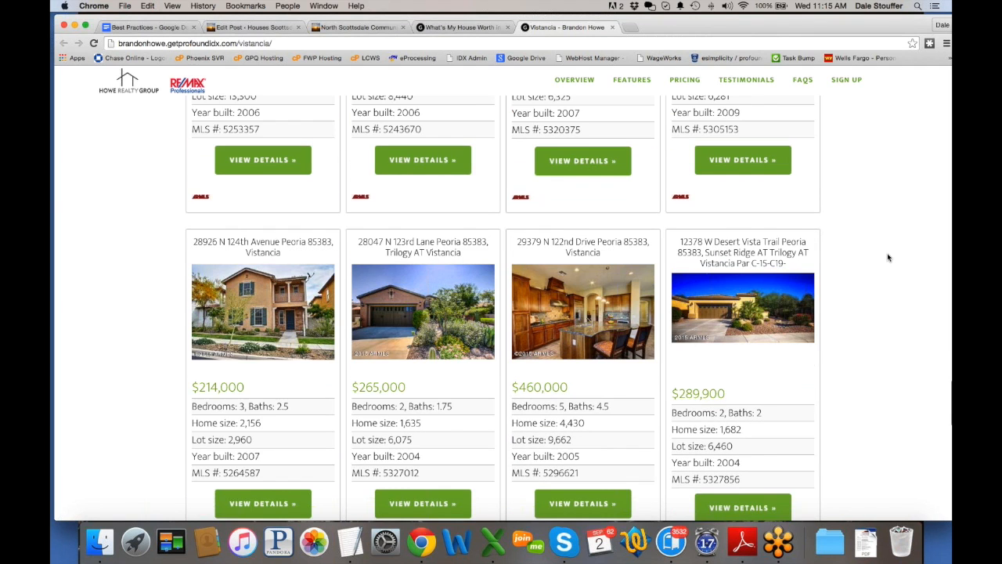
pyautogui.scroll(15, 888, 257)
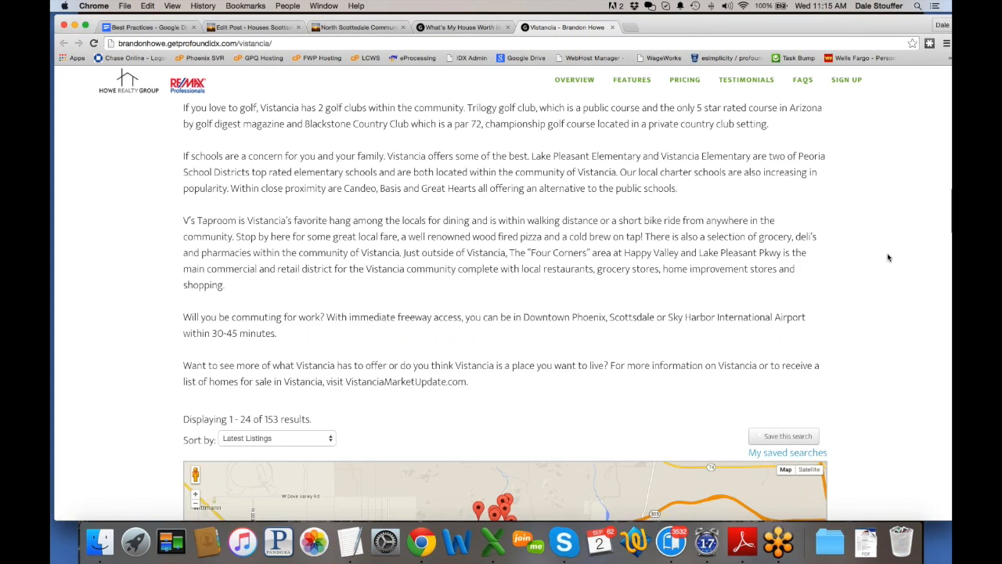
pyautogui.scroll(3, 888, 256)
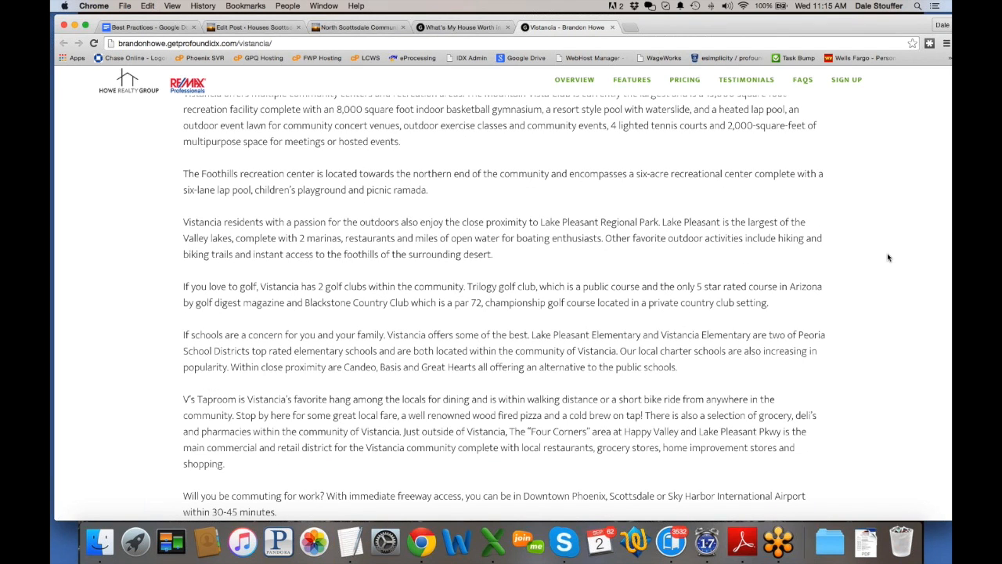